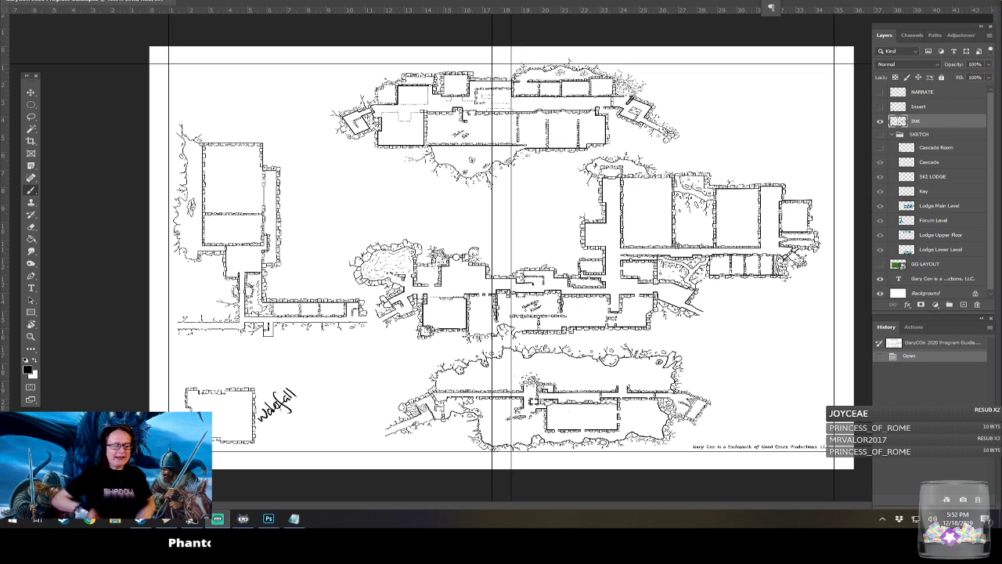
- Look over the inked dungeon map as a whole, from the upper floor's restaurant area to the main level rooms below
scroll(520, 287, up, 4)
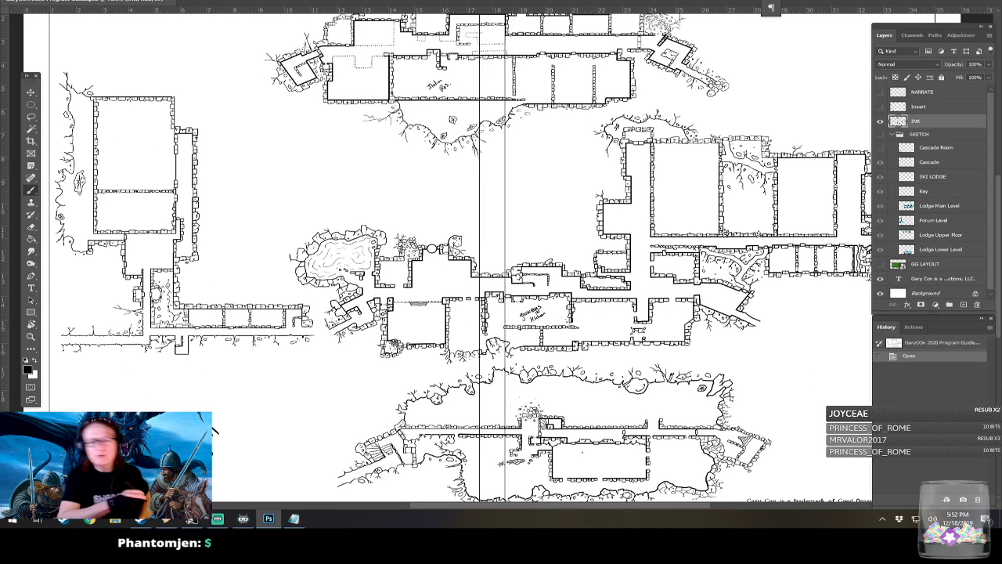
scroll(449, 267, left, 1)
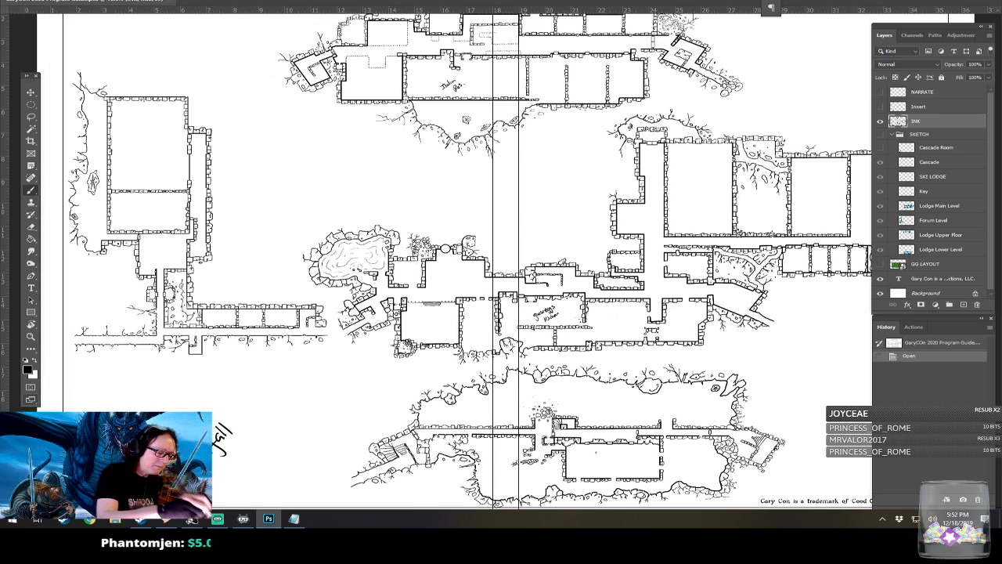
key(f)
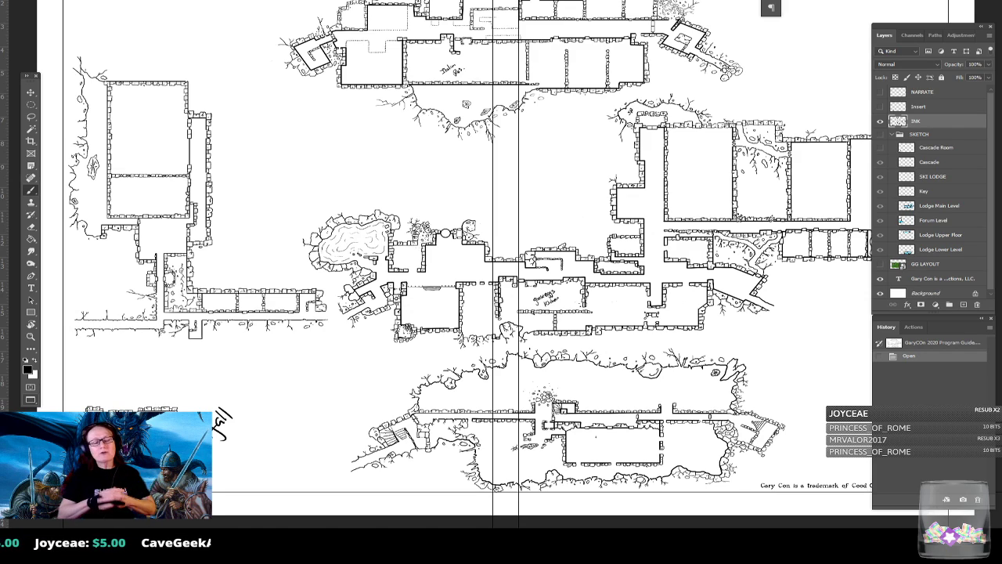
drag(501, 282, 454, 287)
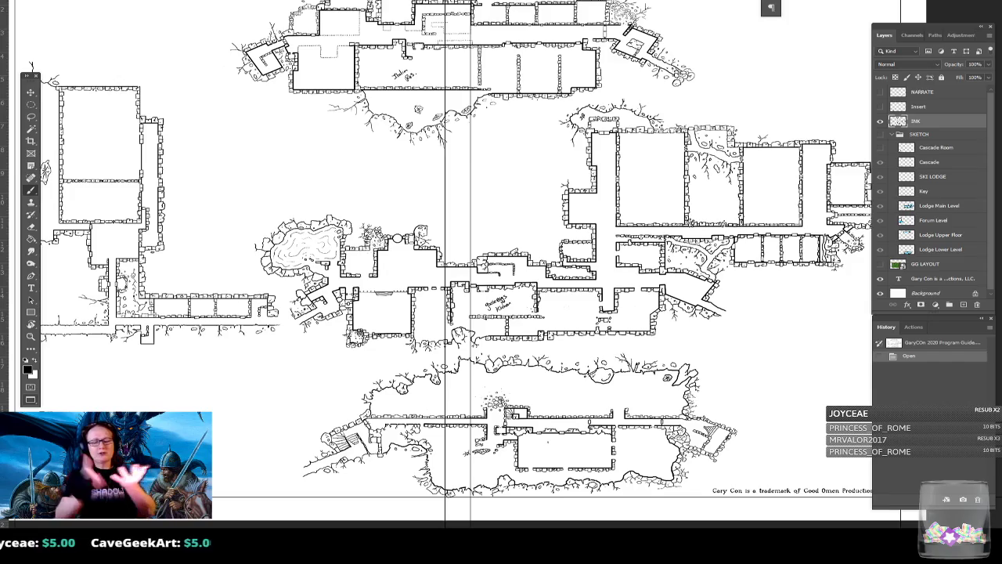
drag(501, 282, 506, 369)
scroll(470, 282, down, 2)
scroll(470, 337, up, 3)
scroll(363, 88, up, 2)
scroll(364, 87, up, 1)
scroll(378, 88, up, 1)
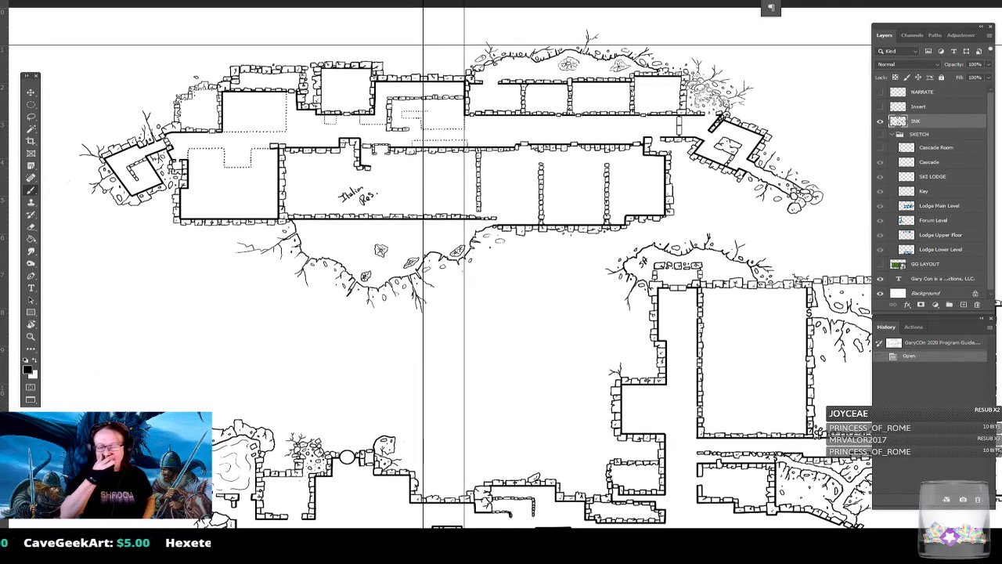
drag(470, 282, 466, 266)
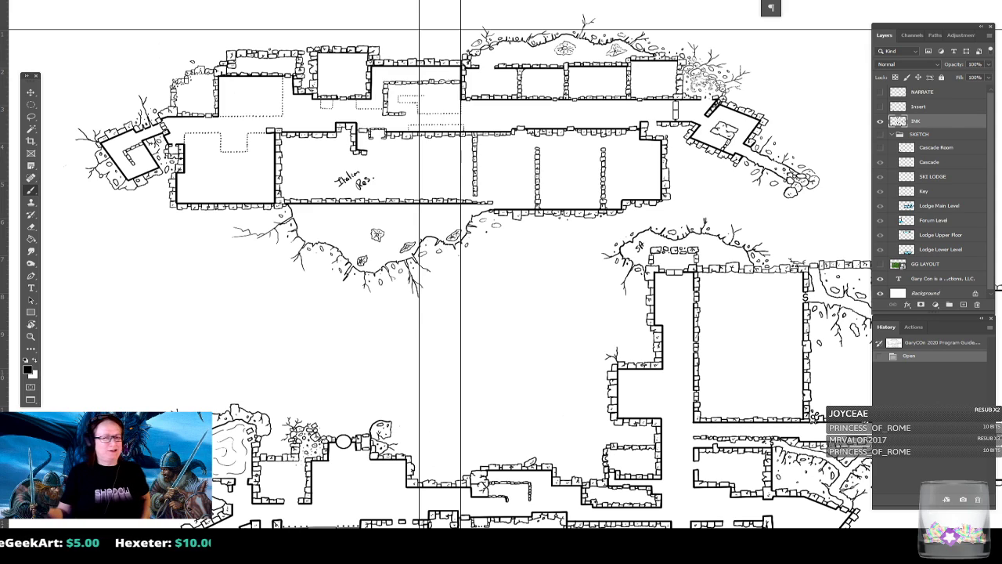
scroll(438, 266, down, 5)
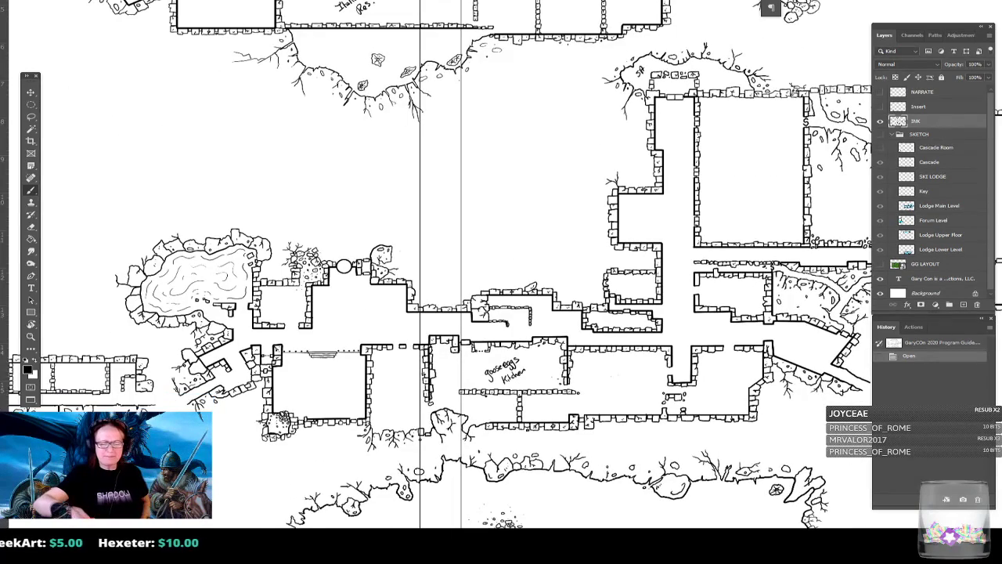
drag(470, 235, 449, 356)
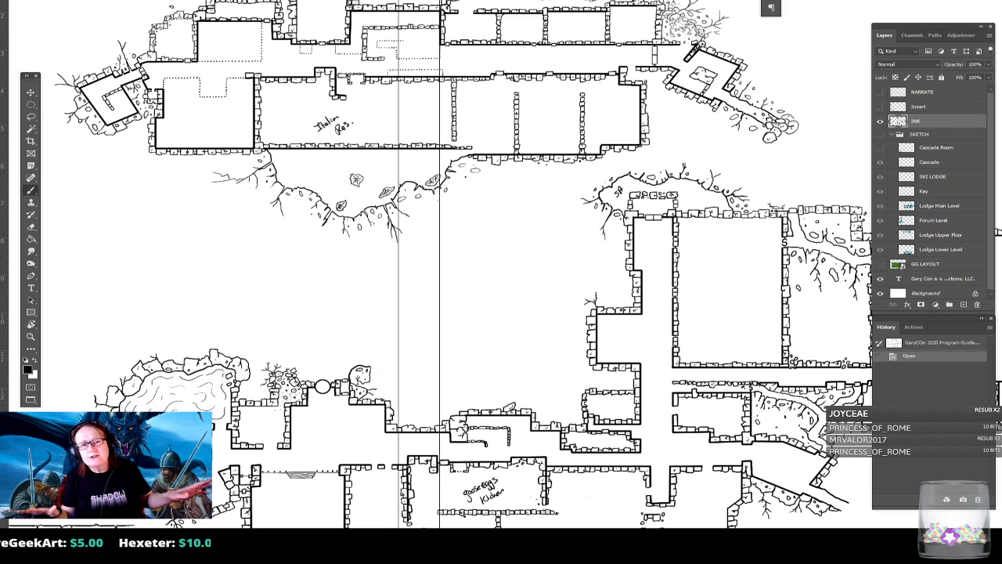
drag(455, 266, 426, 293)
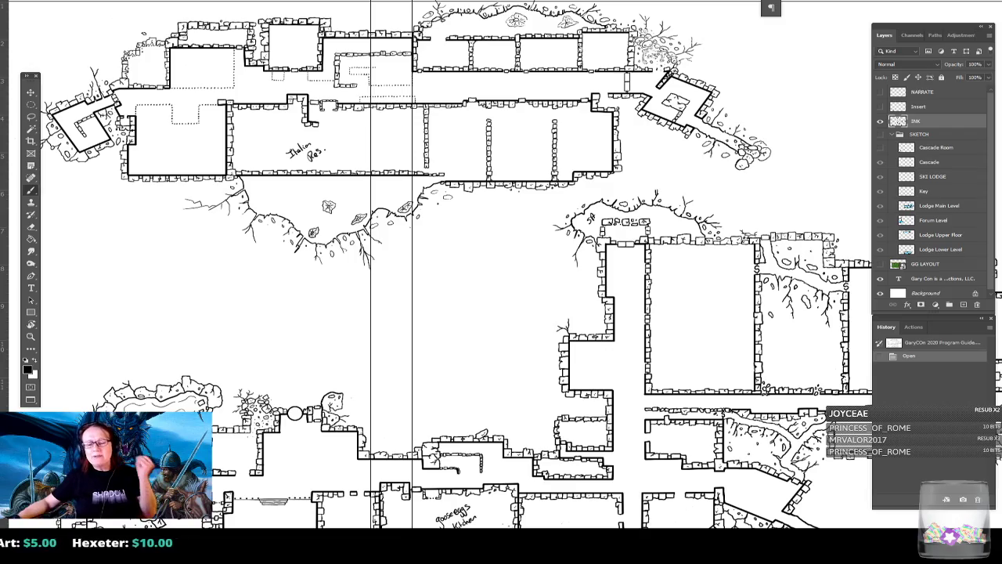
- Examine the large halls with their secret passages and the stepped lounge room of the main level close up
drag(501, 352, 176, 301)
scroll(540, 271, up, 5)
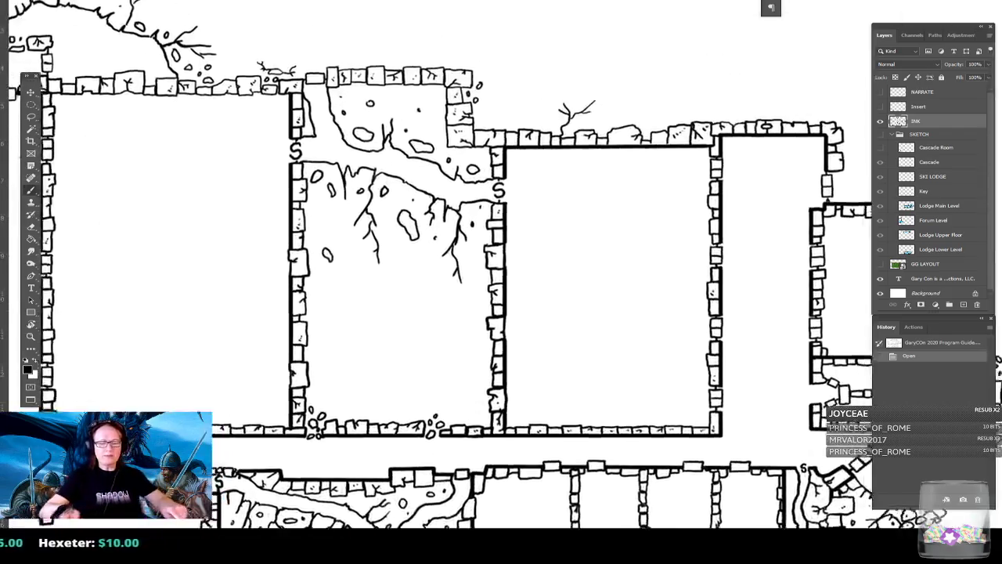
drag(539, 271, 586, 268)
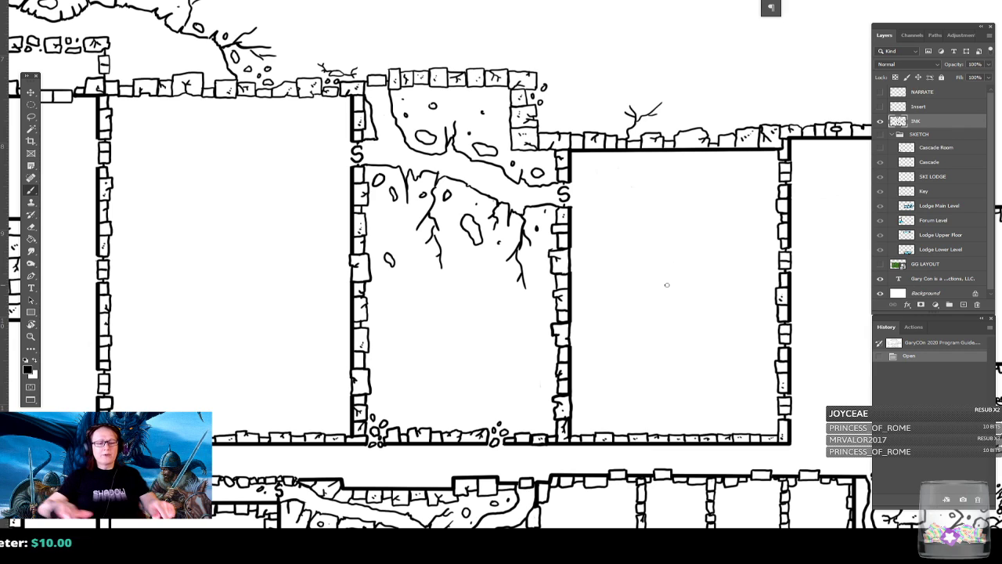
scroll(667, 285, down, 2)
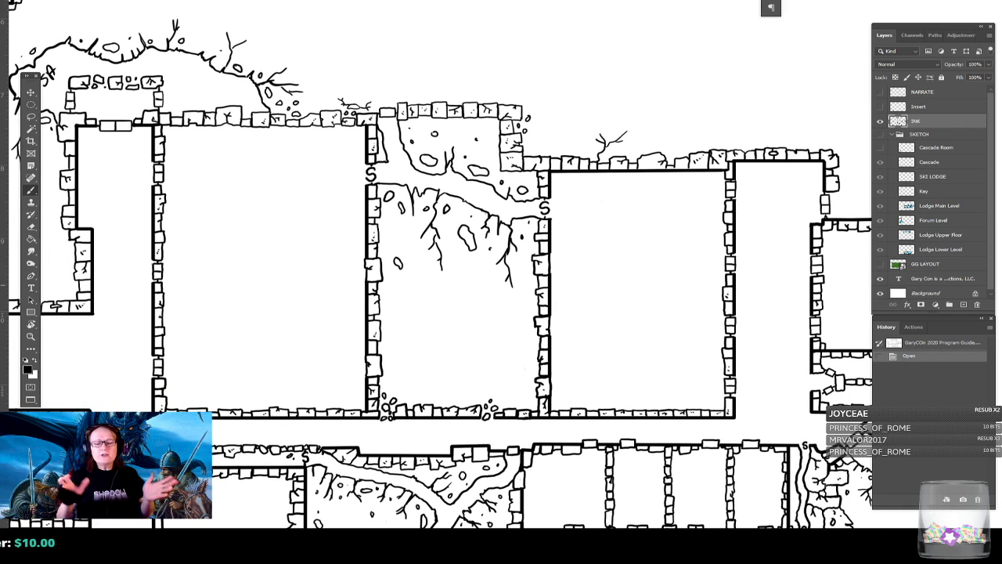
scroll(528, 181, down, 3)
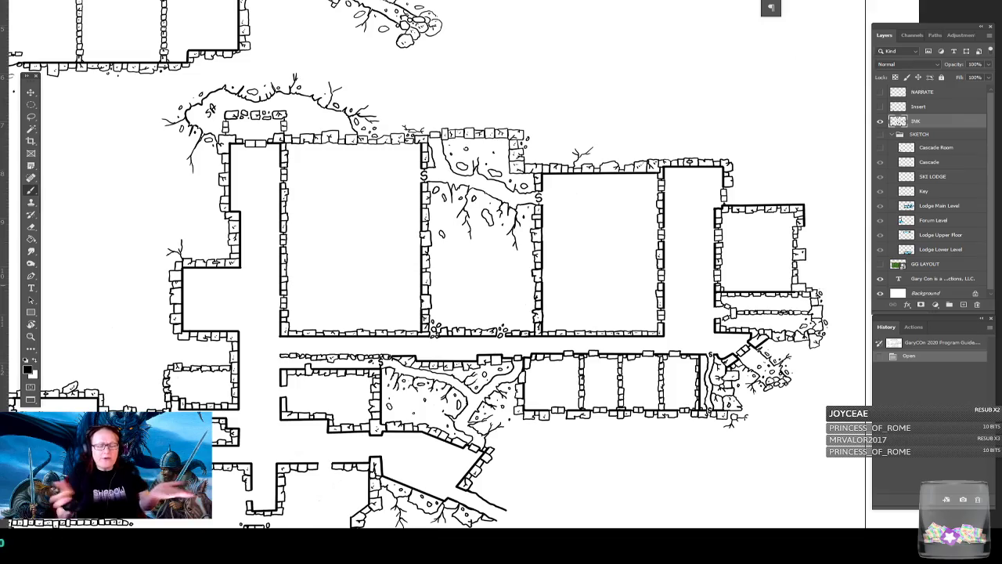
drag(329, 235, 756, 405)
drag(391, 353, 614, 107)
drag(438, 329, 471, 199)
scroll(485, 337, up, 7)
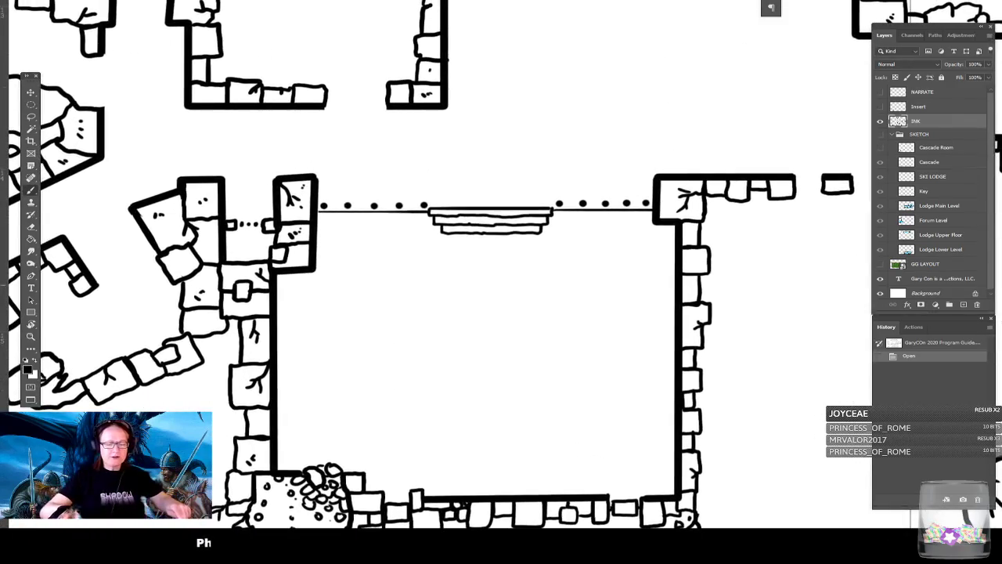
scroll(322, 254, down, 3)
scroll(221, 406, down, 5)
drag(501, 282, 332, 273)
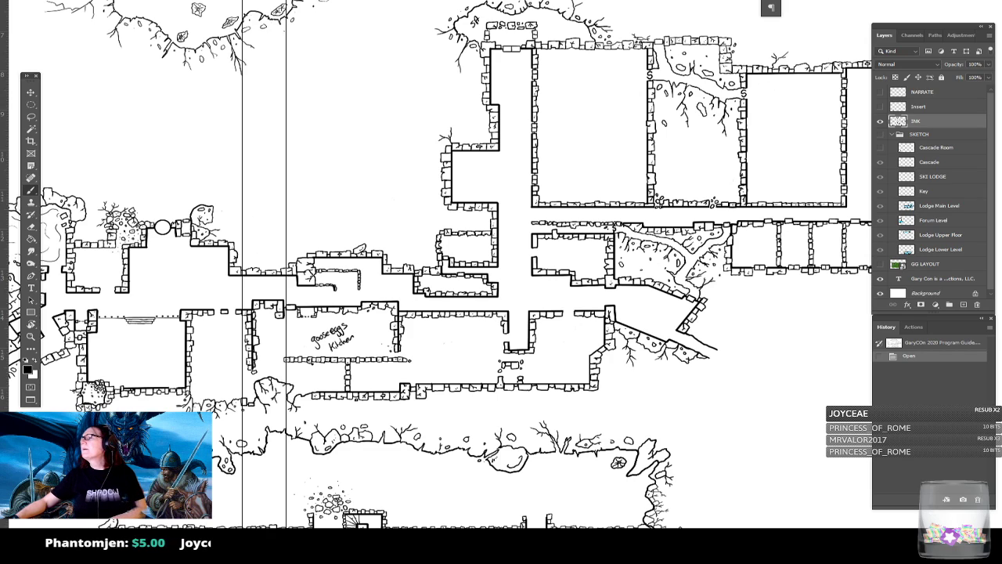
- Show the SKETCH layer group under the ink to reveal the reference floor plan around the Forum rooms
click(881, 134)
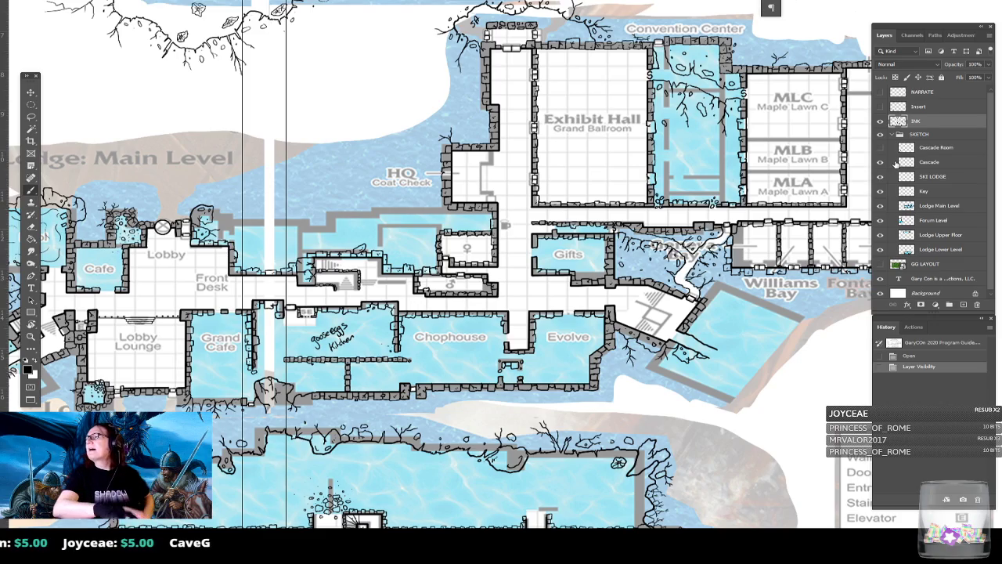
scroll(439, 267, left, 5)
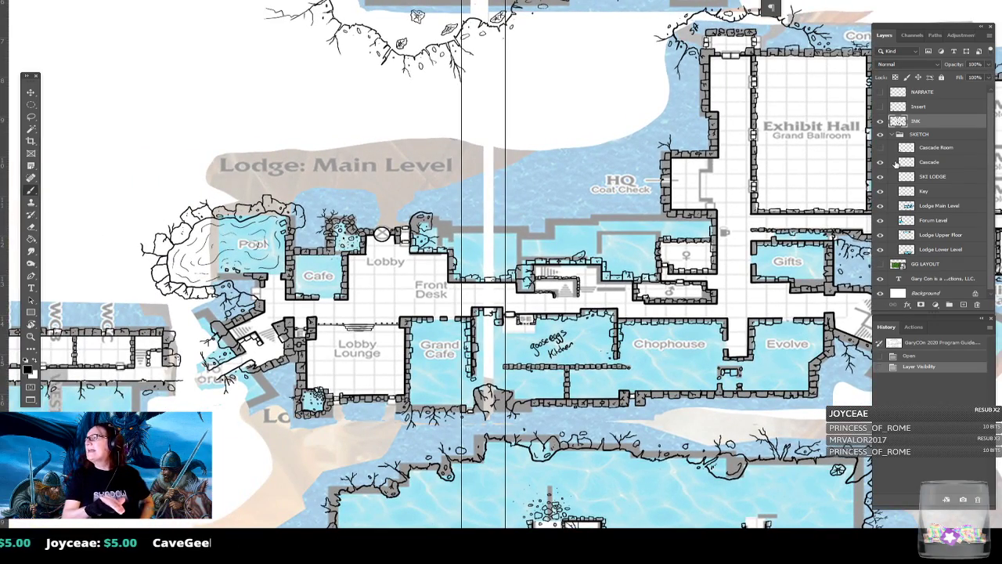
scroll(438, 267, left, 10)
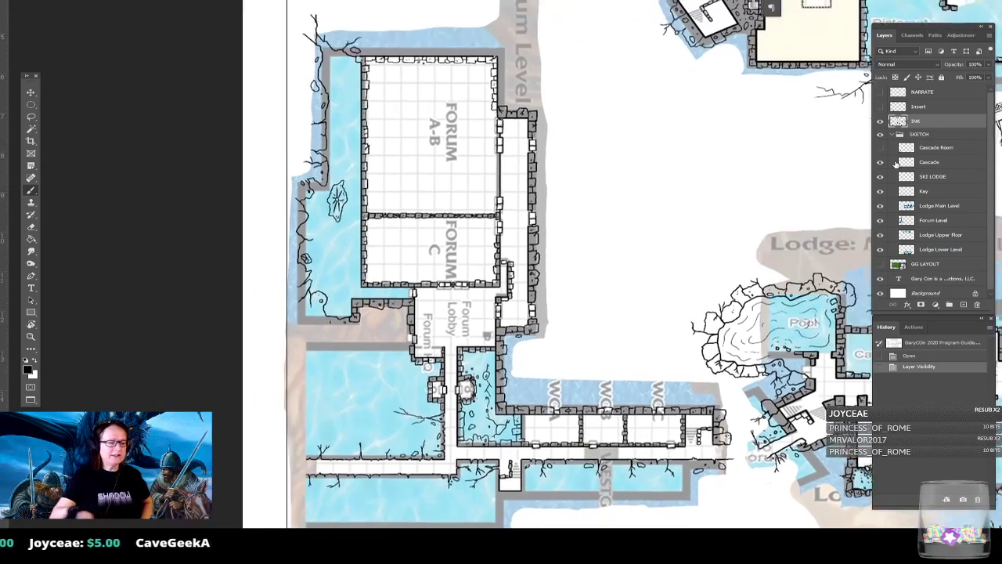
scroll(595, 266, right, 1)
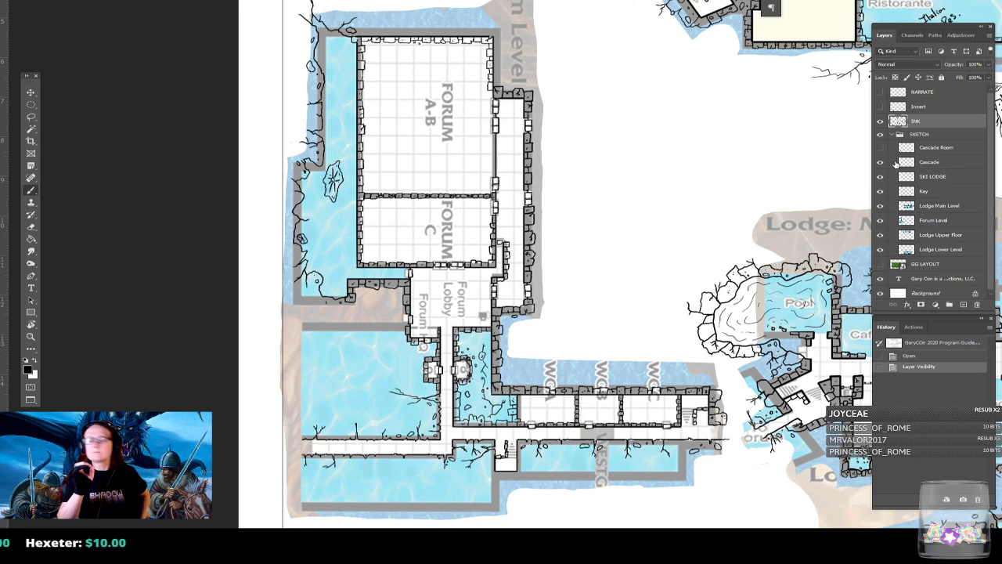
scroll(421, 47, up, 4)
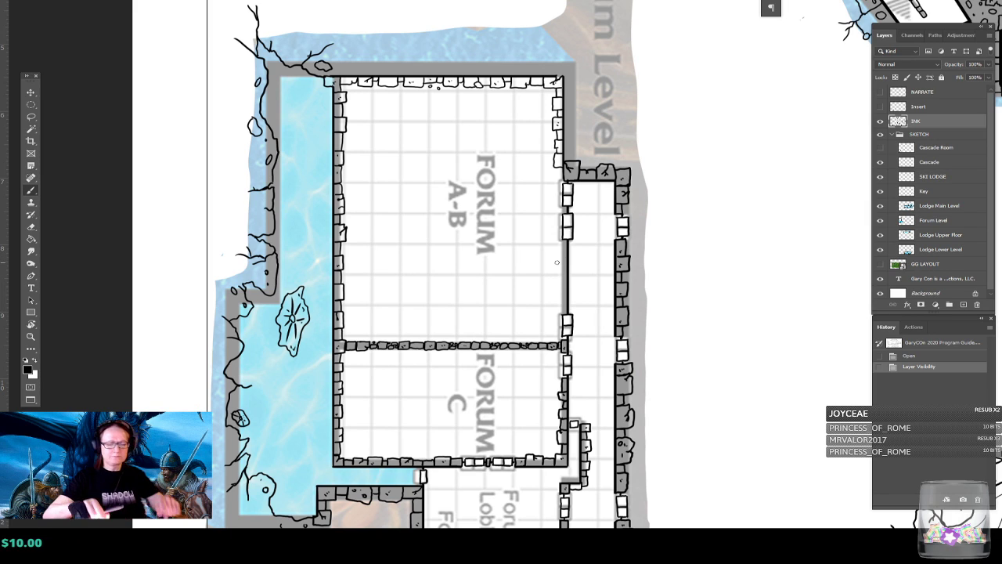
scroll(557, 262, up, 3)
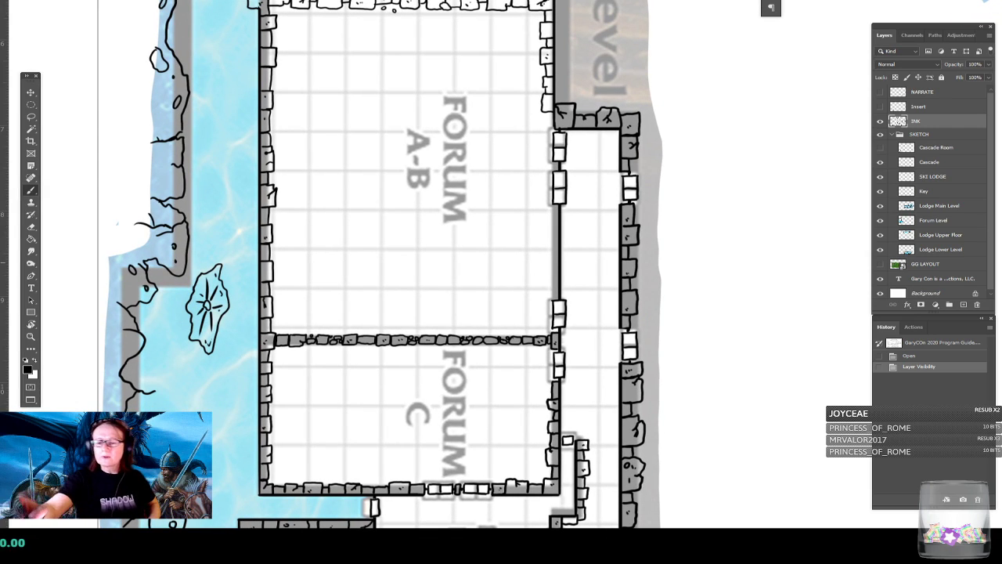
- Lasso the inked dividing wall between Forum A-B and Forum C, move it up into Forum A-B and deselect it
click(31, 118)
mouse_move(284, 329)
mouse_down()
mouse_move(313, 374)
mouse_move(417, 377)
mouse_move(523, 362)
mouse_move(552, 343)
mouse_move(526, 326)
mouse_move(385, 317)
mouse_move(283, 337)
mouse_up()
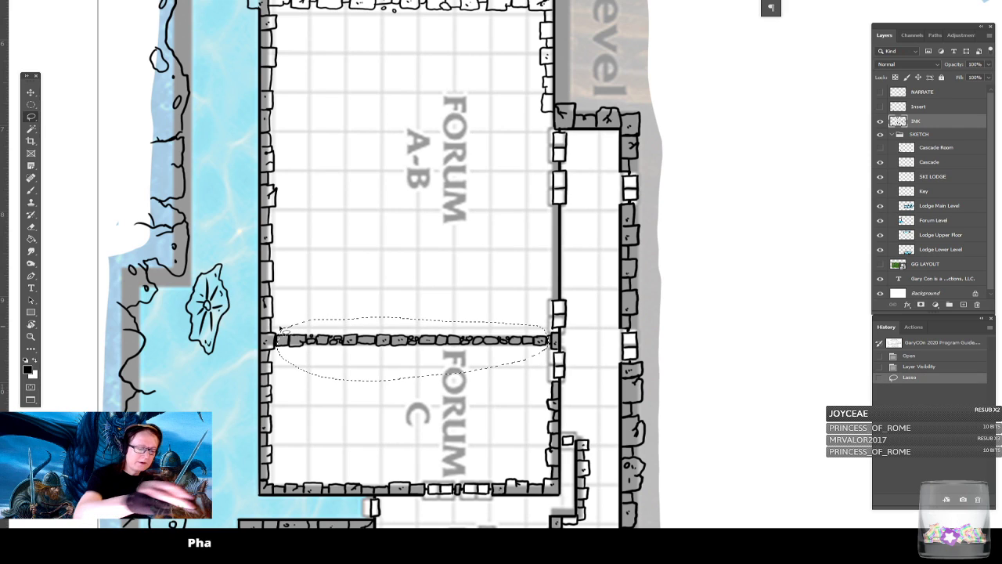
click(31, 92)
drag(552, 317, 554, 212)
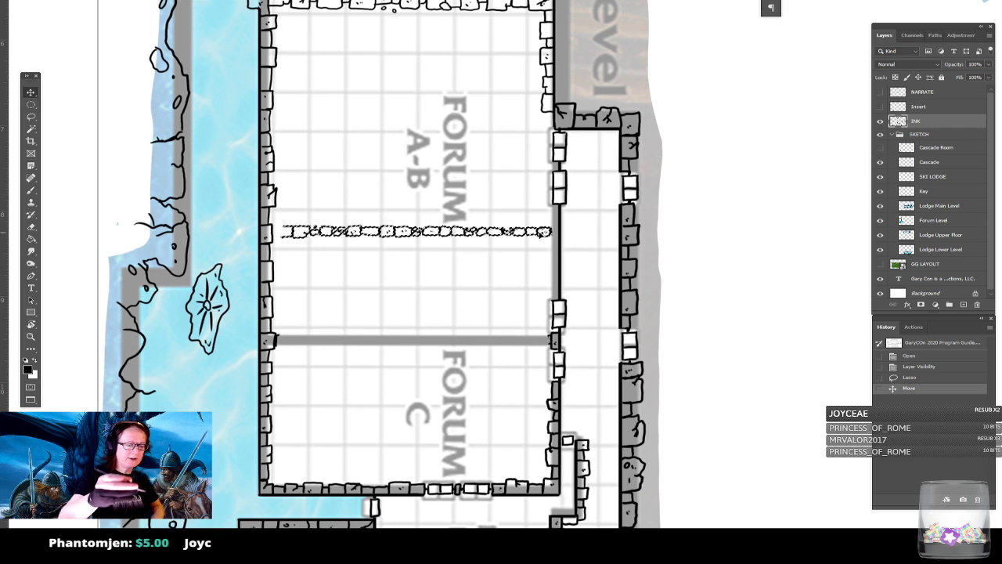
click(32, 107)
key(ctrl+d)
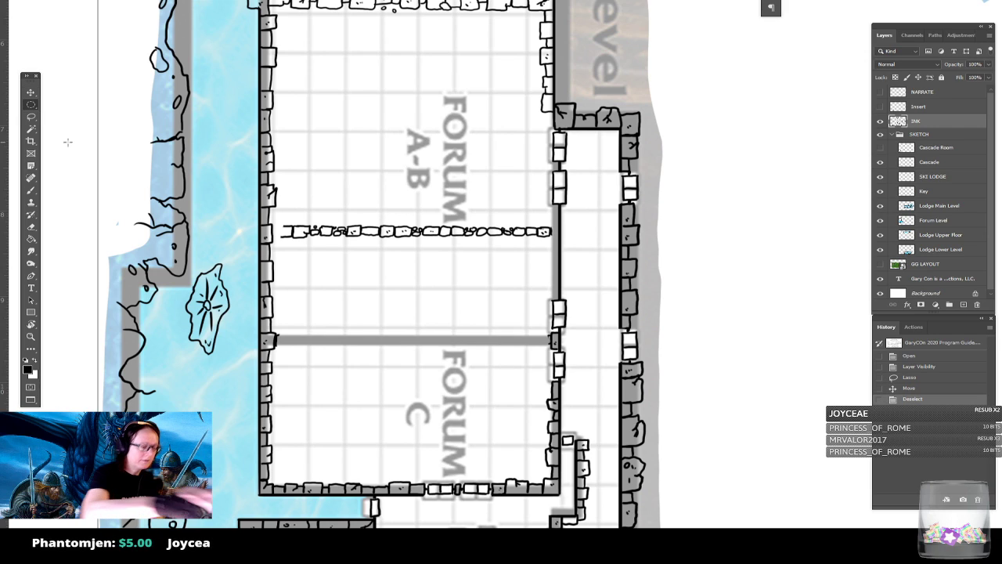
- Erase the leftover ink at the divider's old position and brush in stones joining the moved wall to both side walls
key(b)
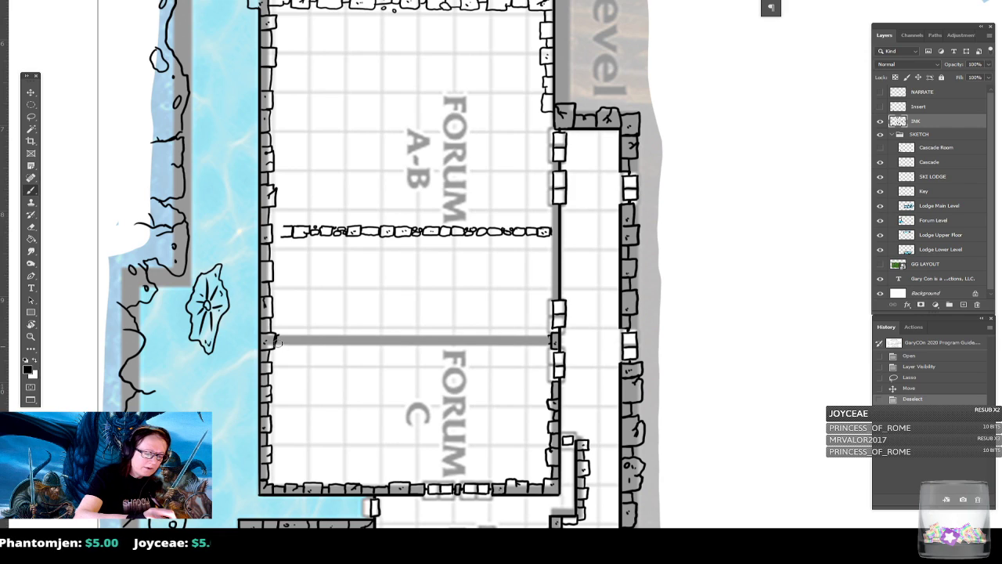
shift+click(547, 334)
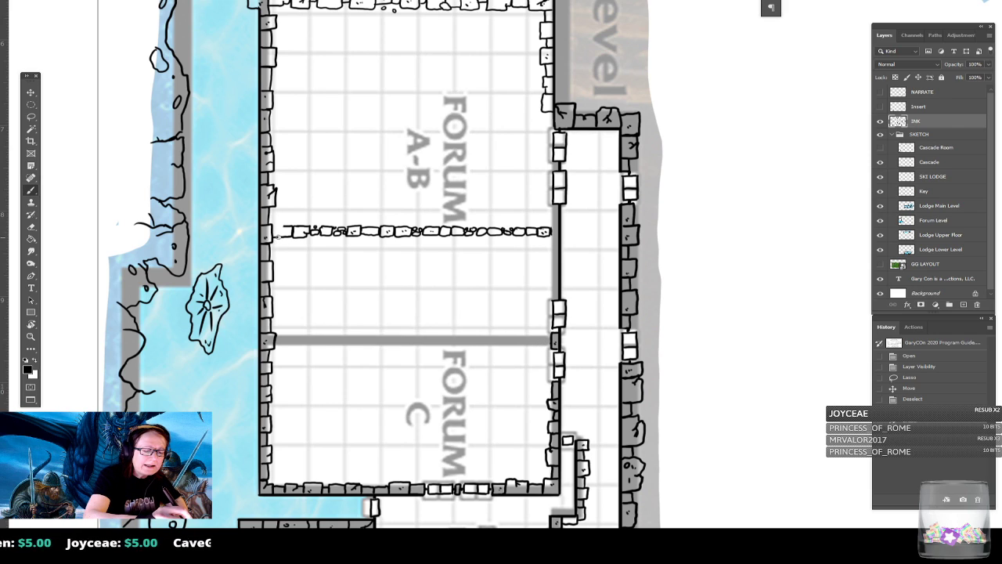
drag(273, 226, 292, 232)
drag(550, 226, 560, 229)
drag(548, 233, 557, 244)
click(556, 228)
click(555, 233)
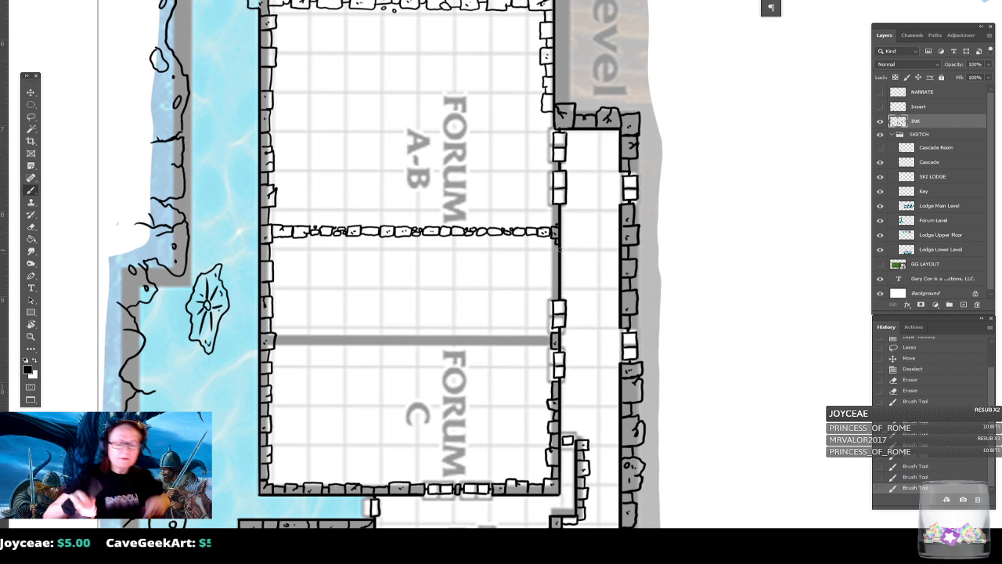
- Ink the bare stretch of the Forum's east wall beside the moved divider and save the document
scroll(560, 250, down, 3)
scroll(560, 249, up, 3)
scroll(560, 250, down, 1)
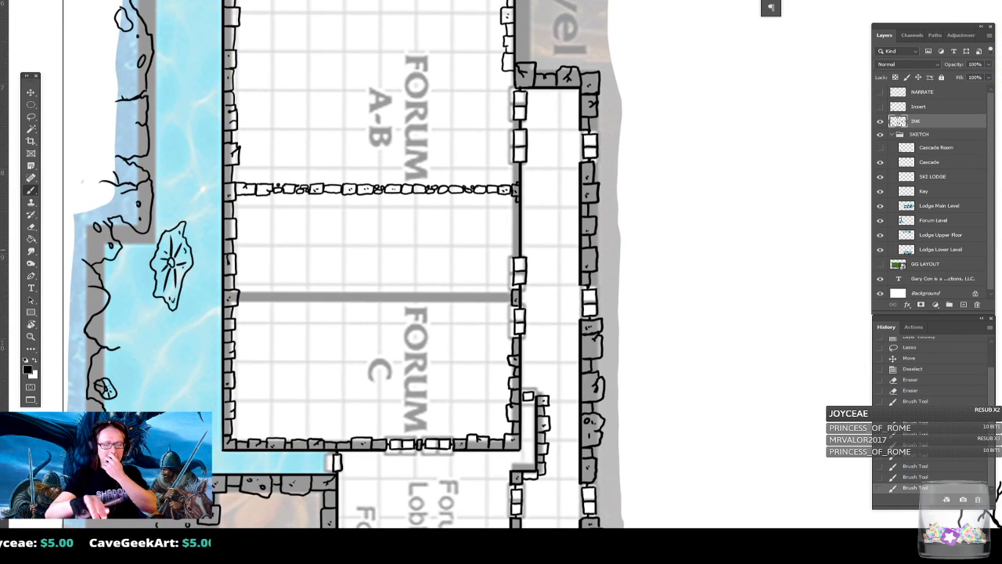
scroll(347, 265, up, 3)
mouse_move(517, 321)
mouse_down()
mouse_move(510, 338)
mouse_move(509, 164)
mouse_up()
scroll(509, 165, down, 3)
scroll(509, 164, down, 4)
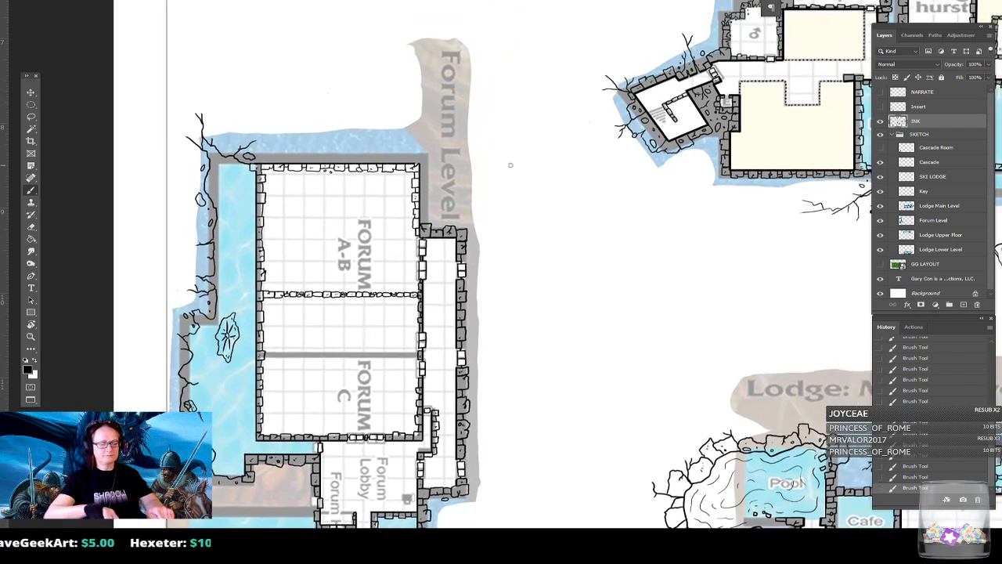
key(ctrl+s)
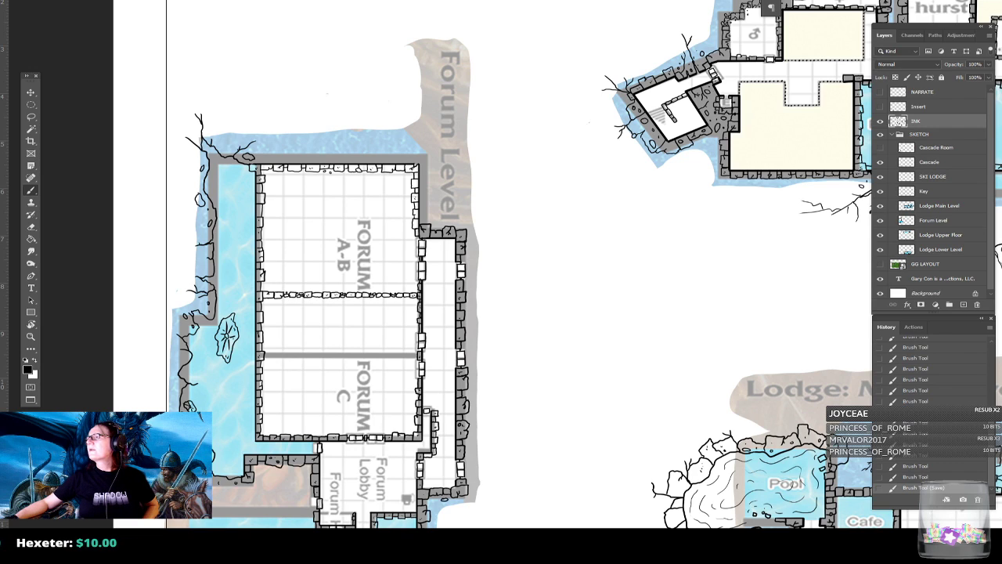
- Bring the 2020 Game Rooms PDF in the browser beside the map and study the Forum A / Adventurer's League layout on page 5
drag(1001, 52, 529, 50)
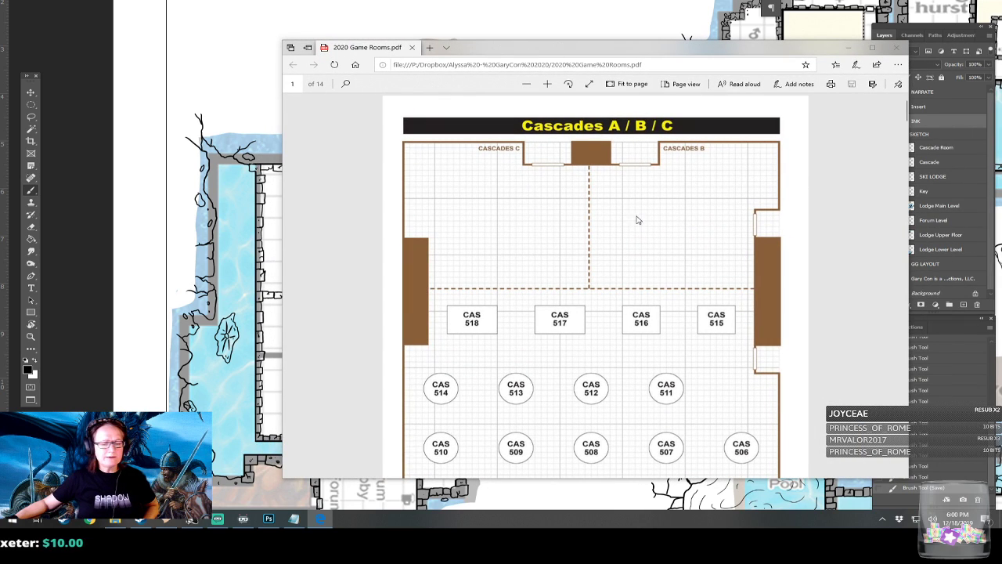
scroll(637, 219, down, 10)
scroll(638, 223, down, 15)
scroll(639, 223, down, 5)
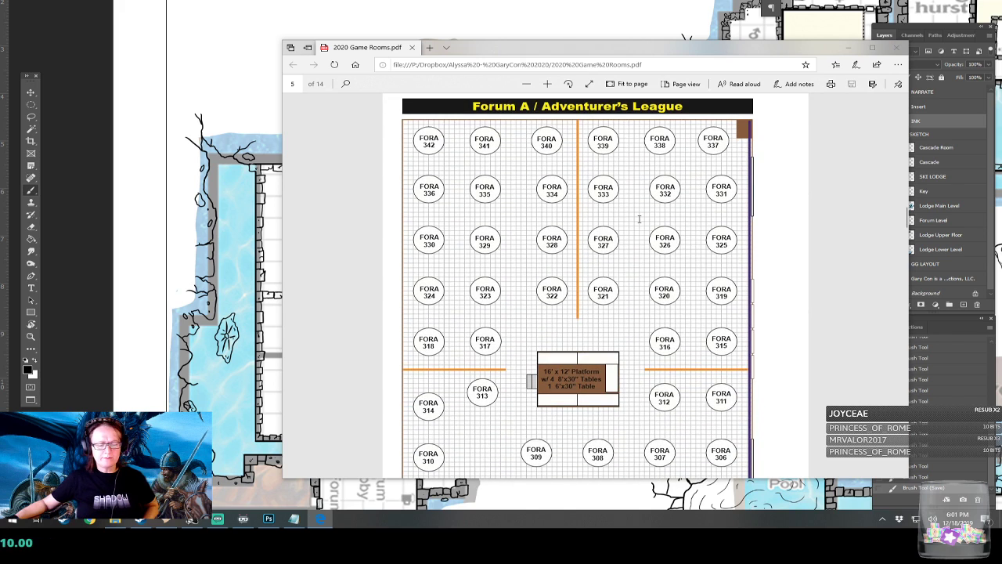
scroll(639, 219, down, 4)
scroll(639, 219, up, 2)
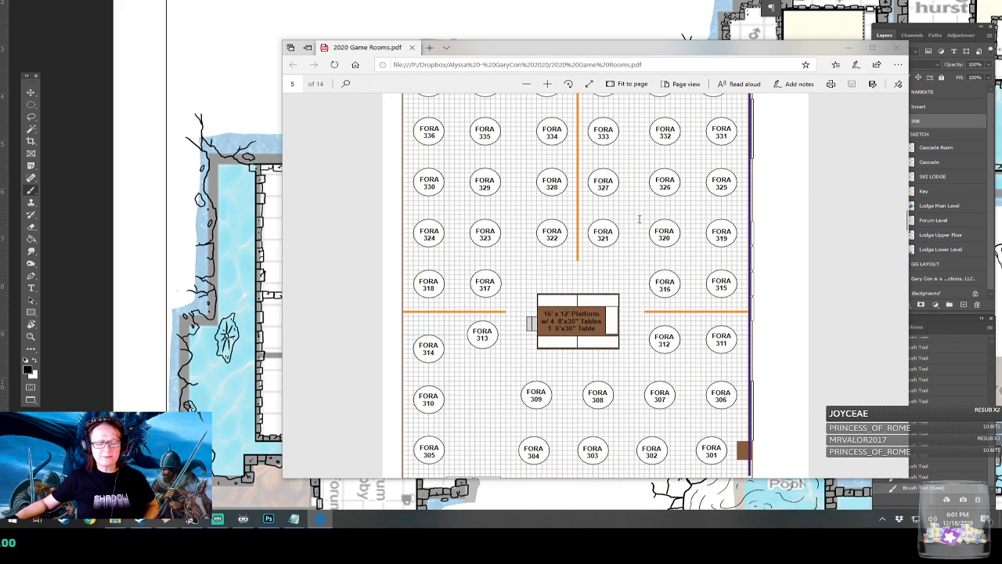
drag(696, 48, 827, 53)
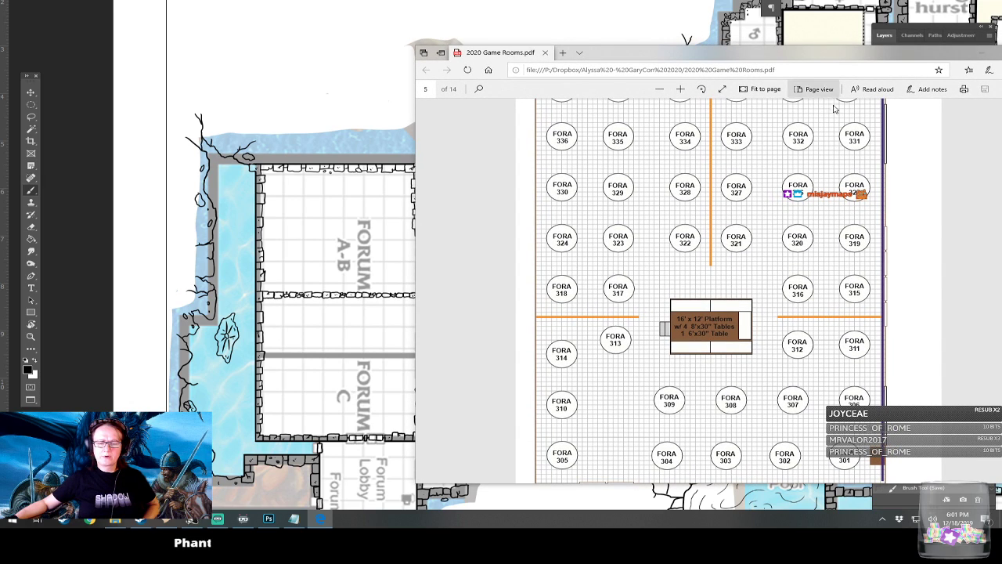
scroll(812, 204, up, 3)
scroll(812, 204, down, 5)
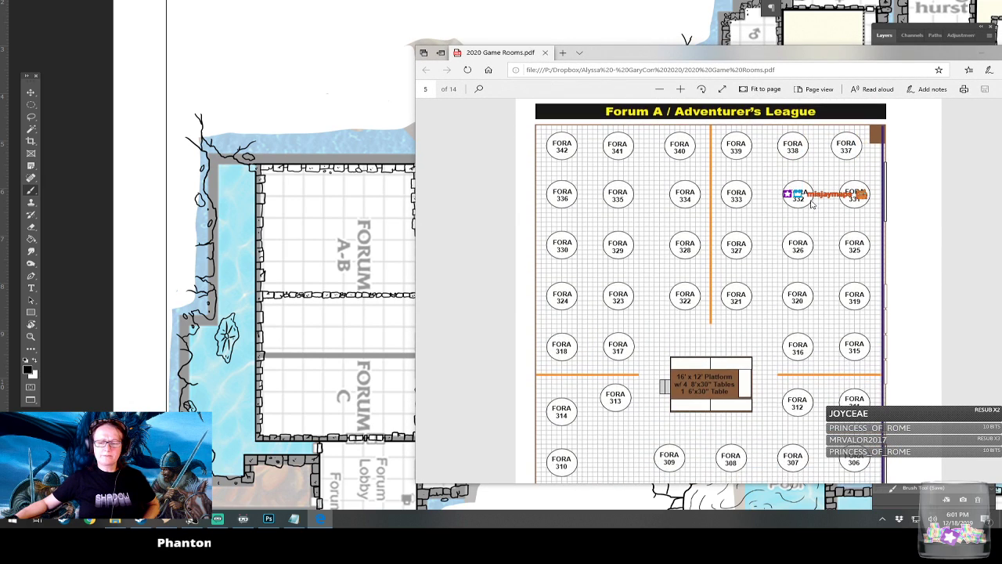
- Examine the full Forum A / Adventurer's League table layout in the game rooms PDF against the Forum A-B area of the map
scroll(812, 203, up, 2)
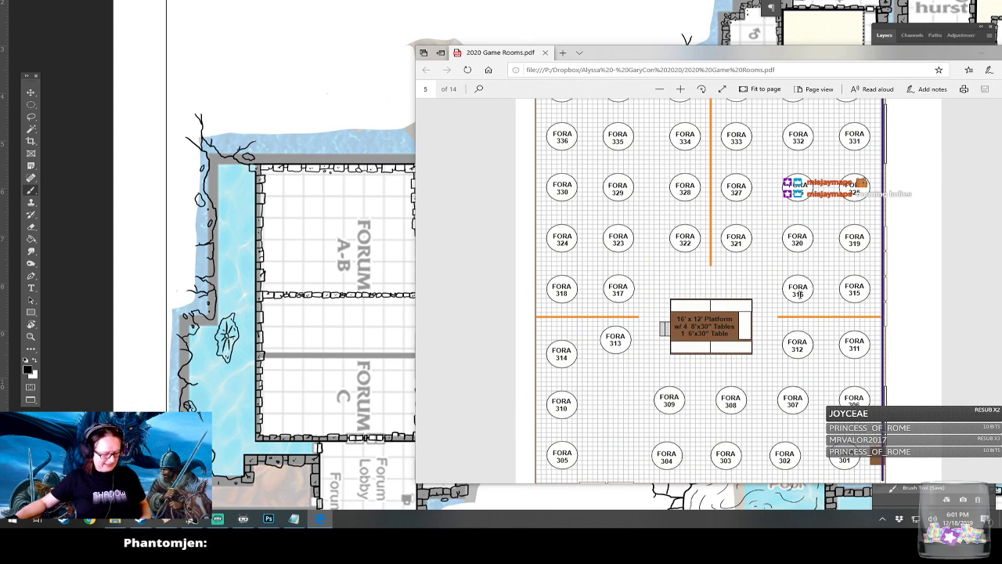
scroll(794, 313, down, 2)
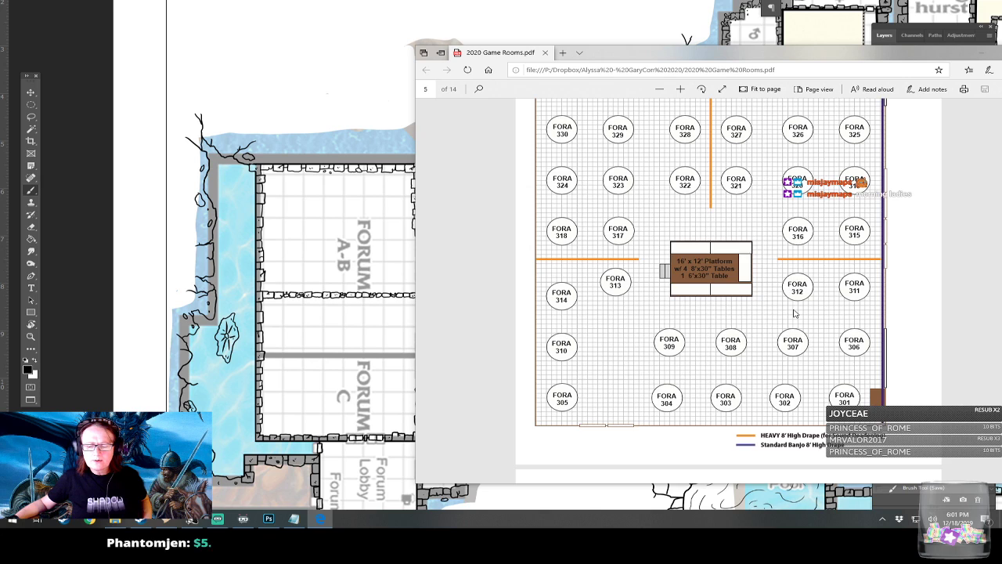
scroll(795, 314, down, 3)
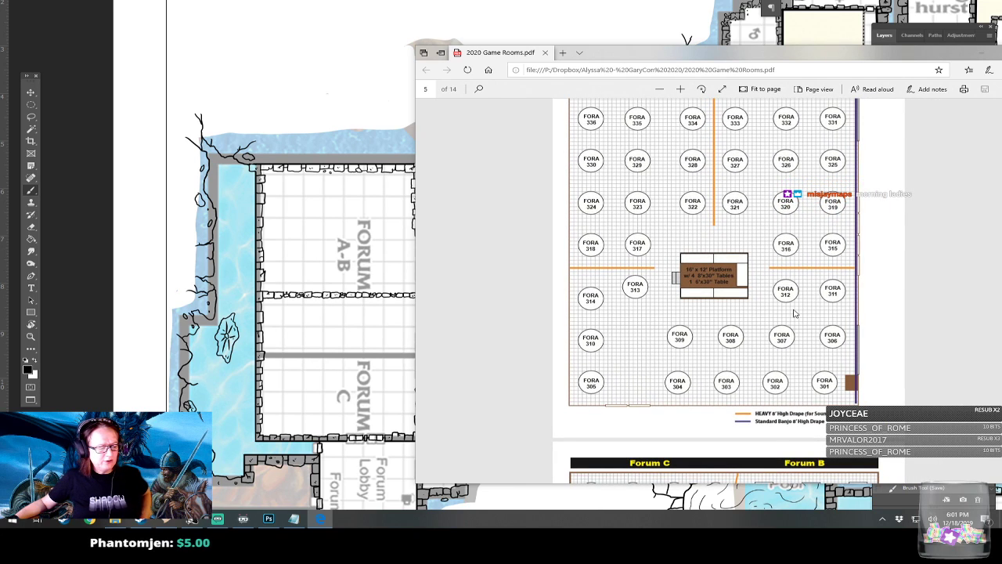
scroll(795, 313, up, 2)
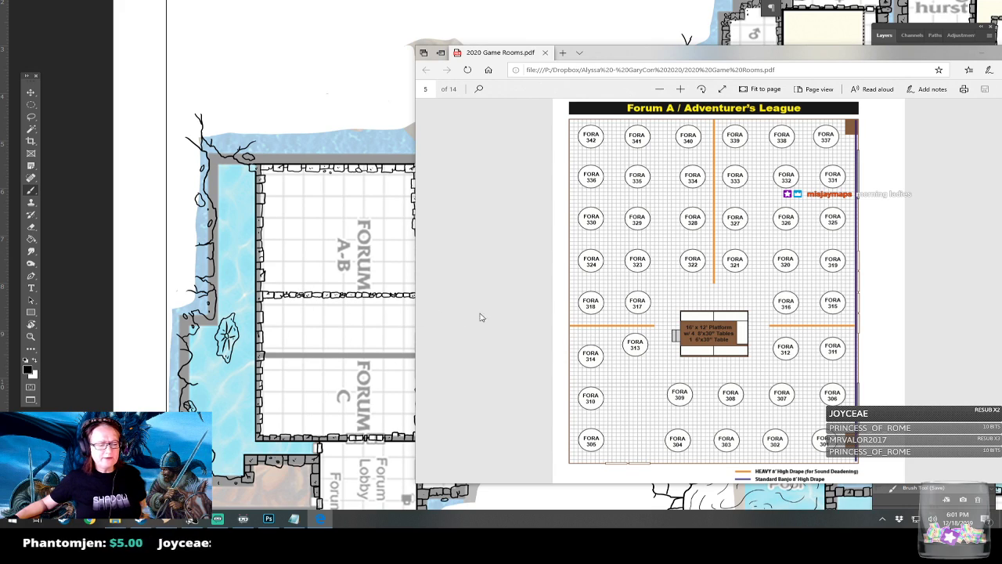
mouse_move(692, 54)
mouse_down()
mouse_move(786, 57)
mouse_move(773, 69)
mouse_move(691, 52)
mouse_up()
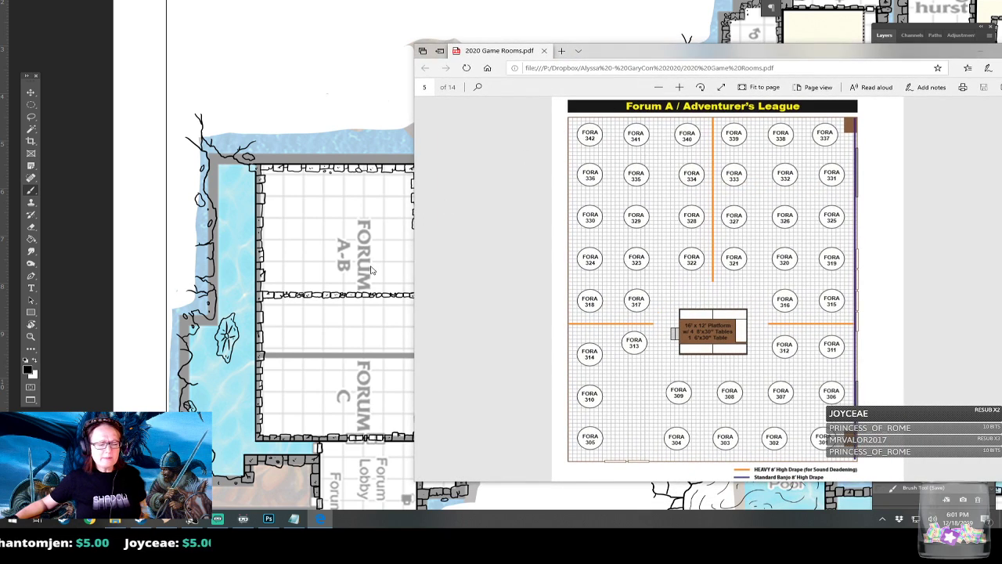
drag(415, 294, 599, 296)
drag(819, 51, 692, 65)
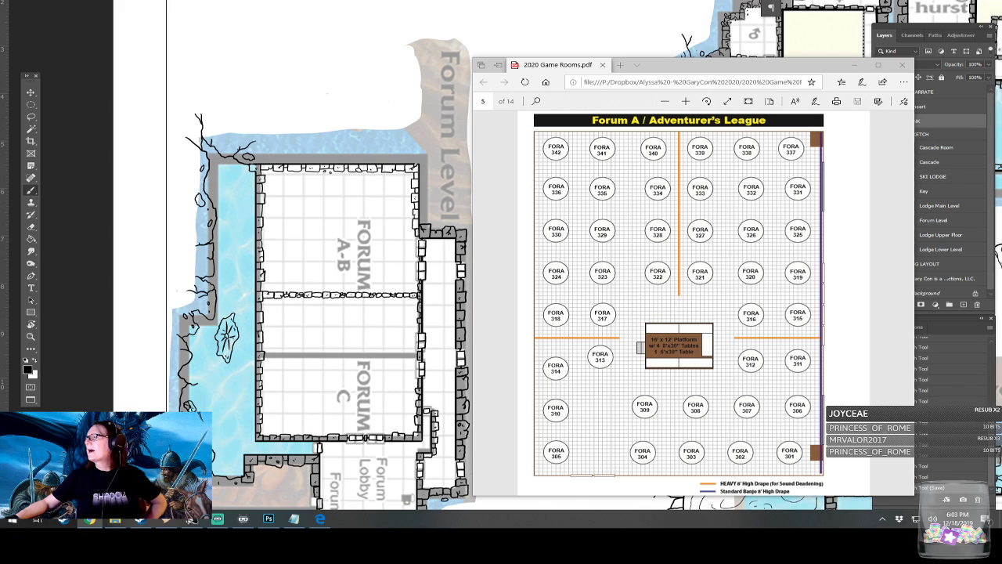
- Bring the Grand Geneva floor plans page beside the map and check the listed dimensions of Forum A, Forum C, Forum AB and Forum BC
drag(1001, 45, 702, 47)
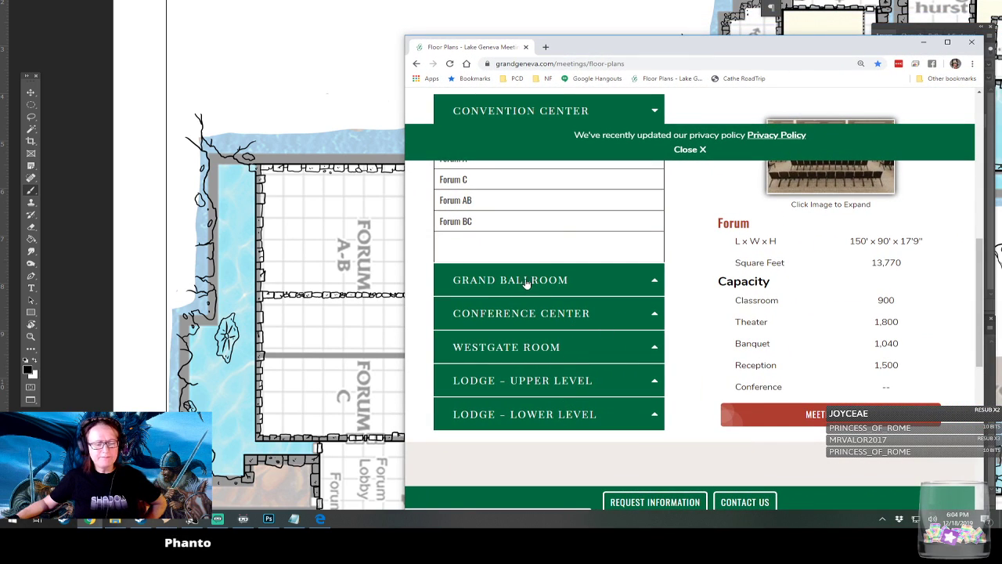
scroll(523, 283, up, 2)
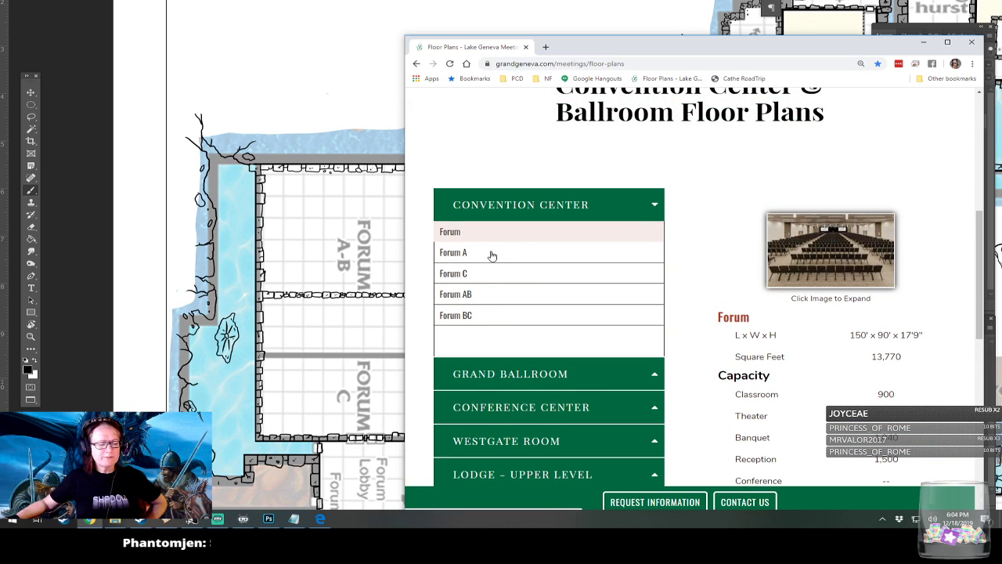
click(493, 294)
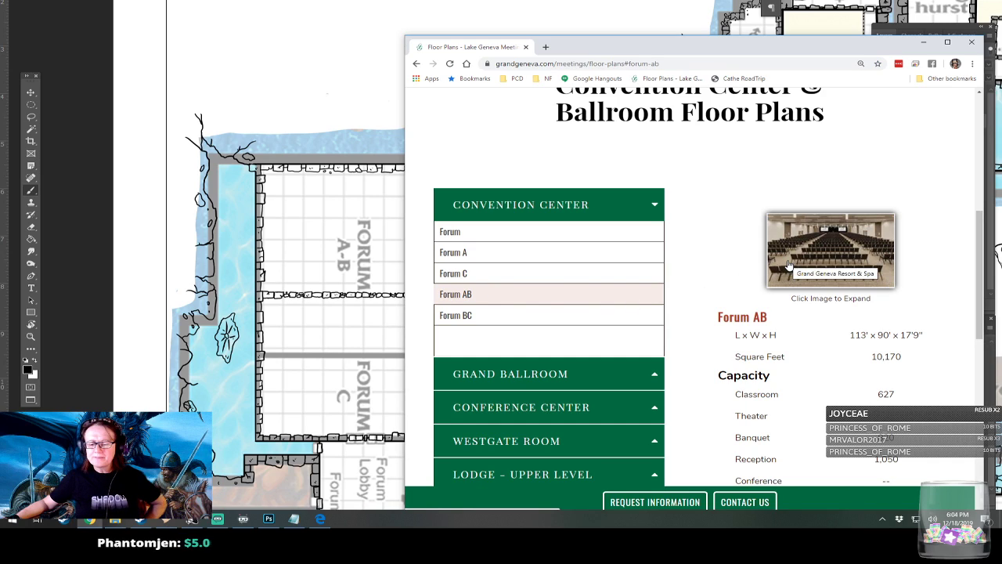
click(521, 316)
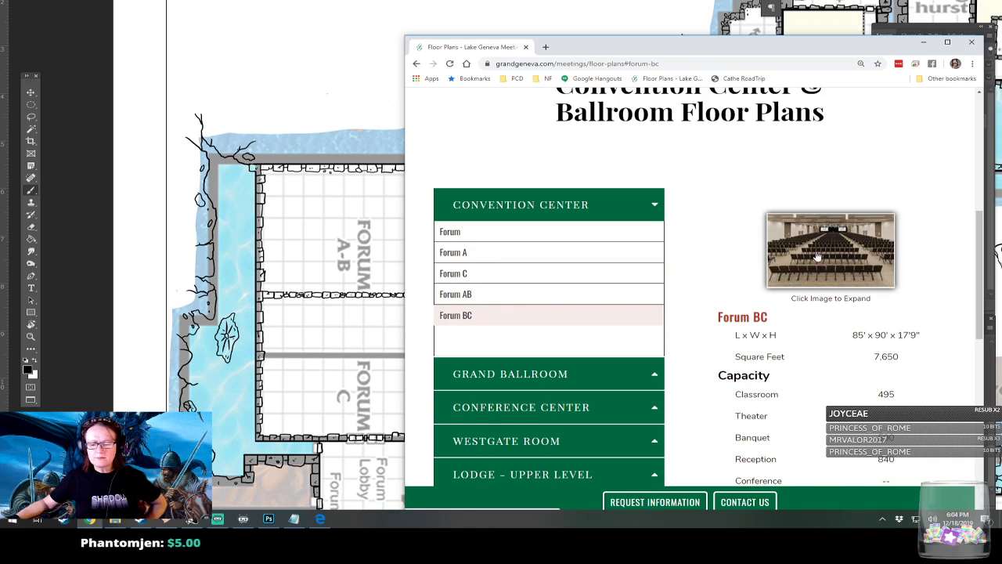
click(568, 274)
click(561, 255)
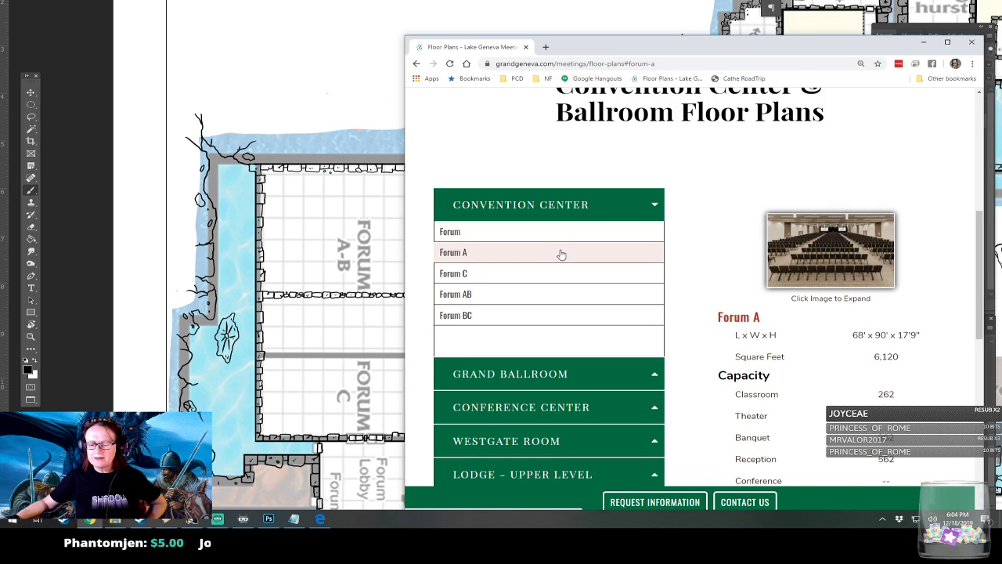
click(562, 297)
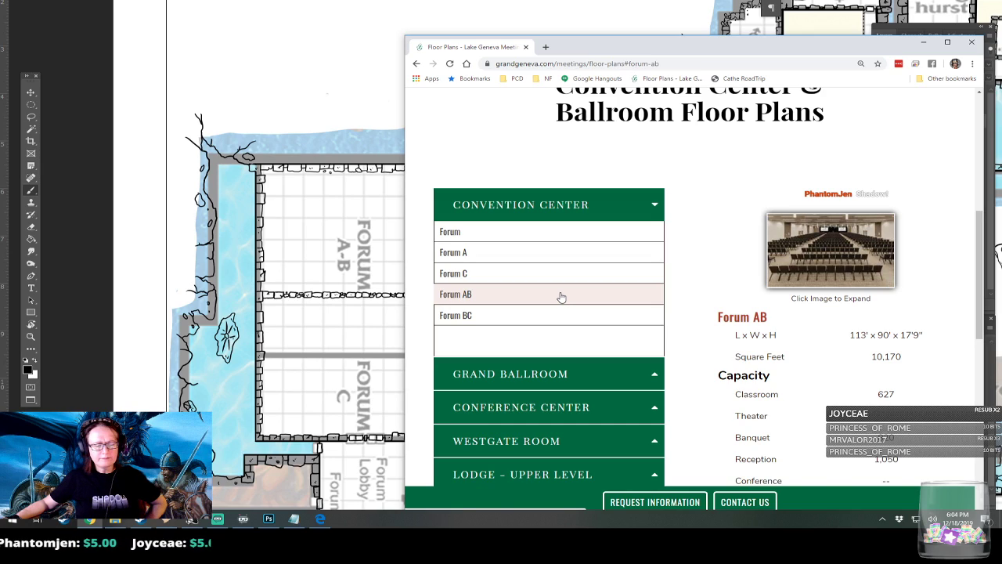
click(541, 273)
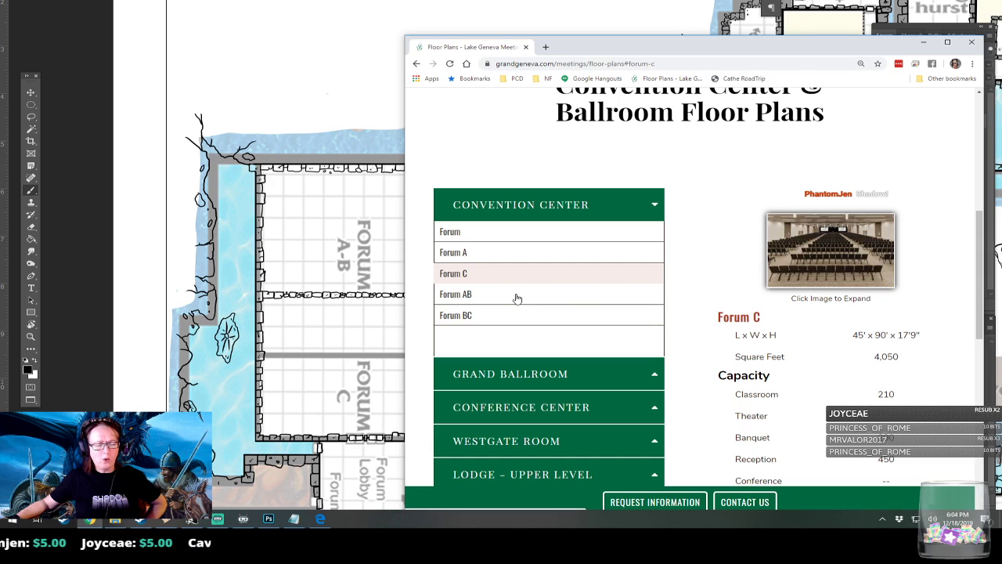
drag(582, 41, 650, 45)
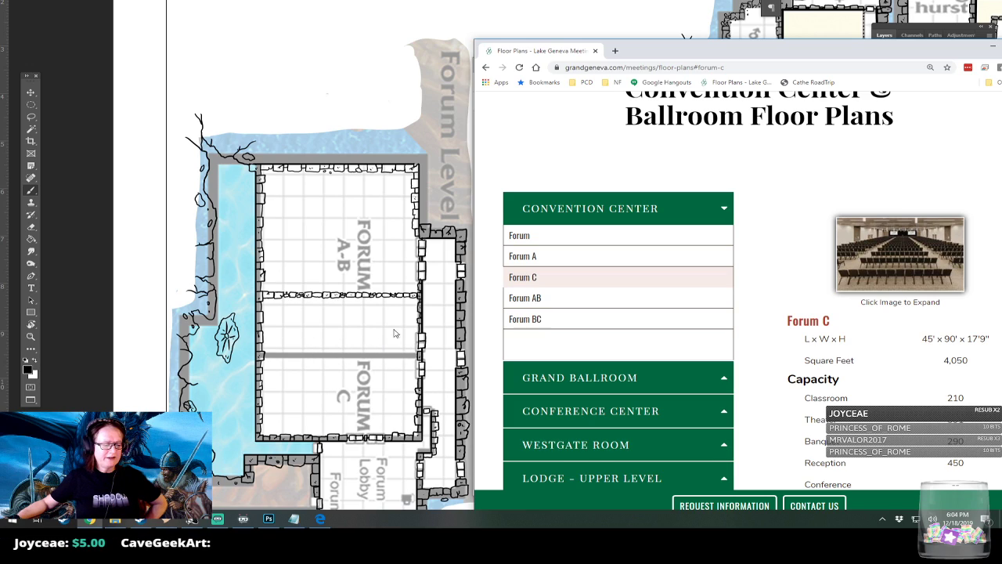
drag(844, 54, 822, 45)
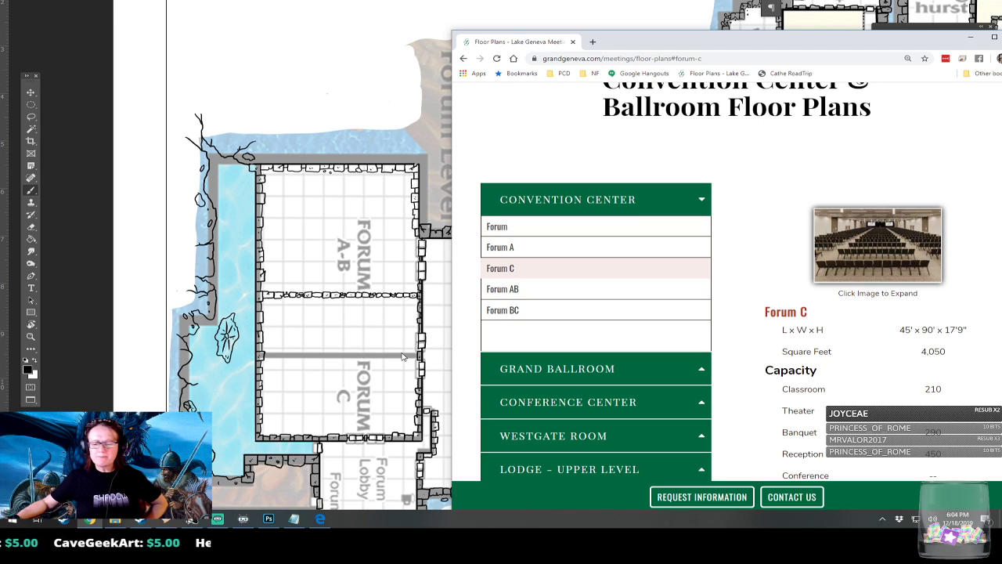
click(540, 292)
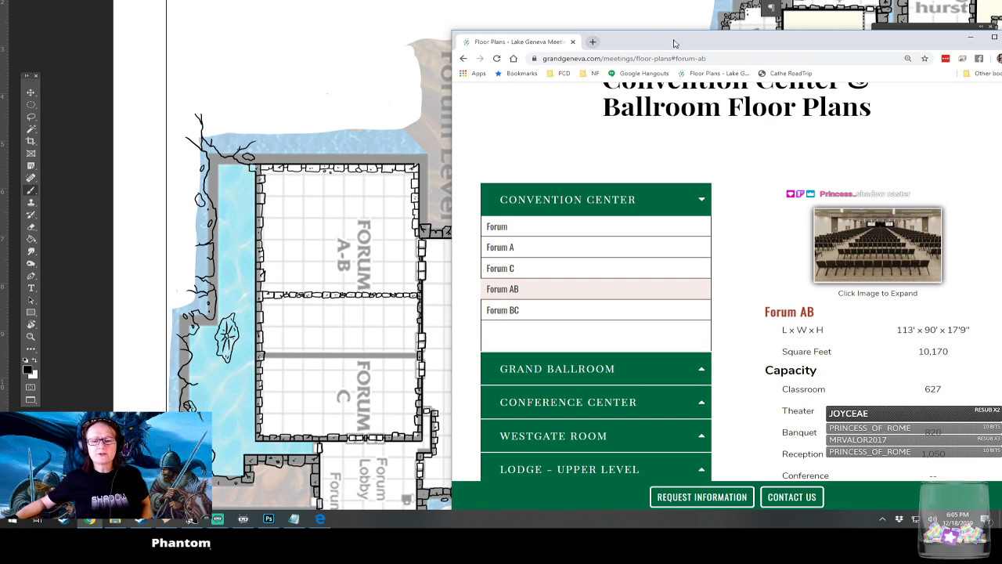
- Open the Cathe RoadTrip bookmark's Grand Geneva maps and view the Lodge Main Level, Resort Map and Lodge Lower Level
click(805, 74)
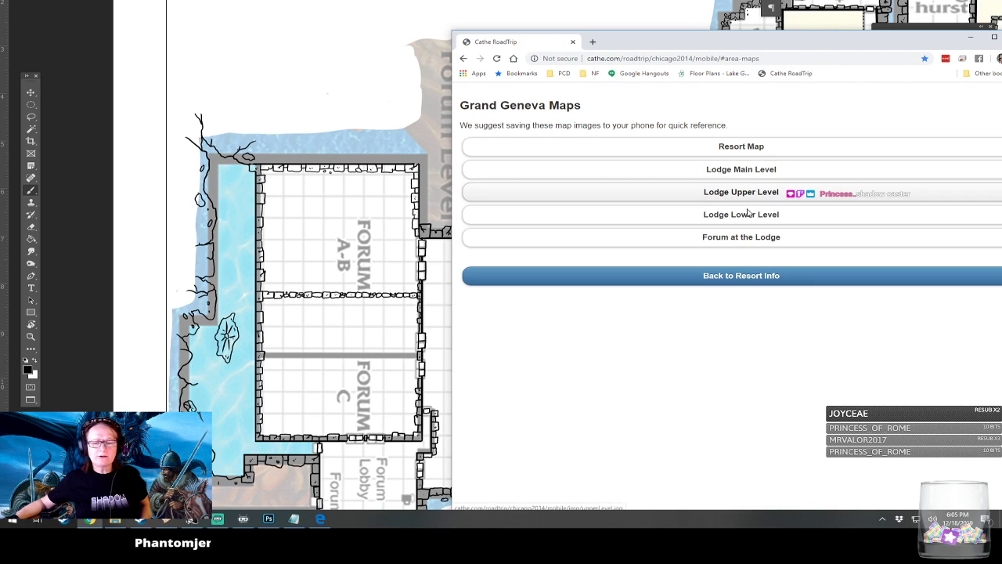
click(762, 170)
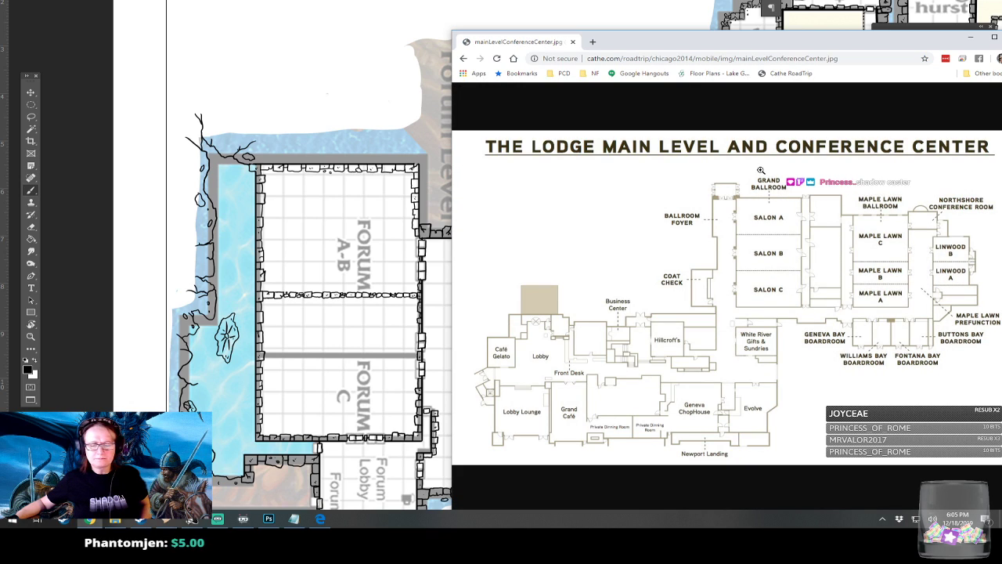
drag(816, 44, 723, 35)
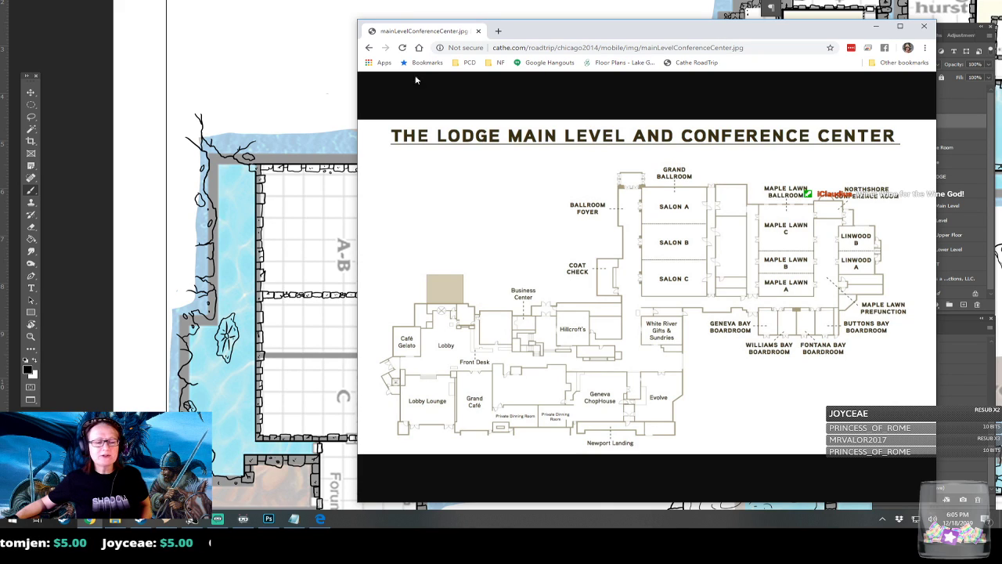
click(683, 63)
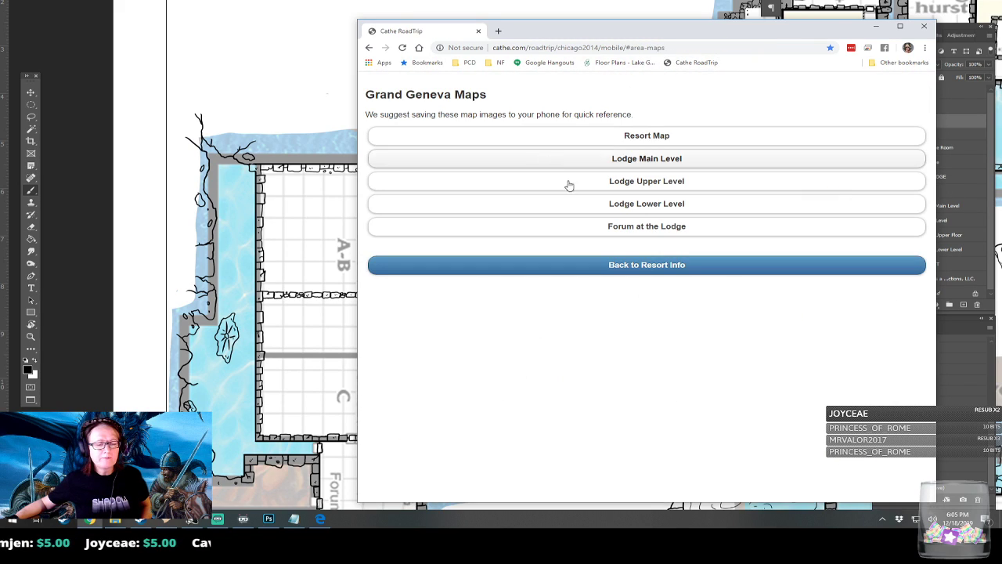
click(636, 137)
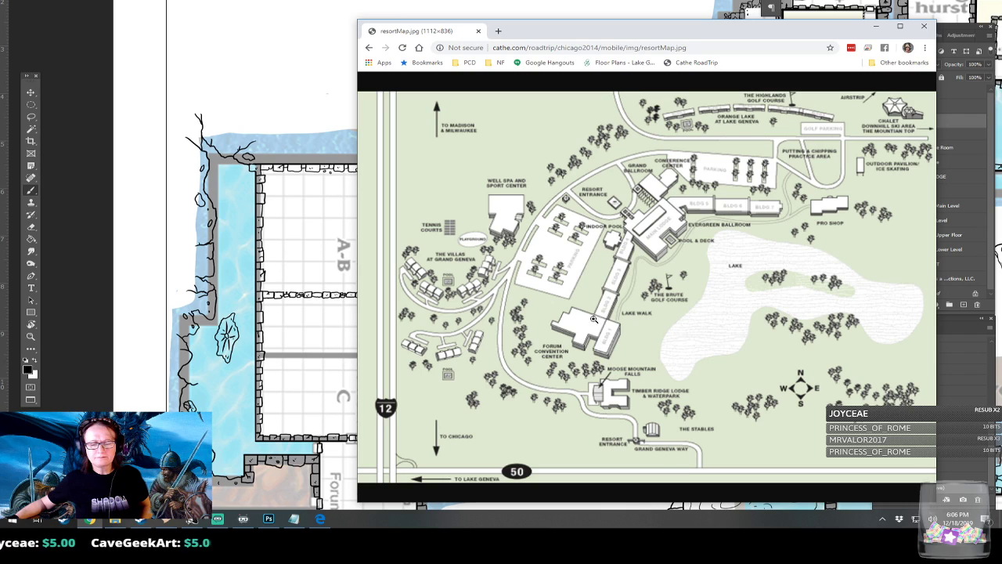
click(697, 63)
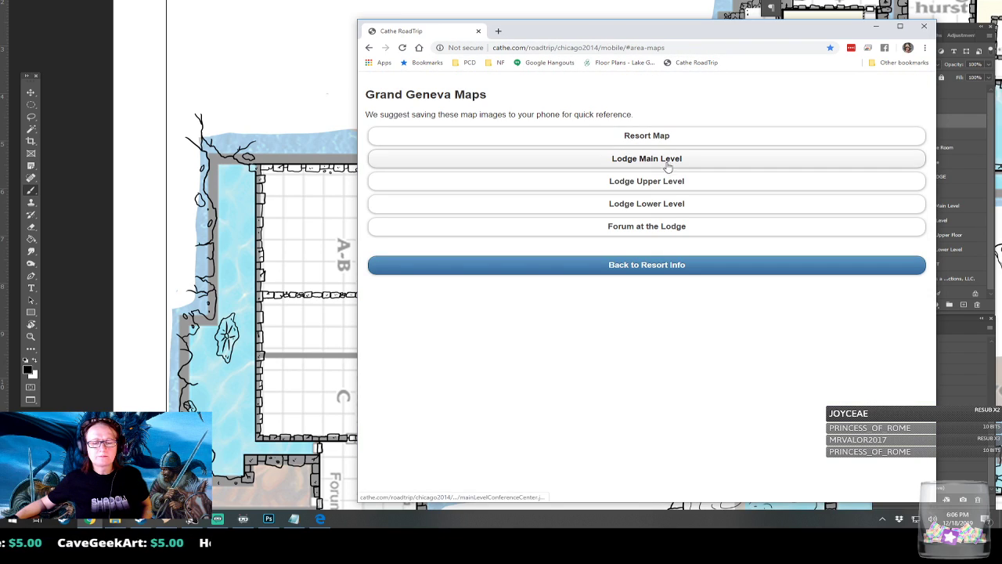
click(678, 203)
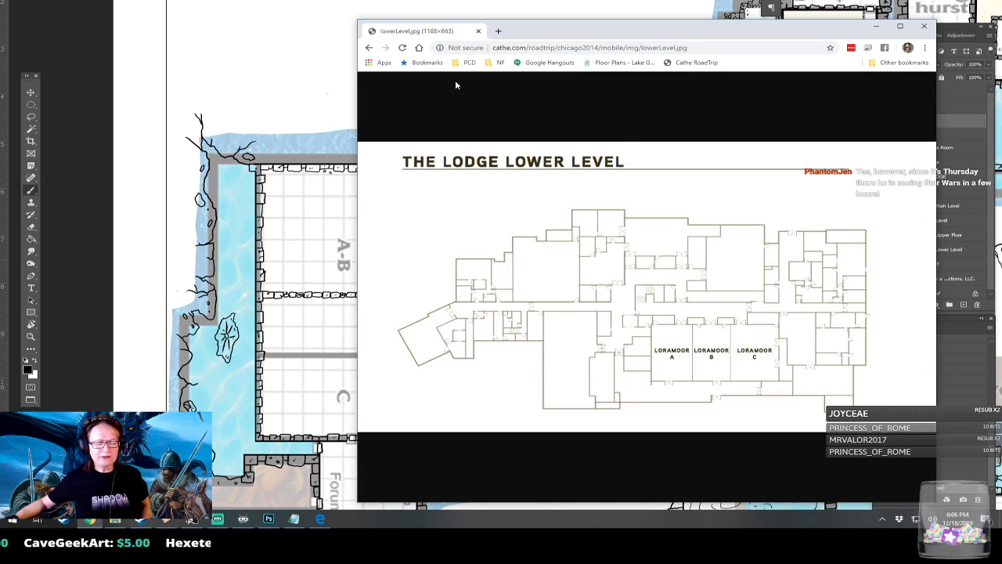
- Open the Forum at the Lodge plan, compare its Forum A, B and C divisions with the map, and move the window off the map
click(696, 63)
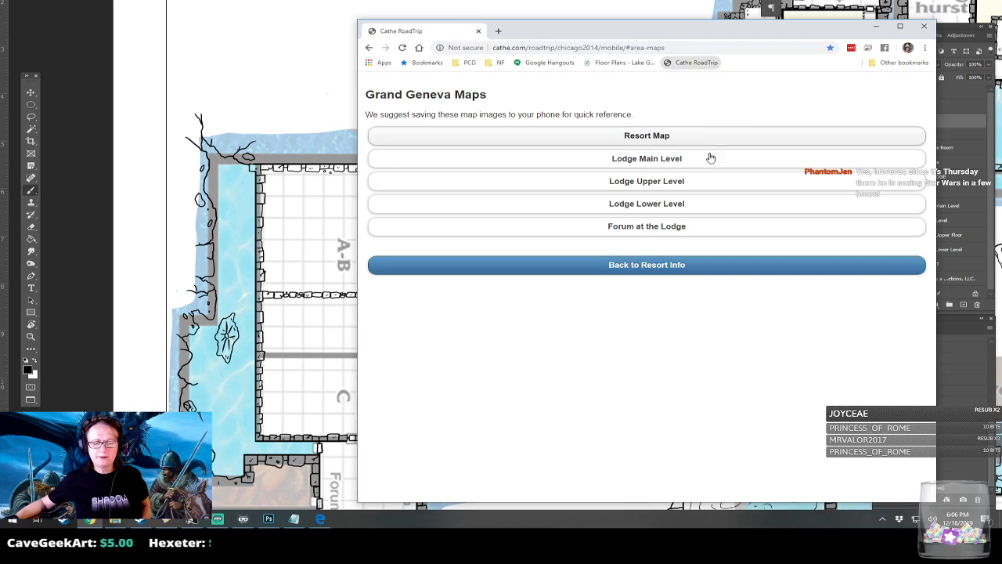
click(682, 227)
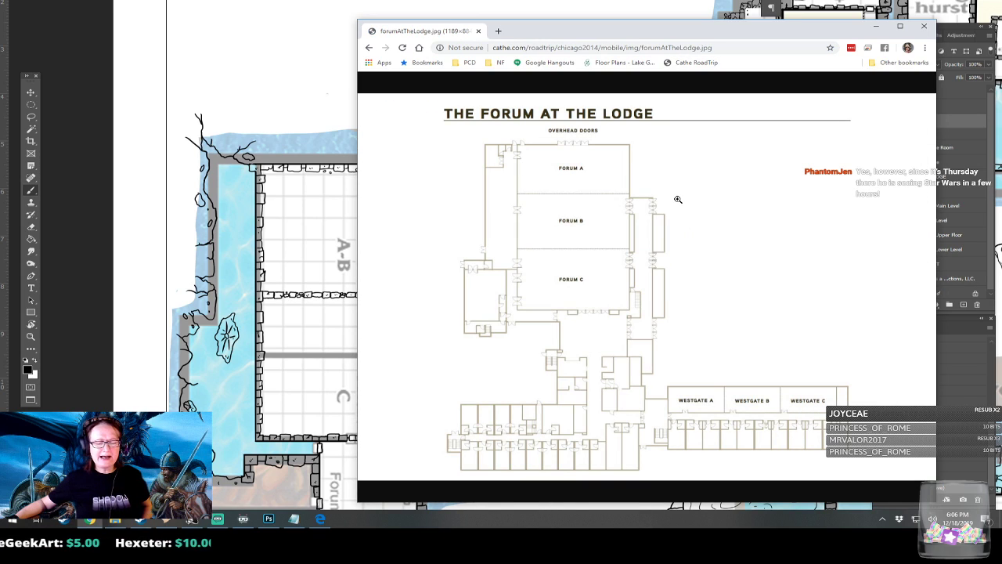
drag(656, 27, 742, 71)
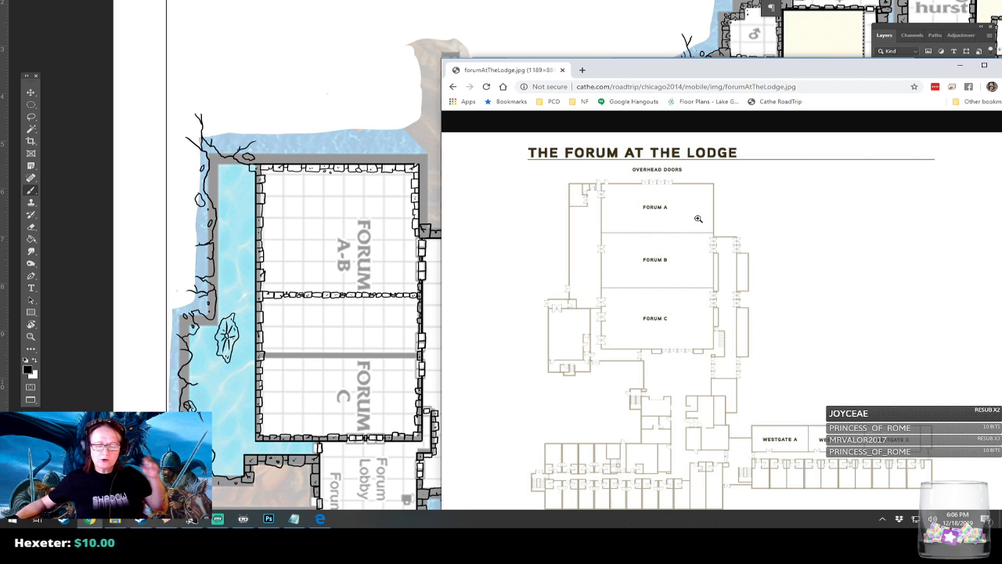
mouse_move(721, 63)
mouse_down()
mouse_move(1001, 166)
mouse_move(687, 57)
mouse_move(714, 56)
mouse_up()
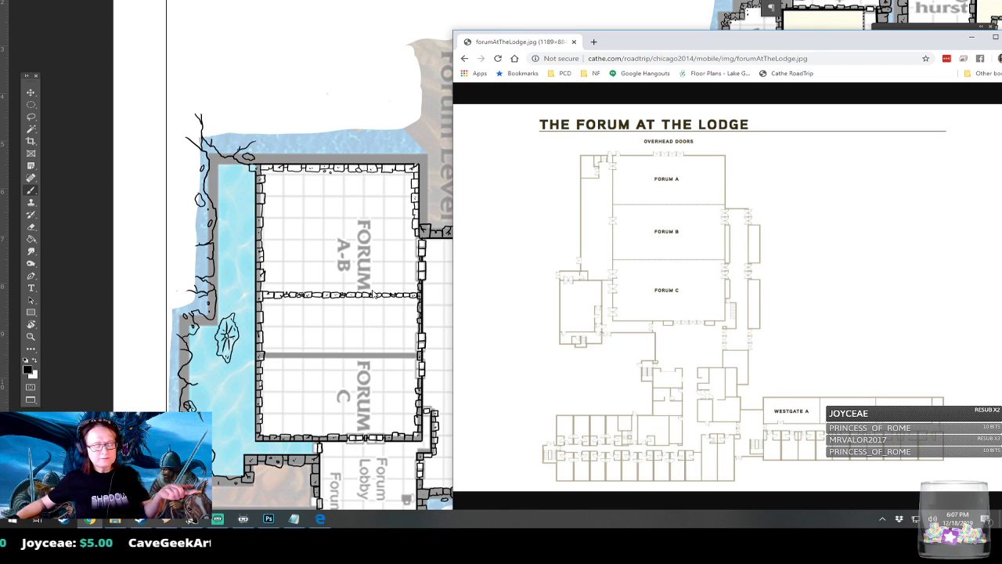
drag(672, 38, 425, 347)
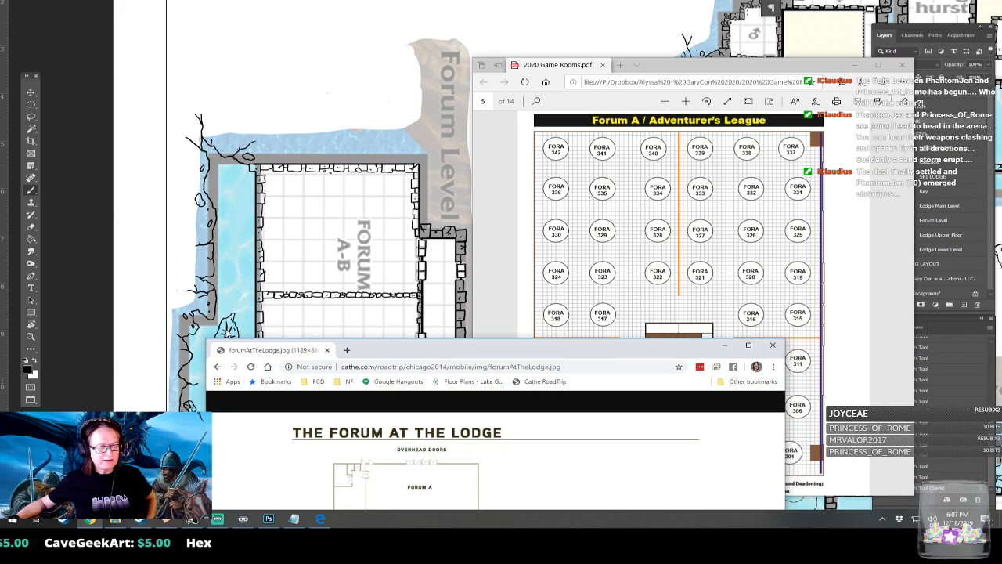
drag(509, 359, 1001, 423)
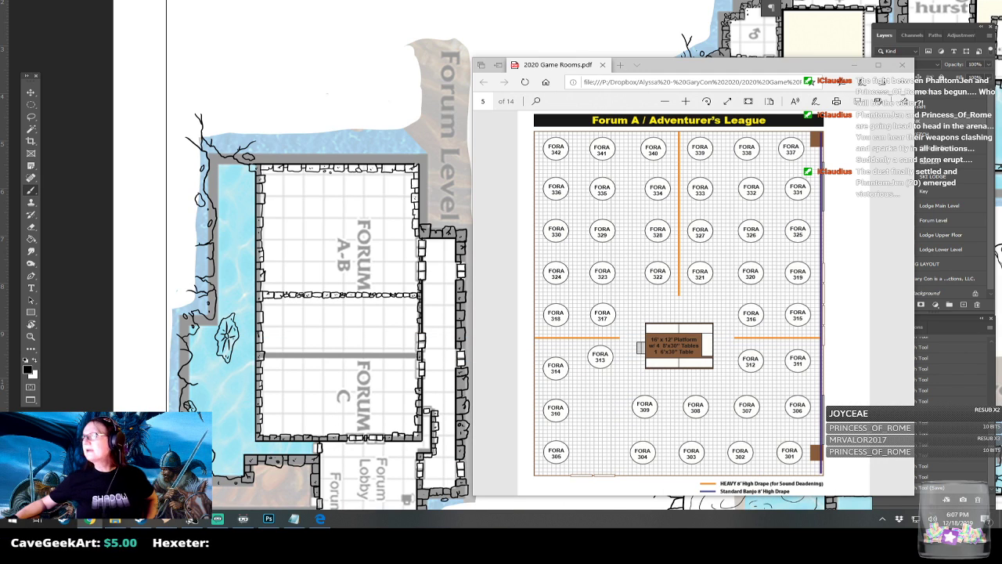
drag(1001, 0, 1001, 0)
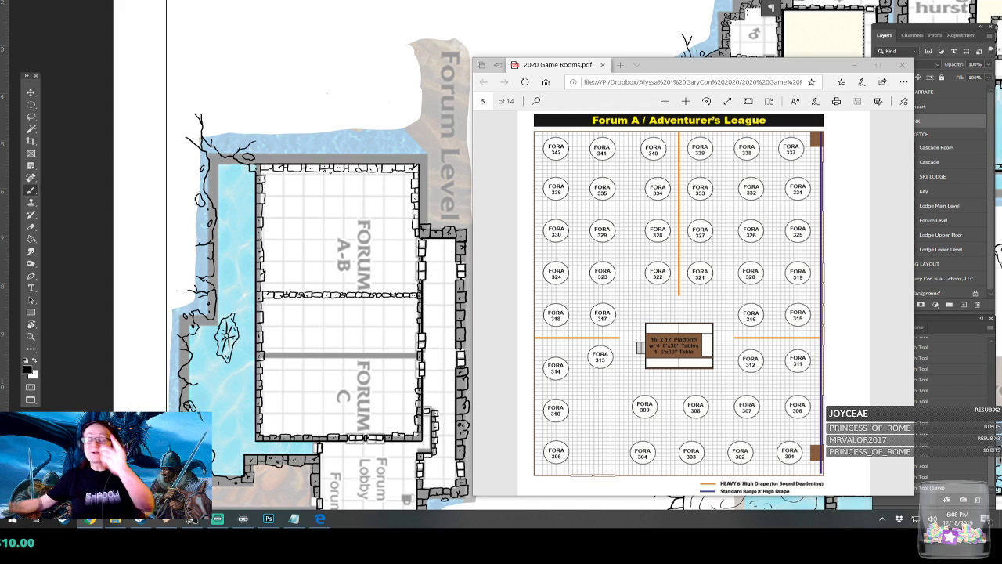
- Return to the map in Photoshop and erase the entire inked stone dividing wall across Forum A-B on the INK layer
key(alt+Tab)
scroll(219, 337, up, 6)
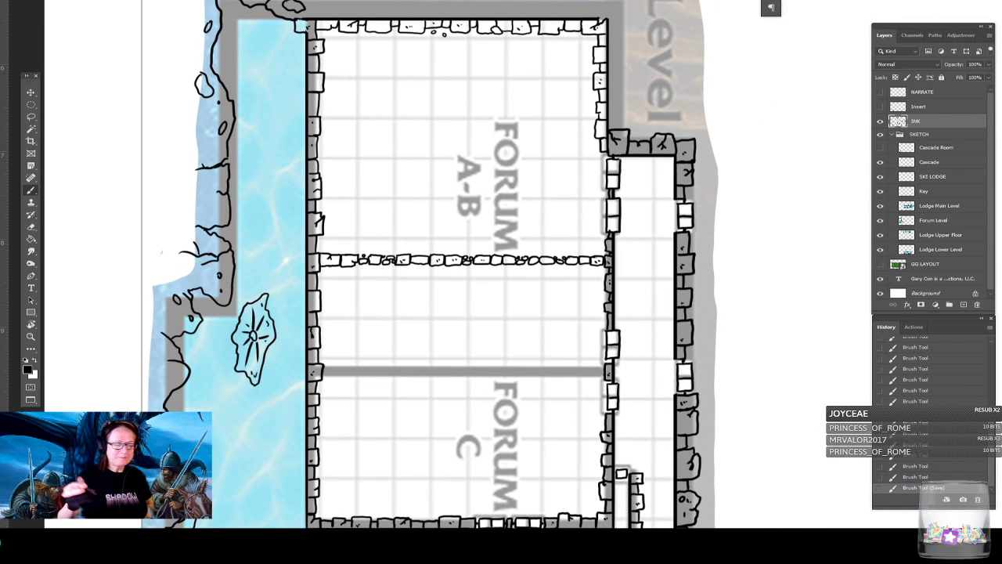
key(e)
drag(351, 263, 329, 263)
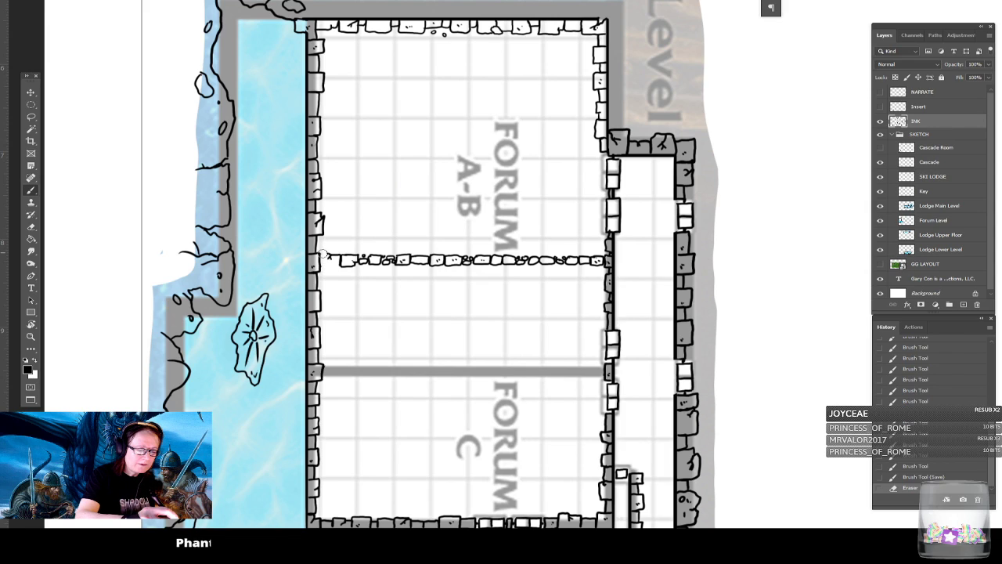
mouse_move(328, 249)
mouse_down()
mouse_move(343, 270)
mouse_move(349, 249)
mouse_move(355, 265)
mouse_move(340, 256)
mouse_move(357, 266)
mouse_move(364, 251)
mouse_move(378, 267)
mouse_move(373, 246)
mouse_move(392, 270)
mouse_move(389, 248)
mouse_move(415, 265)
mouse_move(413, 243)
mouse_move(441, 265)
mouse_move(436, 248)
mouse_move(441, 266)
mouse_move(446, 247)
mouse_move(460, 268)
mouse_move(459, 249)
mouse_move(476, 276)
mouse_move(472, 246)
mouse_move(482, 271)
mouse_move(495, 252)
mouse_move(512, 277)
mouse_move(497, 250)
mouse_move(520, 273)
mouse_move(511, 260)
mouse_move(527, 267)
mouse_move(529, 253)
mouse_move(538, 276)
mouse_move(544, 245)
mouse_move(560, 277)
mouse_move(570, 254)
mouse_move(593, 262)
mouse_up()
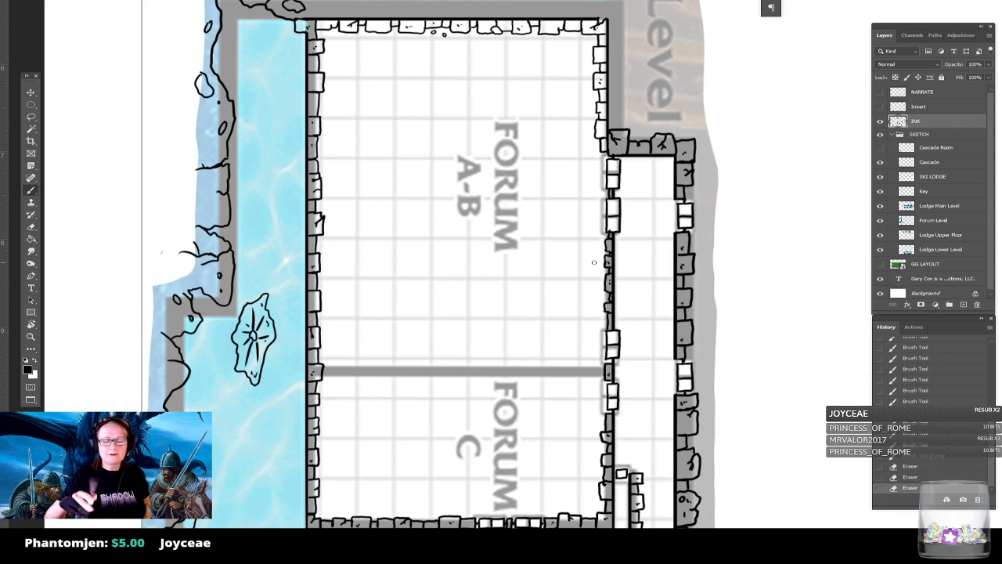
scroll(594, 263, down, 2)
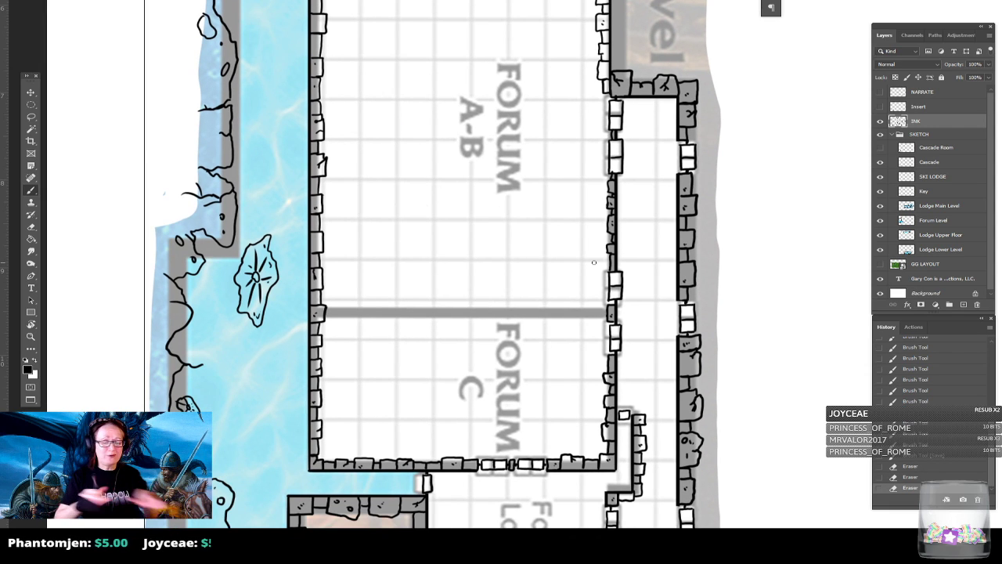
scroll(594, 262, down, 2)
scroll(594, 262, up, 2)
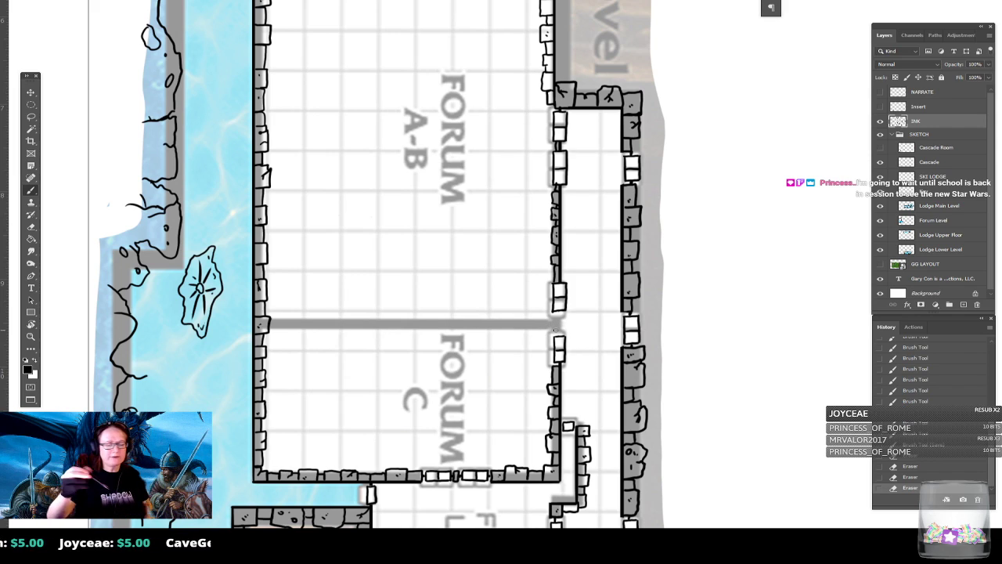
- Erase the inked door on Forum A-B's corridor wall just above the Forum C boundary, save, and redraw the door and adjoining wall stones
mouse_move(555, 317)
mouse_down()
mouse_move(553, 288)
mouse_move(564, 285)
mouse_move(554, 302)
mouse_up()
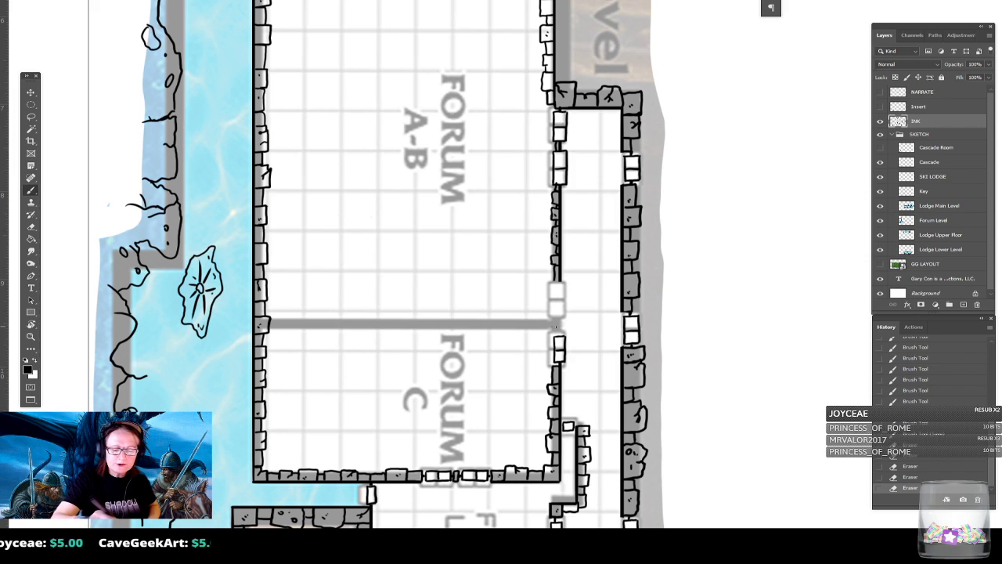
drag(559, 334, 559, 329)
key(ctrl+s)
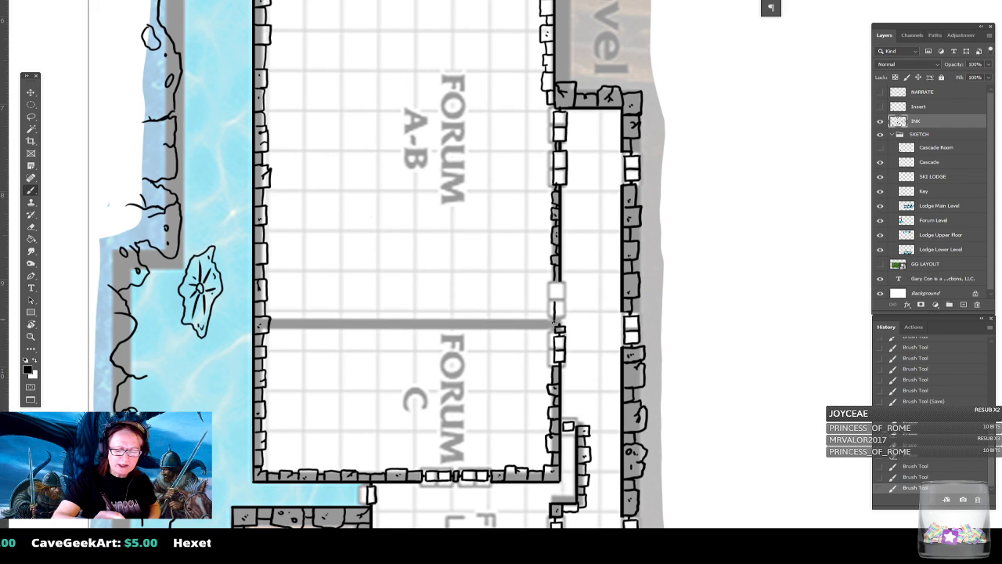
mouse_move(565, 320)
mouse_down()
mouse_move(558, 285)
mouse_move(561, 322)
mouse_up()
click(560, 312)
click(561, 302)
mouse_move(558, 279)
mouse_down()
mouse_move(550, 290)
mouse_move(559, 295)
mouse_up()
drag(554, 284, 559, 286)
key(ctrl+minus)
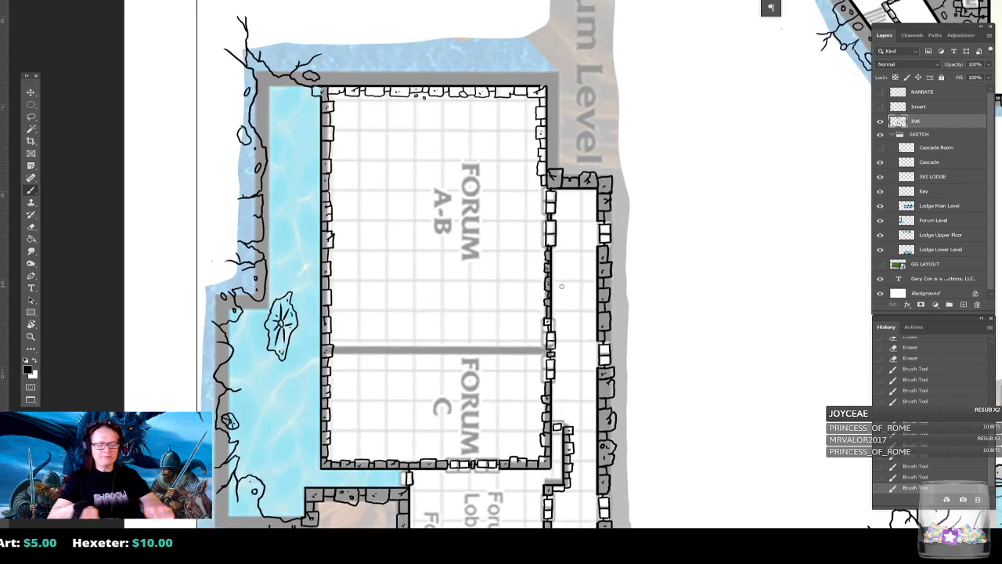
- Check the Forum A / Adventurer's League layout in 2020 Game Rooms.pdf and move its window off the map
key(ctrl+plus)
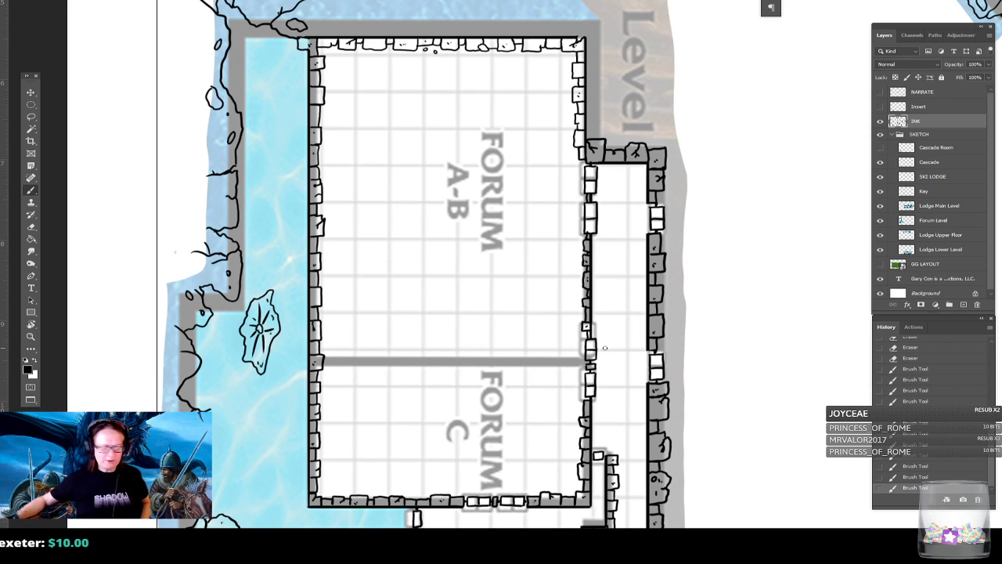
key(alt+Tab)
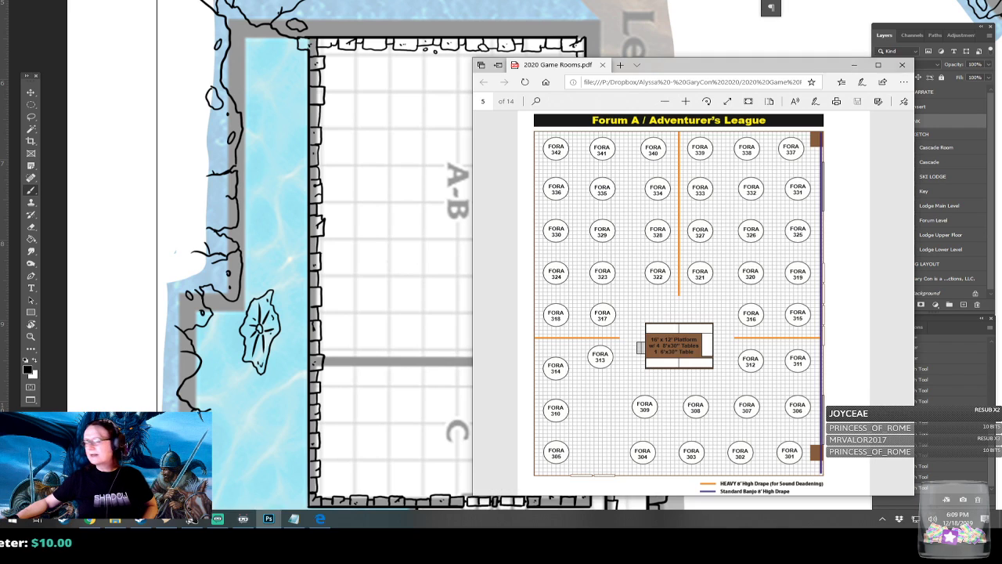
drag(681, 67, 1001, 60)
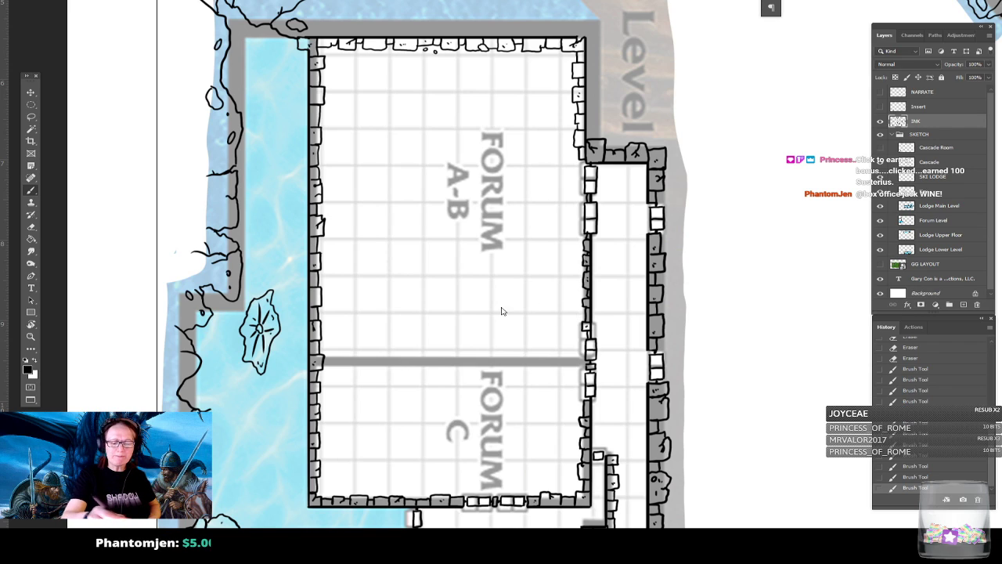
- Ink a straight-edged rectangle for the platform, about two by one and a half grid squares, in Forum A-B above the Forum C boundary
shift+click(429, 301)
key(ctrl+z)
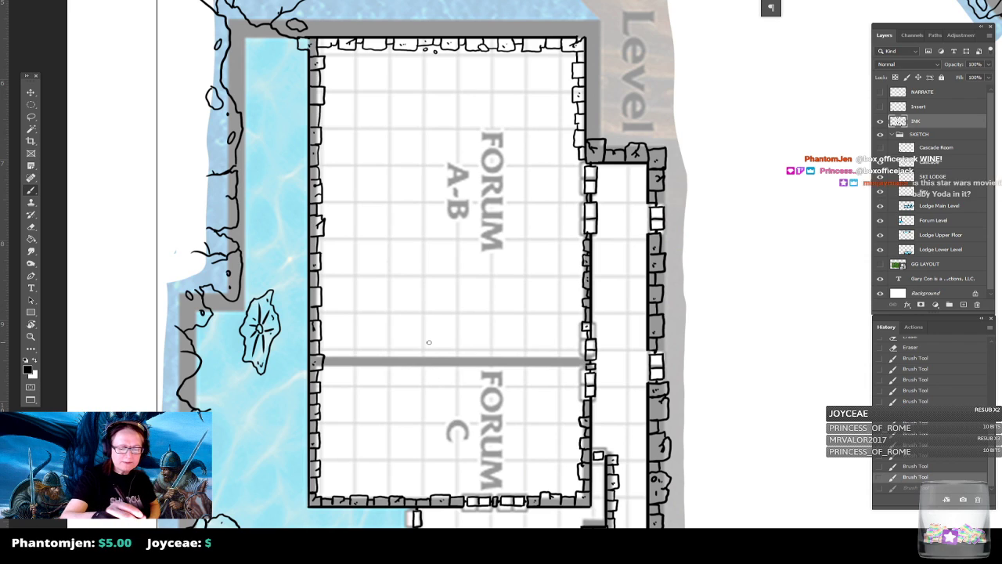
click(424, 344)
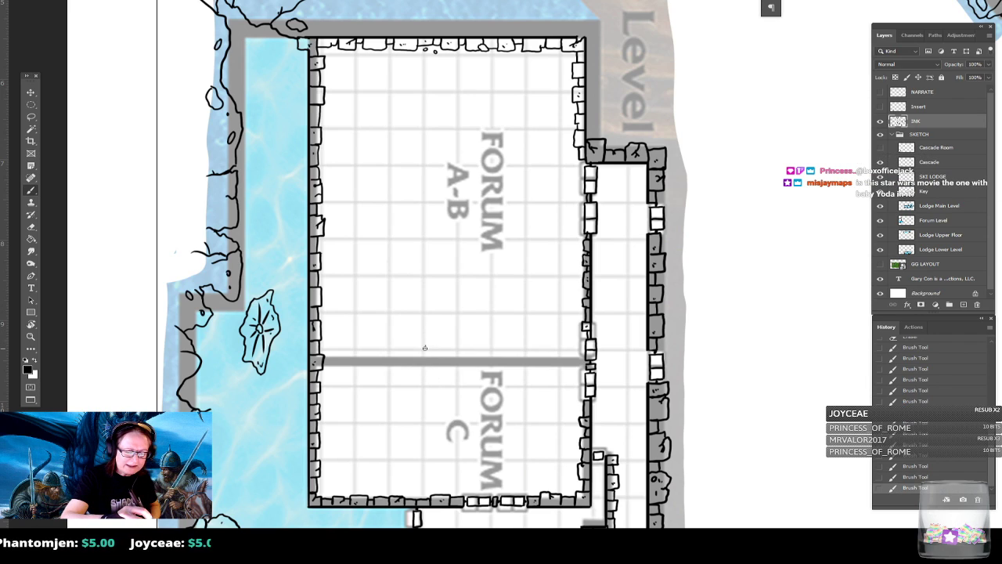
shift+click(426, 293)
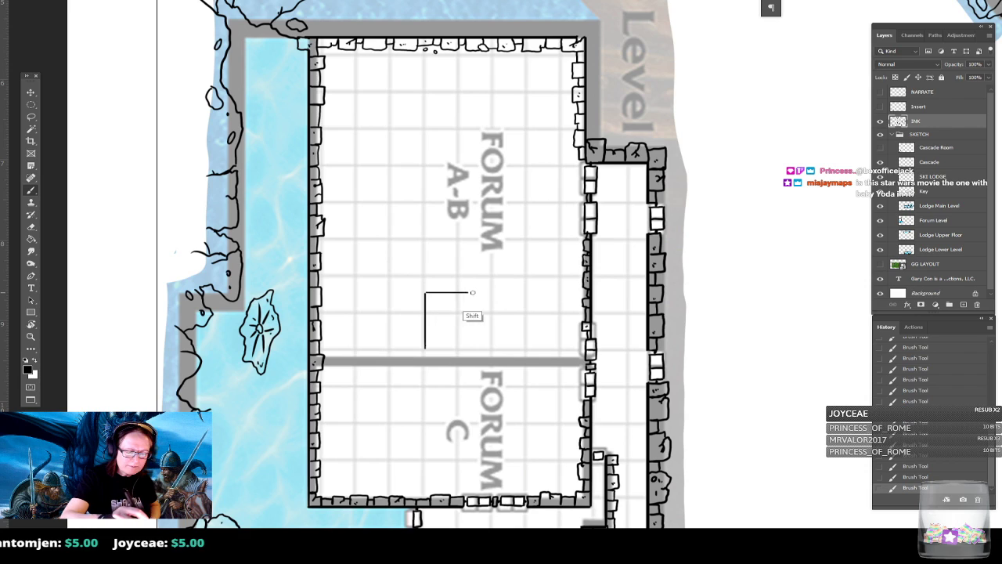
shift+click(508, 293)
shift+click(508, 349)
shift+click(425, 350)
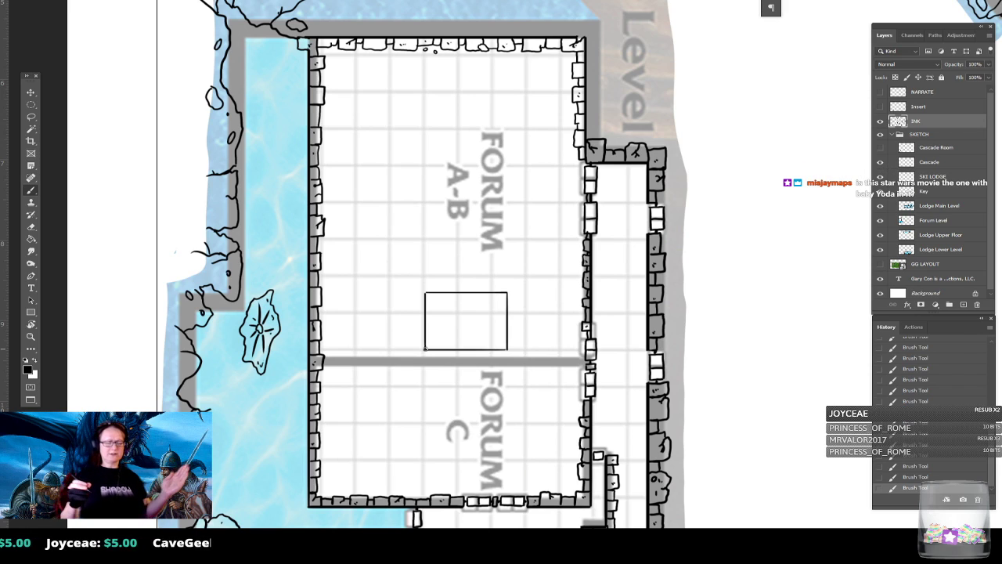
- Select the inked platform rectangle with the Rectangular Marquee, move it slightly up and left within Forum A-B, and deselect it
click(31, 104)
click(33, 106)
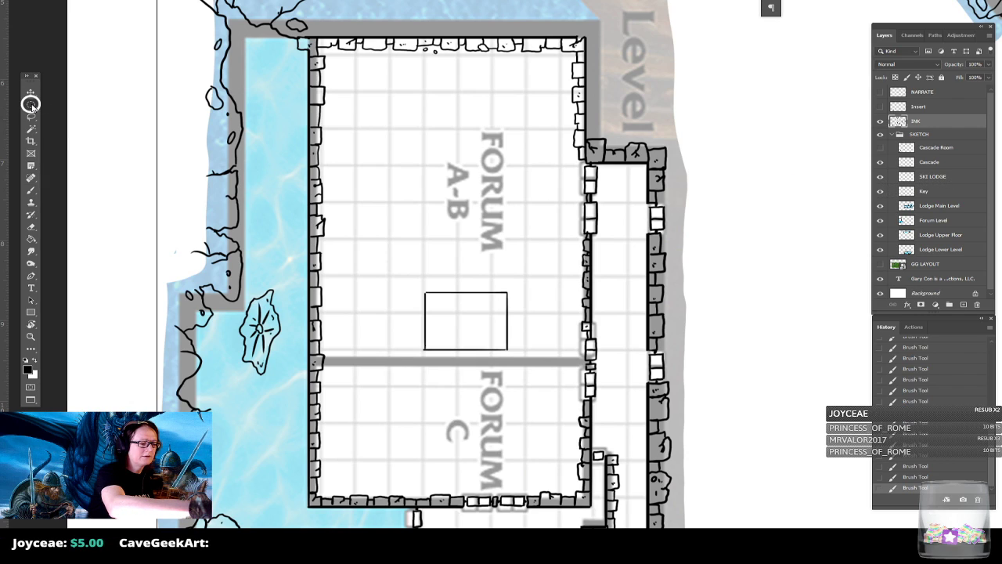
click(31, 104)
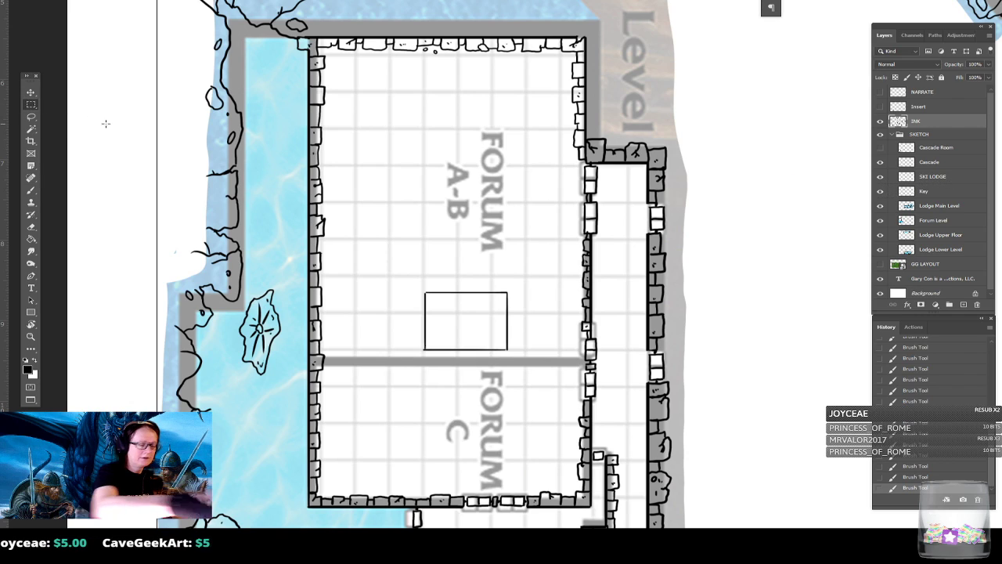
drag(405, 368, 519, 274)
key(v)
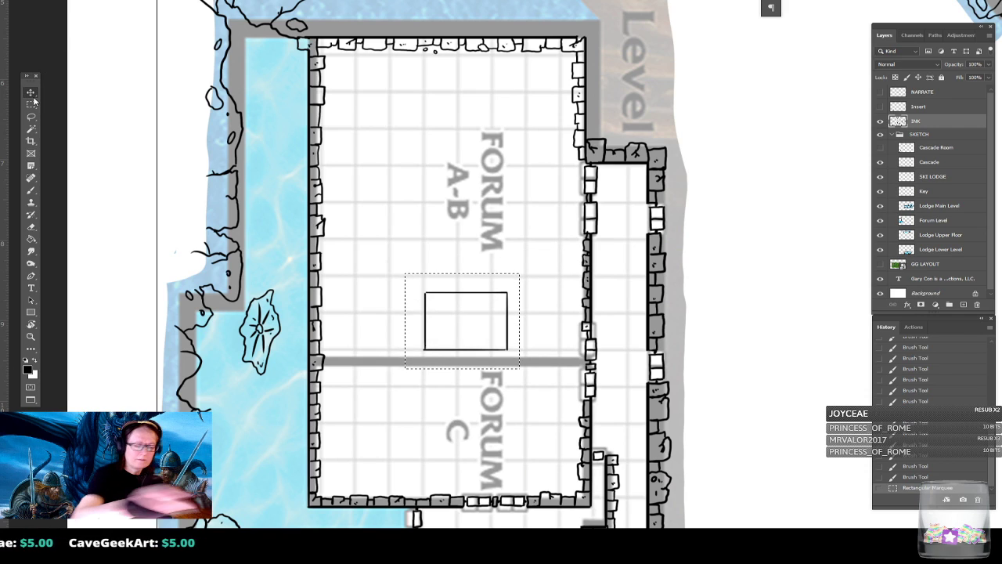
drag(509, 345, 500, 308)
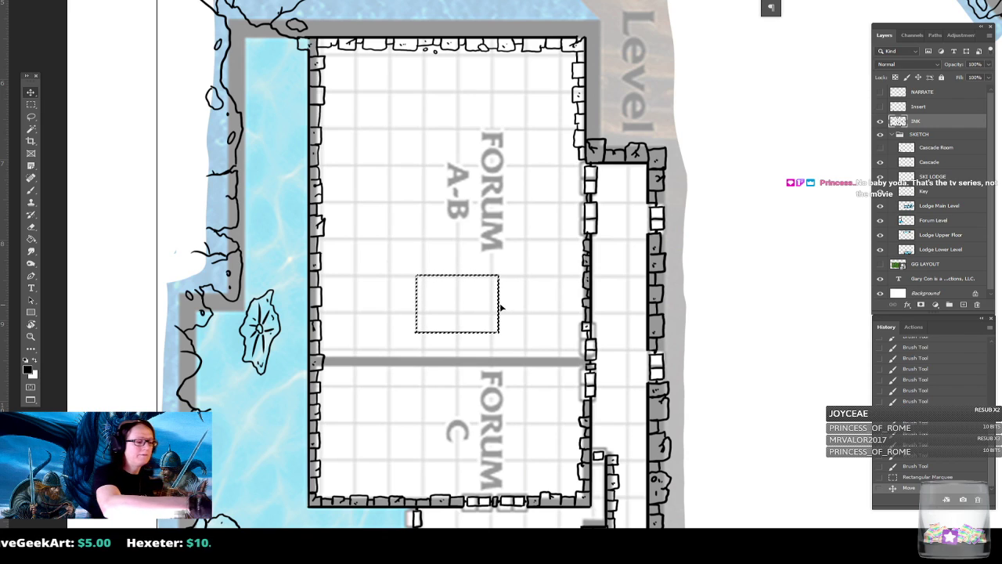
click(31, 105)
key(ctrl+d)
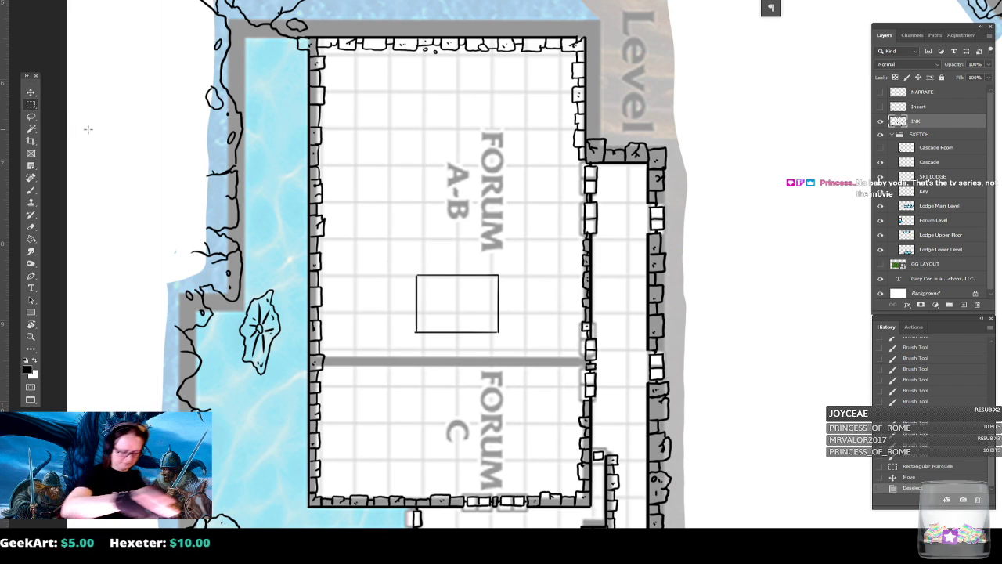
- Brush a wavy vertical drape line through the middle of Forum A-B, from near the top wall to just above the platform rectangle
key(b)
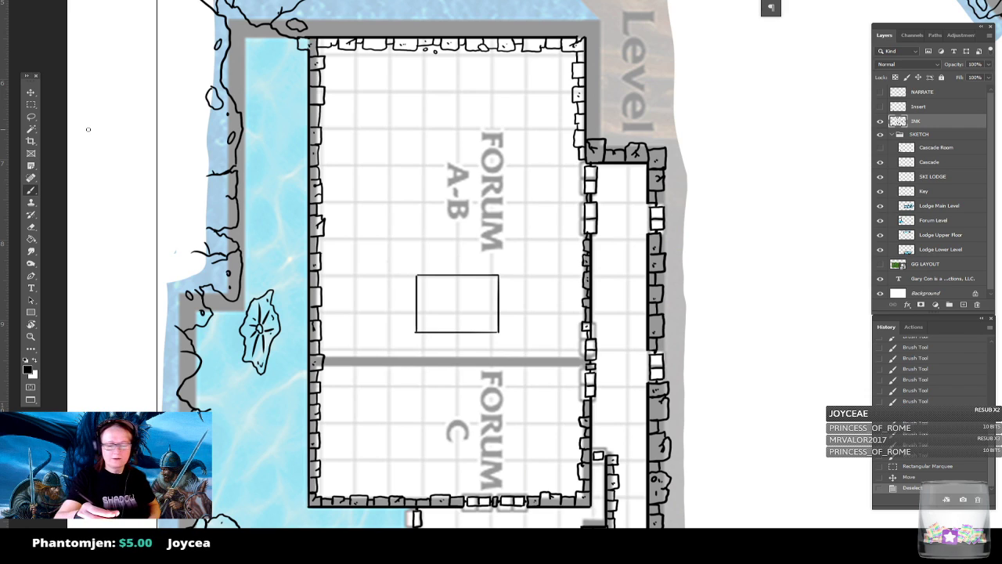
scroll(88, 129, up, 2)
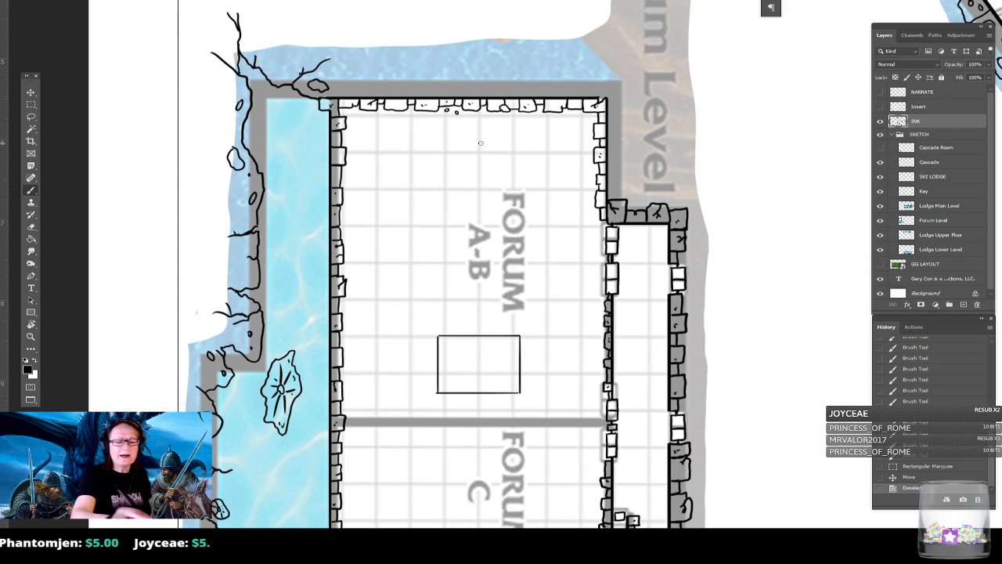
drag(480, 117, 478, 298)
scroll(487, 309, down, 2)
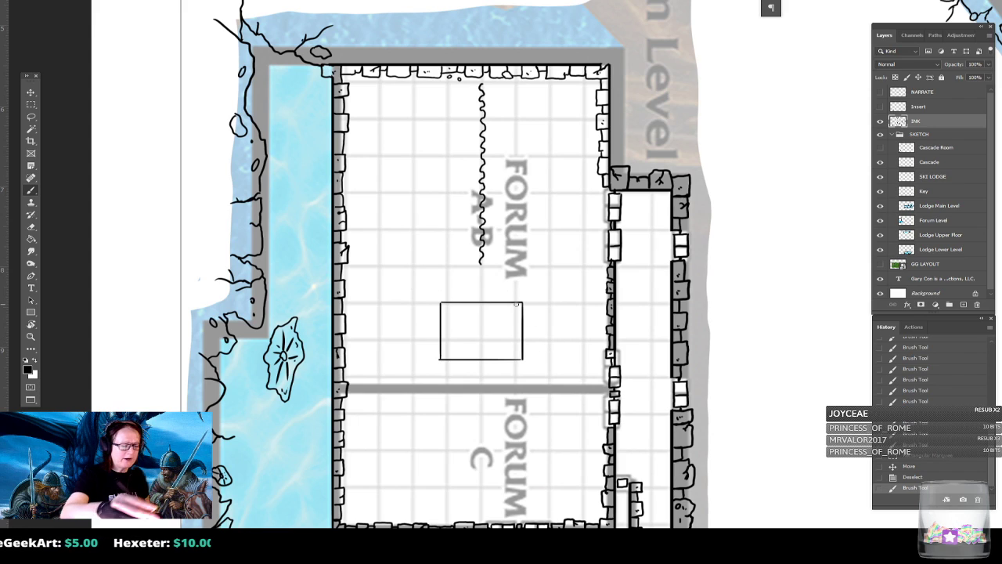
drag(484, 262, 478, 298)
- Select the platform rectangle and move it down until its lower edge meets the grey line between Forum A-B and Forum C, then deselect
key(m)
mouse_move(416, 376)
mouse_down()
mouse_move(468, 366)
mouse_move(547, 298)
mouse_up()
click(31, 92)
drag(523, 345, 524, 362)
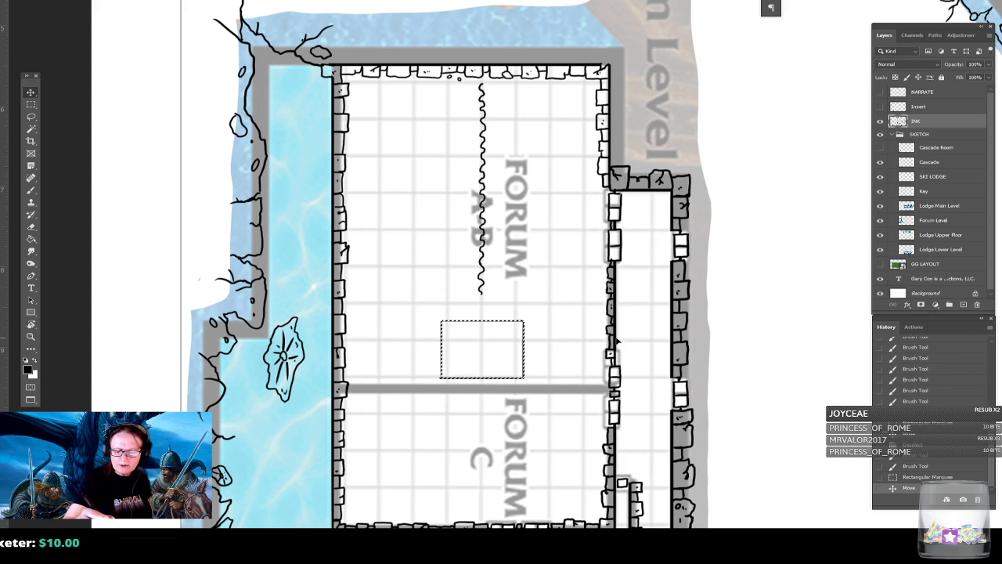
drag(523, 354, 525, 363)
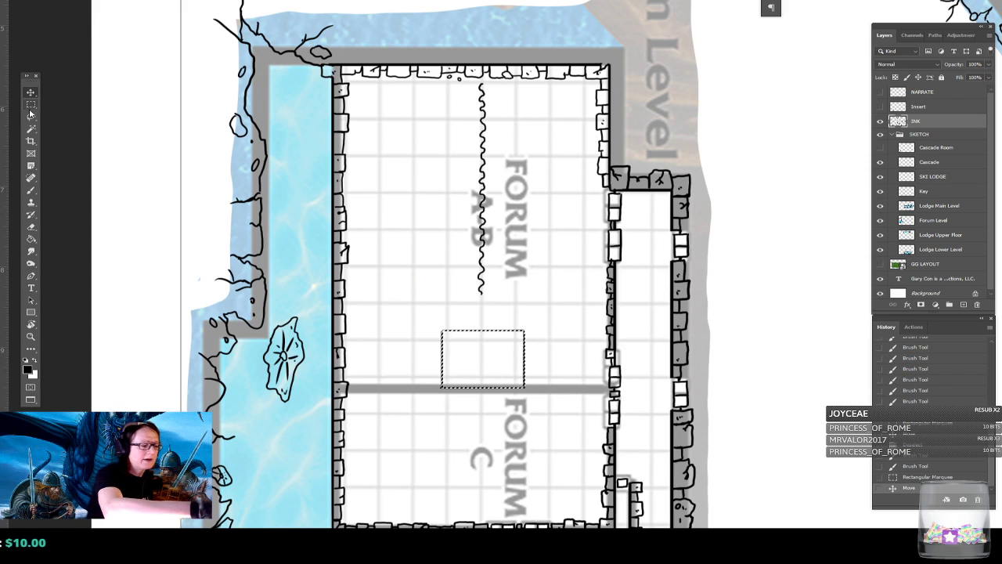
key(ctrl+d)
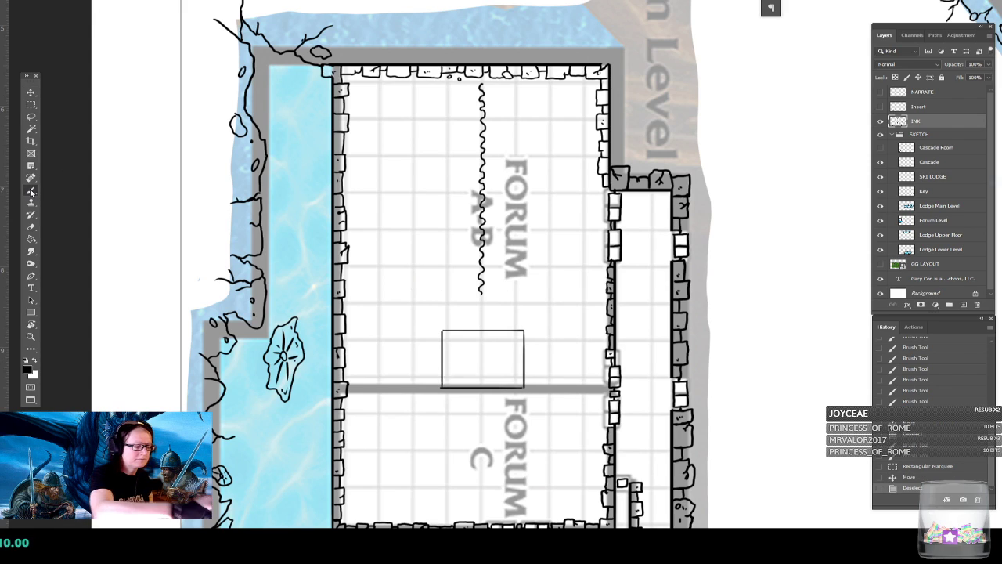
- Brush short wavy horizontal drape lines from both side walls of Forum A-B toward the platform, and extend the vertical drape's lower end
click(31, 191)
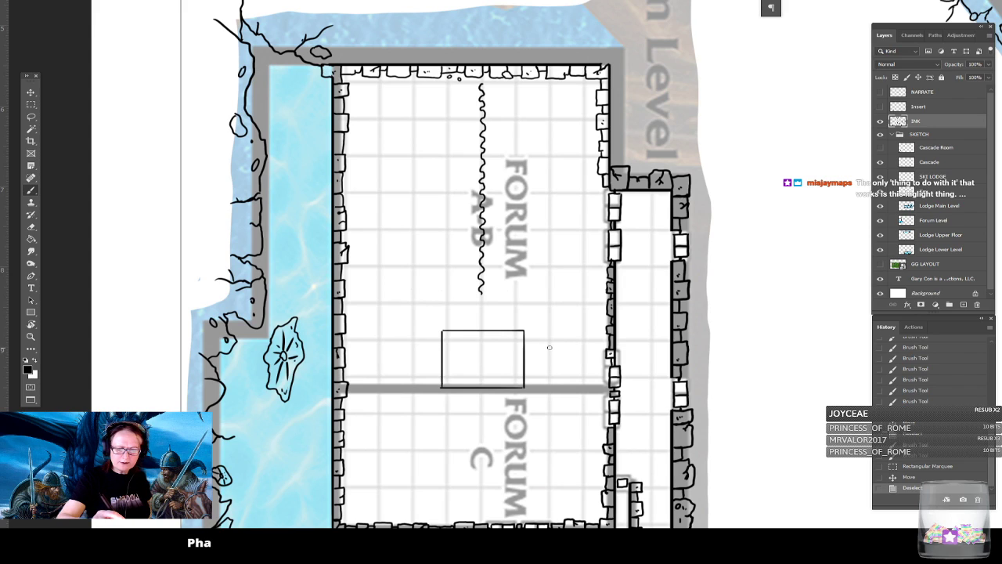
drag(555, 346, 562, 347)
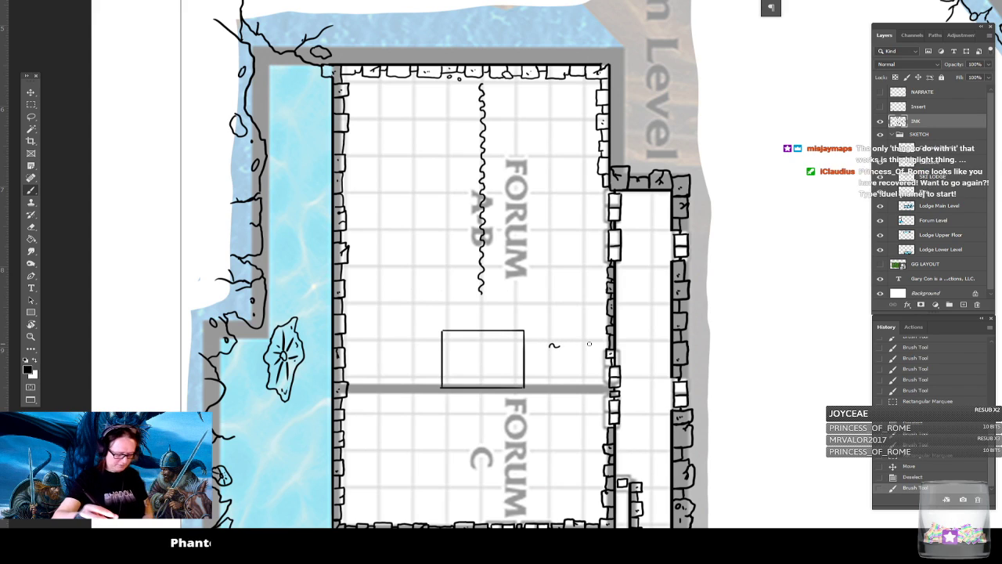
key(ctrl+z)
drag(550, 345, 609, 344)
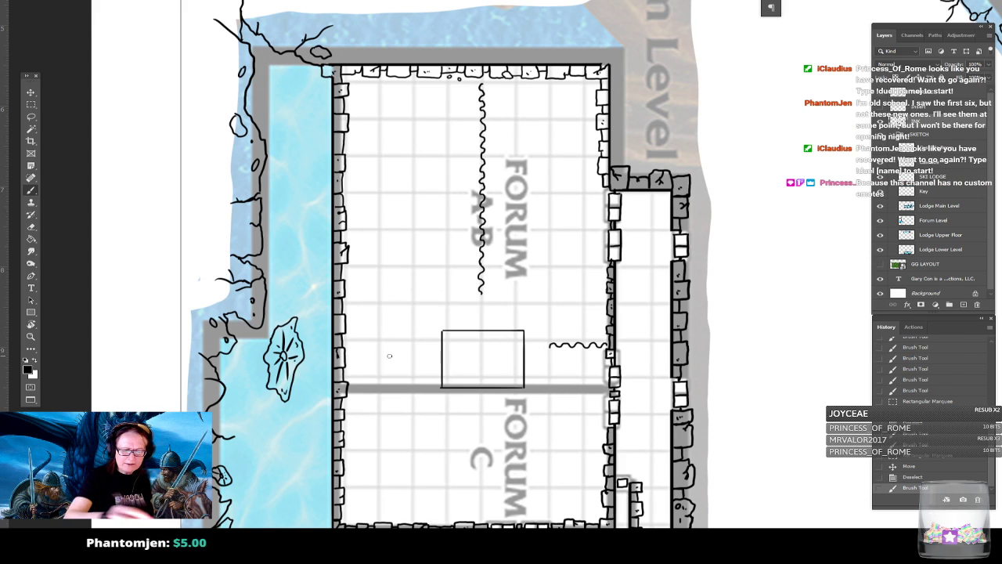
drag(347, 346, 415, 345)
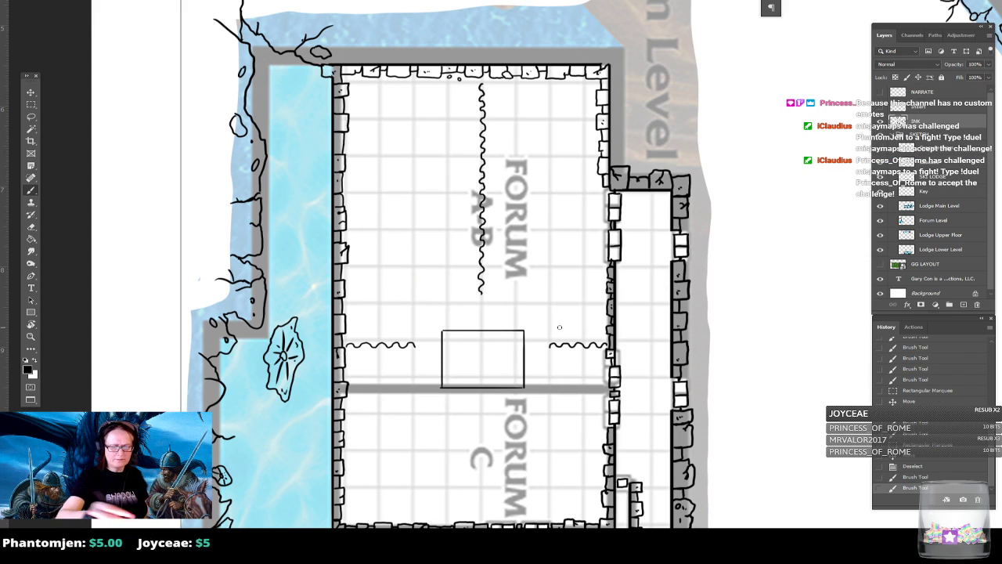
drag(481, 291, 481, 301)
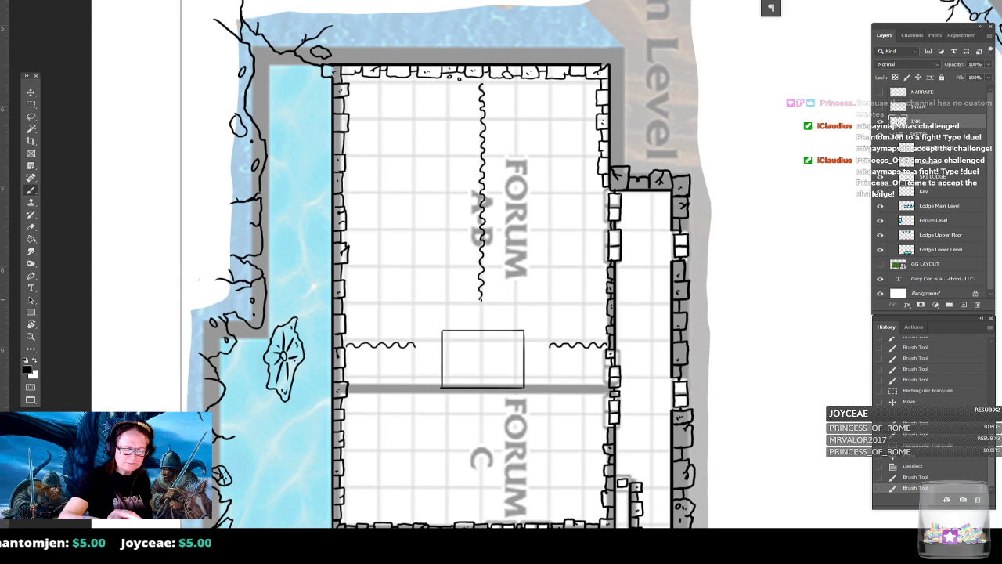
- Review the whole Forum Level, compare it with the Forum A, Forum B and Forum C drape layouts in 2020 Game Rooms.pdf, and return to the map
key(ctrl+minus)
key(ctrl+minus)
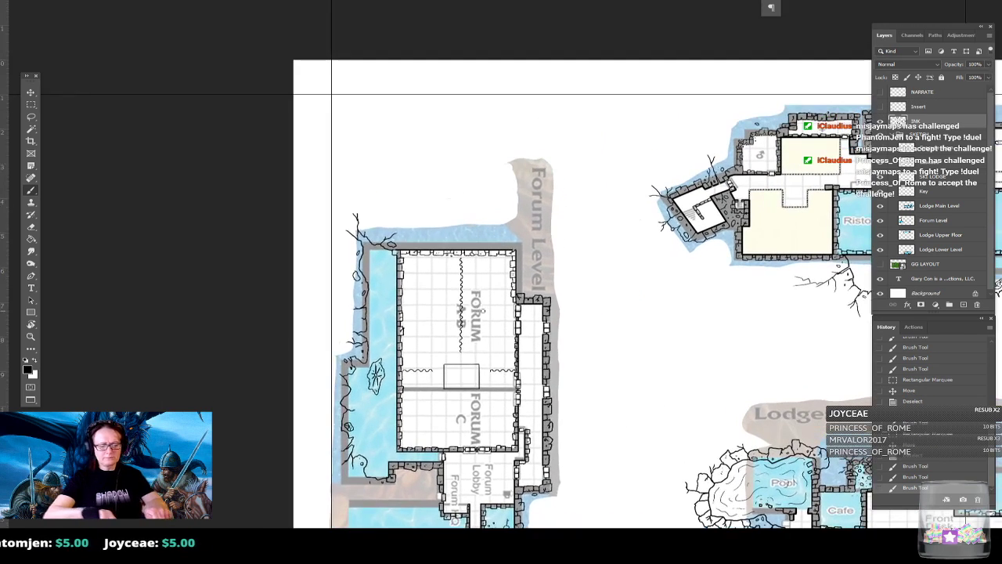
drag(450, 199, 230, 103)
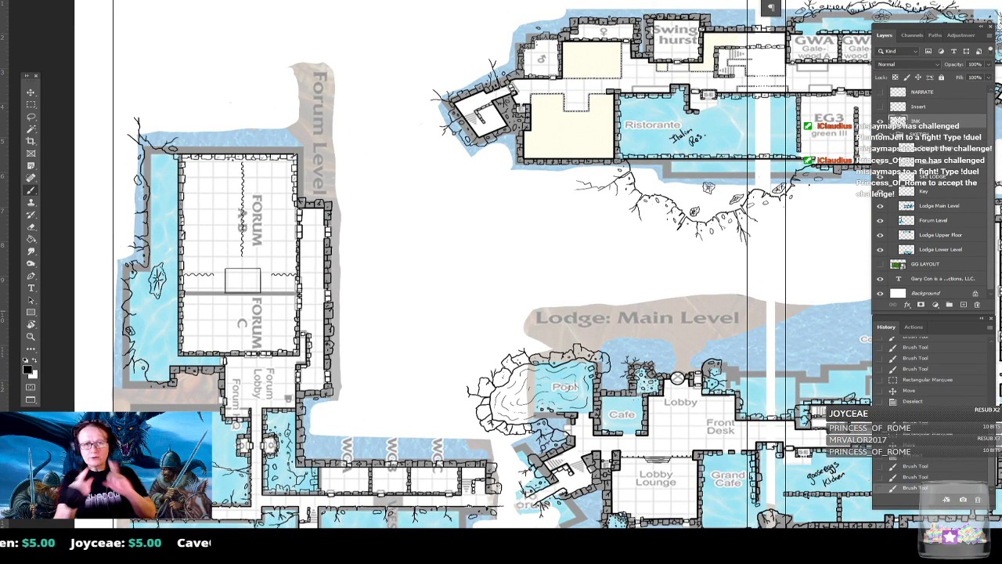
scroll(317, 278, up, 1)
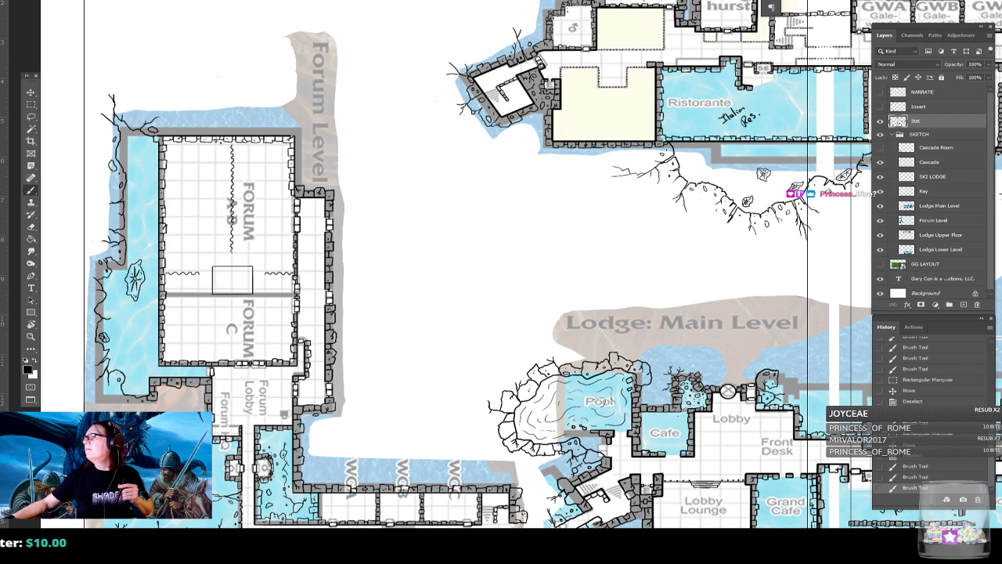
drag(1001, 89, 592, 100)
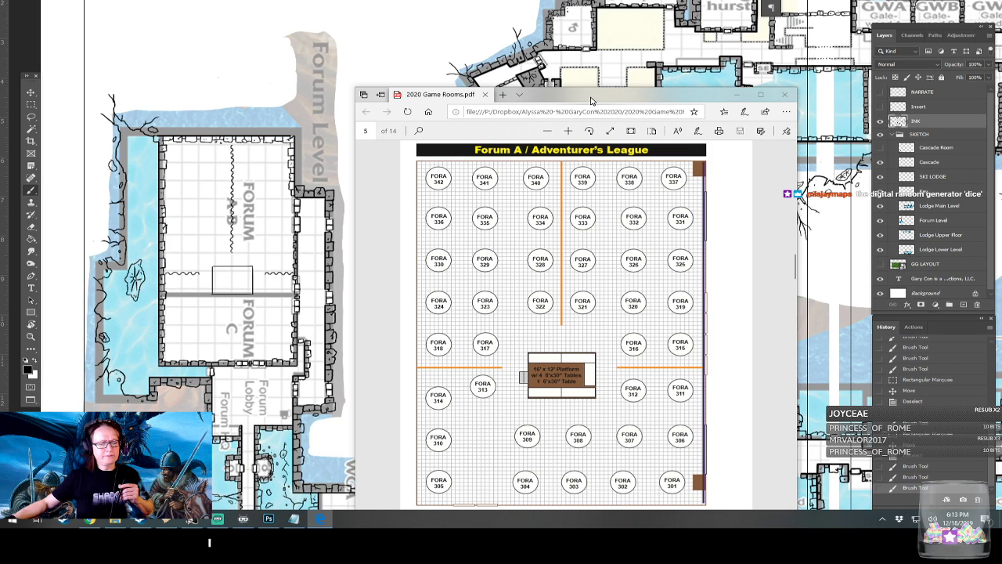
drag(591, 100, 589, 43)
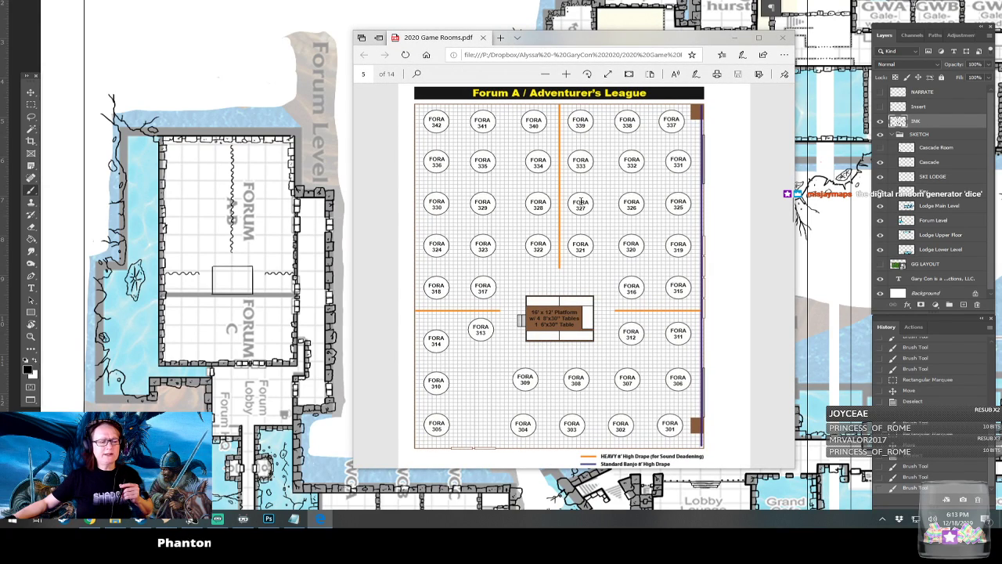
scroll(580, 202, down, 5)
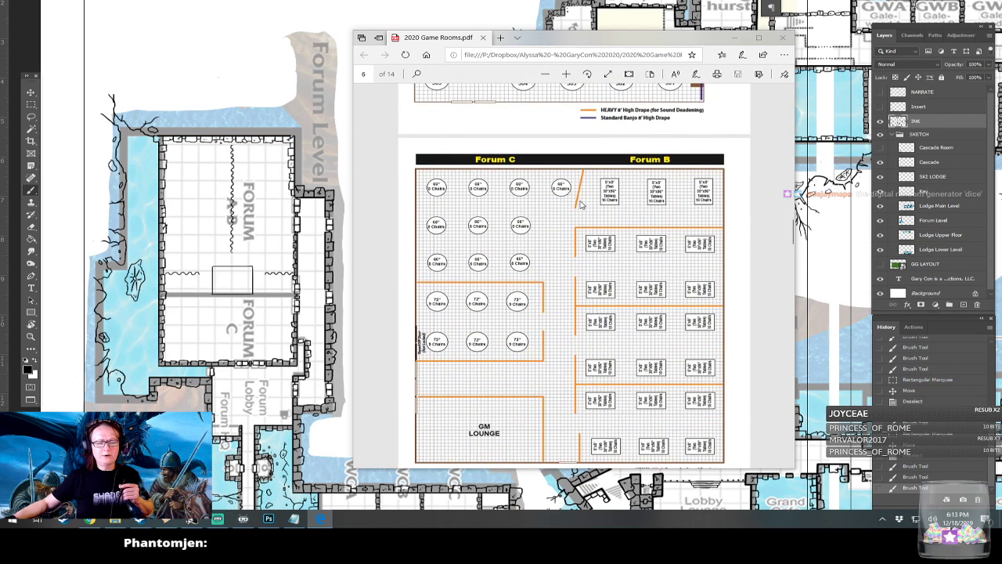
scroll(580, 204, down, 1)
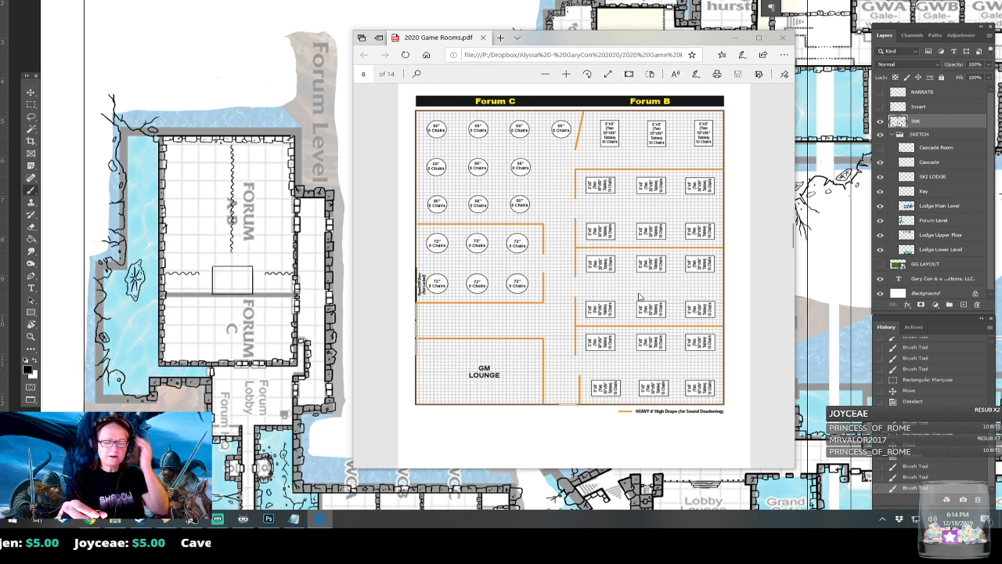
key(alt+Tab)
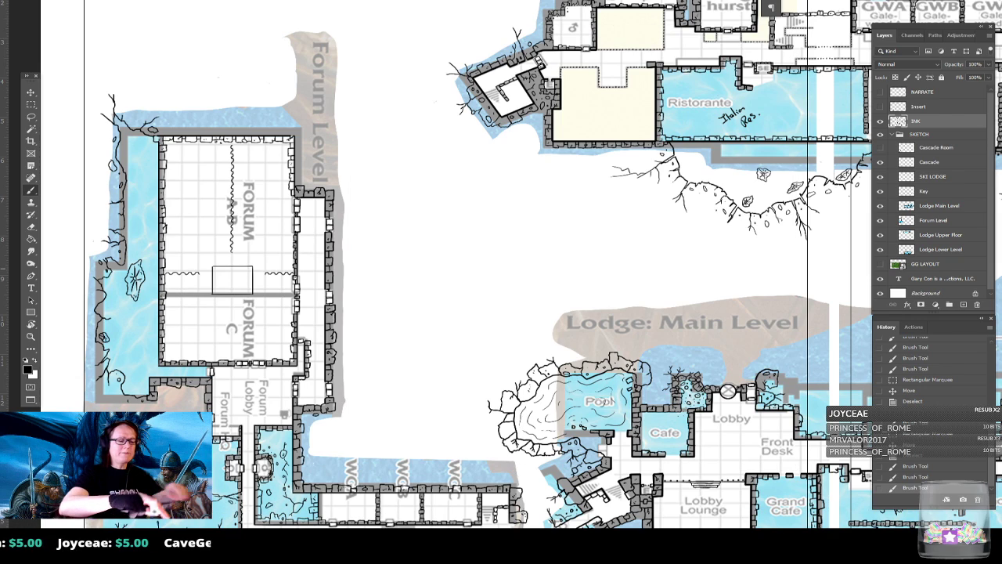
scroll(227, 251, up, 4)
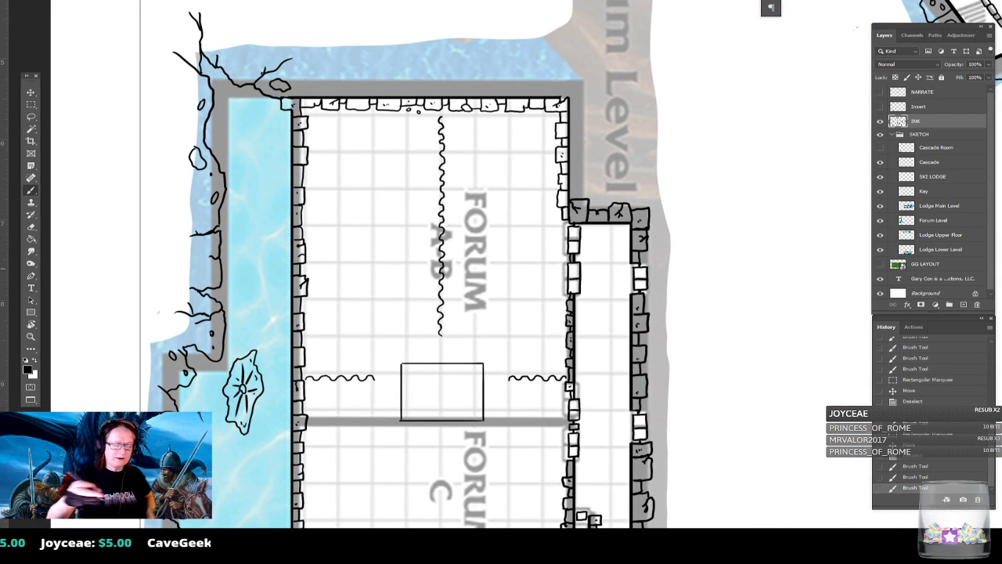
- Erase the platform rectangle, both short horizontal drapes and the vertical drape line from Forum A-B
mouse_move(318, 379)
mouse_down()
mouse_move(306, 379)
mouse_move(345, 383)
mouse_move(360, 373)
mouse_up()
mouse_move(410, 408)
mouse_down()
mouse_move(411, 363)
mouse_move(417, 411)
mouse_move(418, 385)
mouse_move(472, 362)
mouse_move(426, 366)
mouse_move(482, 362)
mouse_move(485, 411)
mouse_move(437, 425)
mouse_move(462, 420)
mouse_up()
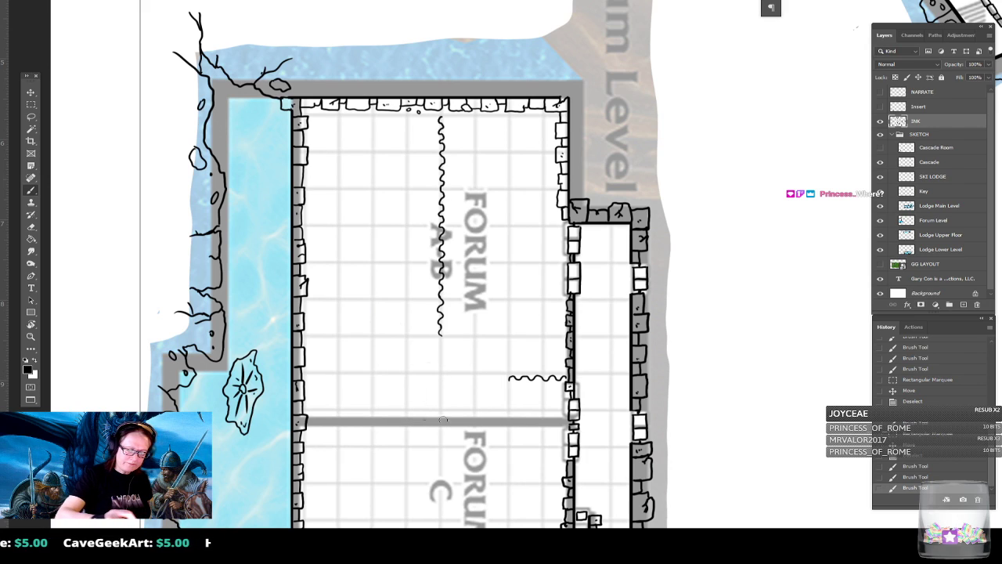
drag(510, 378, 560, 377)
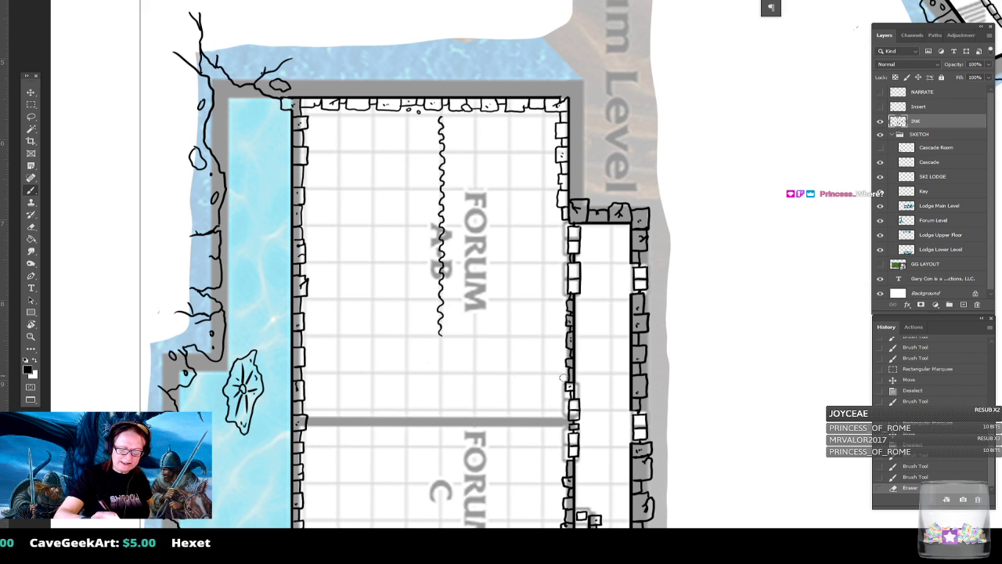
mouse_move(442, 298)
mouse_down()
mouse_move(440, 335)
mouse_move(441, 115)
mouse_up()
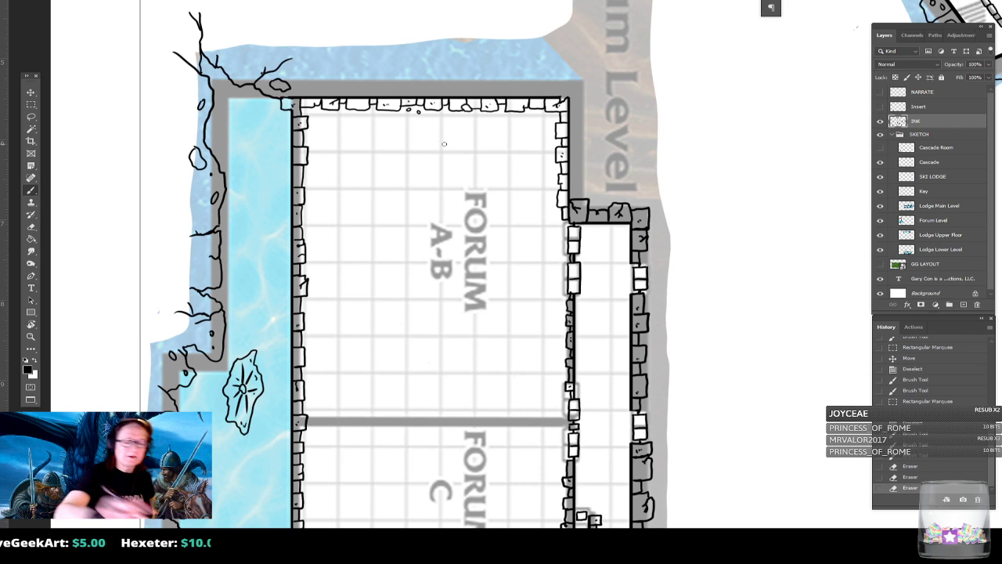
- Show and select the NARRATE layer, and check how Forum A, B and C are divided in forumAtTheLodge.jpg in the browser
scroll(444, 144, down, 3)
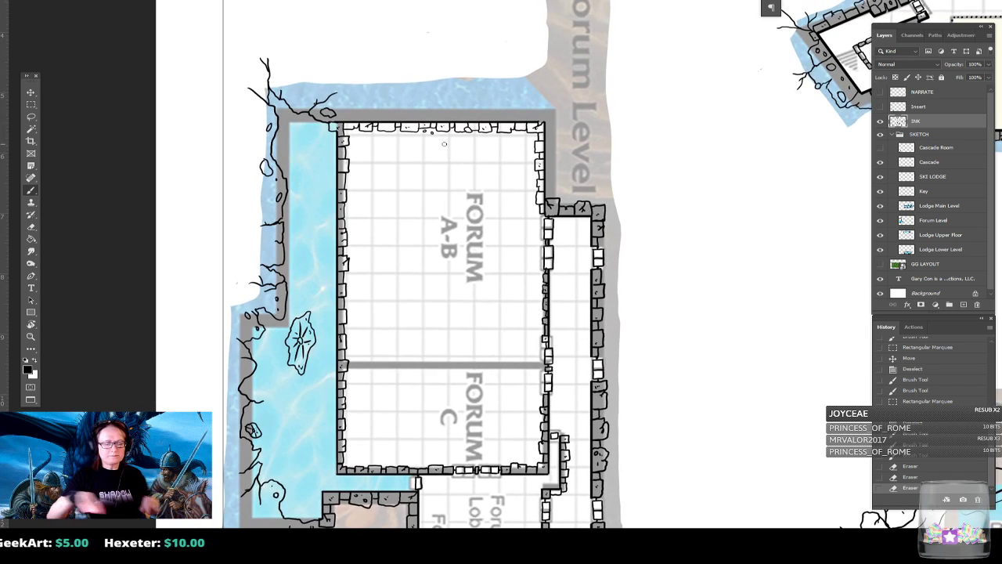
click(880, 92)
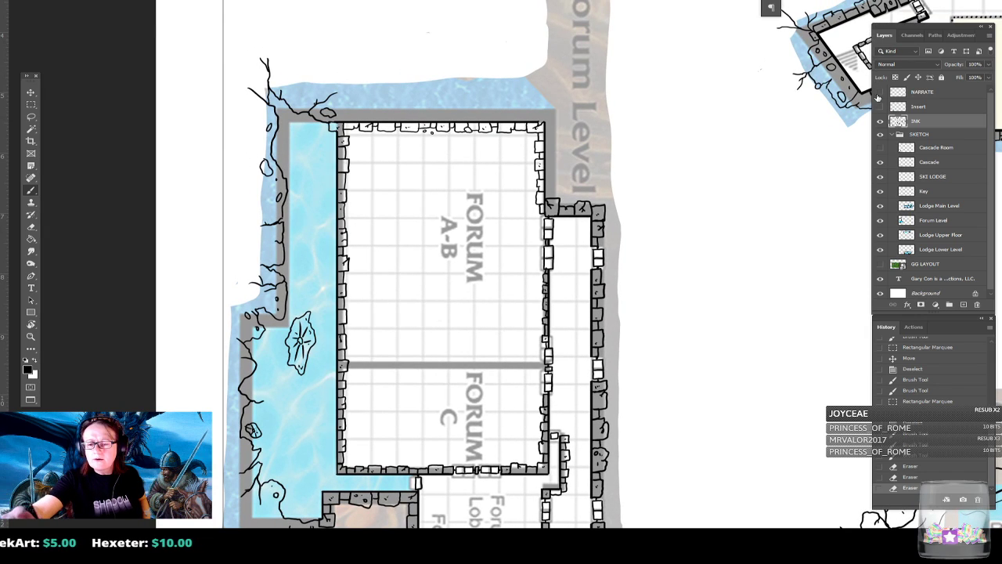
click(929, 94)
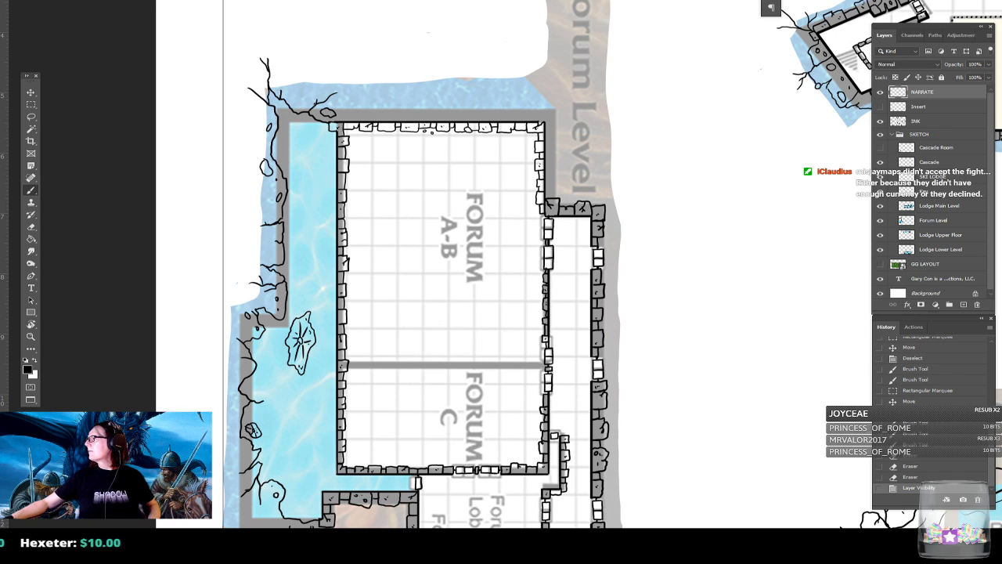
drag(1001, 51, 898, 61)
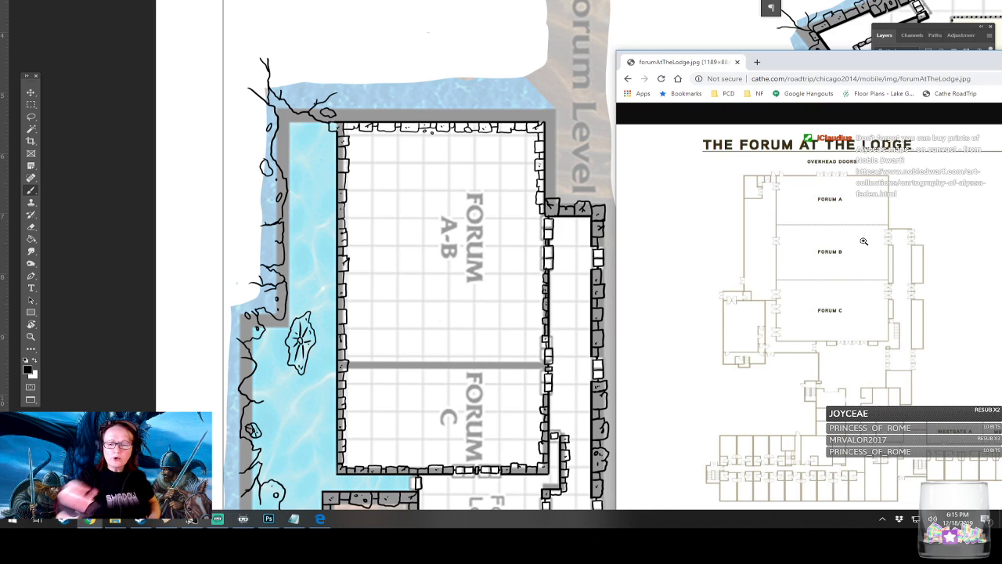
key(alt+Tab)
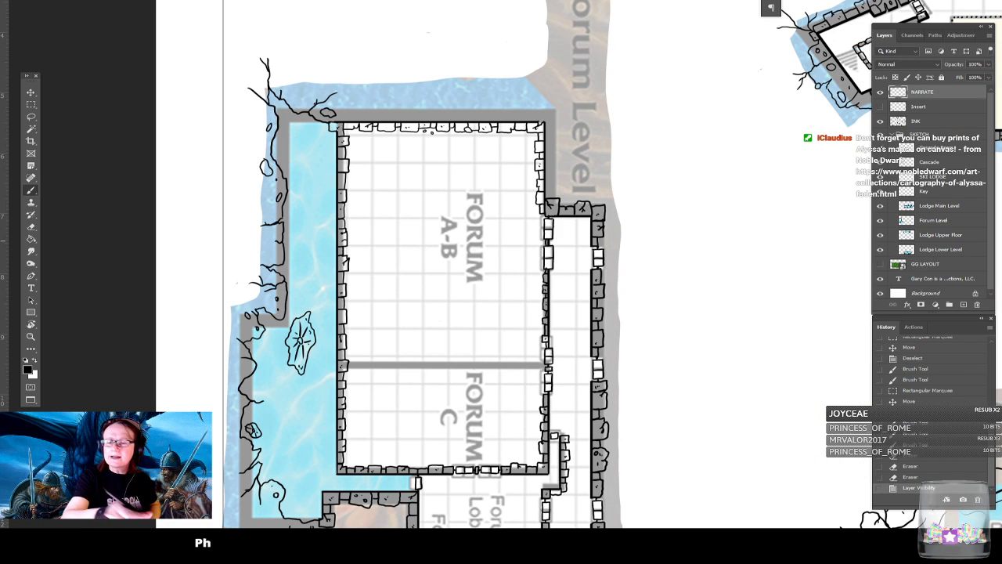
- Brush two straight black horizontal lines across Forum A-B, one level with the corridor's upper corner, one just above the grey divider
drag(536, 218, 378, 212)
shift+click(356, 218)
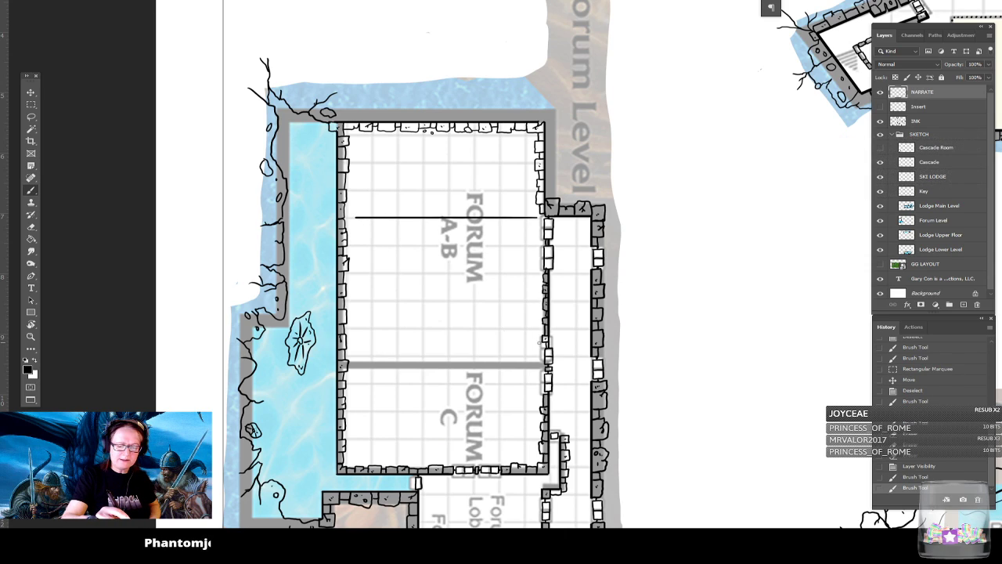
drag(543, 339, 349, 339)
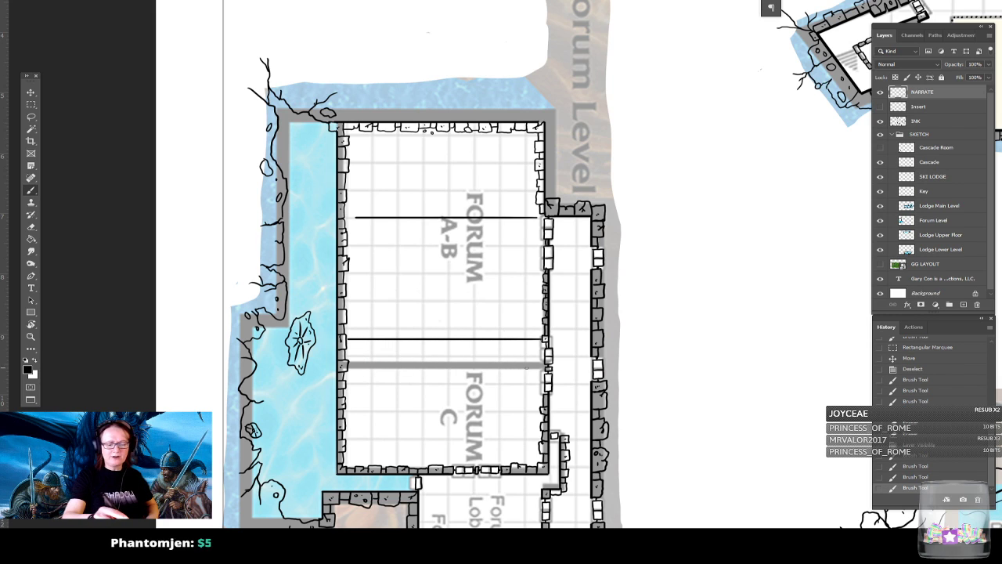
- Check the doors in forumAtTheLodge.jpg, then on the INK layer erase the door above the grey divider and the stones below the next door
scroll(515, 329, down, 3)
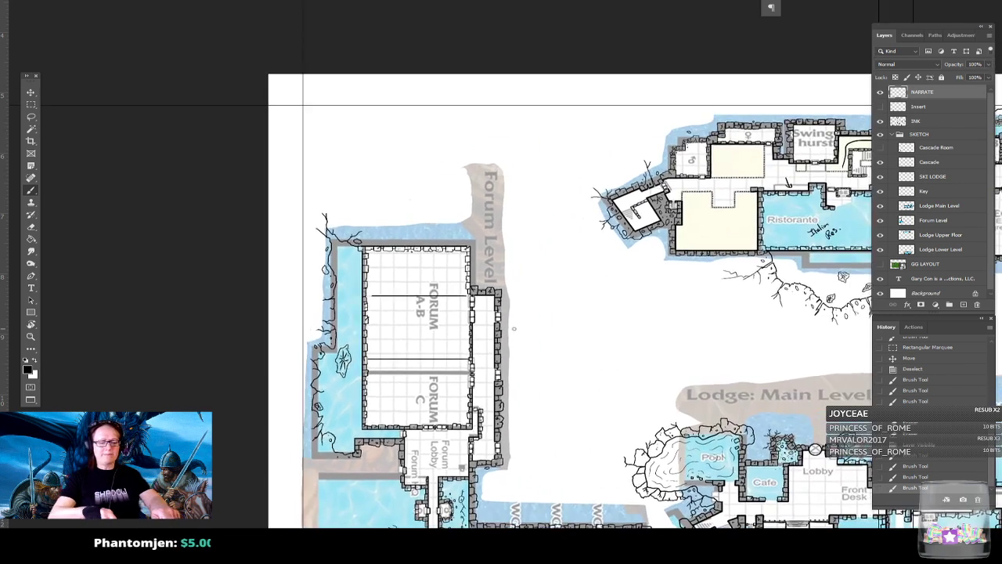
scroll(514, 329, up, 2)
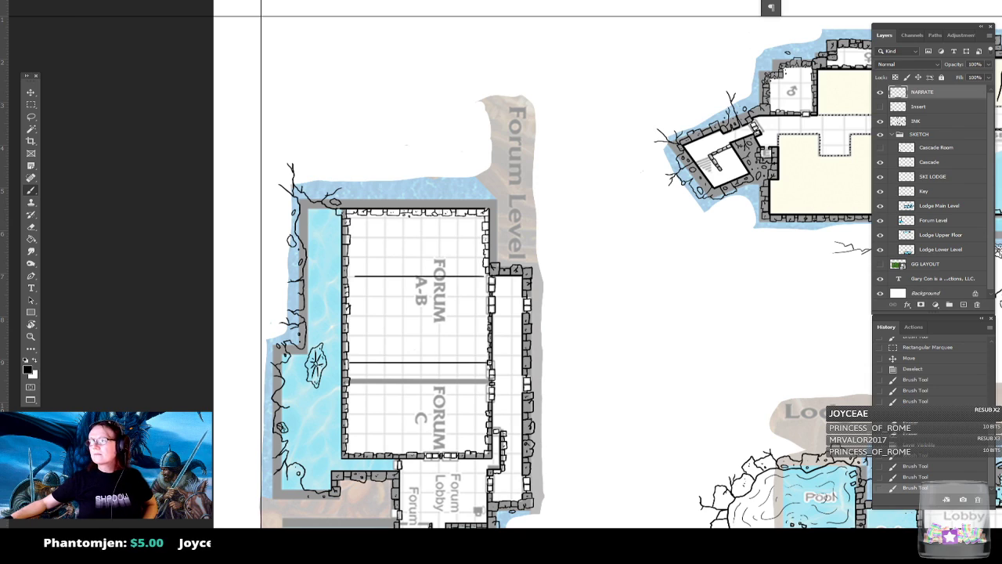
key(alt+Tab)
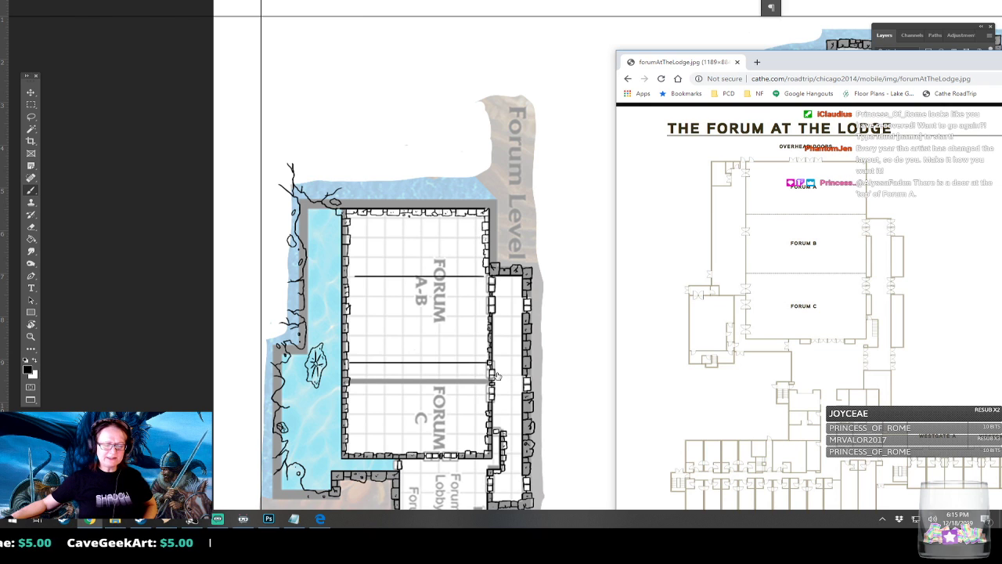
click(497, 376)
scroll(426, 429, up, 5)
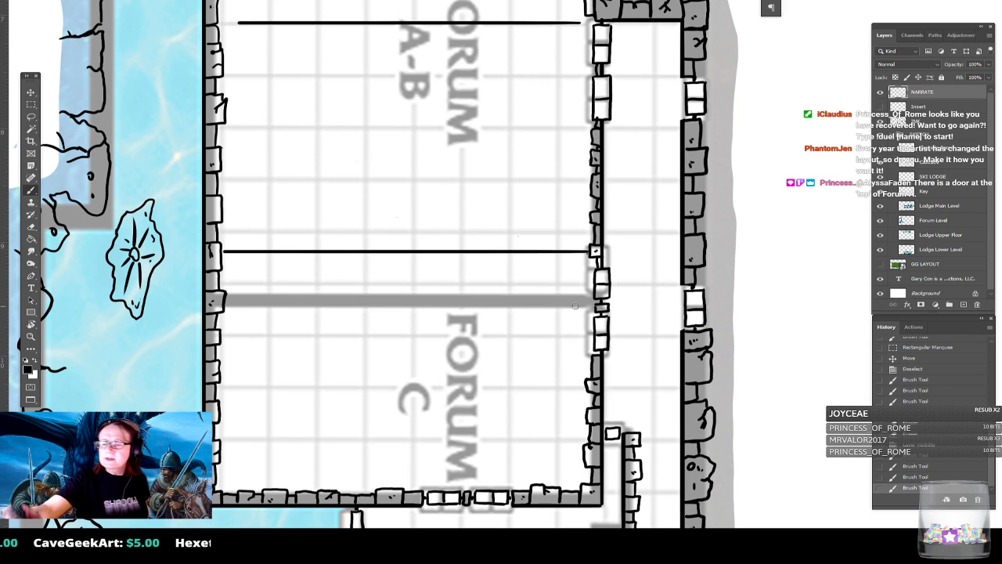
key(alt+bracketleft)
key(alt+bracketleft)
mouse_move(611, 291)
mouse_down()
mouse_move(597, 274)
mouse_move(609, 279)
mouse_move(611, 309)
mouse_up()
mouse_move(611, 358)
mouse_down()
mouse_move(594, 360)
mouse_move(589, 382)
mouse_move(607, 367)
mouse_move(607, 376)
mouse_up()
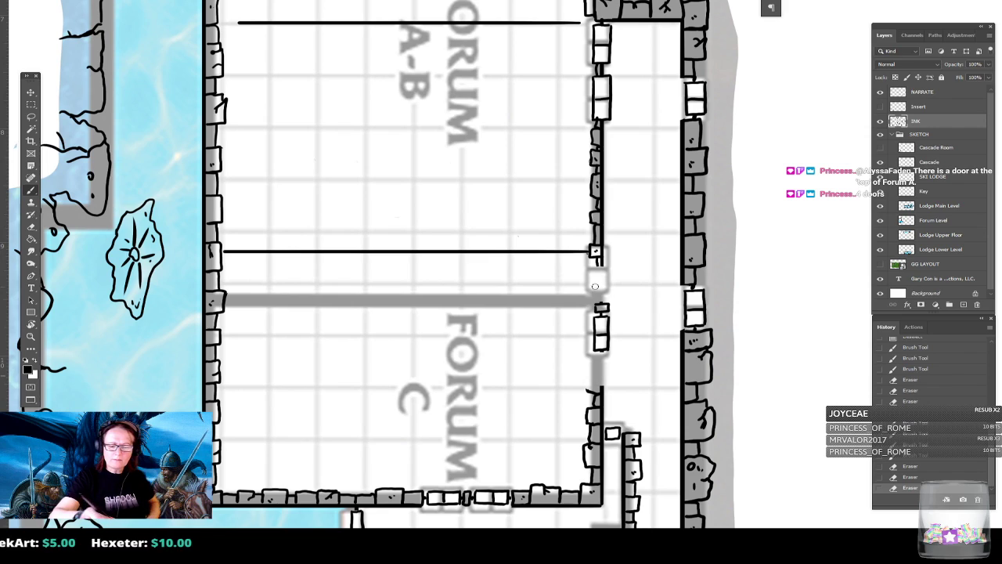
- Ink wall stones where the erased door was, and draw a second door directly below the remaining door beside Forum C
mouse_move(601, 304)
mouse_down()
mouse_move(600, 261)
mouse_move(601, 302)
mouse_up()
shift+click(601, 264)
click(593, 294)
click(596, 296)
click(597, 278)
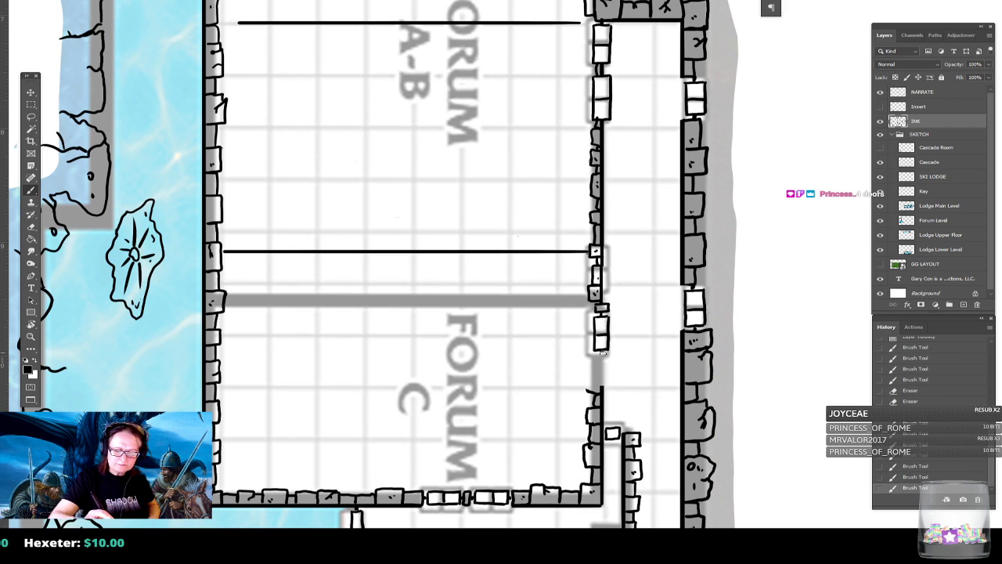
click(597, 356)
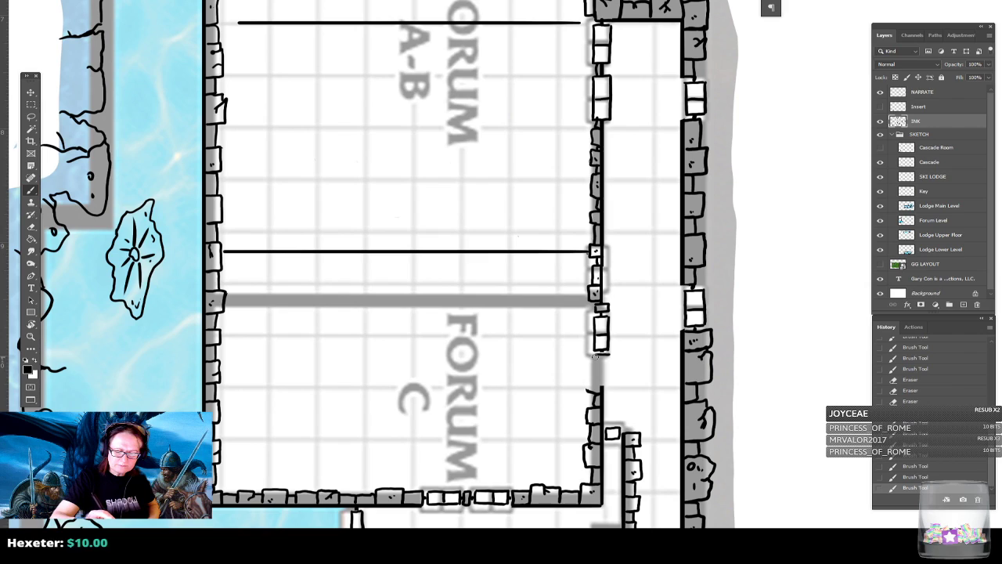
mouse_move(594, 384)
mouse_down()
mouse_move(600, 359)
mouse_move(613, 384)
mouse_move(595, 369)
mouse_move(588, 389)
mouse_move(597, 389)
mouse_up()
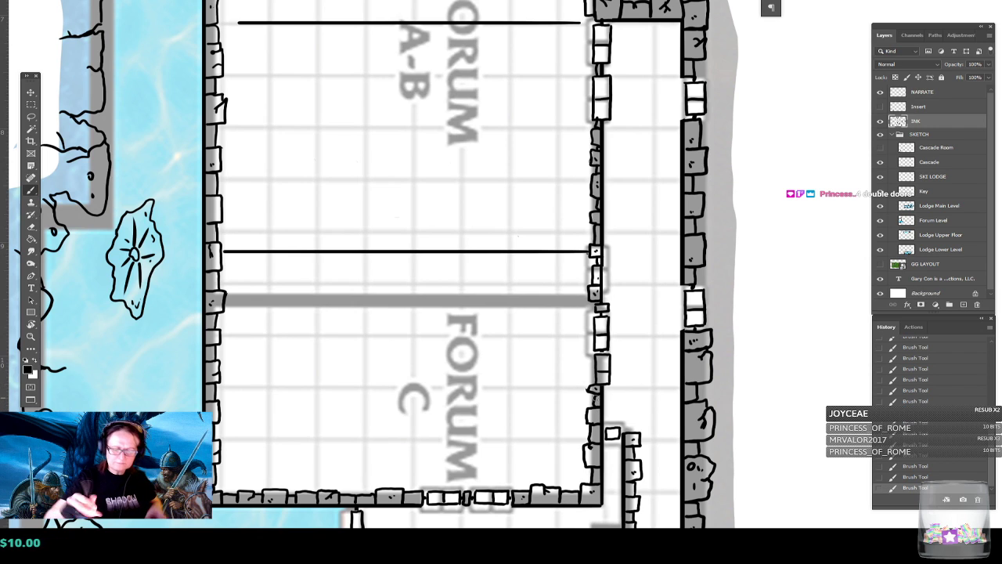
- Select the NARRATE layer and erase both black division lines across Forum A-B
scroll(494, 433, down, 3)
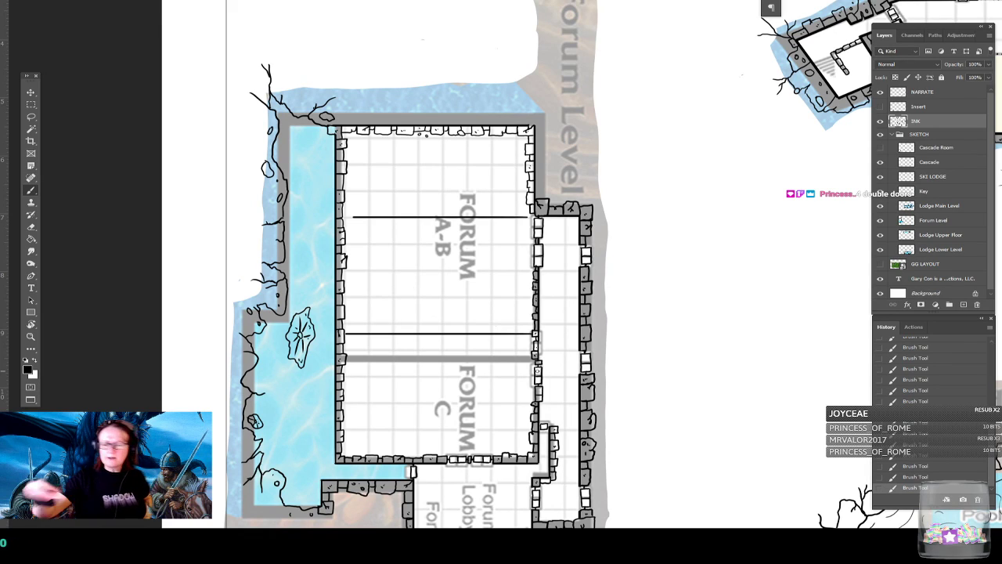
click(932, 92)
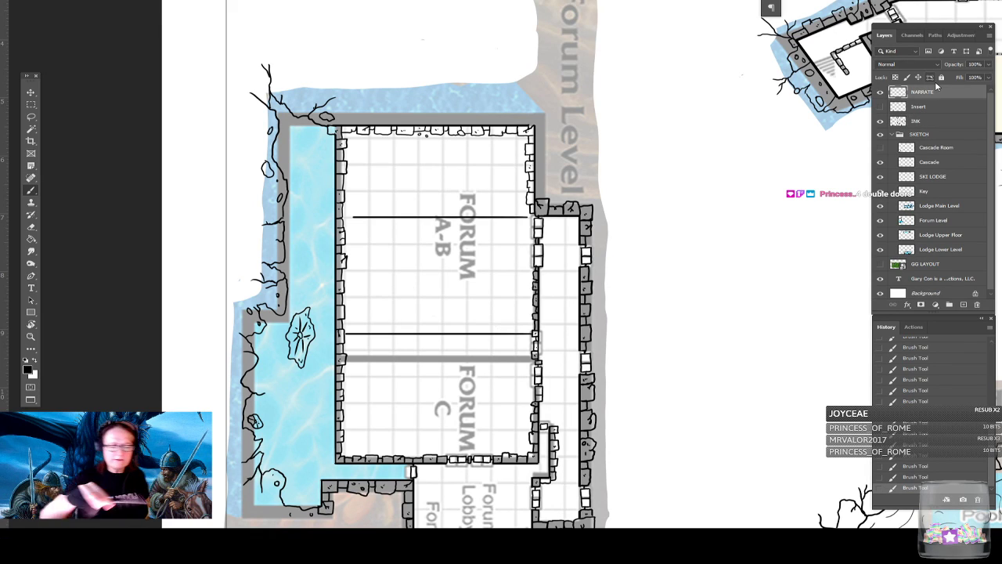
drag(344, 333, 515, 333)
drag(354, 217, 534, 217)
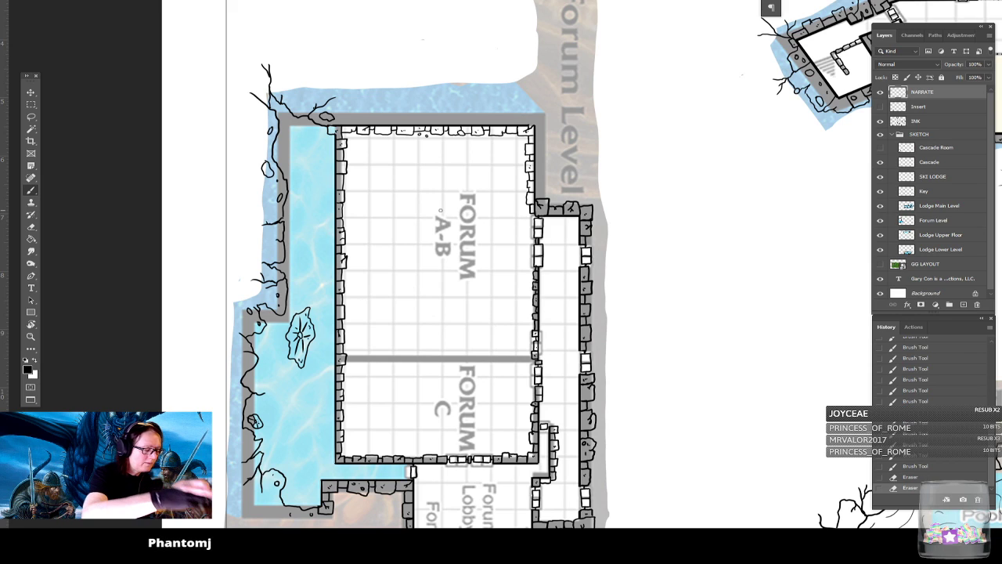
- Set the foreground colour to red (H 0, S 77%, B 76%) and brush a straight line across Forum A-B level with the corridor's upper corner
key(i)
click(29, 373)
click(766, 338)
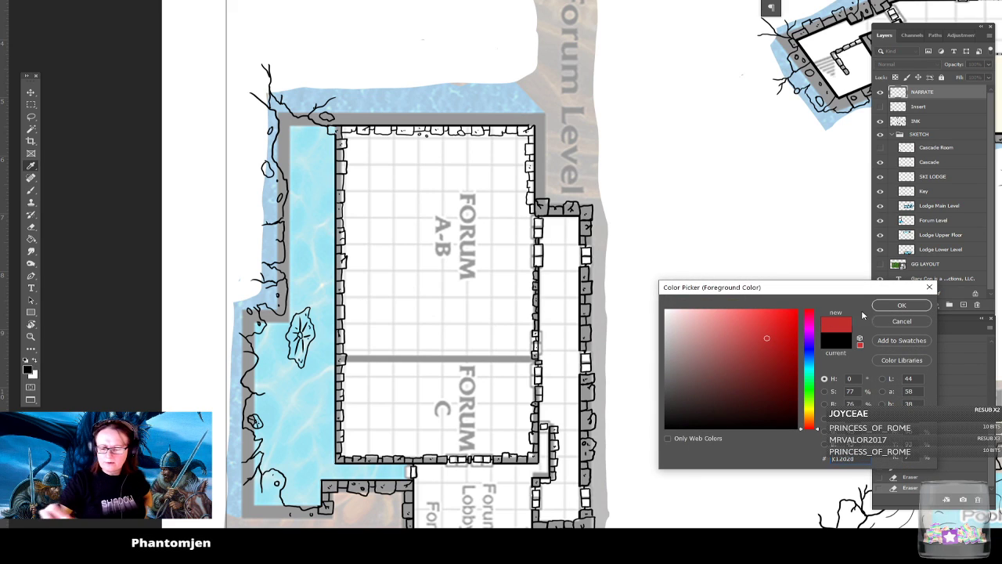
click(901, 306)
click(532, 218)
shift+click(375, 219)
drag(375, 219, 344, 217)
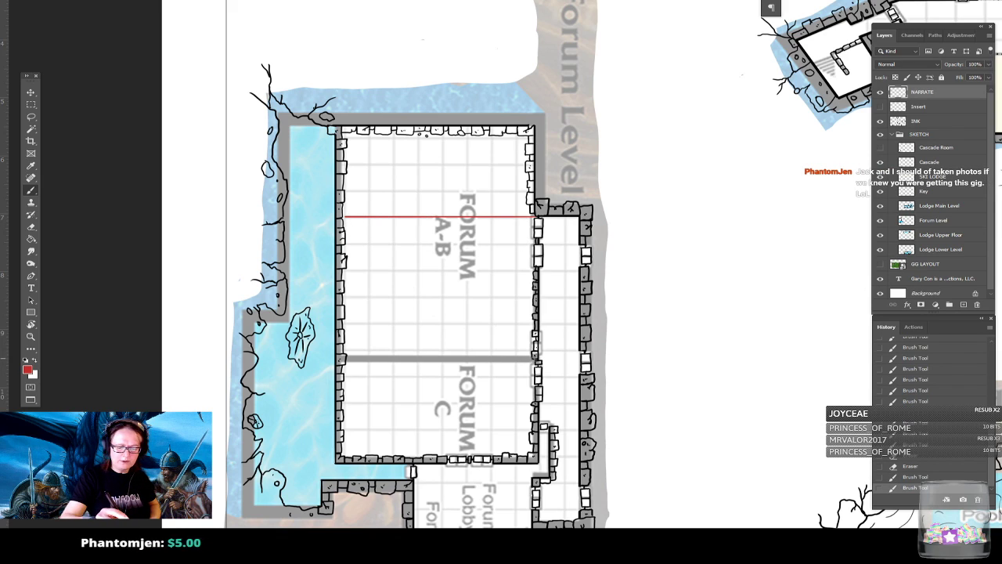
click(532, 359)
shift+click(378, 359)
drag(378, 359, 348, 356)
key(ctrl+z)
- Brush a straight red horizontal line from wall to wall just above the grey line between Forum A-B and Forum C
click(534, 350)
click(534, 349)
click(534, 348)
click(534, 347)
click(534, 346)
click(534, 345)
click(534, 344)
drag(535, 344, 347, 342)
scroll(350, 336, down, 4)
scroll(350, 336, up, 2)
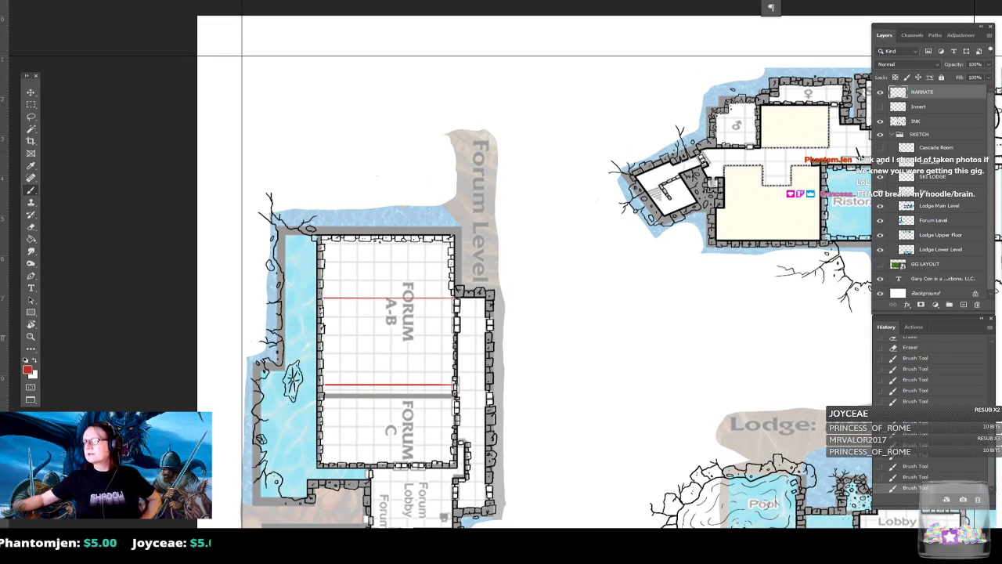
- Check the room proportions in forumAtTheLodge.jpg, and redraw the lower red line about one grid square above the grey divider
key(alt+Tab)
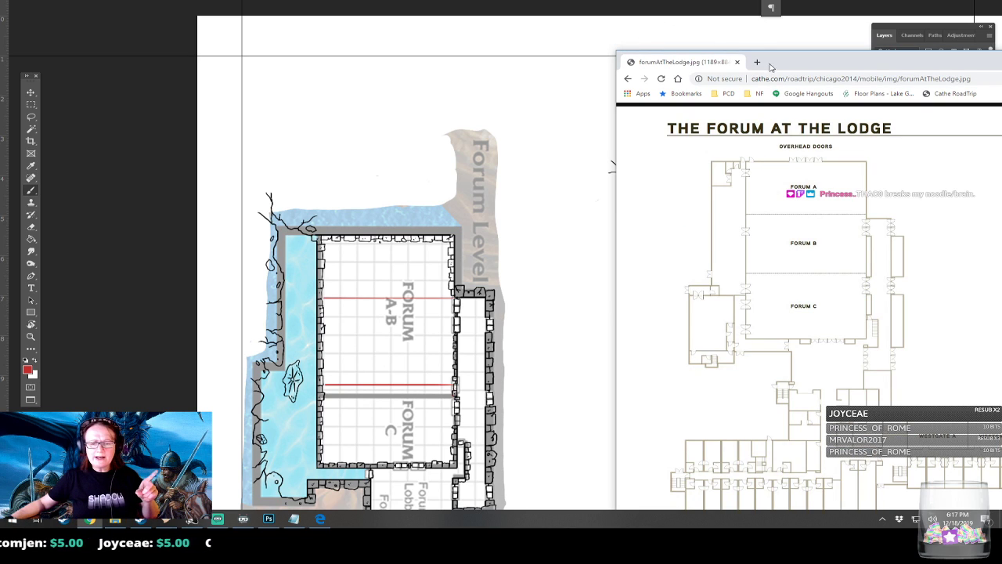
drag(817, 69, 679, 148)
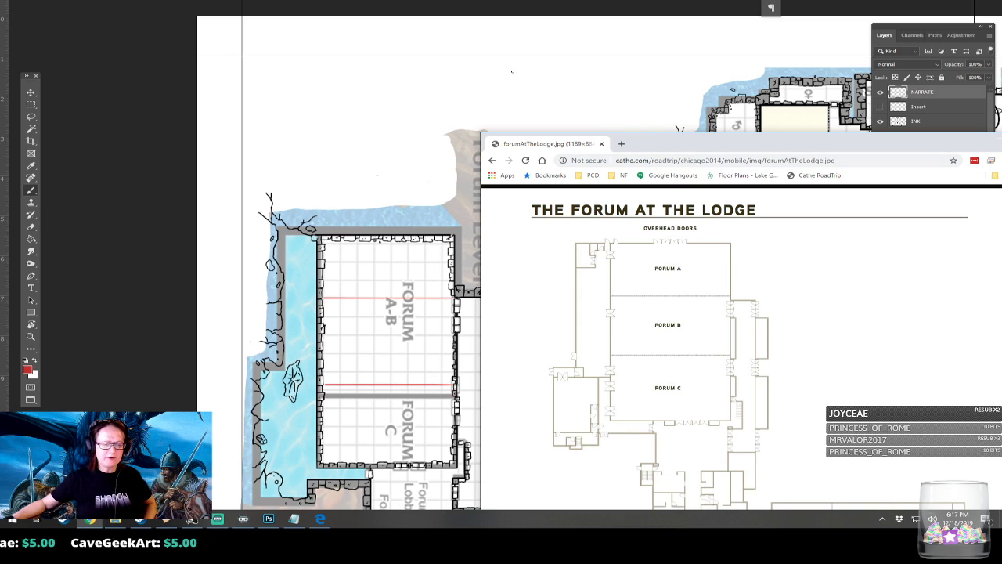
click(441, 153)
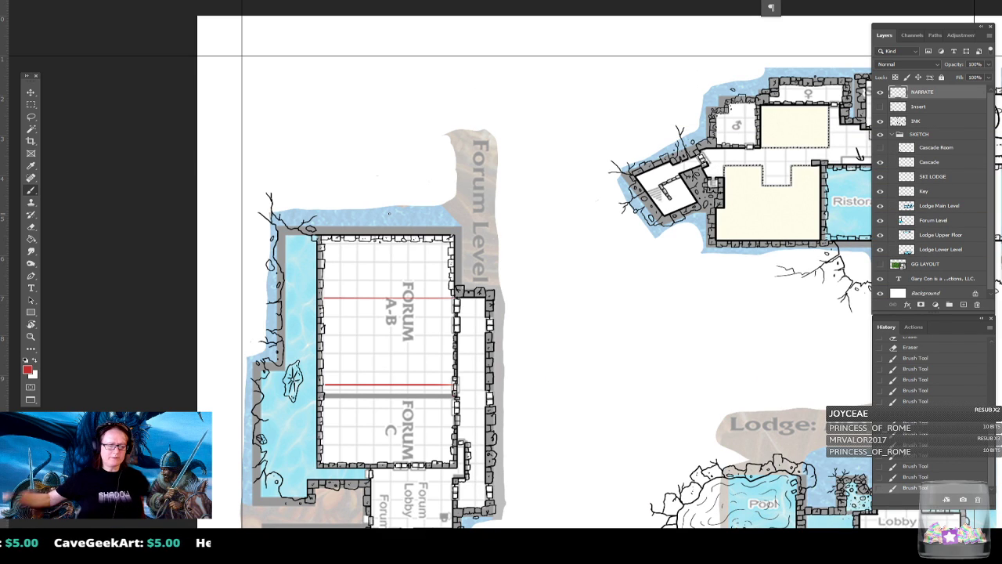
scroll(389, 213, up, 2)
mouse_move(341, 364)
mouse_down()
mouse_move(551, 364)
mouse_move(498, 347)
mouse_move(336, 345)
mouse_up()
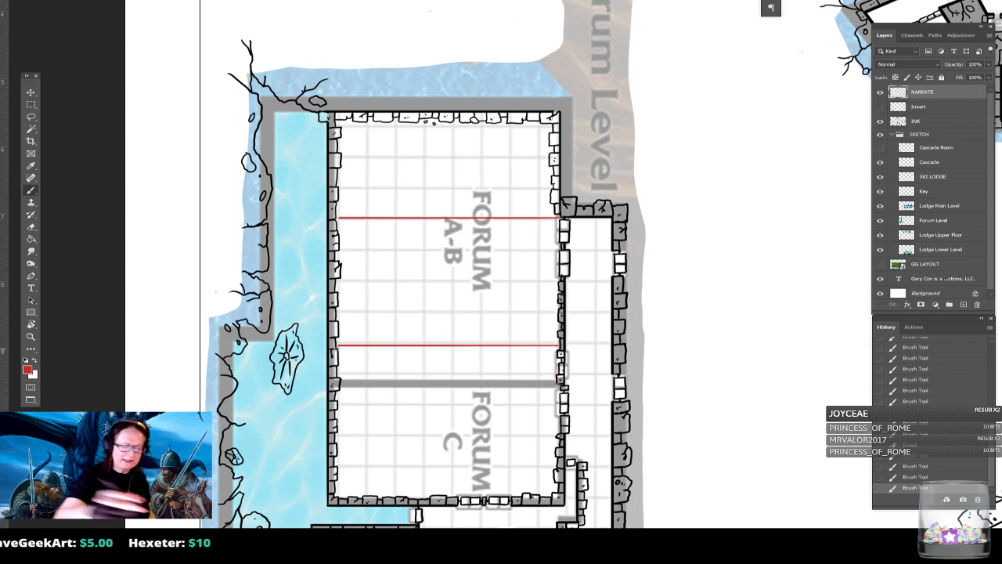
- Compare the red divisions on the map with the Forum A, B and C rooms and overhead doors in forumAtTheLodge.jpg, and return to the map
key(ctrl+minus)
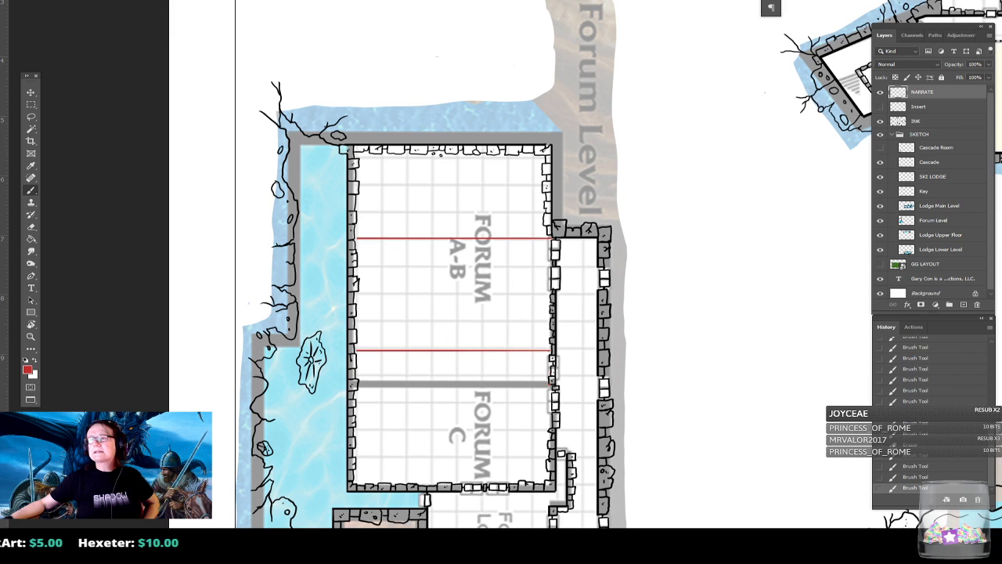
key(alt+Tab)
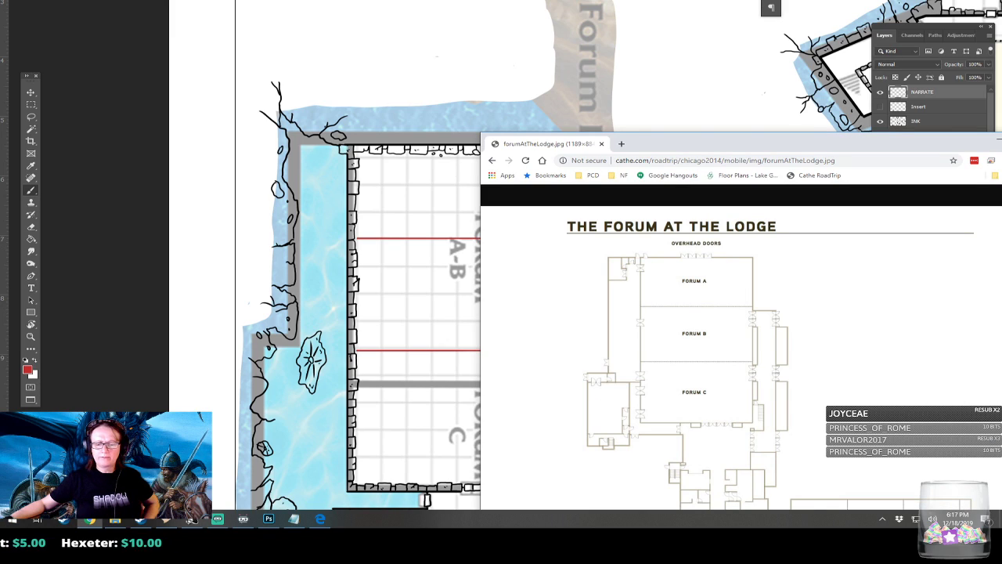
drag(724, 149, 741, 173)
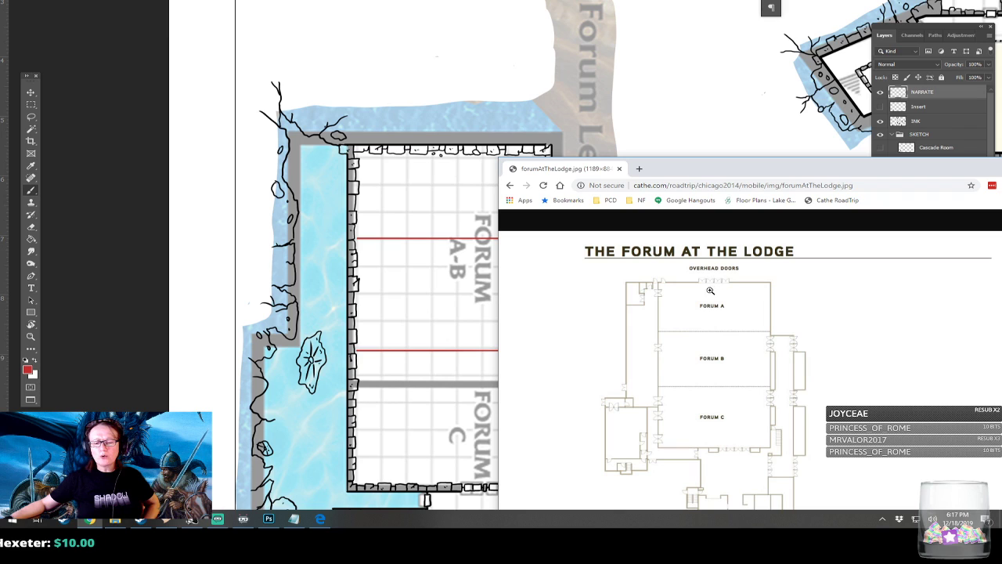
drag(744, 168, 809, 93)
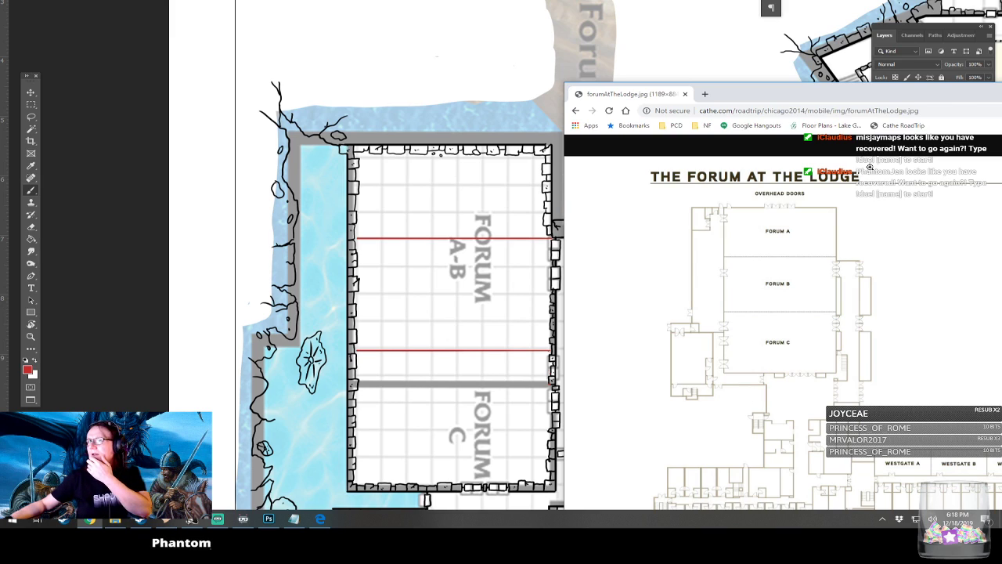
key(alt+Tab)
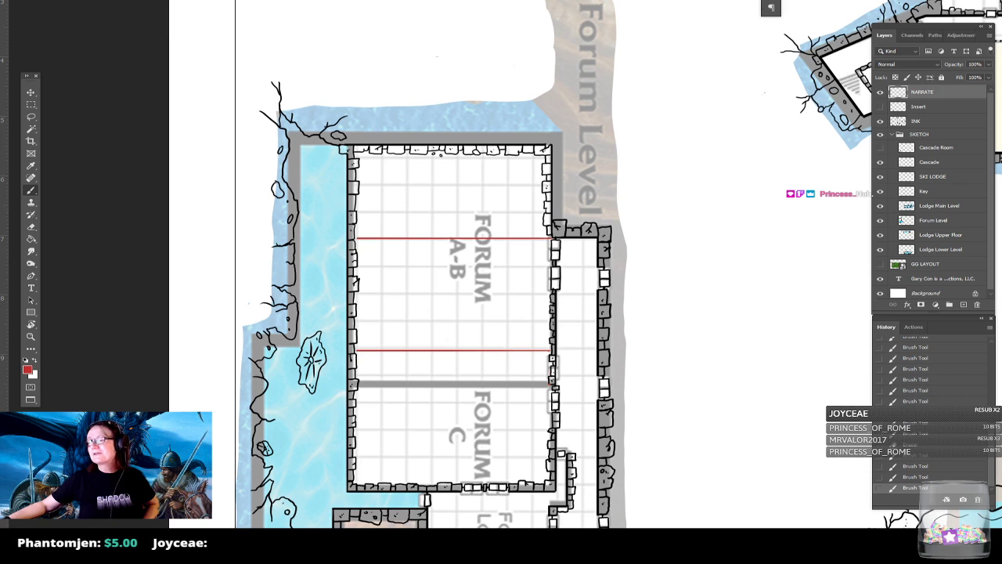
mouse_move(1001, 118)
mouse_down()
mouse_move(856, 31)
mouse_move(1001, 114)
mouse_up()
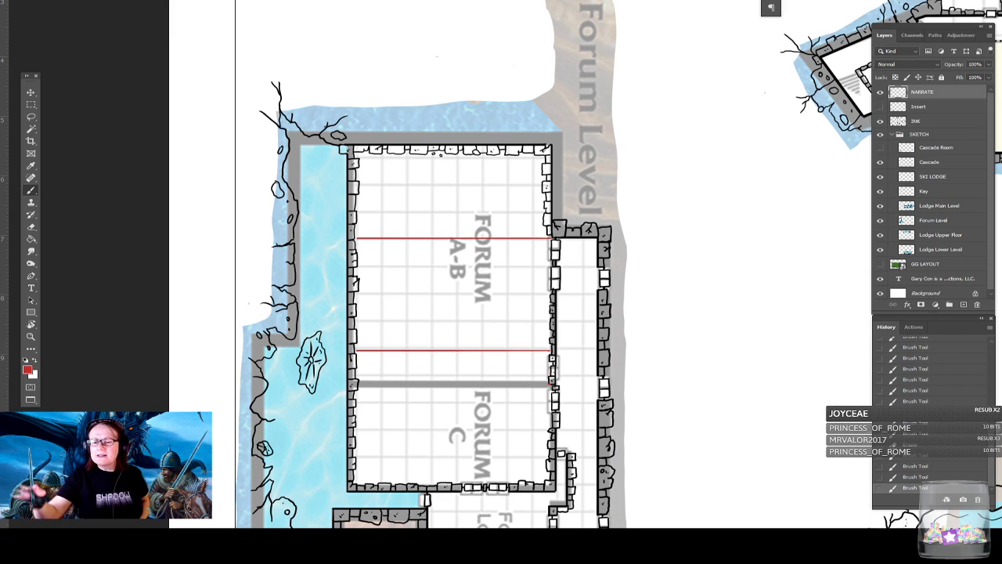
- Handwrite the red letters A, B and C, one in each of the three Forum sections from top to bottom
drag(499, 196, 506, 191)
drag(515, 277, 517, 289)
drag(530, 400, 531, 407)
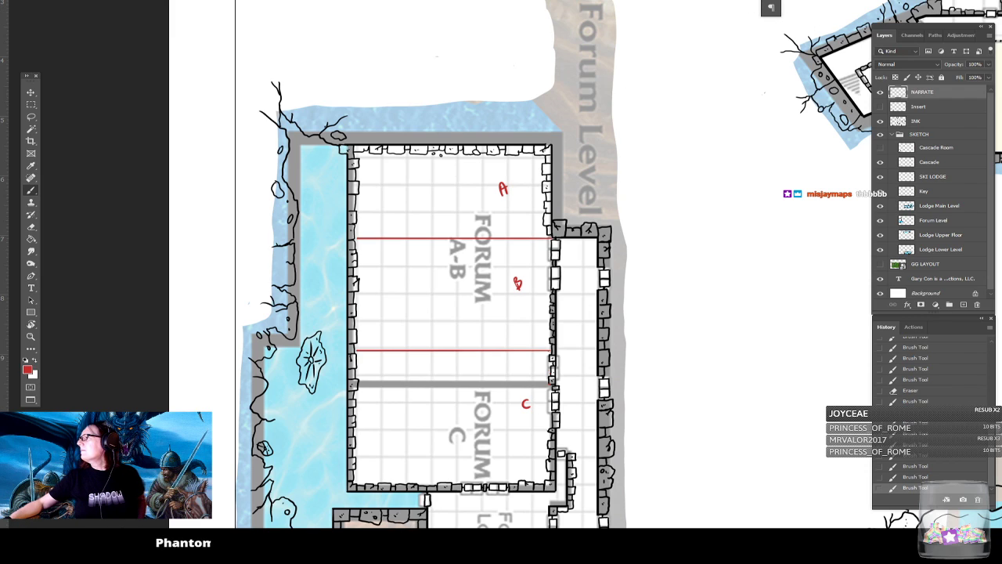
- Place 2020 Game Rooms.pdf beside the map and examine the drapes and platform on its Forum A / Adventurer's League page
key(alt+Tab)
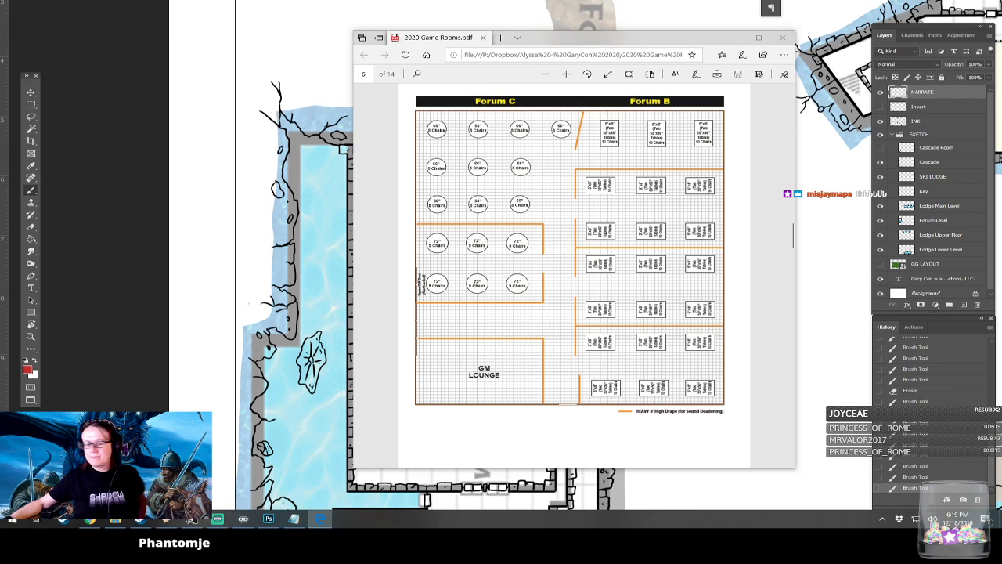
drag(574, 39, 801, 86)
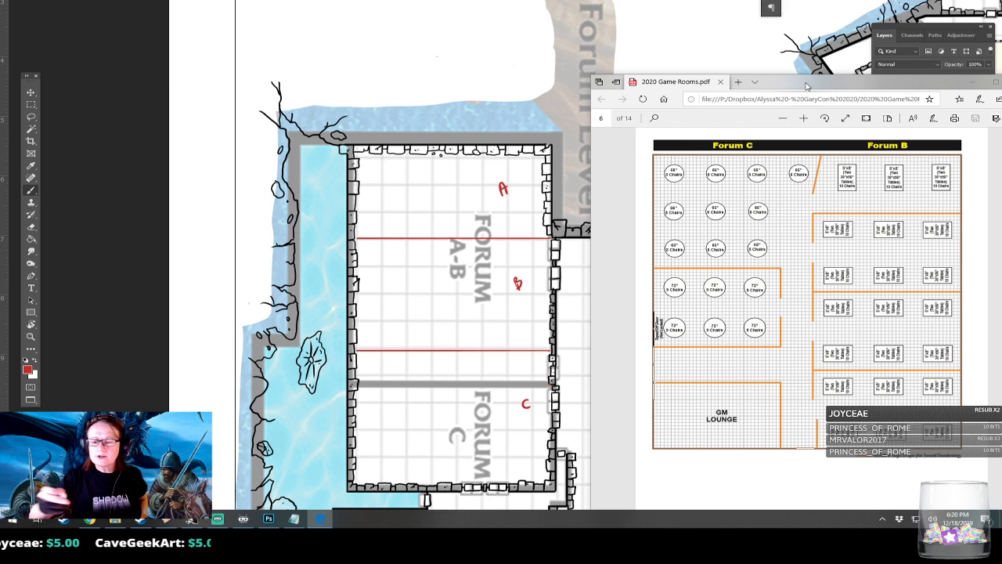
scroll(806, 86, up, 6)
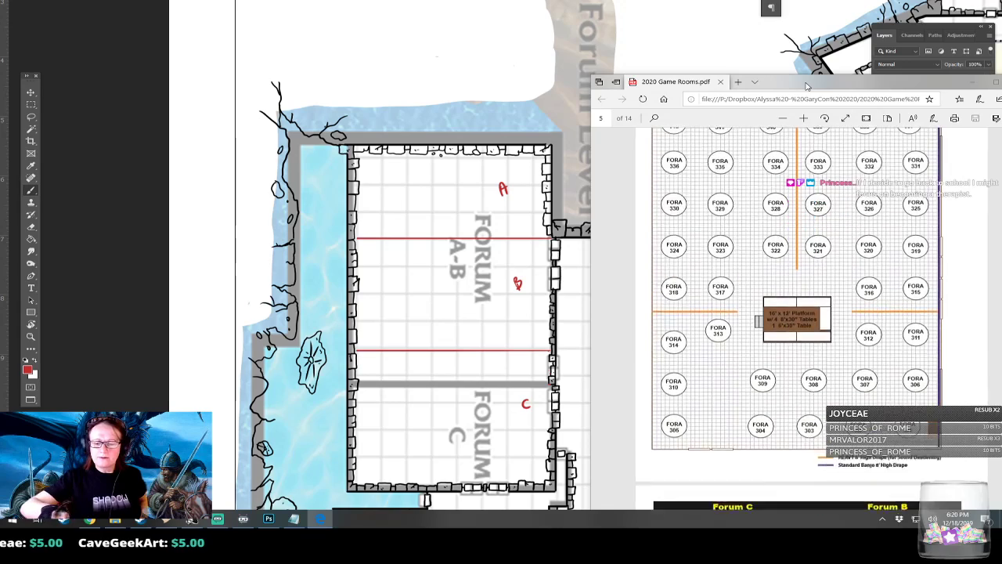
scroll(806, 86, down, 1)
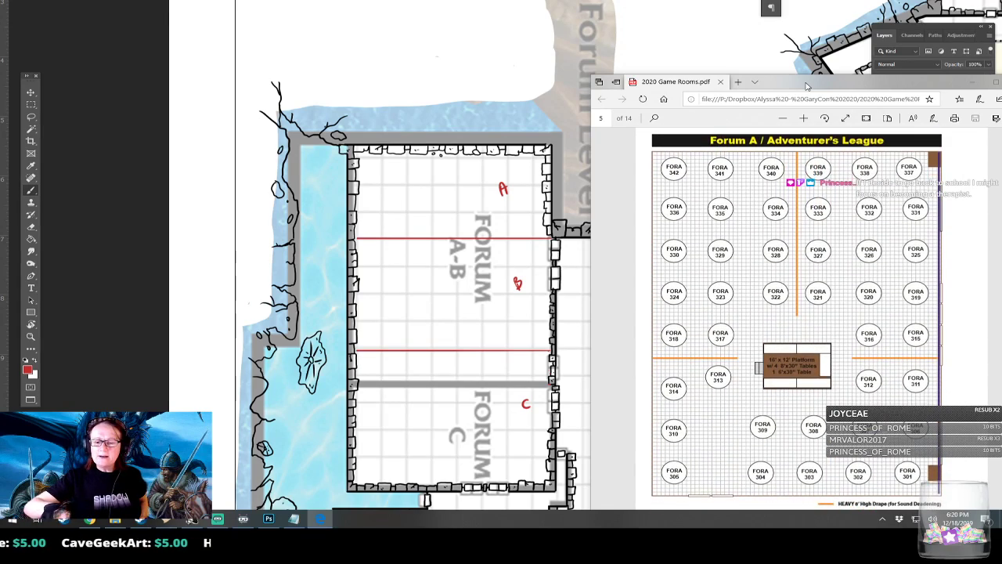
scroll(806, 86, down, 1)
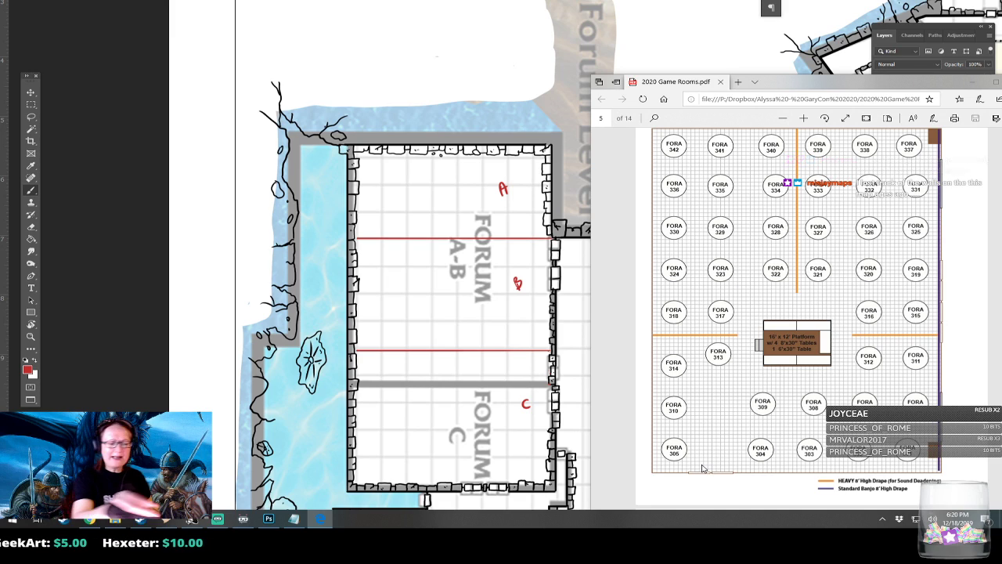
click(358, 166)
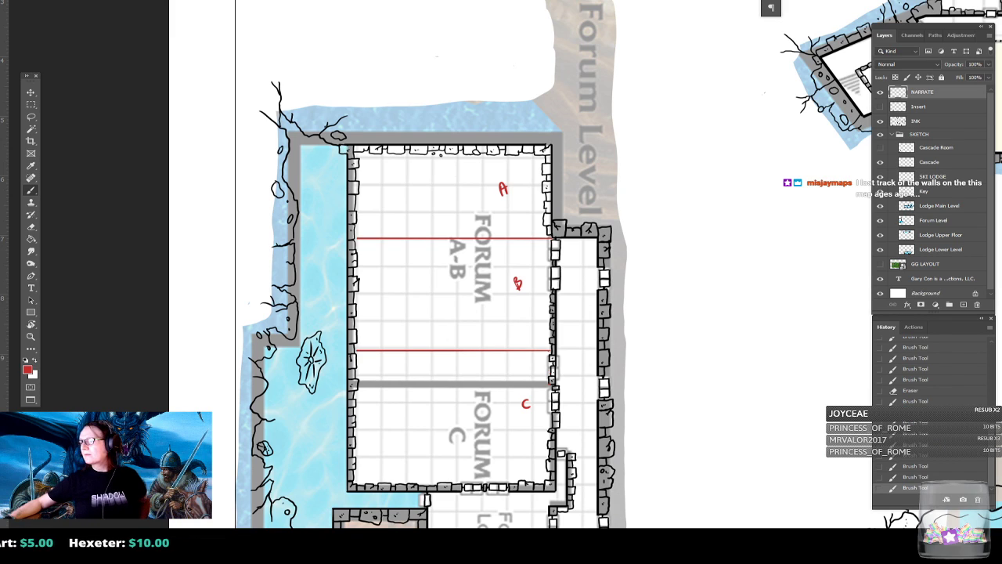
key(alt+Tab)
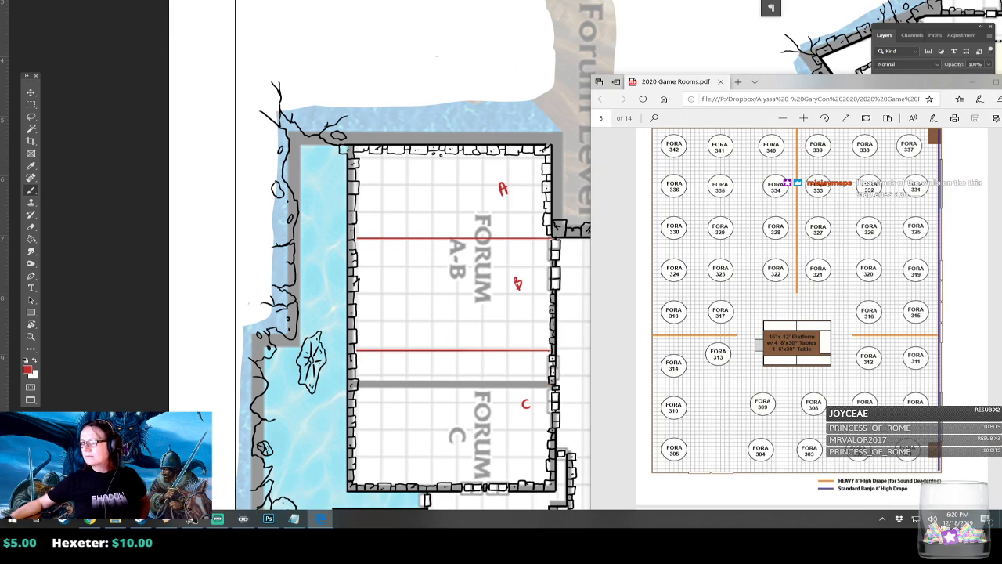
scroll(797, 313, up, 3)
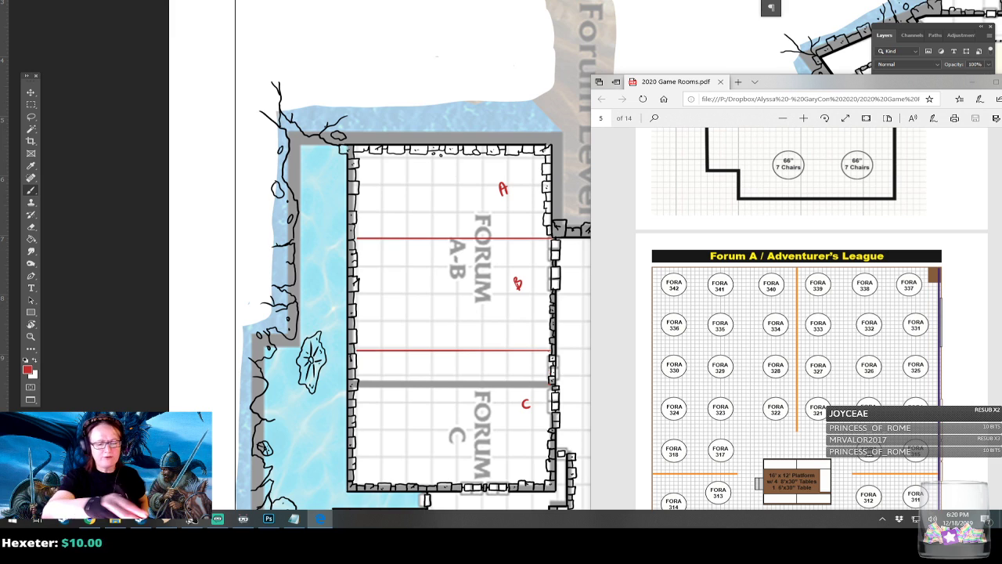
scroll(797, 313, down, 3)
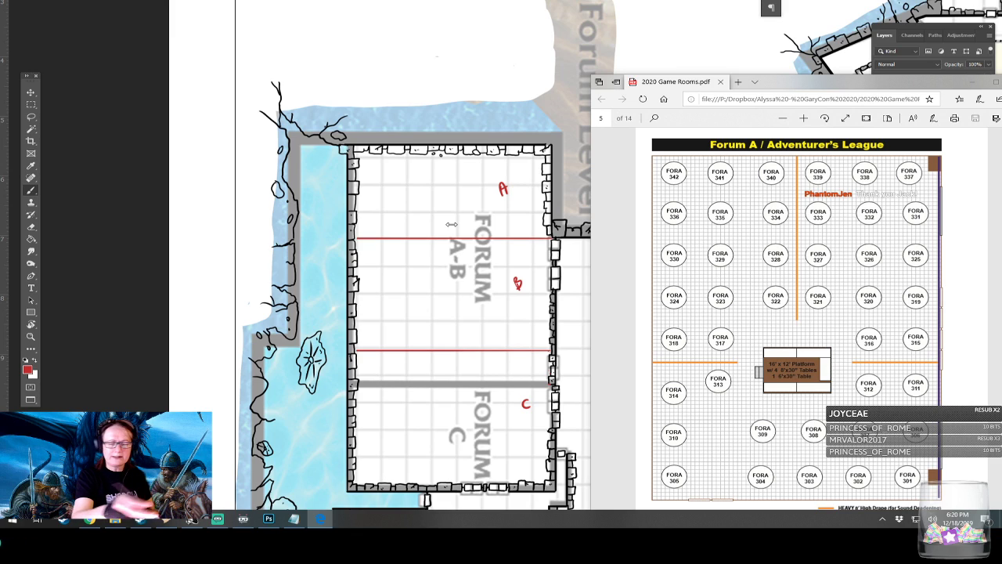
- Sketch the Forum A drapes on the map as a vertical and a horizontal red line meeting at a small platform box
click(426, 170)
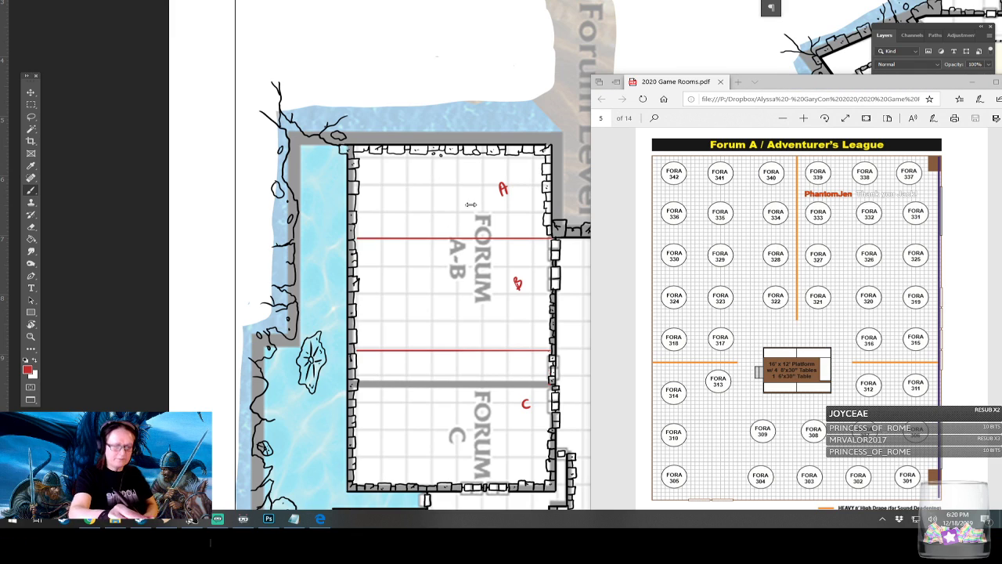
key(f)
drag(431, 161, 432, 232)
drag(436, 194, 542, 193)
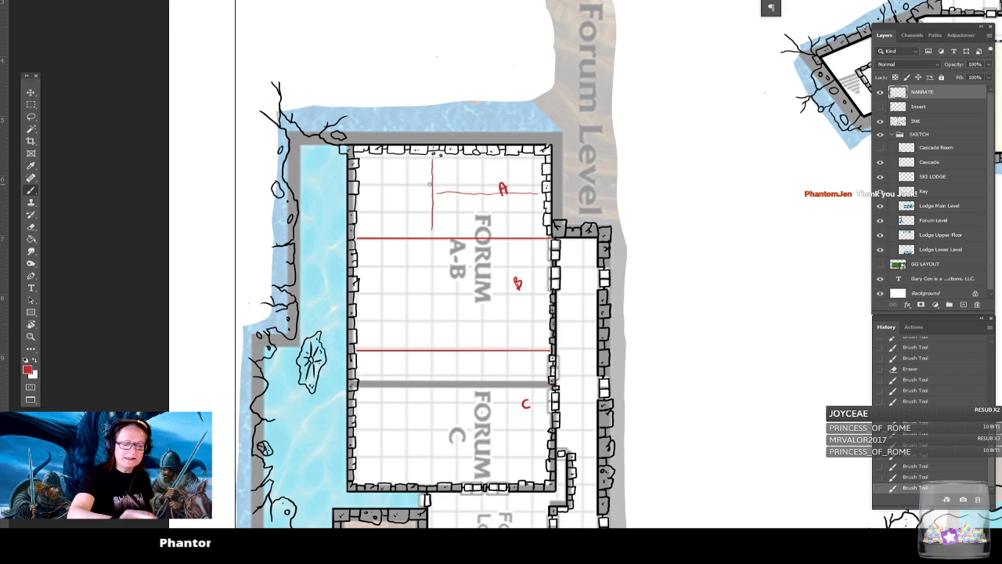
drag(435, 182, 444, 202)
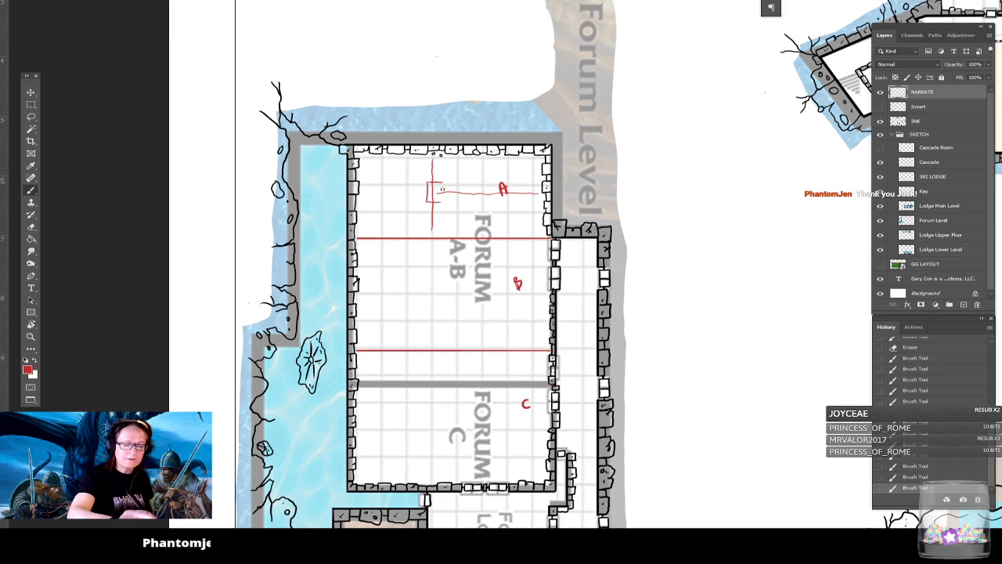
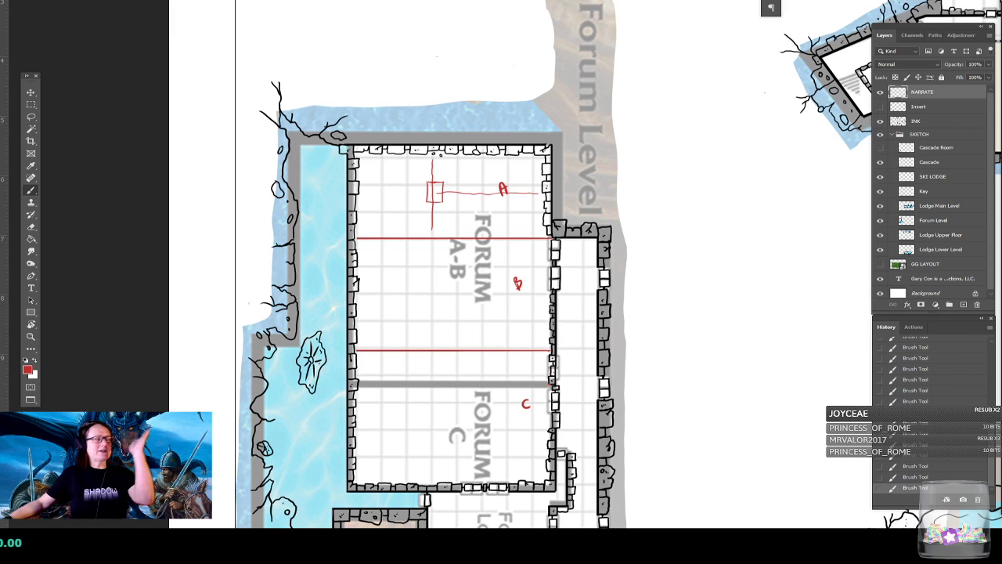
- Examine the drape partitions and GM Lounge on the Forum C and Forum B page of 2020 Game Rooms.pdf
key(alt+Tab)
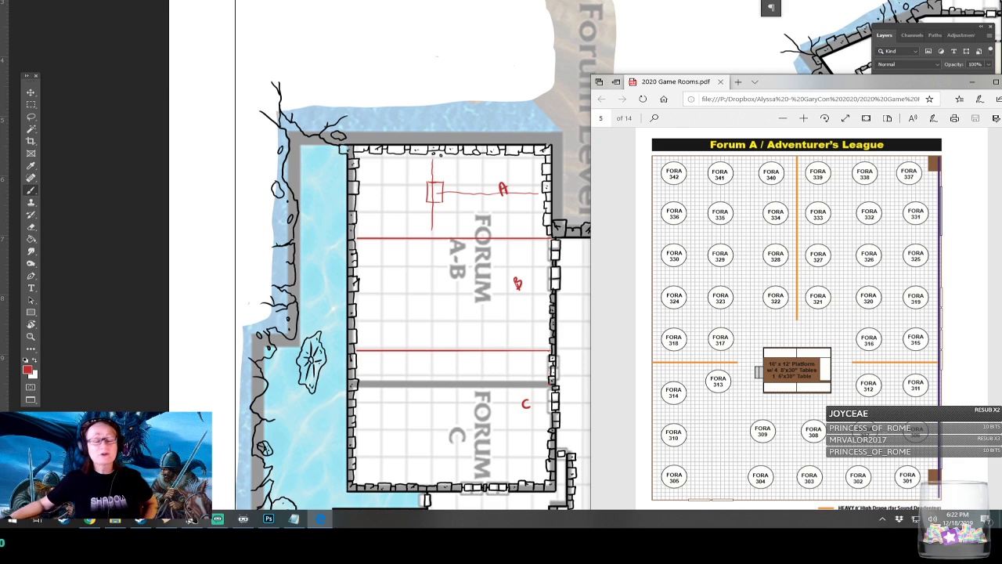
scroll(789, 290, down, 5)
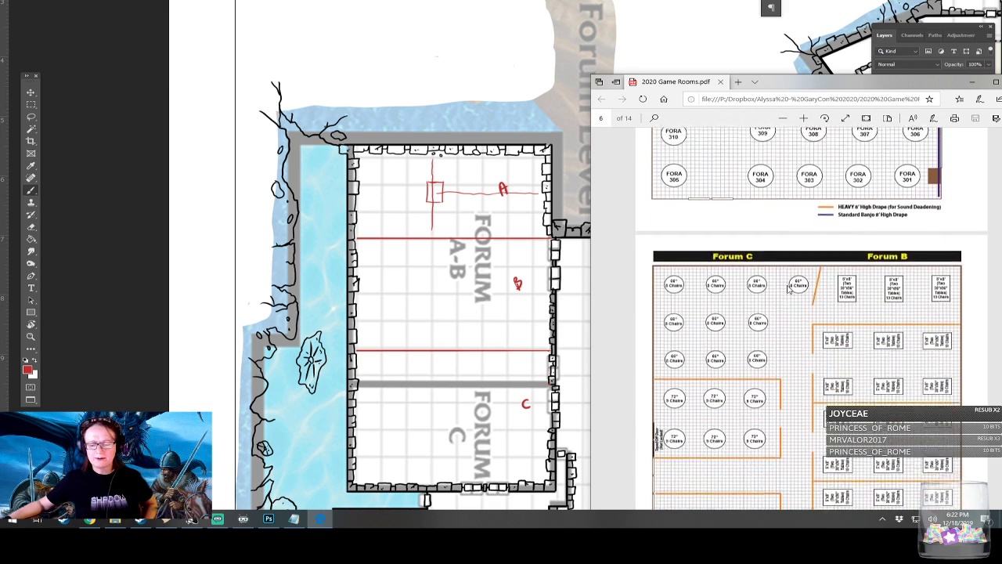
scroll(788, 290, down, 1)
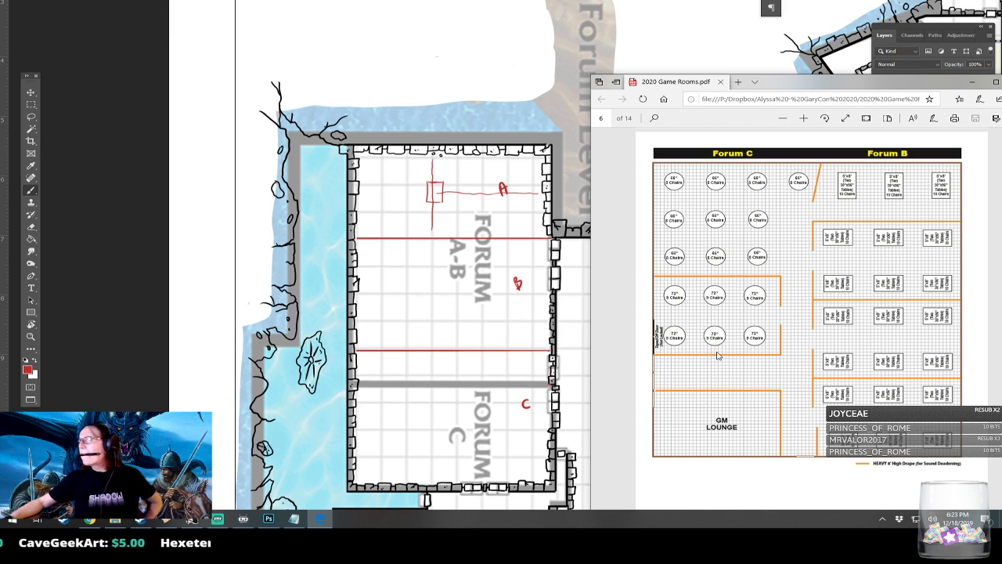
key(alt+Tab)
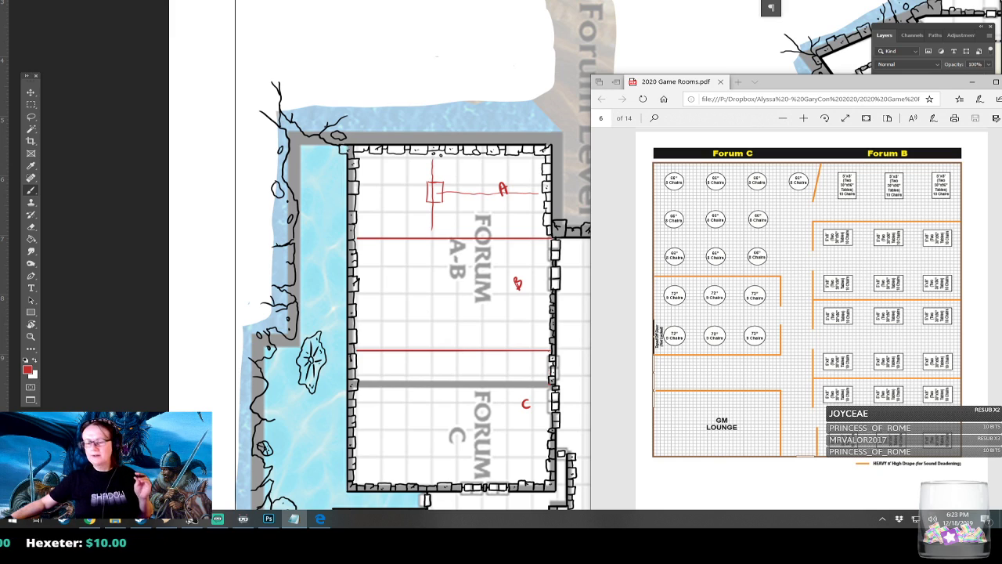
click(320, 519)
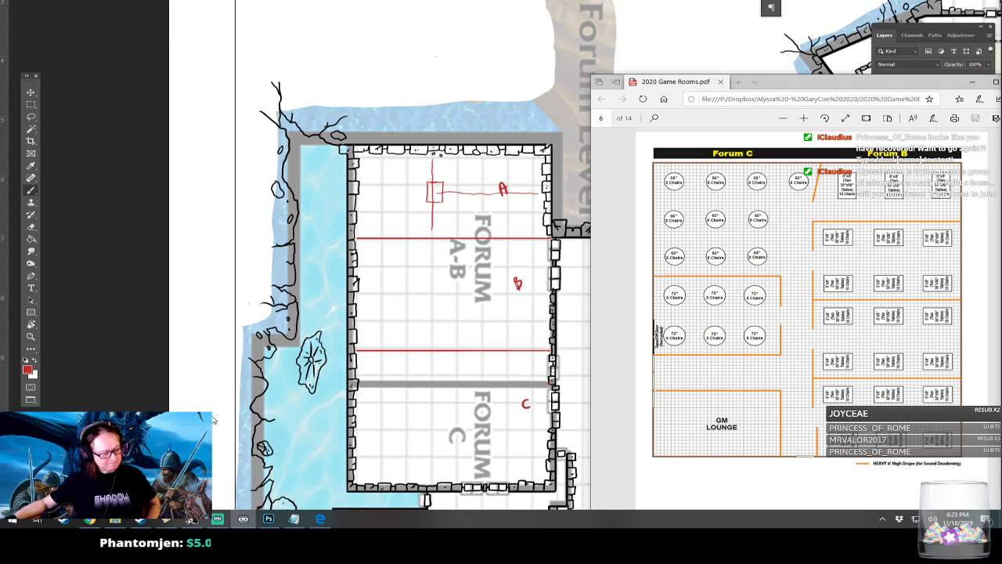
click(318, 521)
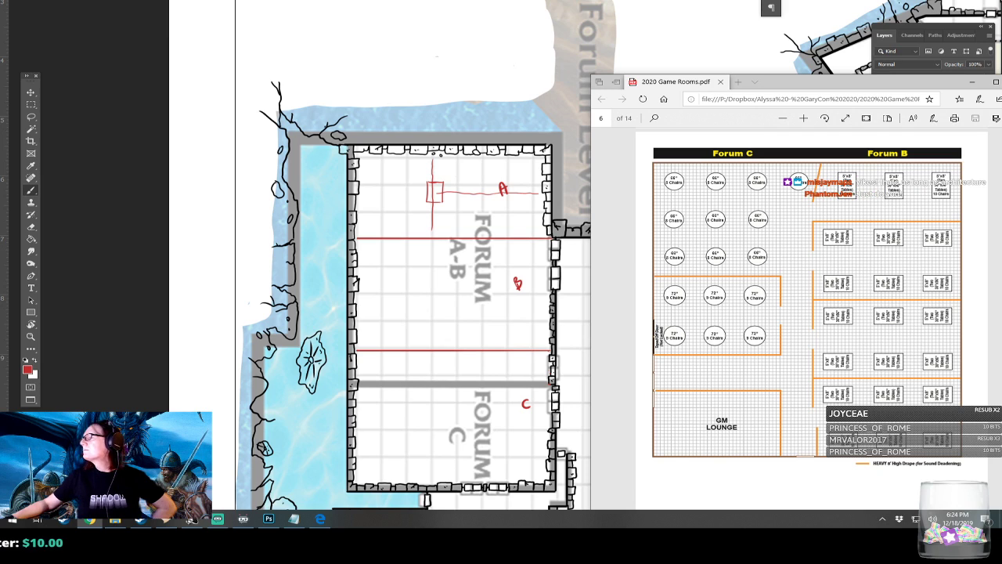
- Compare the Forum A, B and C rooms in forumAtTheLodge.jpg with the Forum A page of 2020 Game Rooms.pdf, and return to the map
drag(1001, 110, 816, 52)
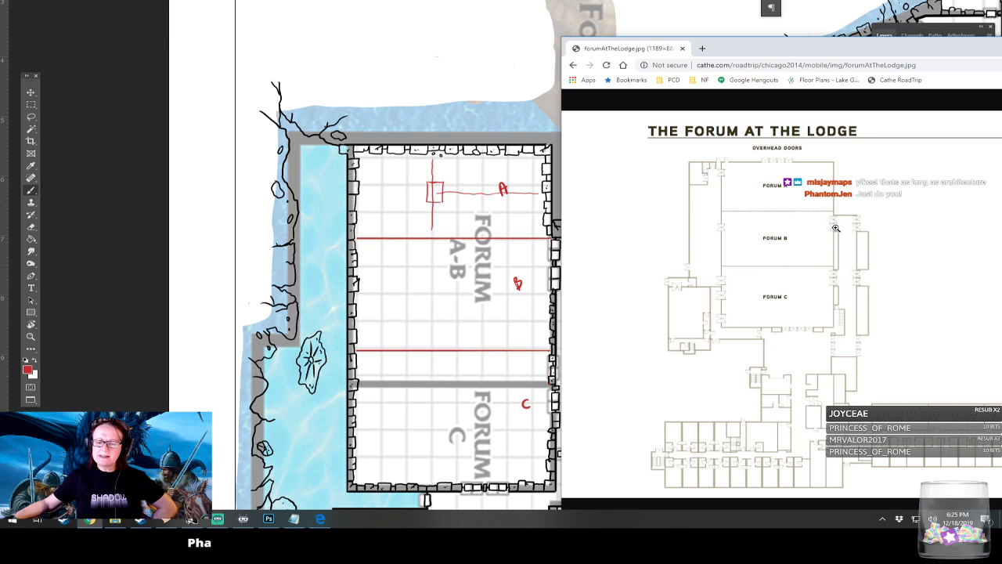
mouse_move(724, 50)
mouse_down()
mouse_move(755, 52)
mouse_move(727, 51)
mouse_up()
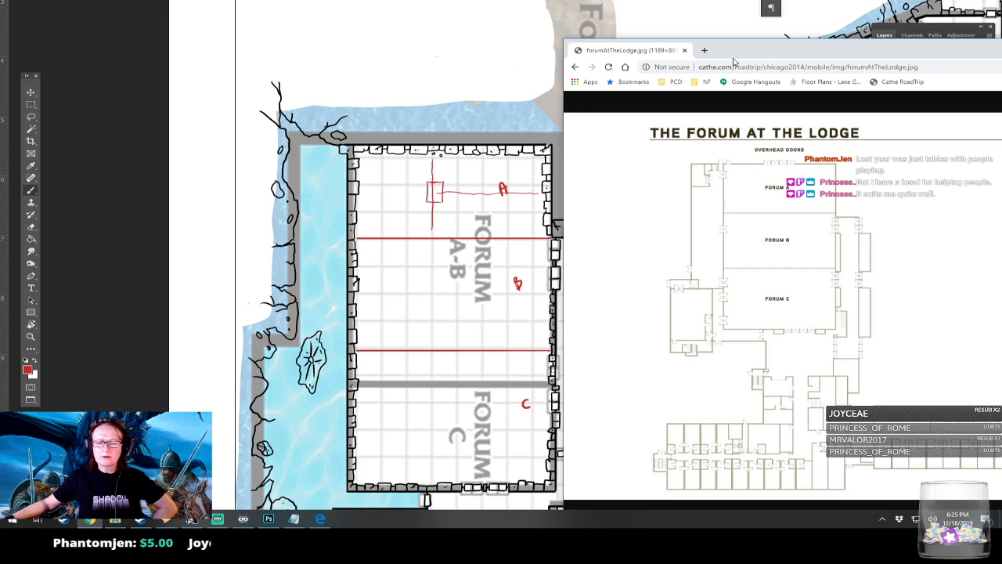
drag(760, 53, 1001, 54)
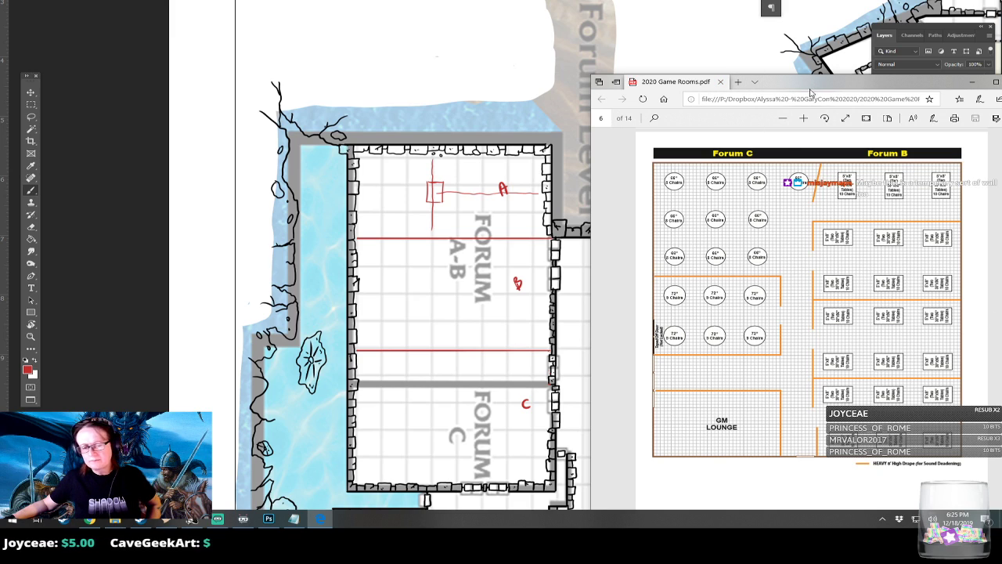
scroll(802, 389, up, 5)
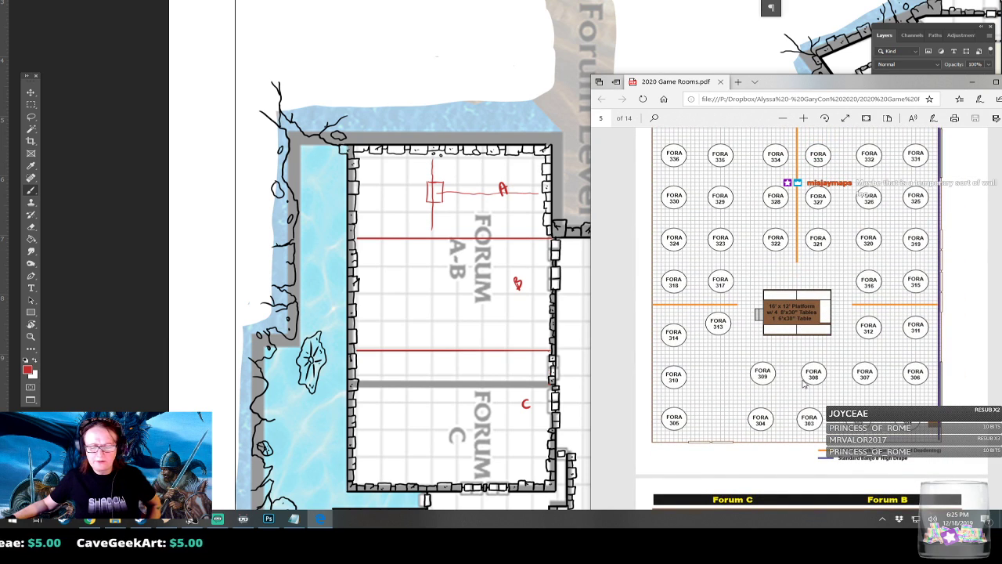
scroll(804, 382, up, 2)
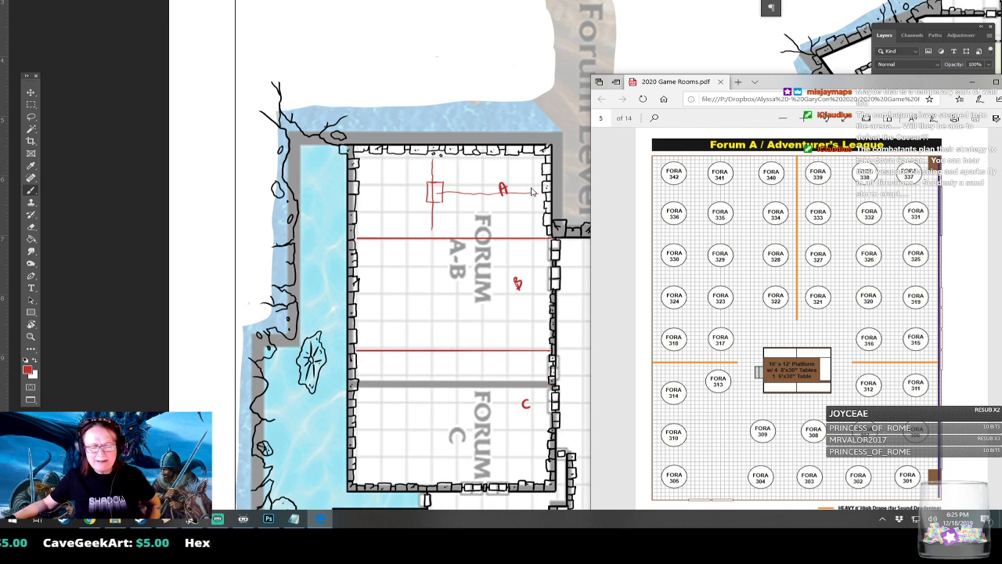
click(564, 255)
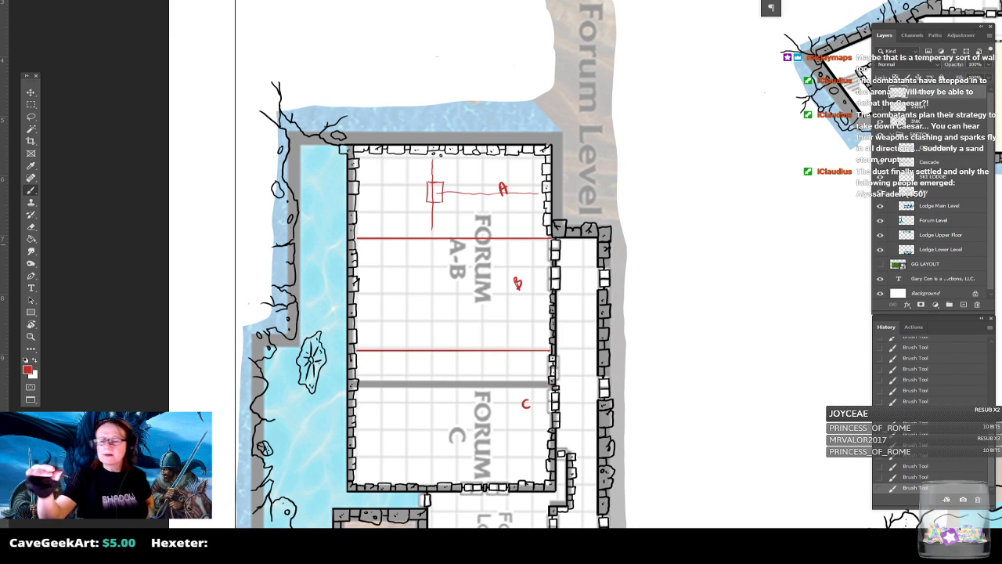
- Erase the red line between Forum A and B and redraw it straight from wall to wall one grid square lower
mouse_move(375, 239)
mouse_down()
mouse_move(361, 239)
mouse_move(532, 241)
mouse_up()
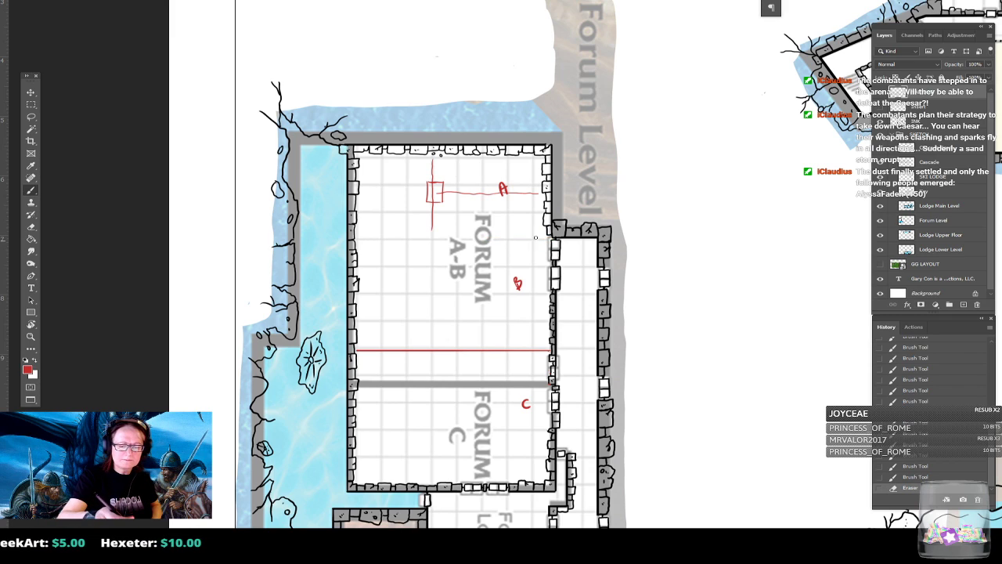
click(548, 263)
shift+click(357, 263)
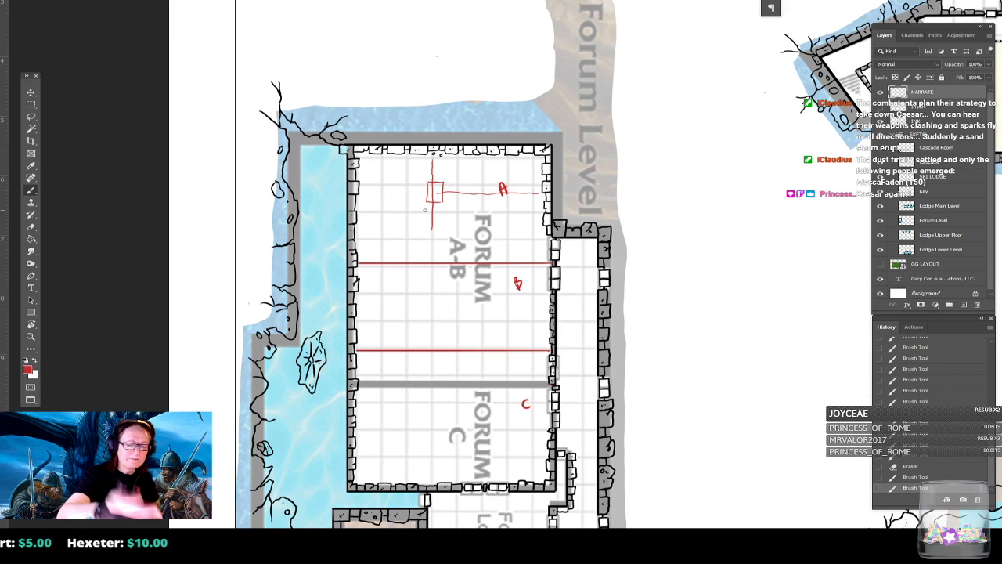
- Erase Forum A's platform box and horizontal line, extend the vertical line to the A-B division, and redraw the box midway along it
mouse_move(417, 192)
mouse_down()
mouse_move(436, 207)
mouse_move(441, 182)
mouse_move(456, 197)
mouse_move(438, 187)
mouse_move(501, 194)
mouse_up()
drag(507, 194, 534, 194)
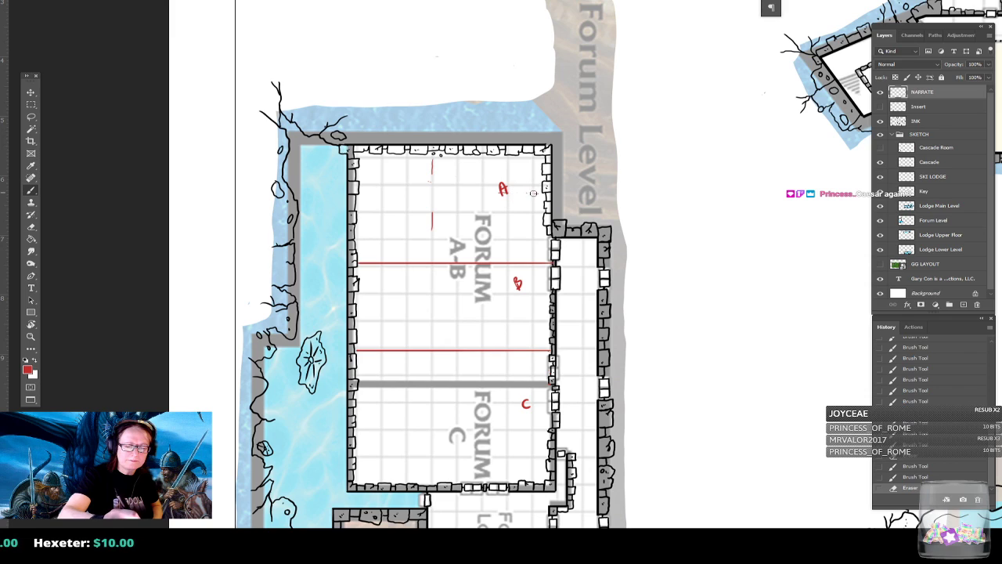
mouse_move(433, 230)
mouse_down()
mouse_move(430, 210)
mouse_move(431, 263)
mouse_up()
key(b)
mouse_move(432, 194)
mouse_down()
mouse_move(426, 220)
mouse_move(439, 213)
mouse_move(441, 192)
mouse_move(440, 213)
mouse_move(419, 191)
mouse_up()
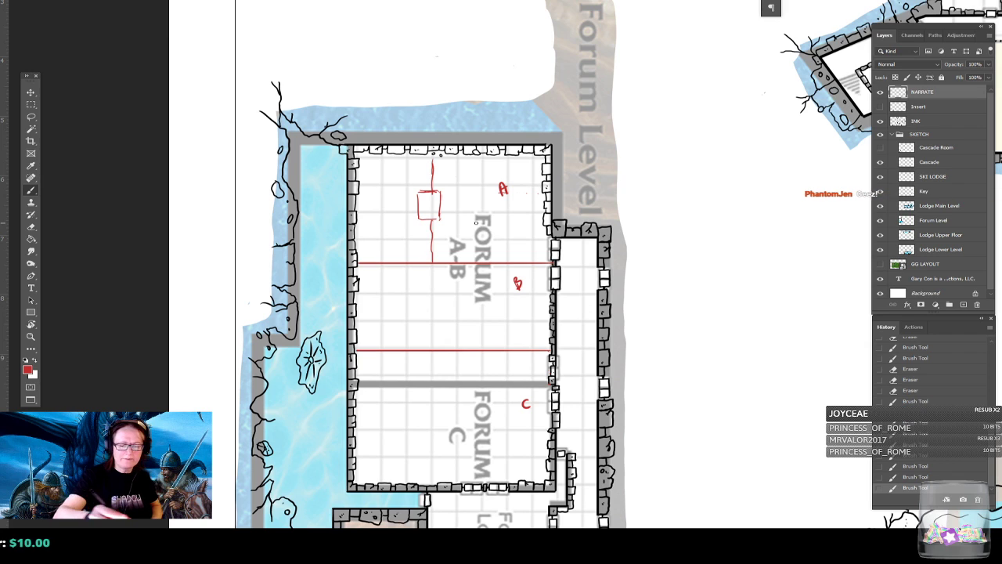
- Replace the red line between Forum B and C with one about a grid square lower, just above the grey divider
scroll(486, 423, down, 3)
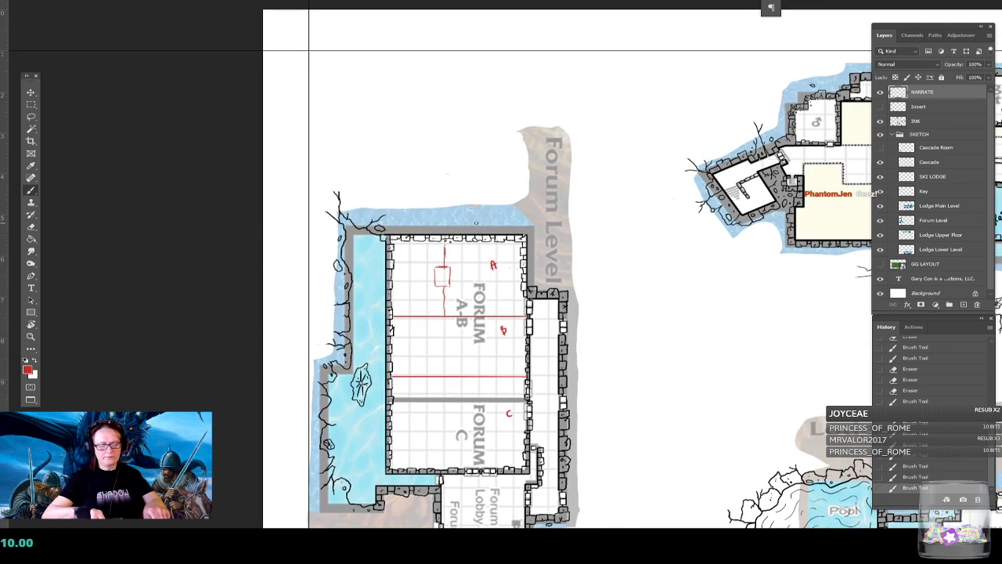
scroll(537, 478, up, 2)
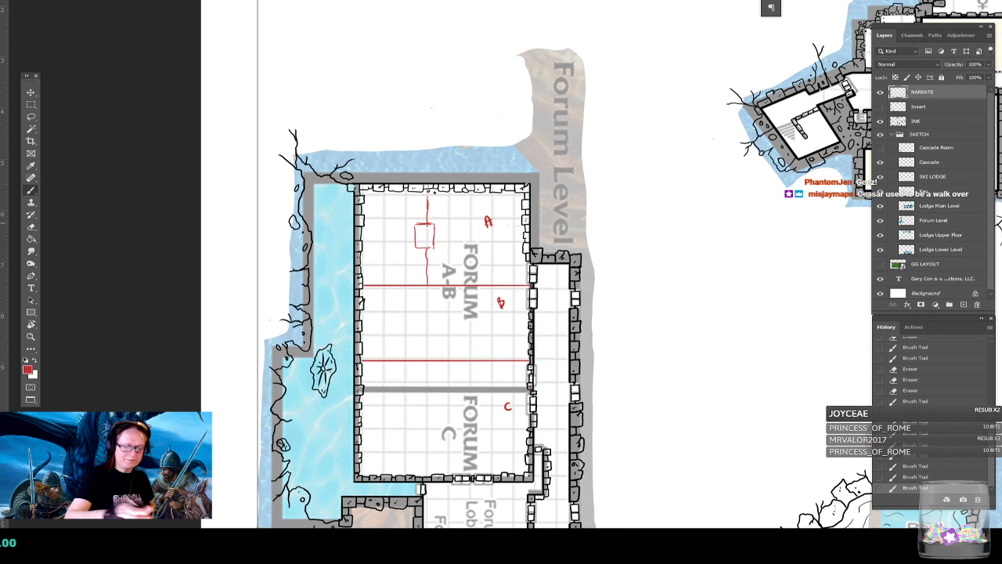
mouse_move(370, 372)
mouse_down()
mouse_move(423, 361)
mouse_move(368, 361)
mouse_move(532, 360)
mouse_move(476, 382)
mouse_move(363, 382)
mouse_move(375, 320)
mouse_up()
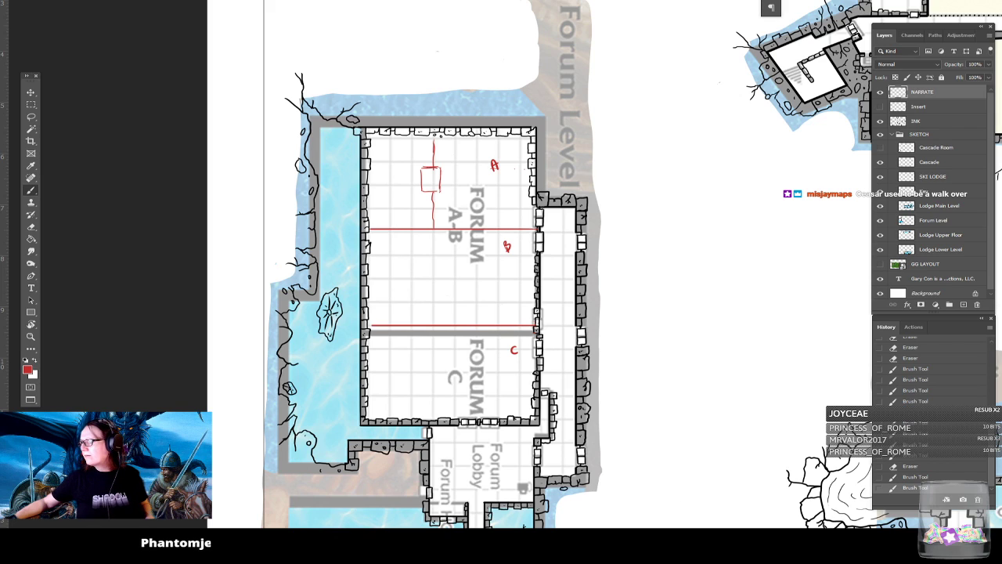
- Check the Forum C and Forum B page of 2020 Game Rooms.pdf against the revised divisions on the map
key(alt+Tab)
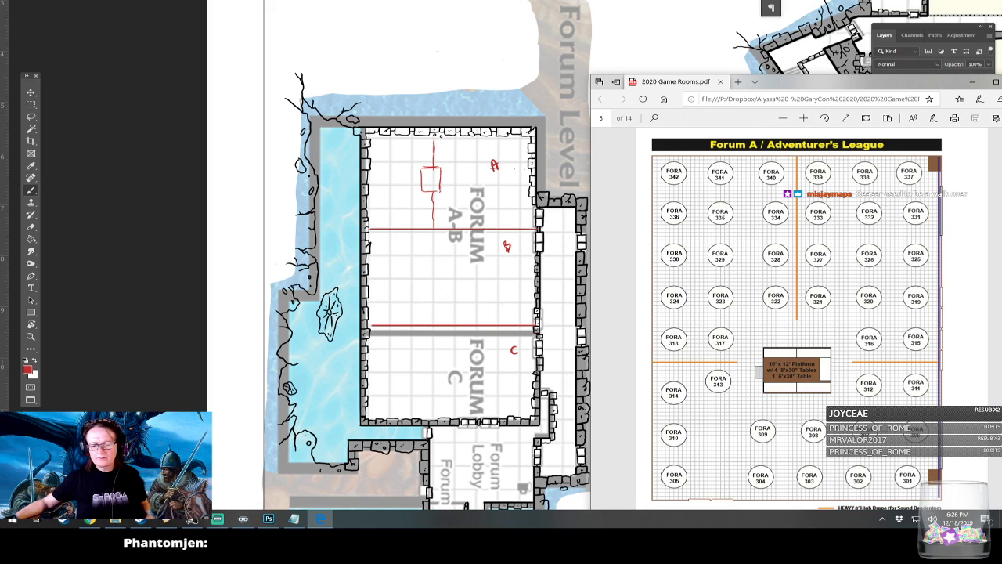
scroll(796, 313, down, 5)
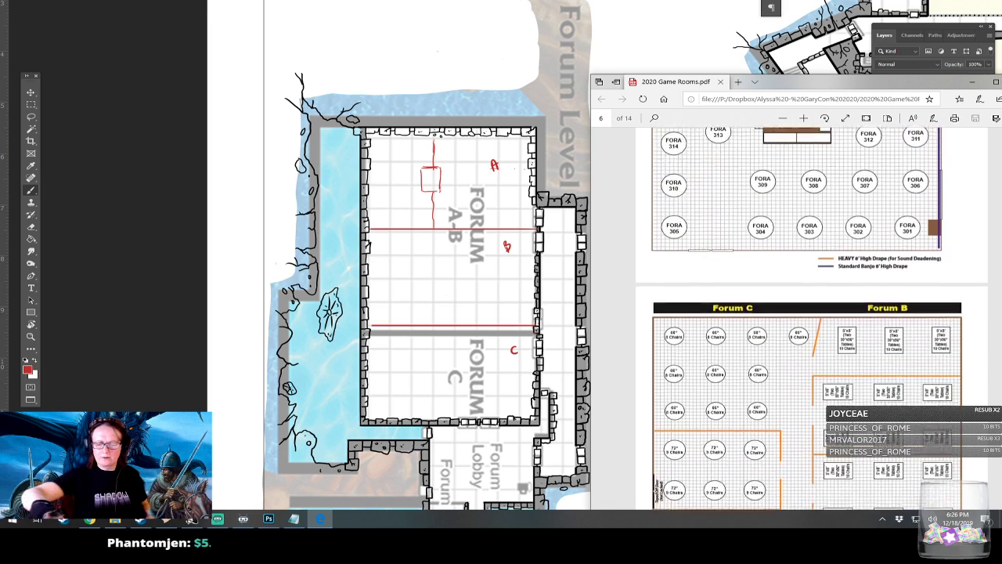
scroll(808, 298, up, 1)
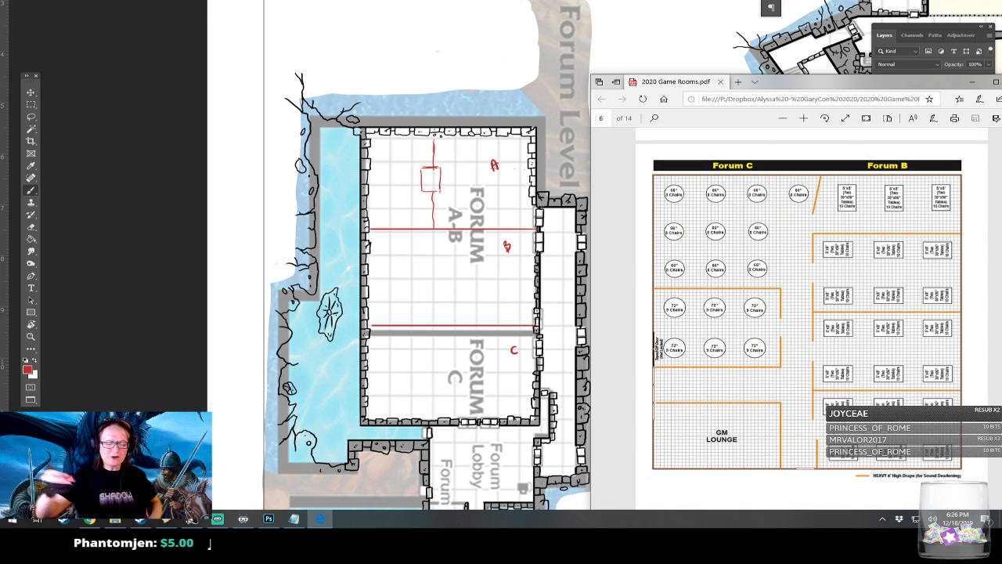
- Erase the red line between Forum B and C and redraw it slightly higher, nearly one grid square above the grey divider
click(536, 325)
drag(538, 325, 505, 327)
drag(372, 325, 524, 325)
drag(407, 326, 502, 324)
click(533, 325)
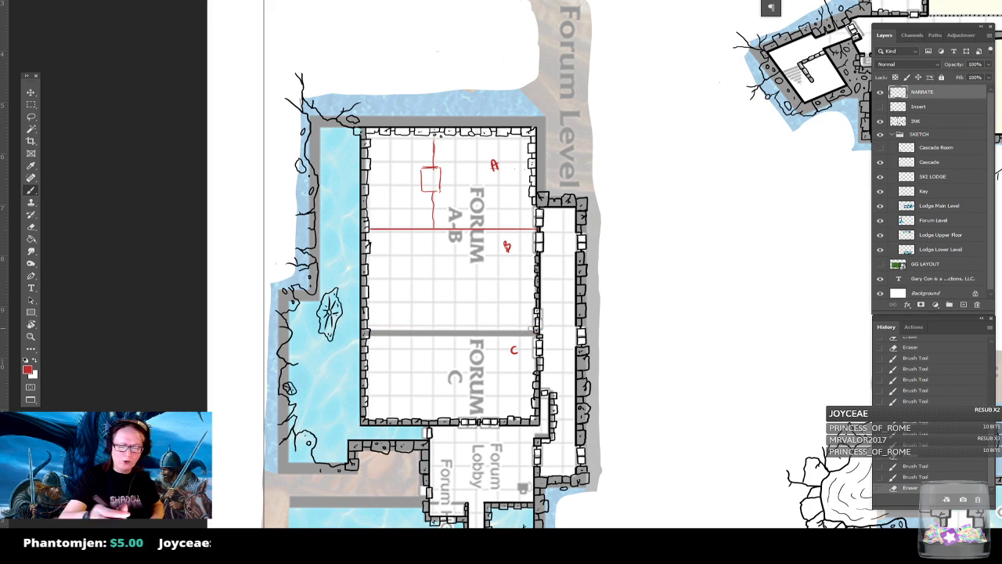
drag(537, 317, 368, 317)
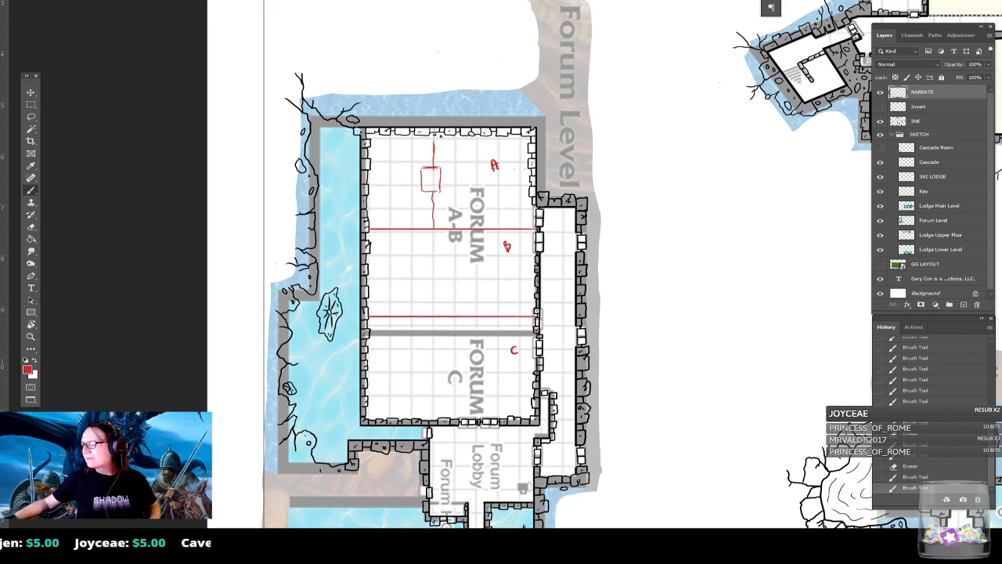
- Using the Forum C layout in 2020 Game Rooms.pdf, sketch the GM lounge corner and the neighbouring drape enclosure along Forum C's lobby-side wall
key(alt+Tab)
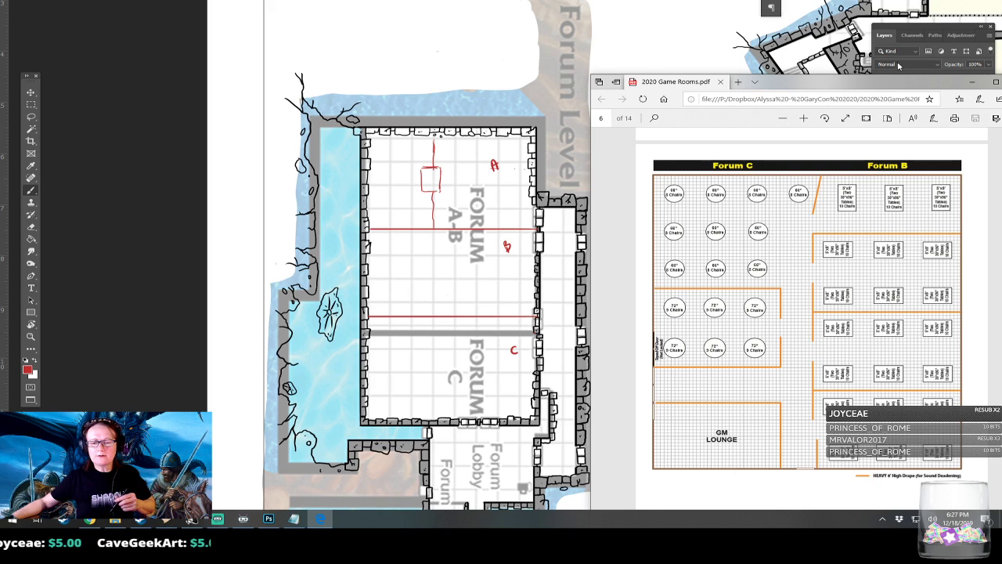
click(720, 62)
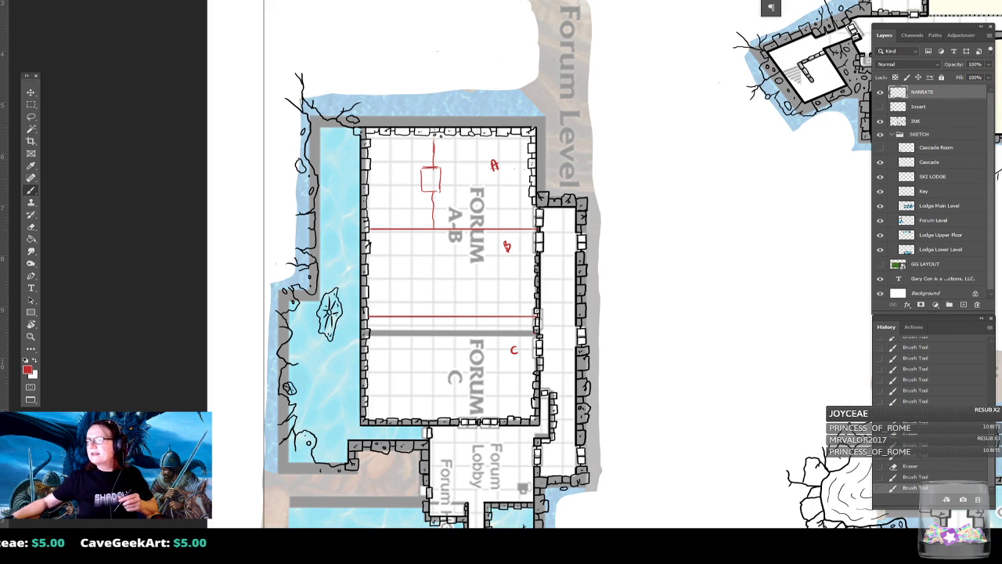
drag(502, 380, 502, 415)
mouse_move(502, 376)
mouse_down()
mouse_move(501, 417)
mouse_move(535, 374)
mouse_up()
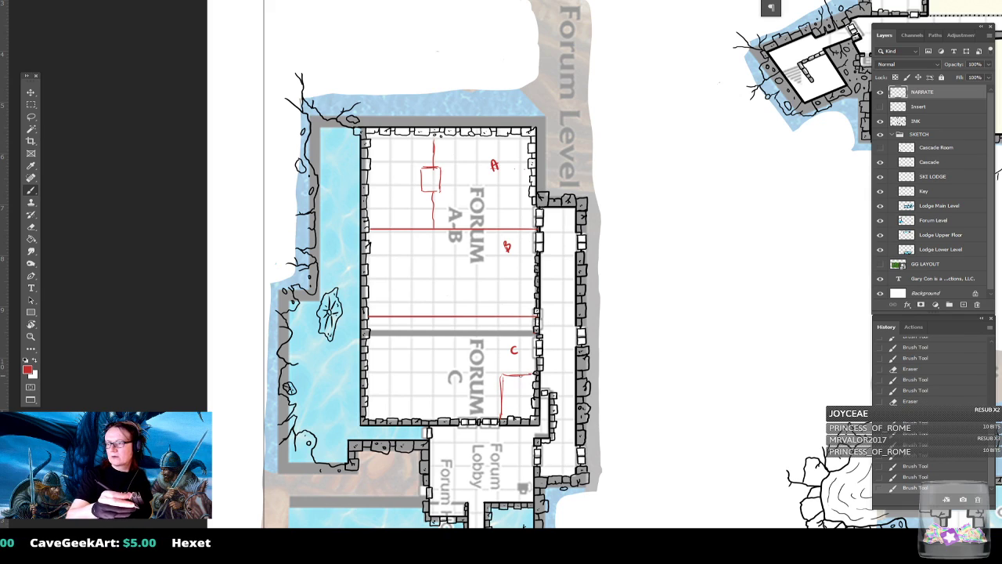
drag(455, 369, 455, 418)
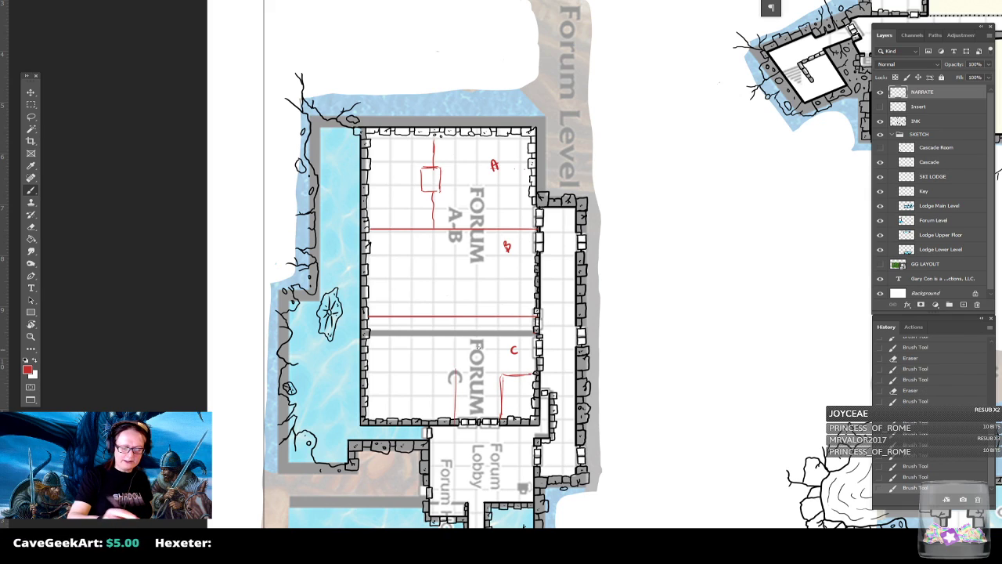
mouse_move(410, 370)
mouse_down()
mouse_move(460, 370)
mouse_move(410, 423)
mouse_move(435, 367)
mouse_move(462, 369)
mouse_up()
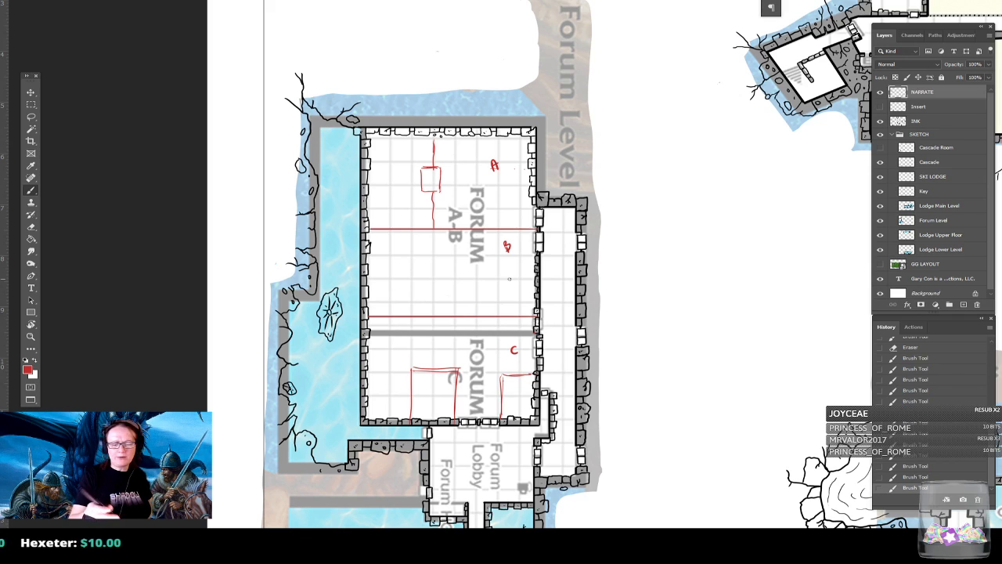
- Redraw the Forum B-C line about one and a half grid squares above the grey divider and add a parallel red line just below the divider
mouse_move(532, 317)
mouse_down()
mouse_move(380, 317)
mouse_move(431, 321)
mouse_up()
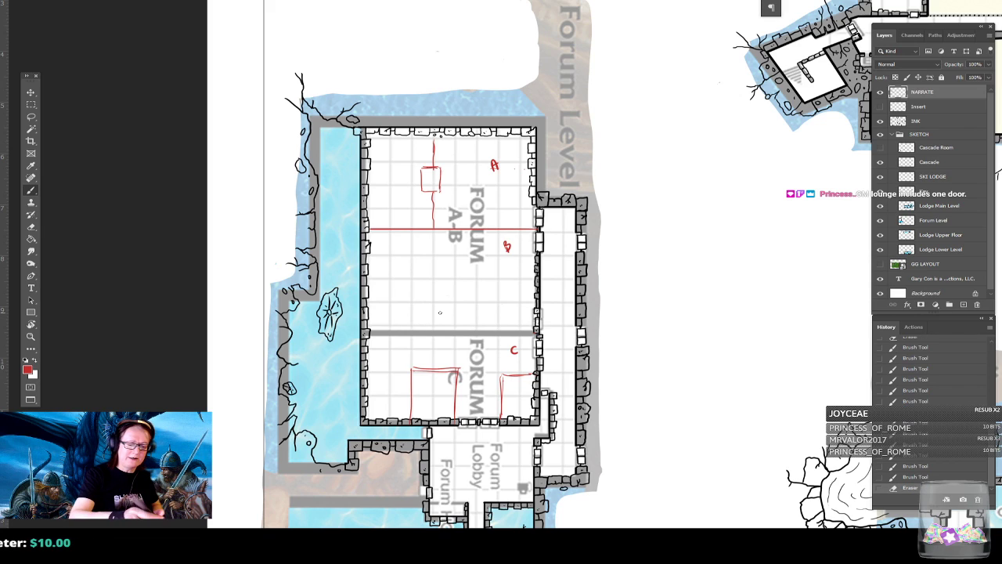
drag(369, 303, 537, 303)
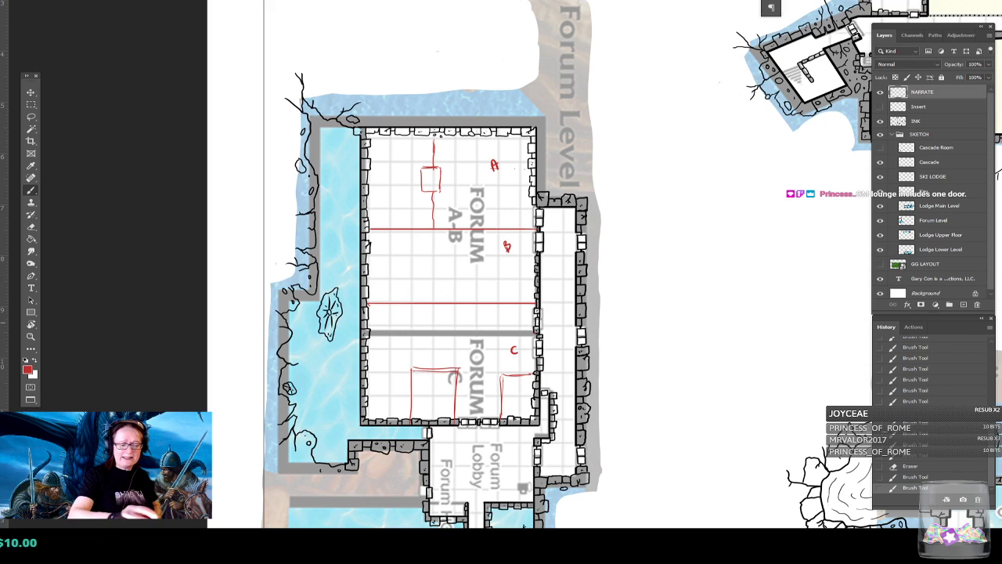
drag(368, 346, 532, 351)
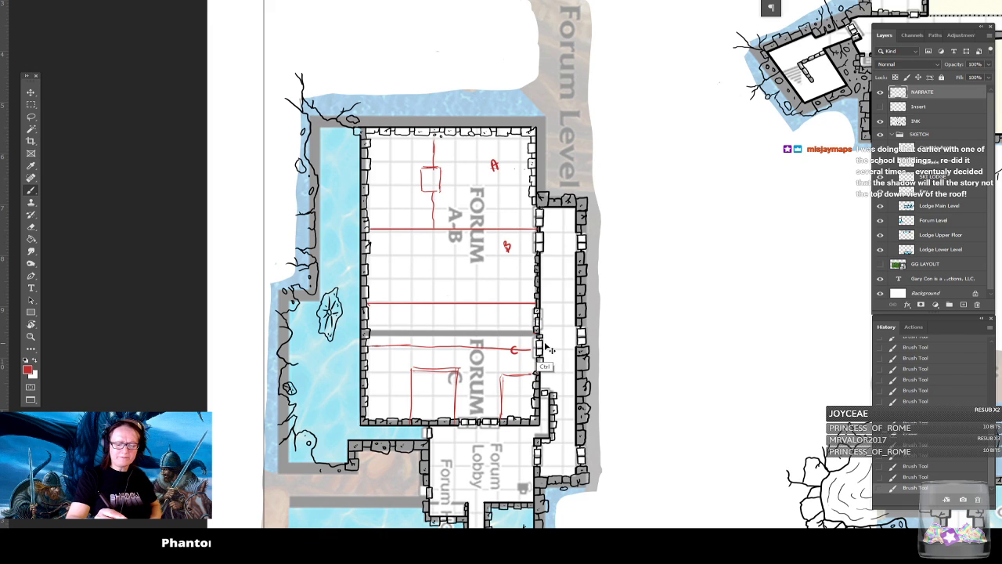
key(ctrl+z)
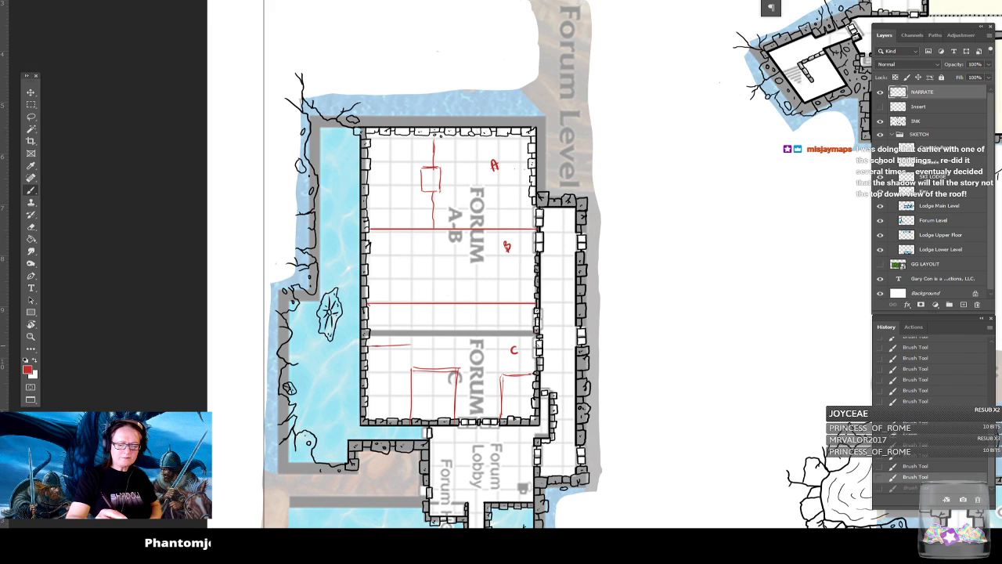
drag(537, 339, 369, 342)
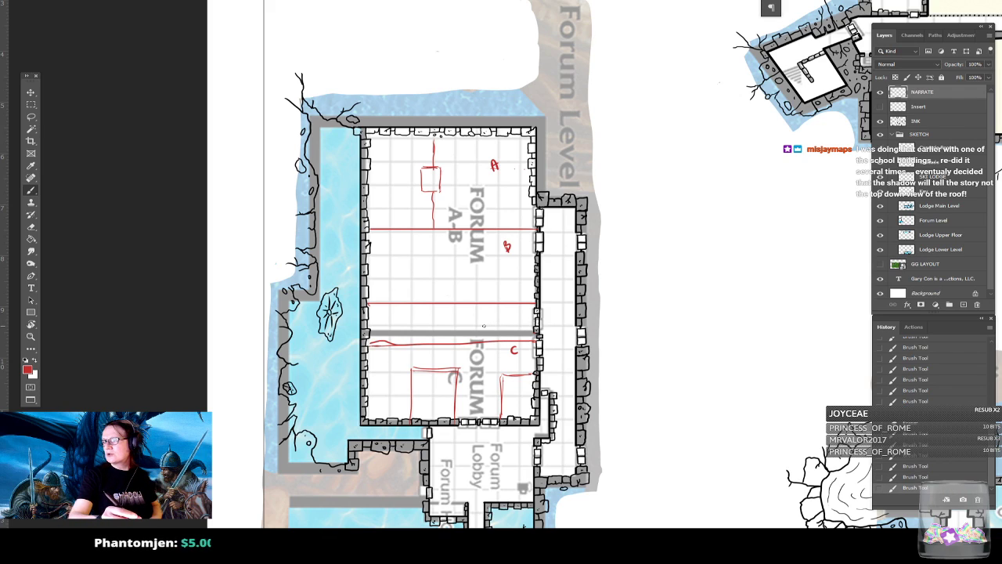
- Split the strip between the two red lines with three vertical dividers and redraw the lower line's outer end at a slant
drag(413, 306, 412, 335)
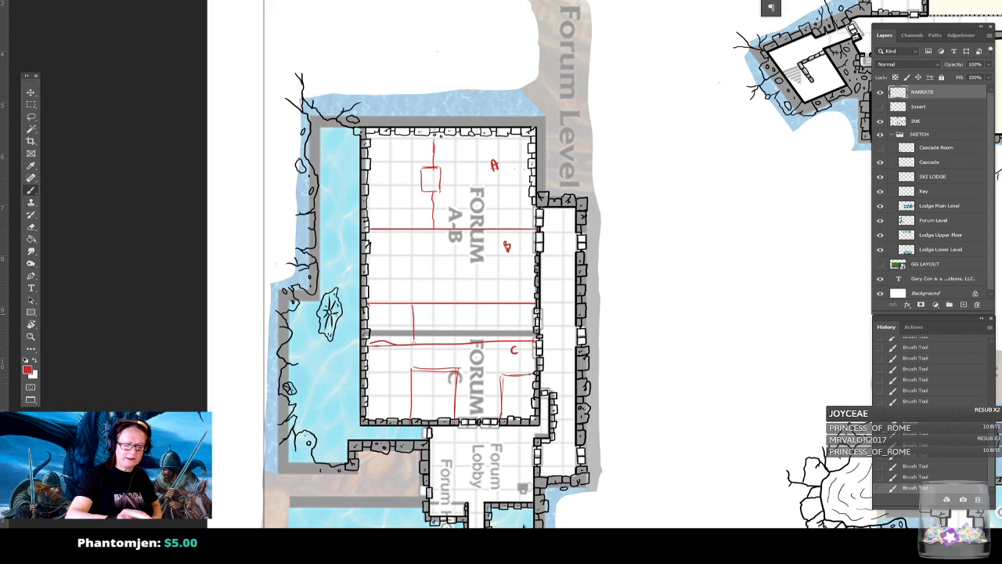
drag(458, 305, 458, 343)
drag(499, 303, 498, 345)
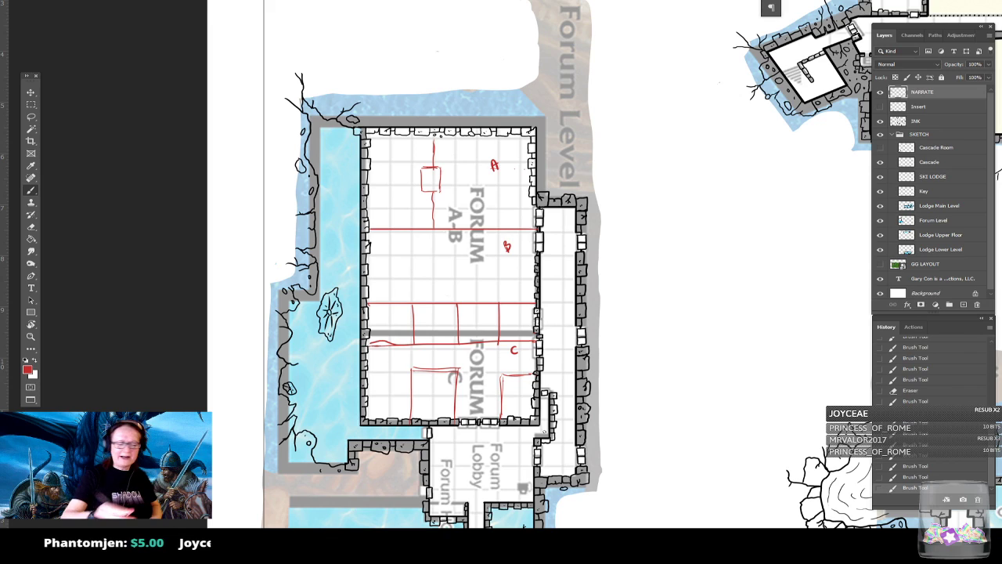
mouse_move(357, 349)
mouse_down()
mouse_move(413, 343)
mouse_move(372, 342)
mouse_move(413, 345)
mouse_move(391, 345)
mouse_up()
drag(370, 337, 414, 344)
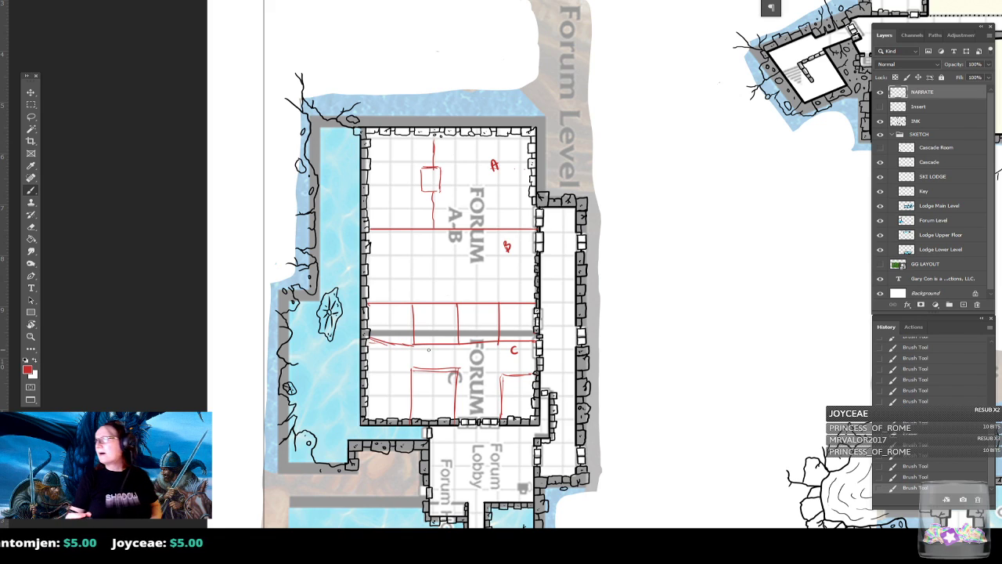
- Sketch round tables in Forum C's open area and drape enclosure, and small rectangular tables in the first compartment of the divided strip
mouse_move(376, 362)
mouse_down()
mouse_move(396, 369)
mouse_move(377, 387)
mouse_move(397, 387)
mouse_move(390, 401)
mouse_move(444, 386)
mouse_move(423, 397)
mouse_move(445, 398)
mouse_move(420, 413)
mouse_move(445, 411)
mouse_up()
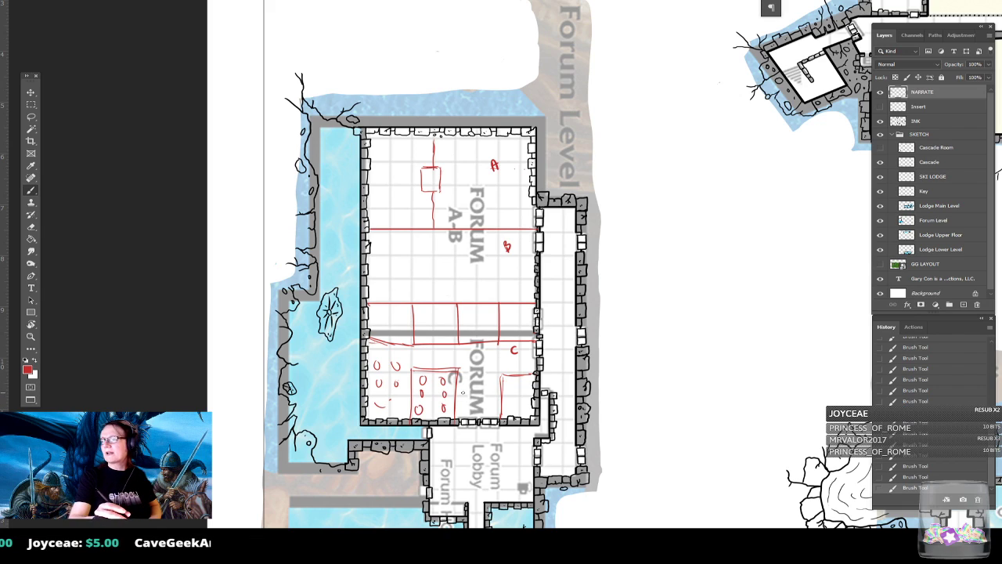
drag(535, 375, 502, 374)
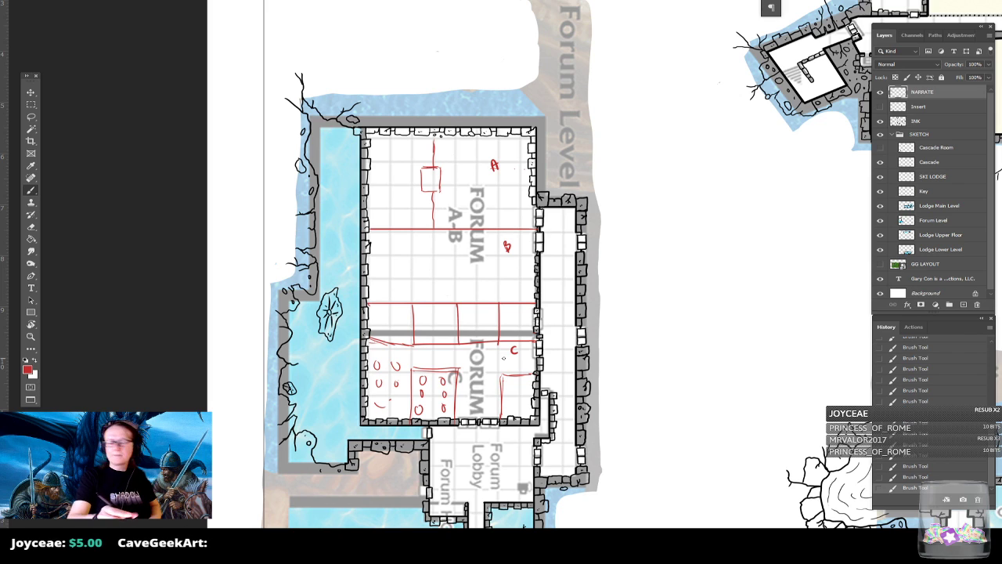
mouse_move(386, 333)
mouse_down()
mouse_move(399, 334)
mouse_move(395, 314)
mouse_move(276, 239)
mouse_up()
scroll(395, 330, down, 2)
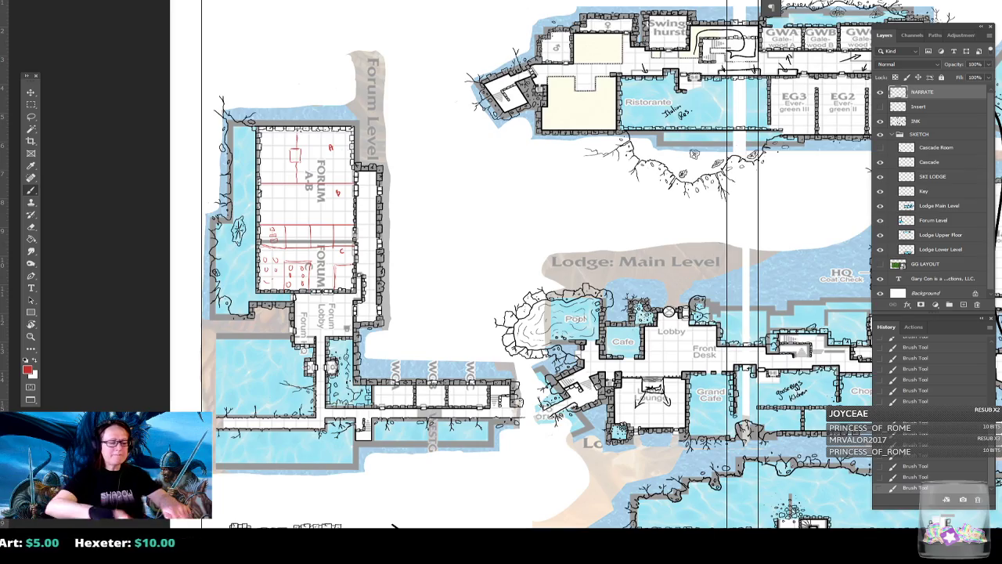
scroll(312, 271, up, 5)
scroll(311, 271, down, 3)
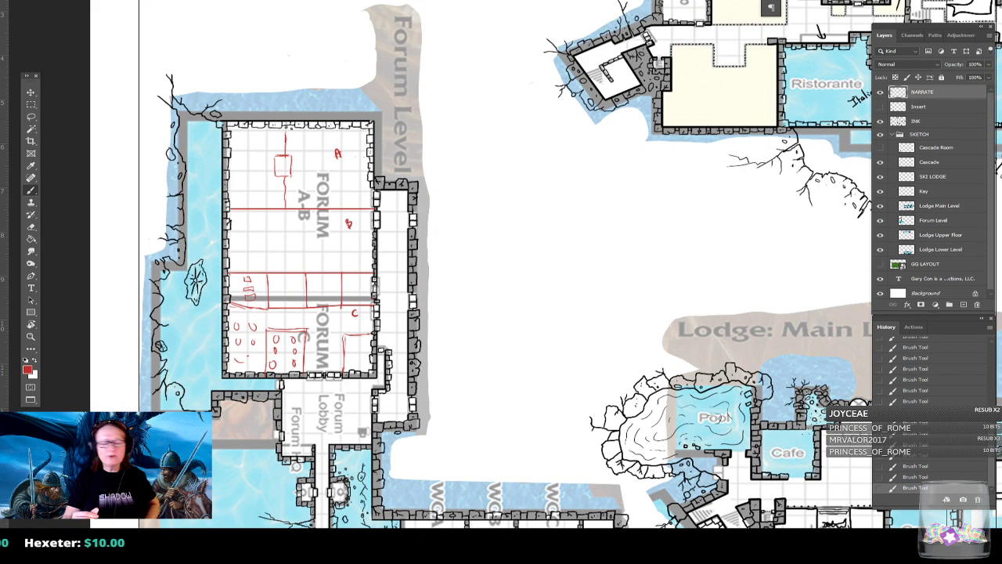
- Mark a possible door in the GM lounge corner with a red "d?" and an arrow pointing to the lobby-side wall
scroll(303, 345, up, 3)
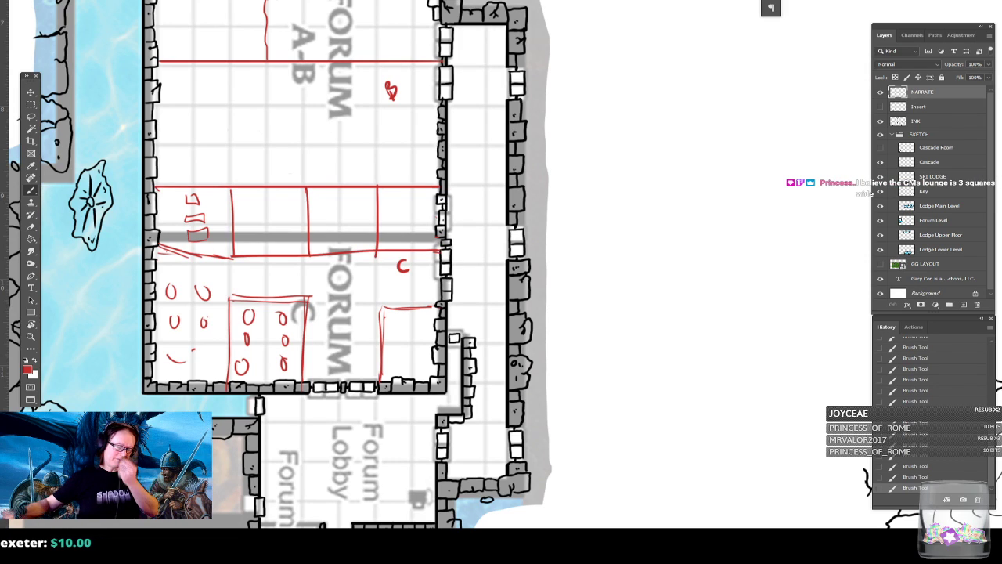
mouse_move(397, 350)
mouse_down()
mouse_move(403, 343)
mouse_move(401, 372)
mouse_up()
click(407, 346)
mouse_move(397, 365)
mouse_down()
mouse_move(406, 365)
mouse_move(356, 345)
mouse_up()
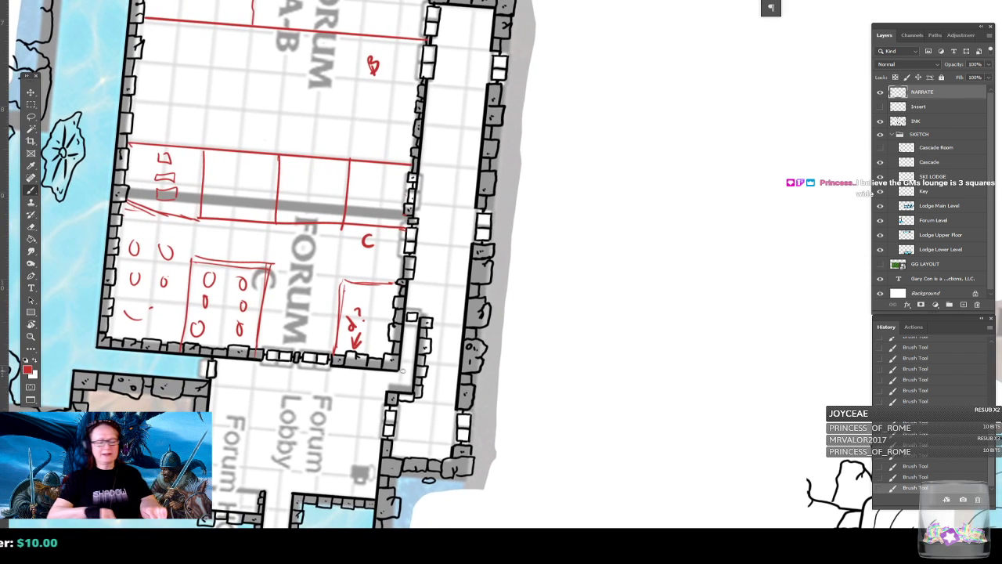
key(Escape)
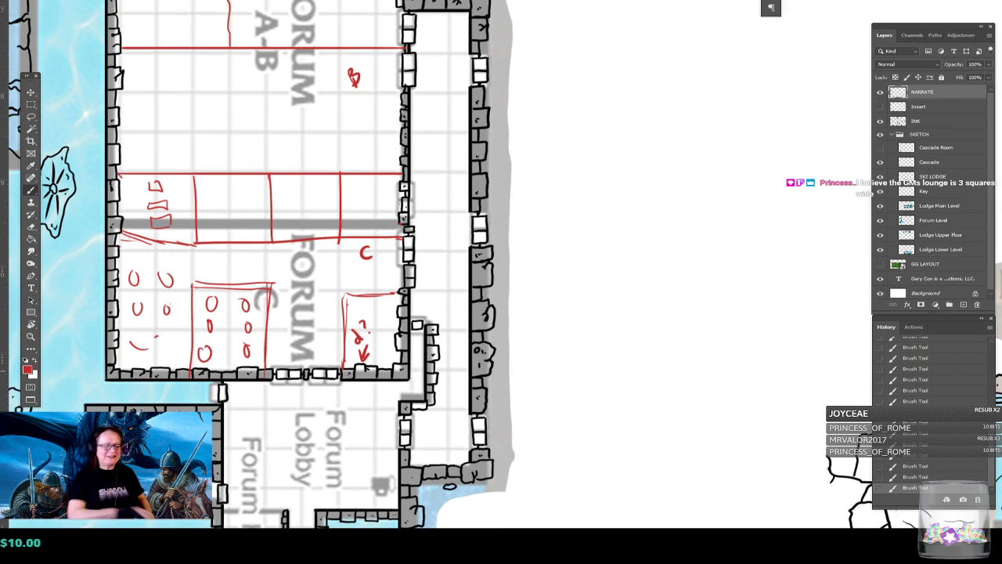
- Review the overall map, including the Forum and Lodge levels, and examine the walls and doors around the Loramoor room
scroll(501, 265, down, 6)
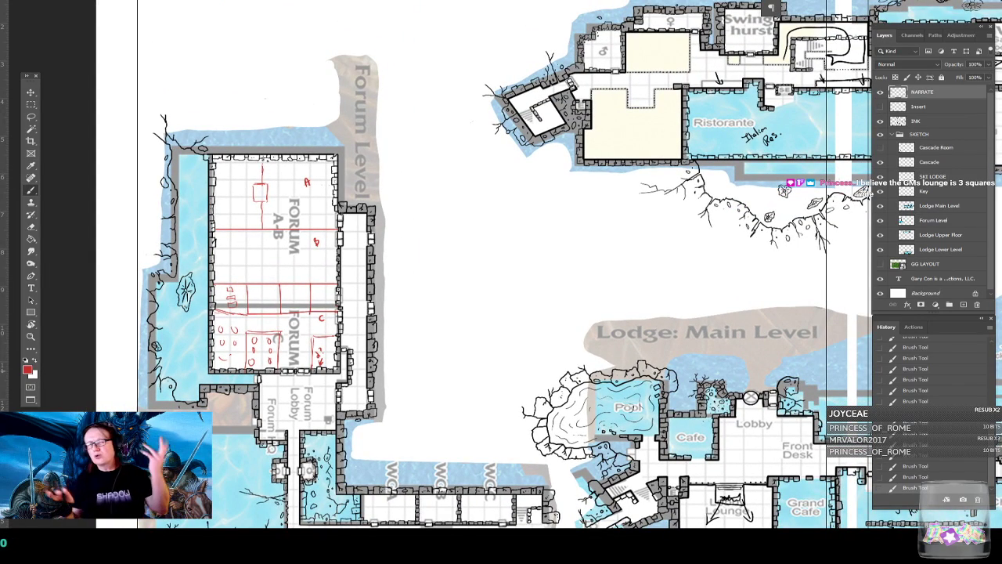
drag(501, 265, 459, 260)
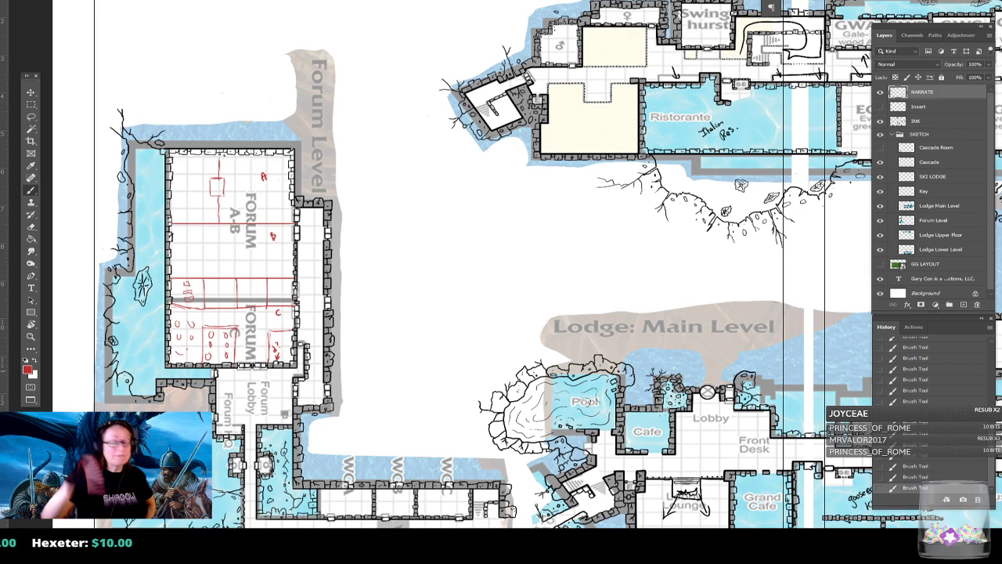
drag(502, 282, 521, 239)
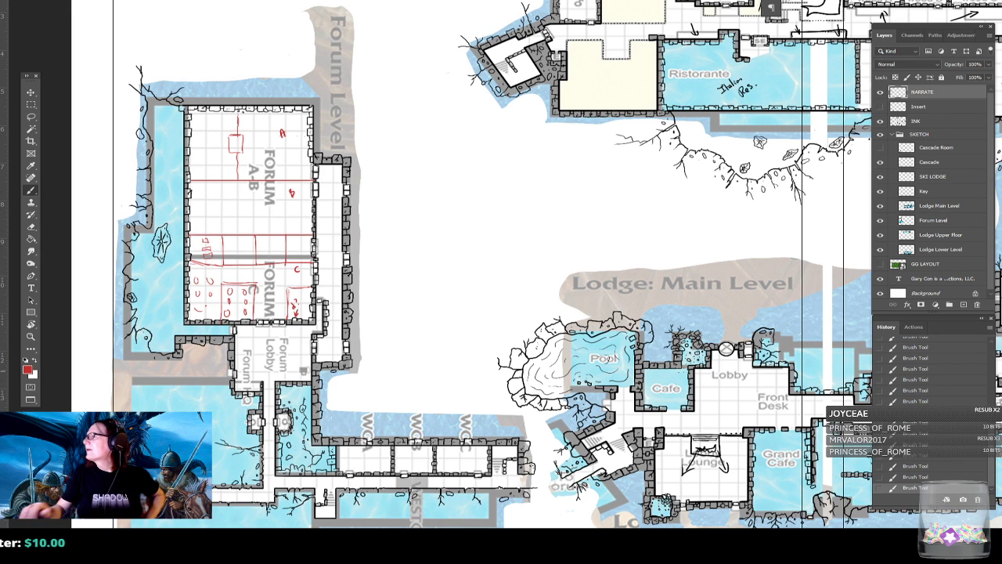
scroll(254, 501, down, 1)
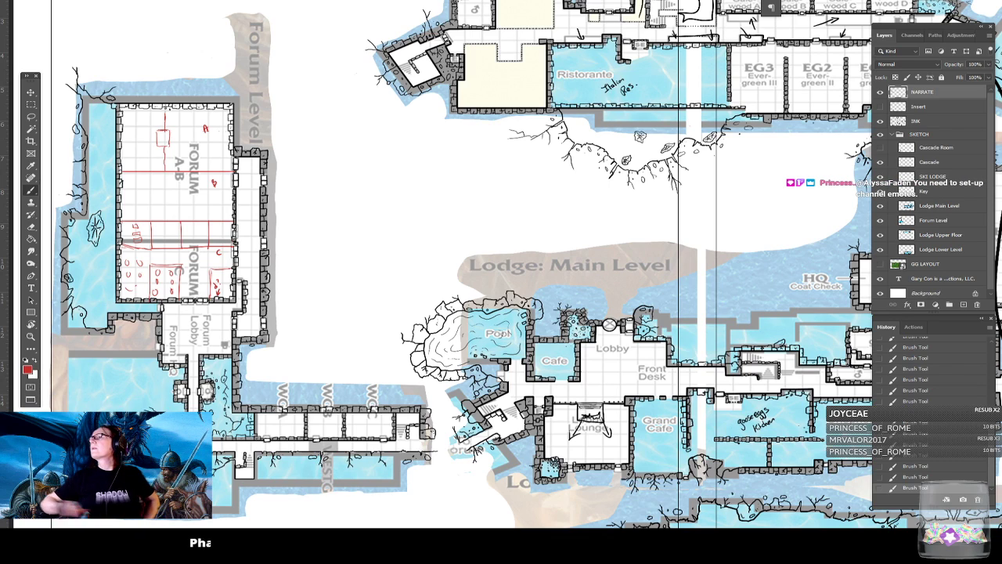
key(ctrl+minus)
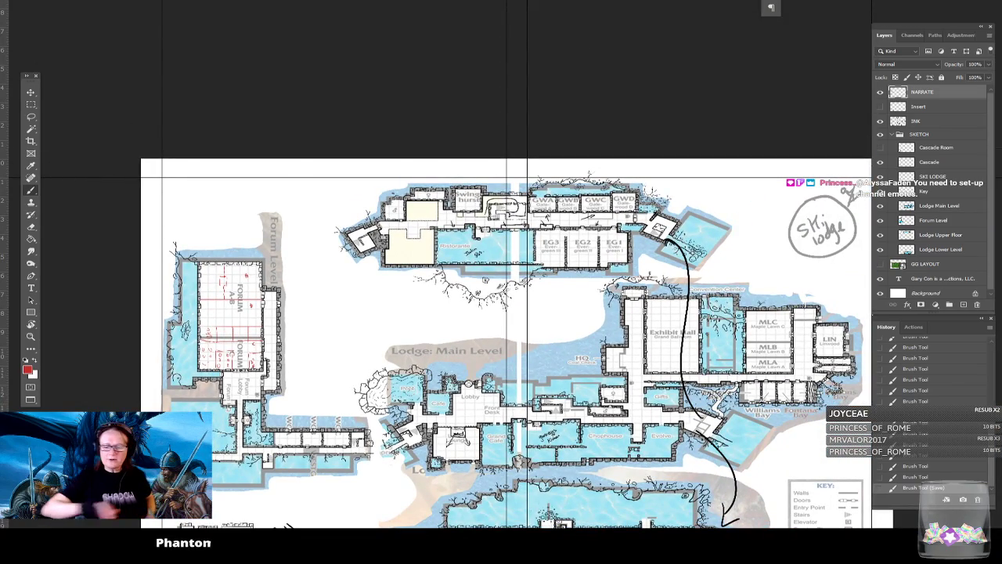
scroll(501, 313, down, 3)
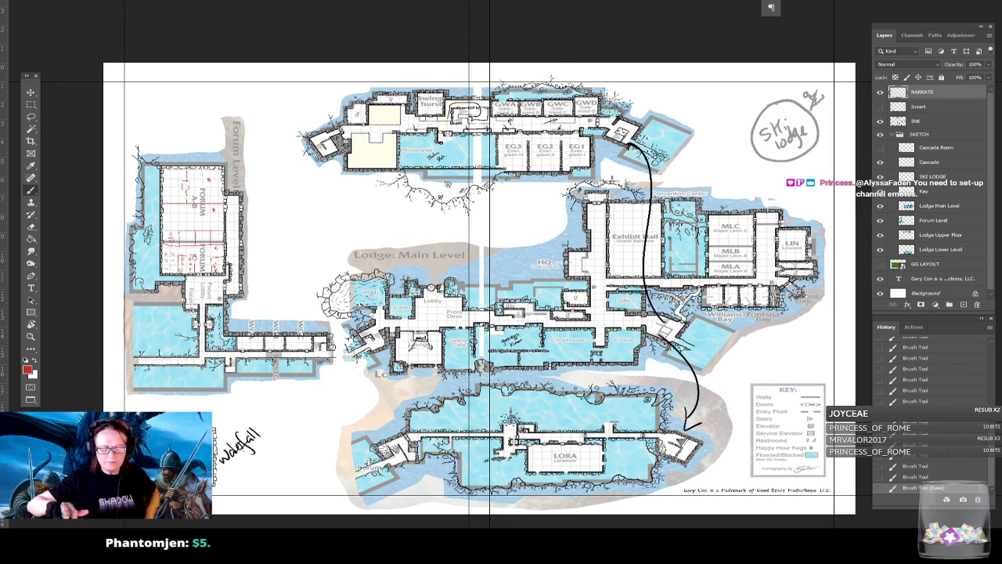
scroll(501, 313, down, 2)
scroll(462, 381, up, 5)
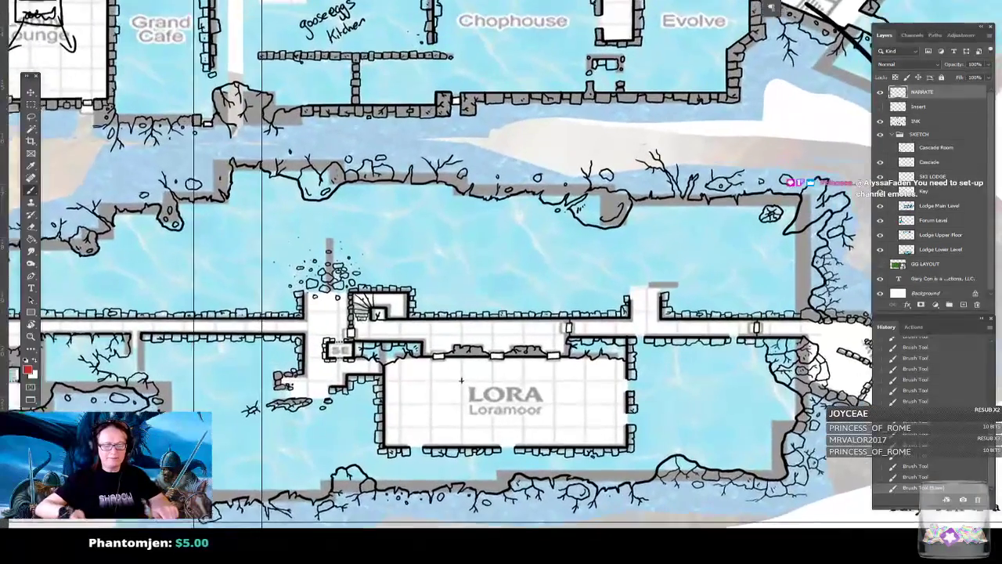
scroll(462, 381, up, 1)
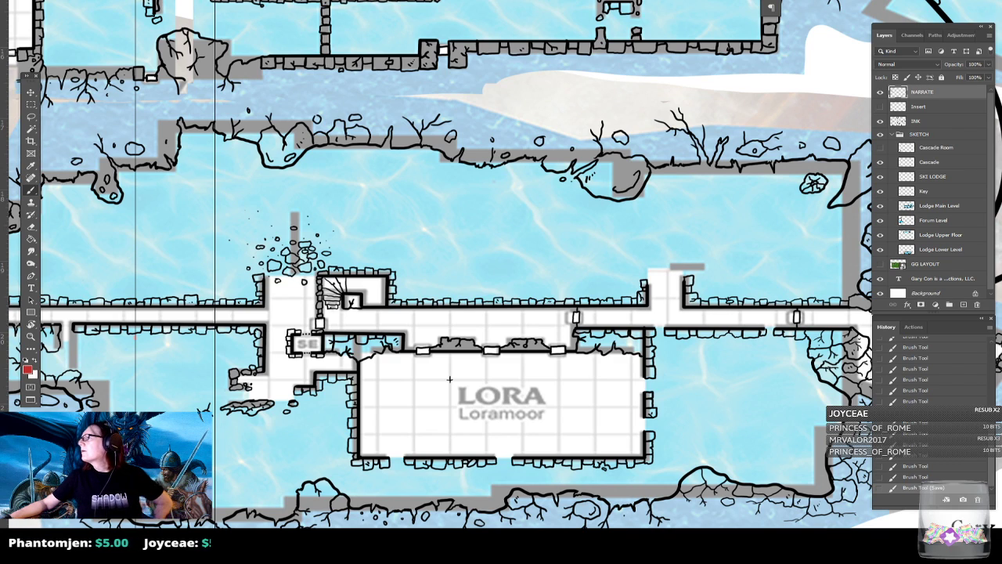
- Bring up 2020 Game Rooms.pdf beside the map and find the Loramoor room layout
drag(1001, 17, 681, 57)
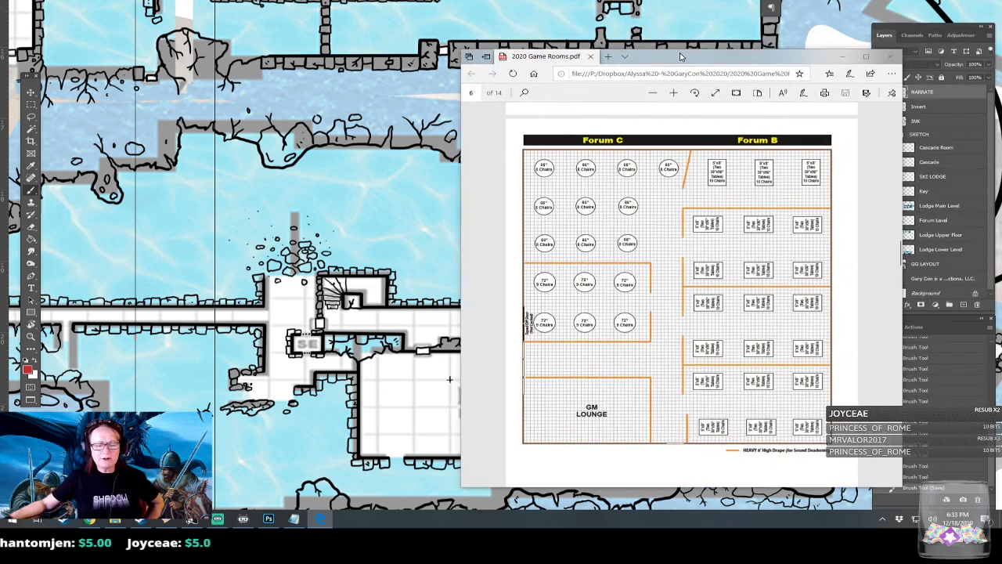
scroll(703, 200, down, 3)
scroll(711, 229, down, 10)
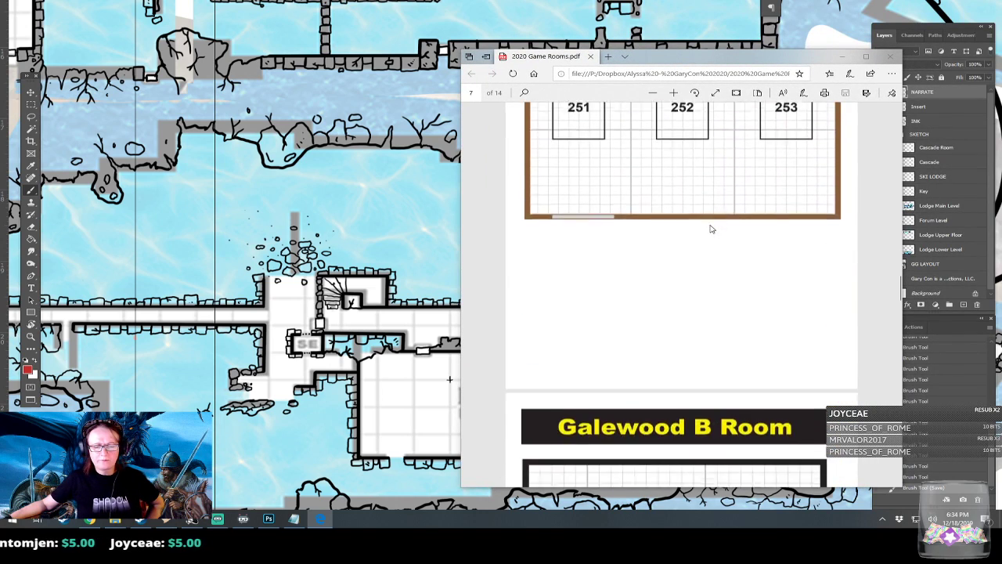
scroll(711, 228, down, 10)
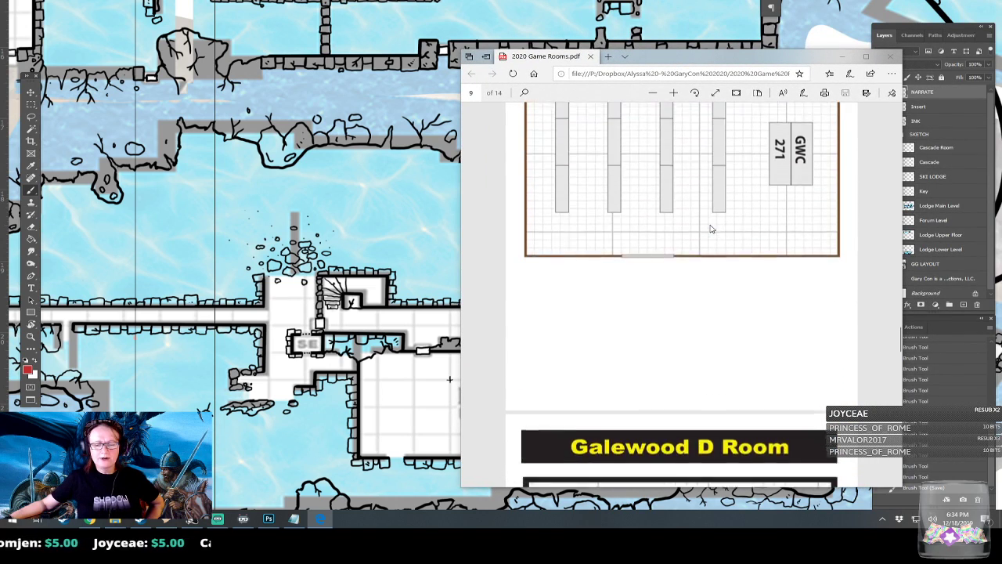
scroll(711, 229, down, 4)
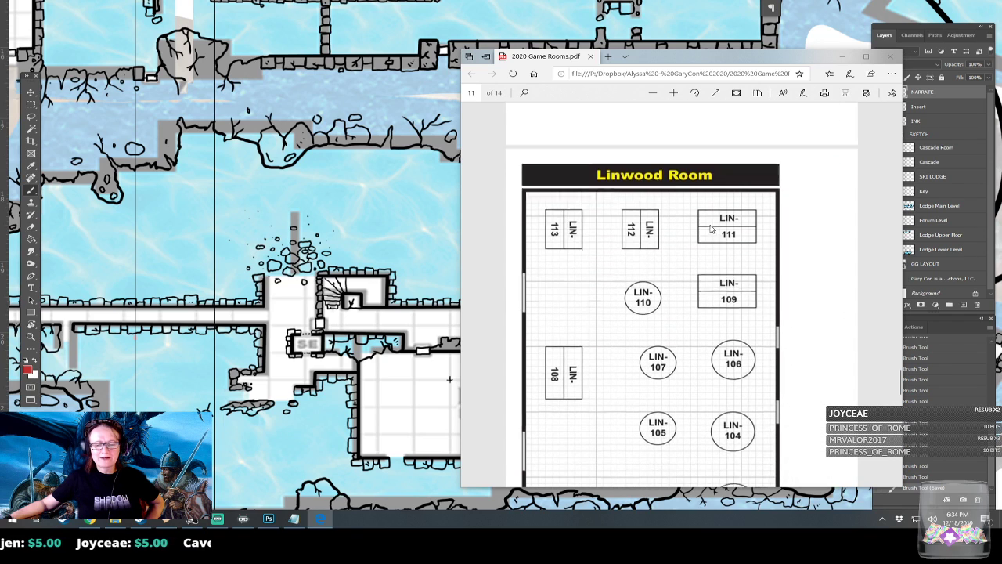
scroll(711, 229, down, 5)
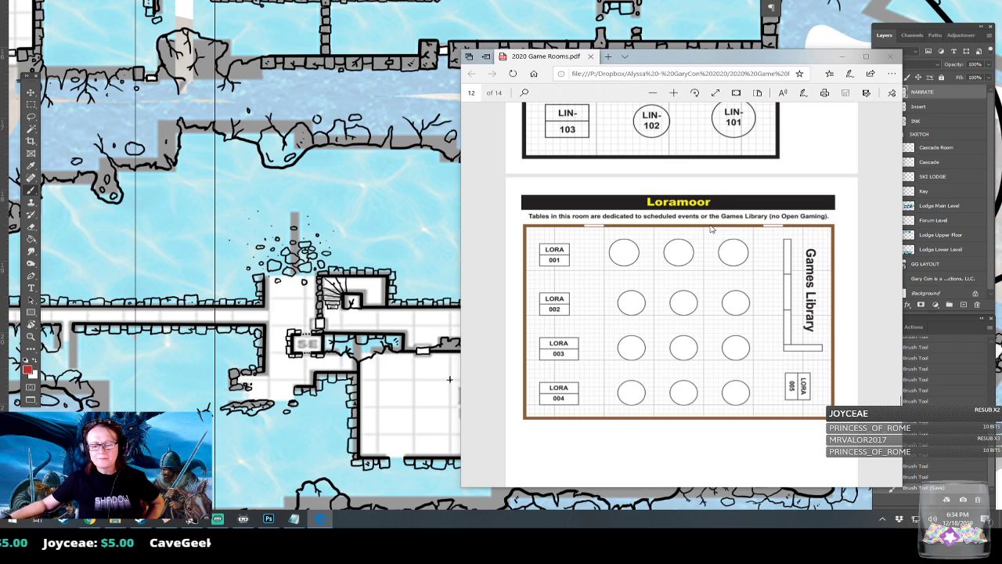
- Examine the Loramoor table layout and Games Library area on page 12 of 2020 Game Rooms.pdf
scroll(711, 228, down, 5)
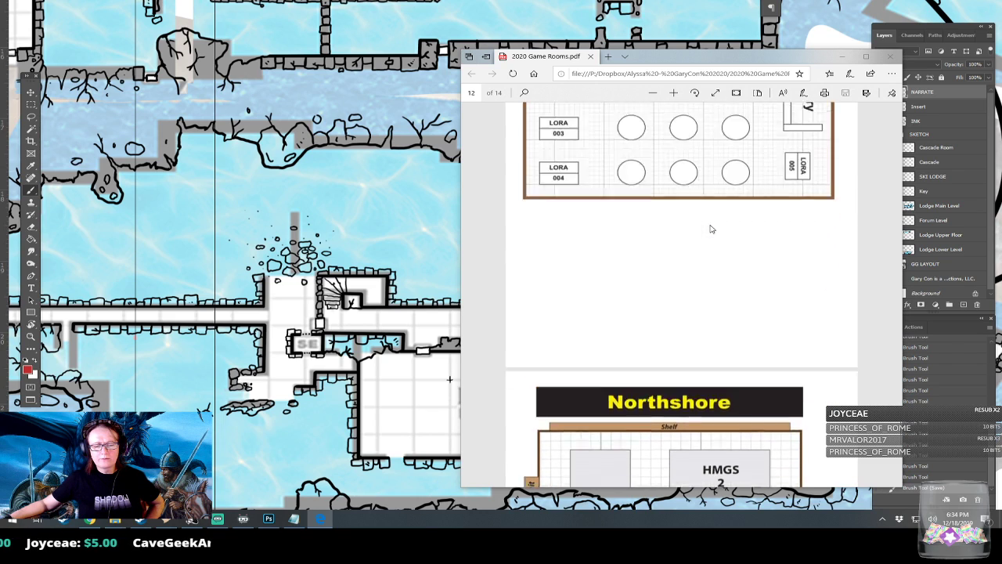
scroll(711, 229, up, 3)
scroll(711, 228, down, 5)
scroll(711, 229, up, 5)
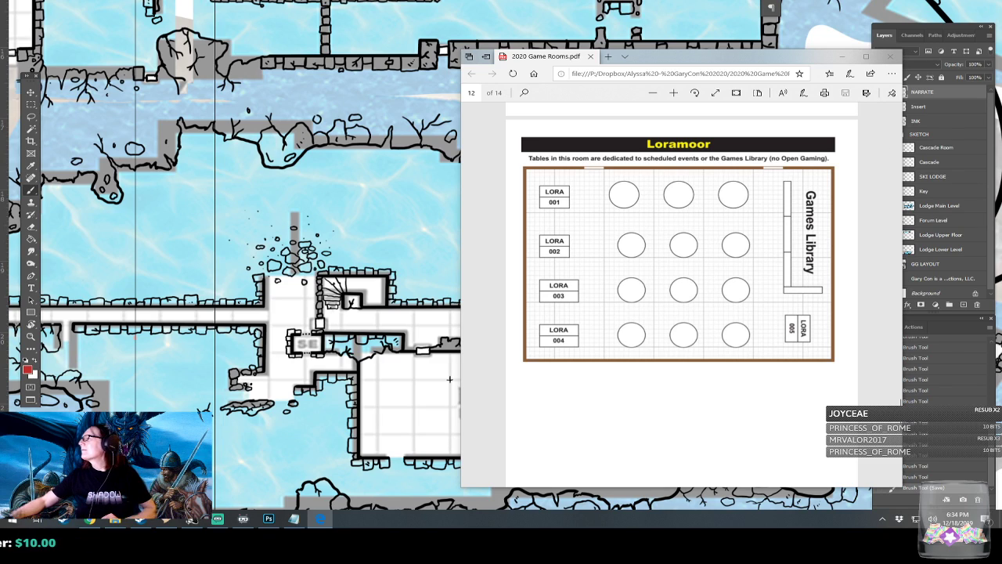
key(alt+Tab)
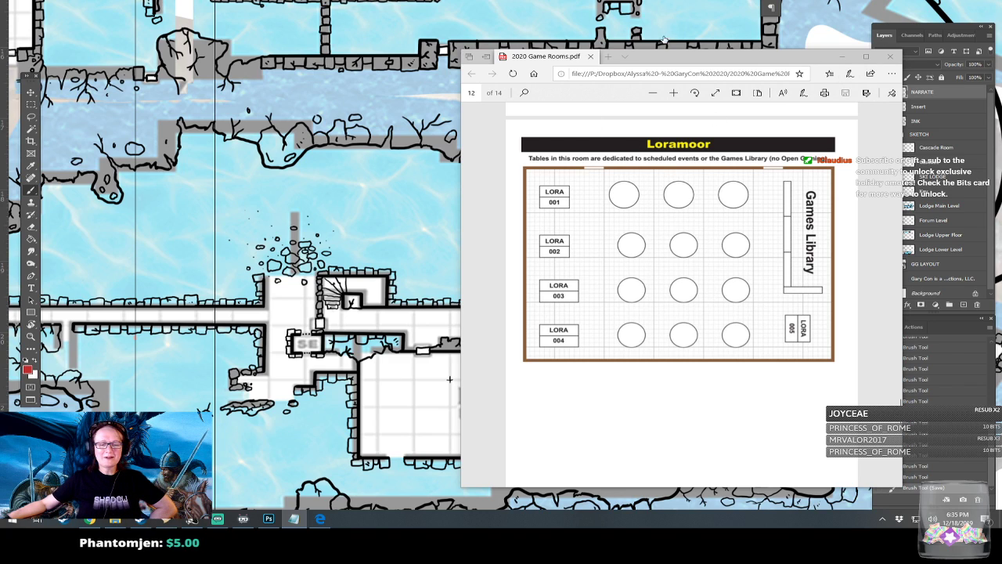
- Reposition the 2020 Game Rooms.pdf window to compare its Loramoor layout with the Loramoor room on the map
drag(666, 61, 748, 60)
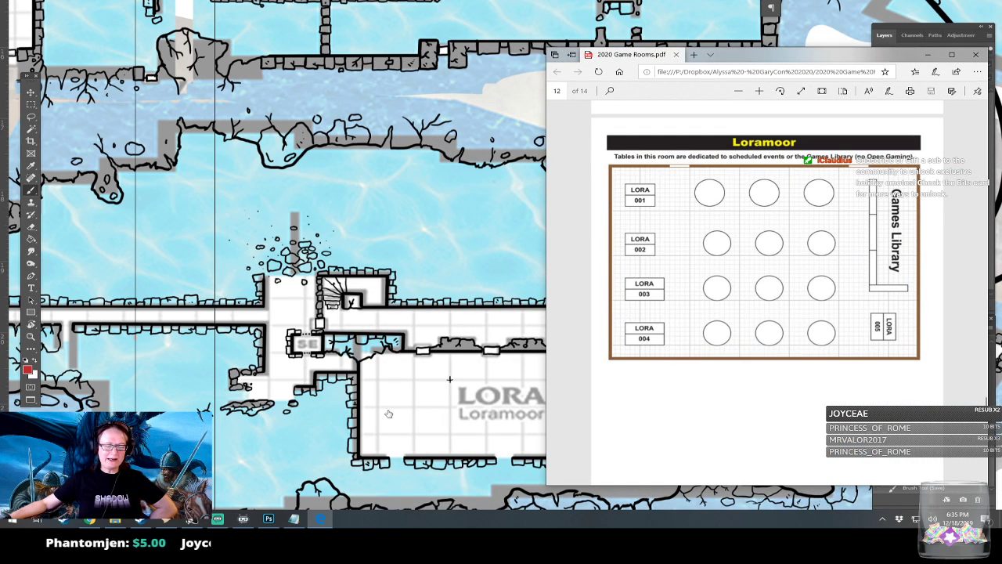
drag(730, 58, 817, 169)
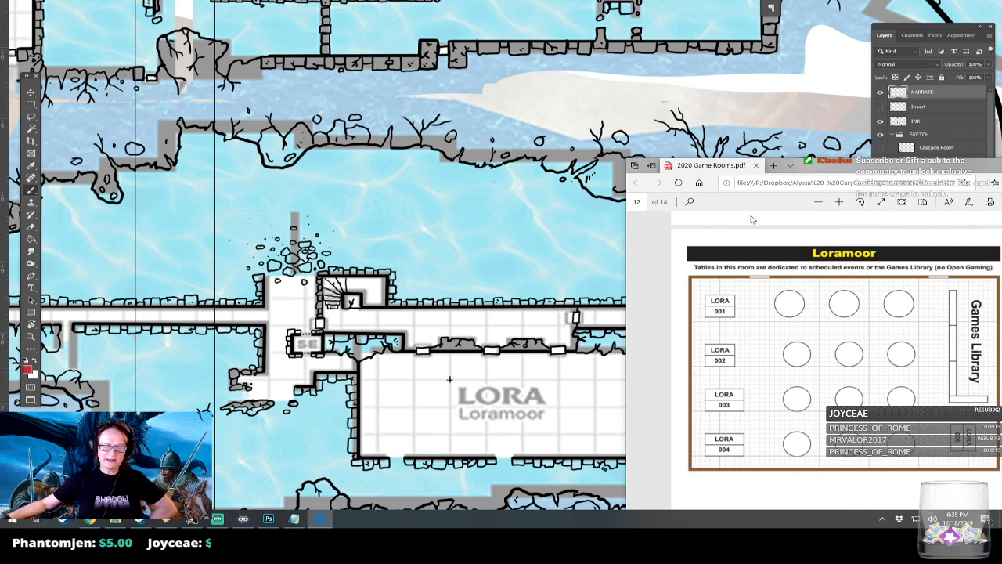
drag(625, 462, 721, 450)
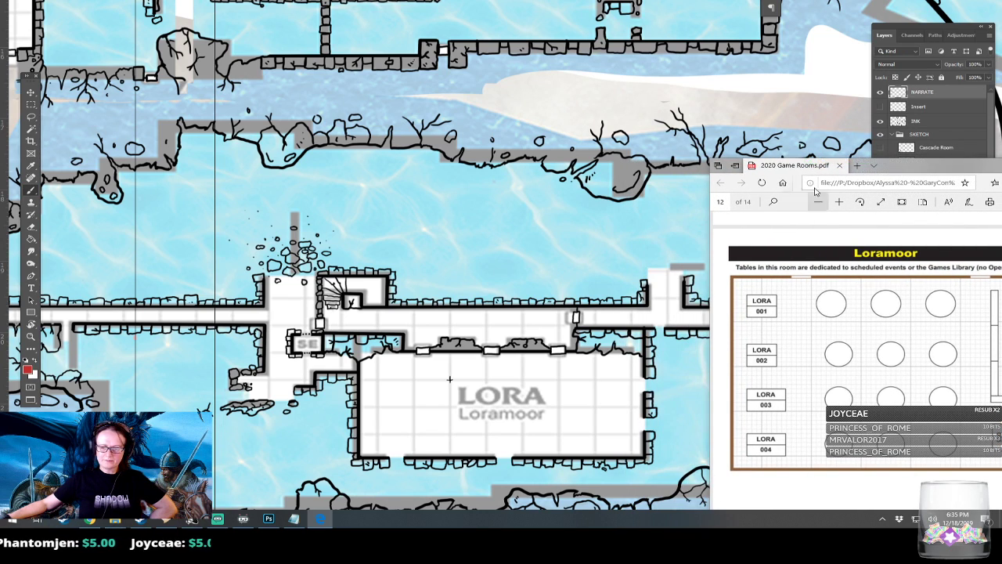
drag(896, 166, 834, 156)
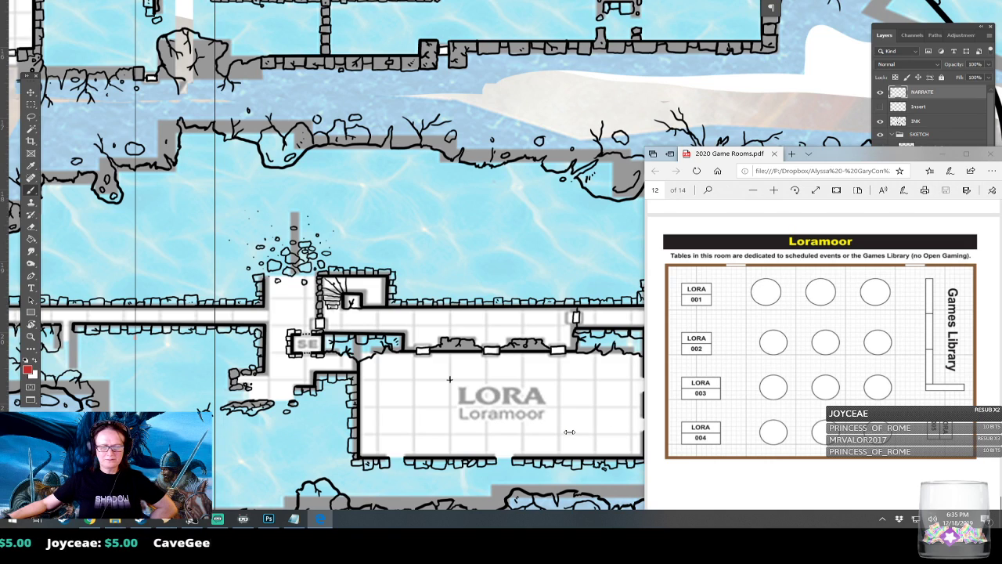
drag(841, 160, 822, 114)
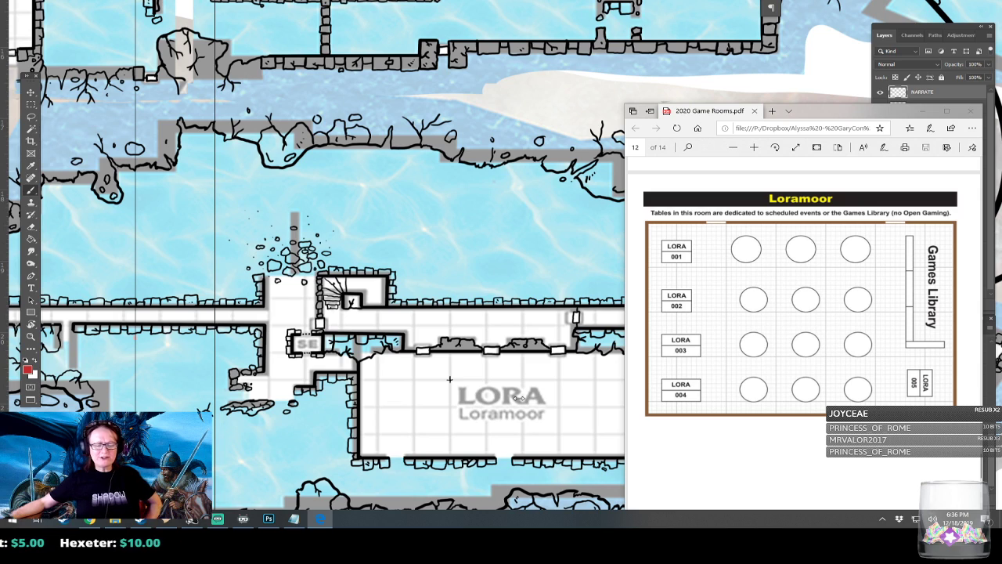
drag(853, 117, 823, 94)
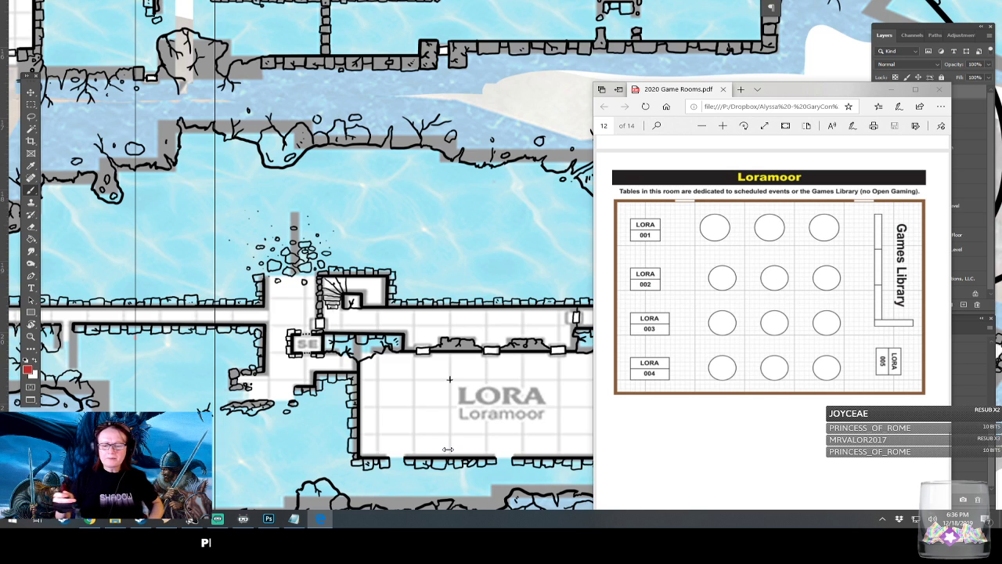
- Switch to Photoshop and, on the INK layer, ink black end stones for a dividing wall at Loramoor's upper and lower walls
key(alt+Tab)
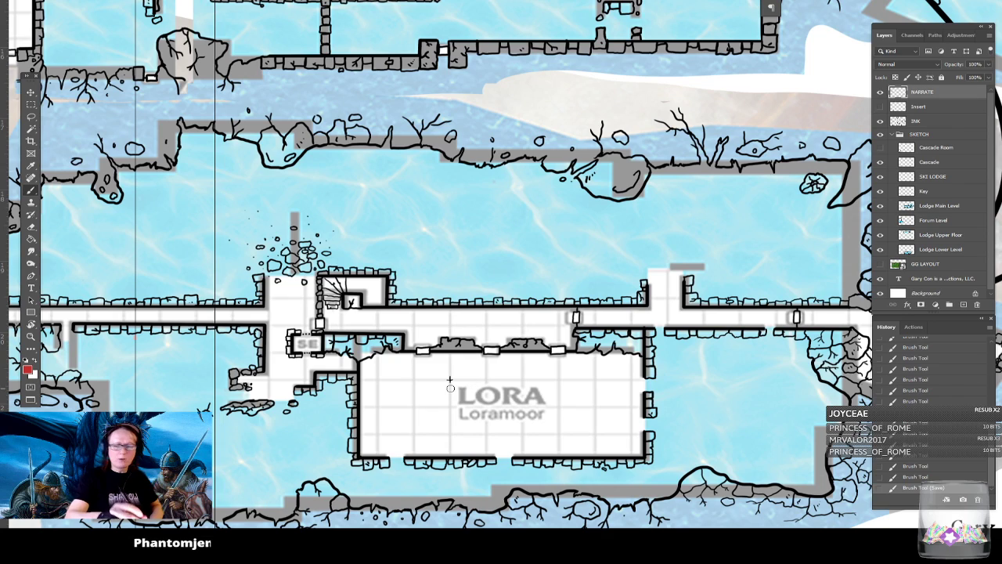
click(918, 121)
key(e)
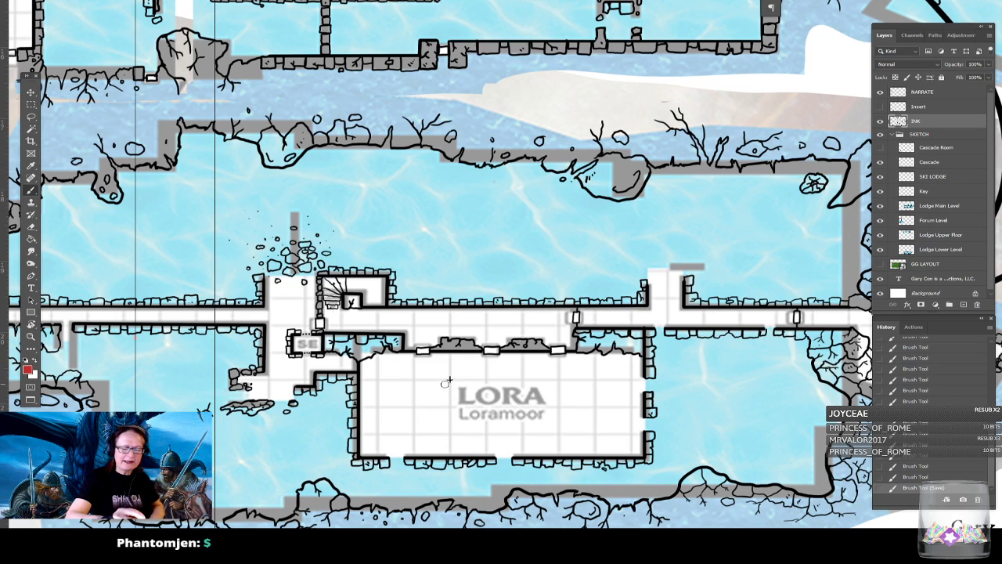
click(451, 389)
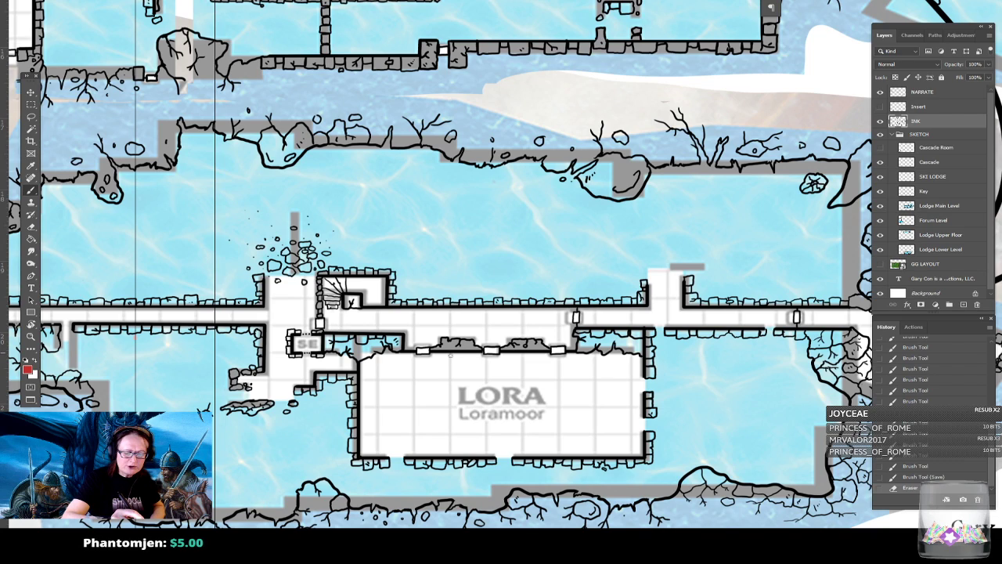
key(b)
drag(453, 356, 461, 356)
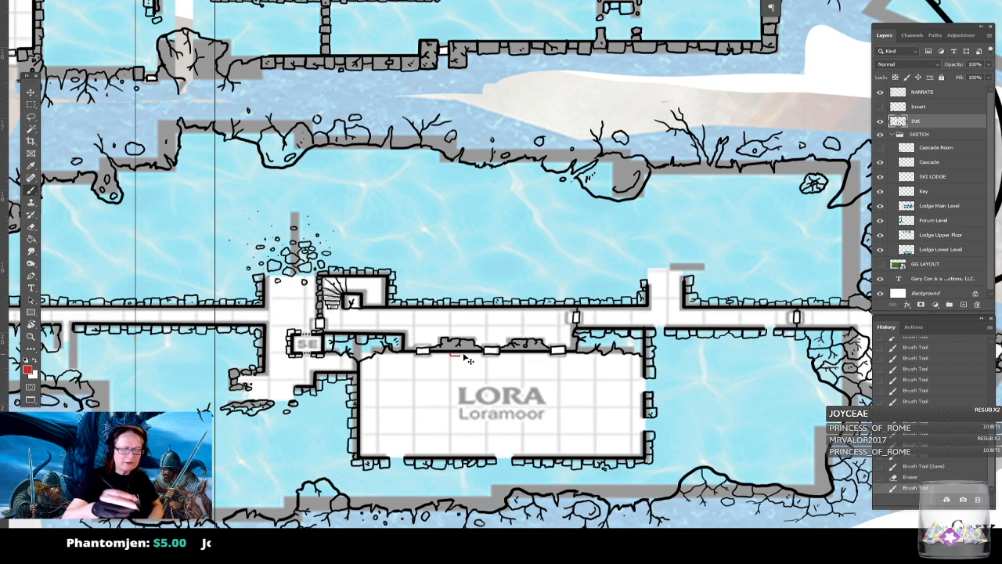
key(ctrl+z)
key(d)
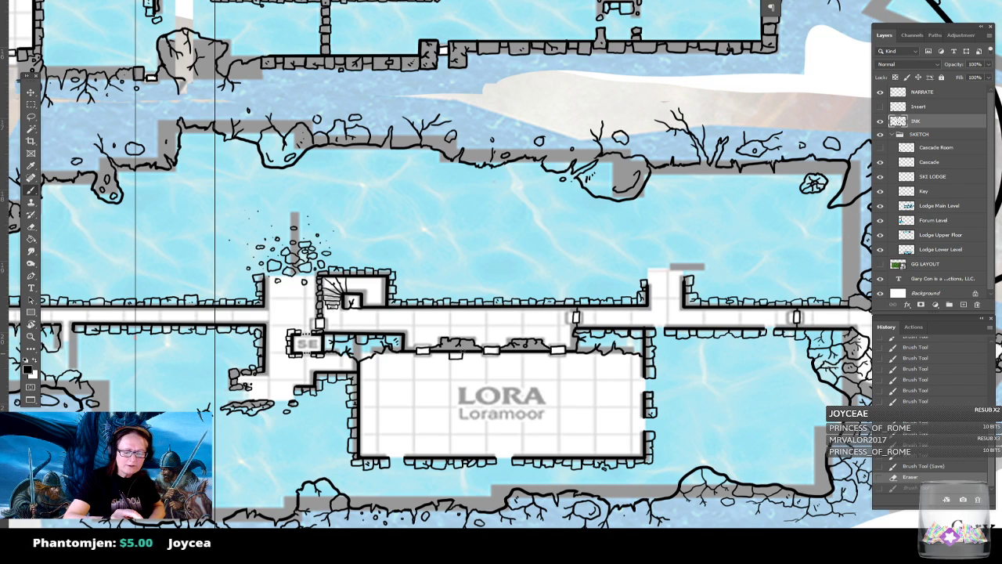
click(456, 354)
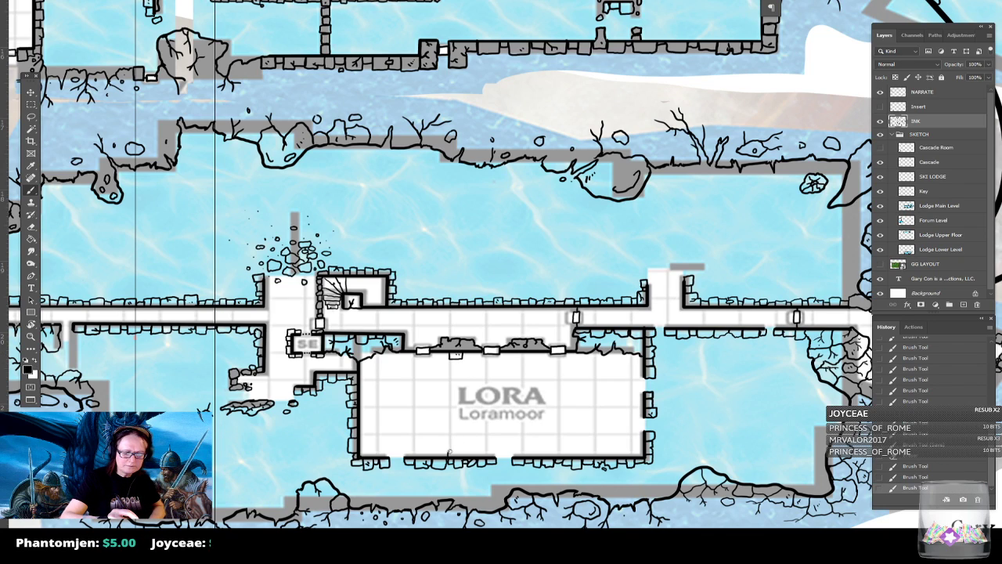
key(ctrl+s)
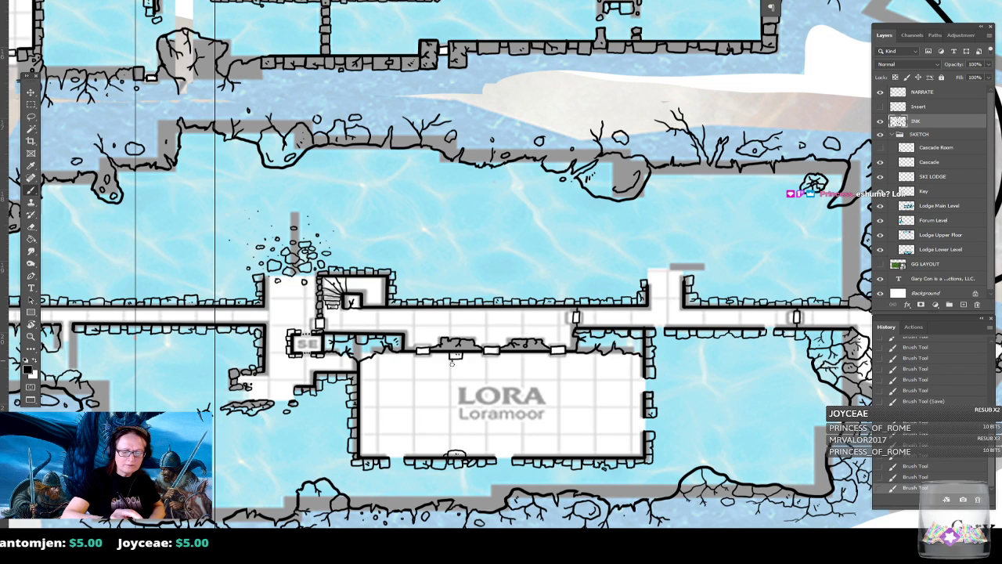
- Ink a column of stones between the two end stones to complete the dividing wall across Loramoor
mouse_move(456, 369)
mouse_down()
mouse_move(463, 386)
mouse_move(453, 452)
mouse_up()
click(456, 373)
click(456, 376)
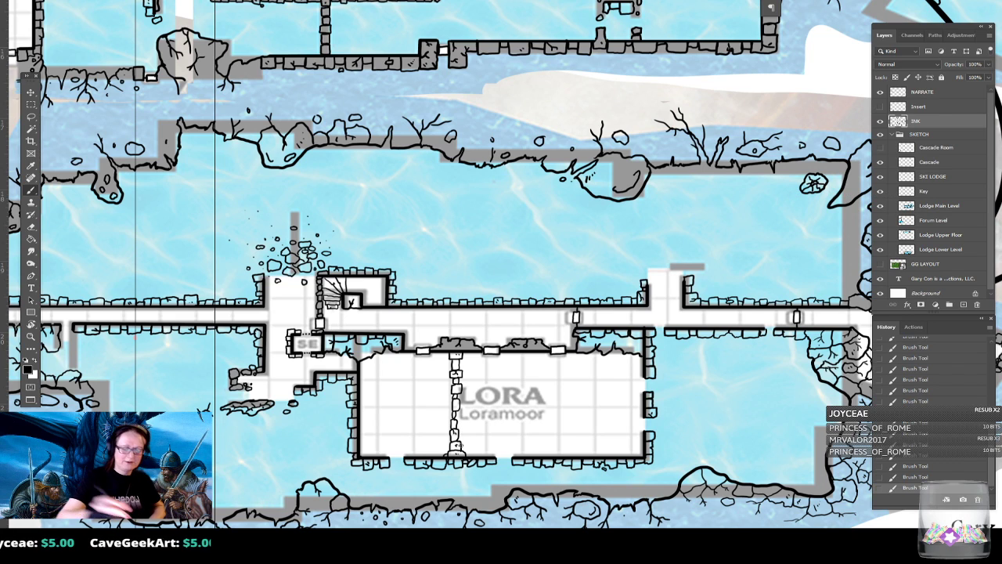
- On the NARRATE layer, handwrite "GM" in Loramoor's smaller division and "game library" in the larger one
scroll(552, 463, down, 1)
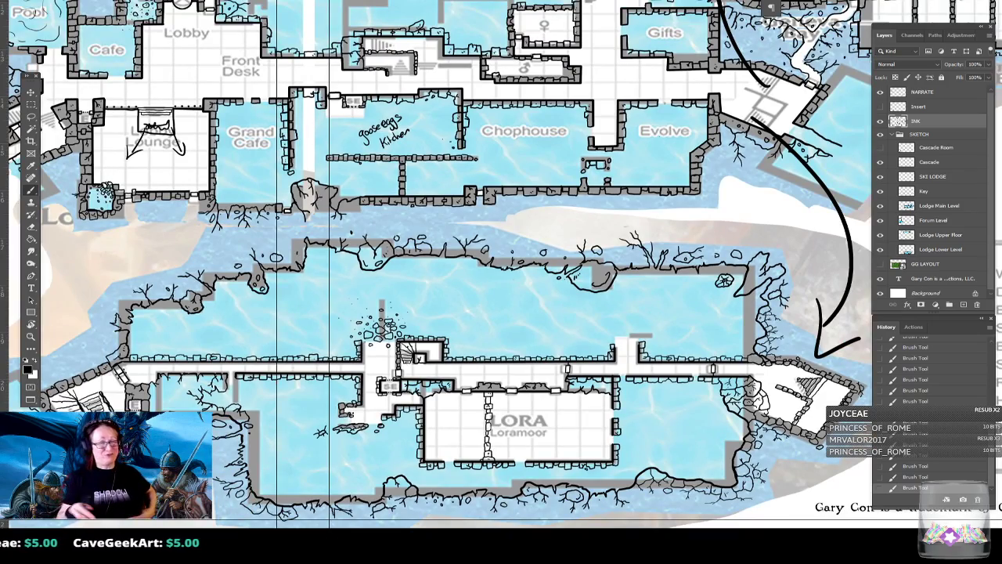
scroll(552, 464, up, 3)
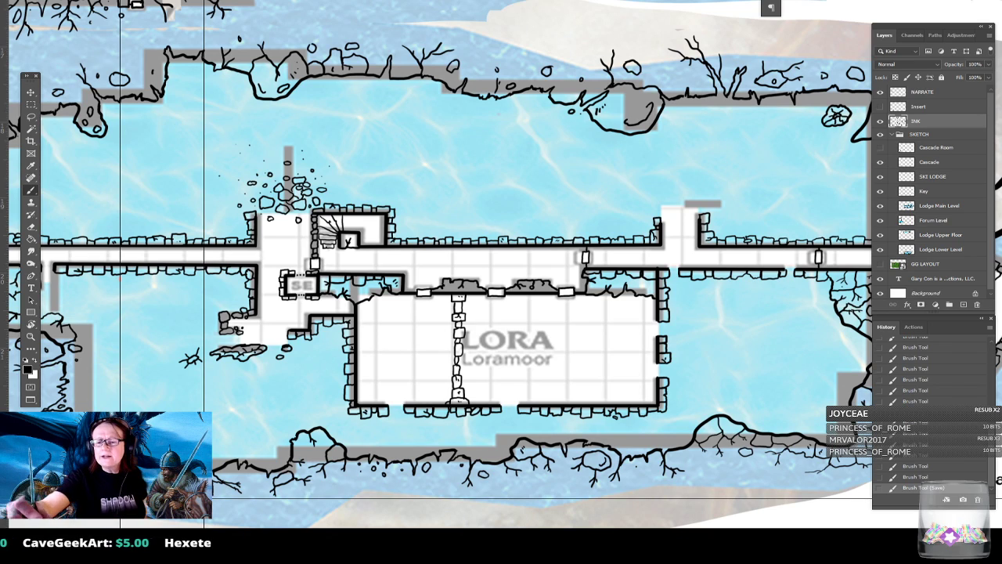
click(921, 91)
mouse_move(392, 343)
mouse_down()
mouse_move(389, 353)
mouse_move(401, 343)
mouse_move(406, 354)
mouse_up()
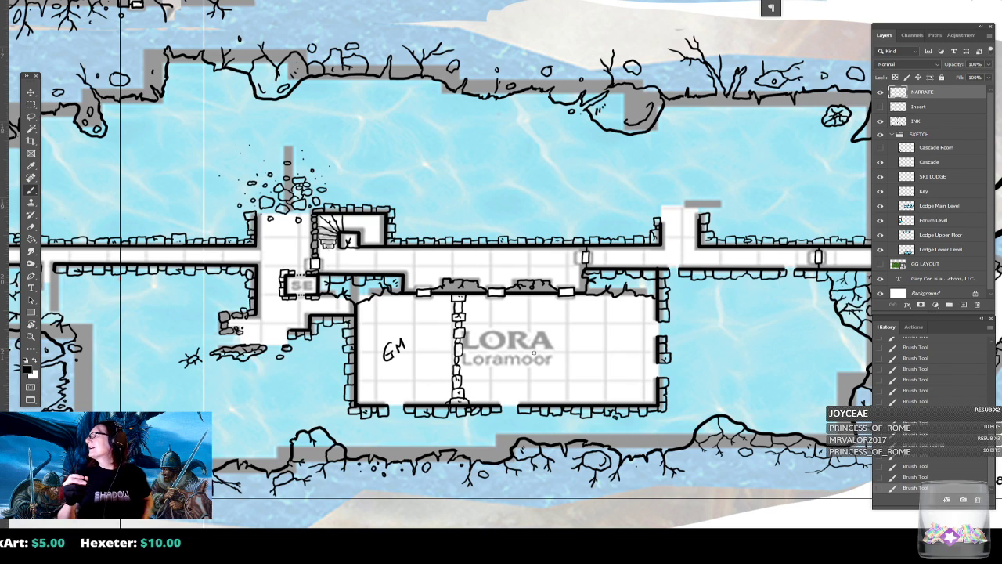
mouse_move(540, 358)
mouse_down()
mouse_move(553, 371)
mouse_move(550, 349)
mouse_move(569, 332)
mouse_move(565, 363)
mouse_move(589, 343)
mouse_move(600, 353)
mouse_up()
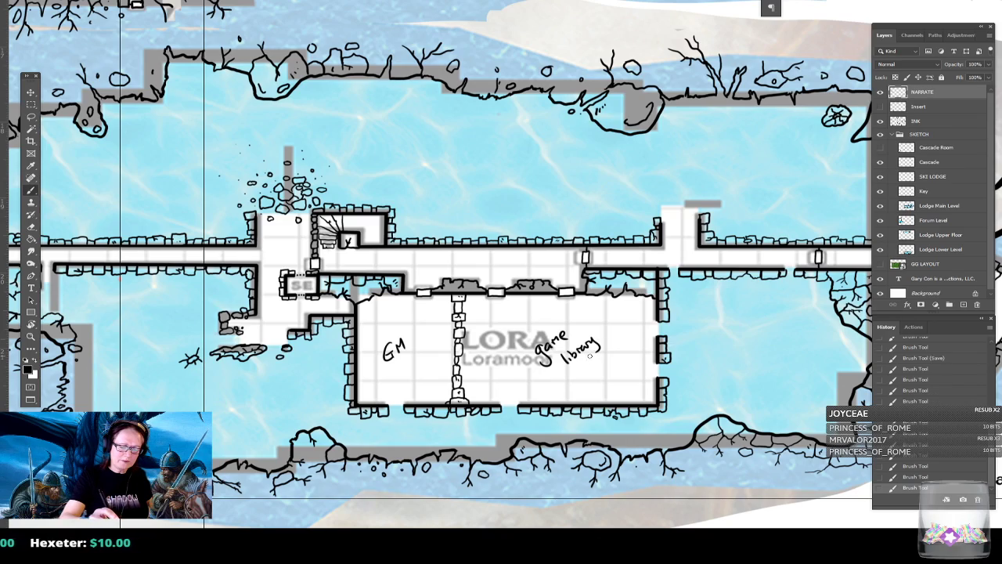
- Check the divided Loramoor room within the Lodge levels and against the Loramoor page of 2020 Game Rooms.pdf
scroll(592, 357, down, 2)
scroll(593, 356, down, 2)
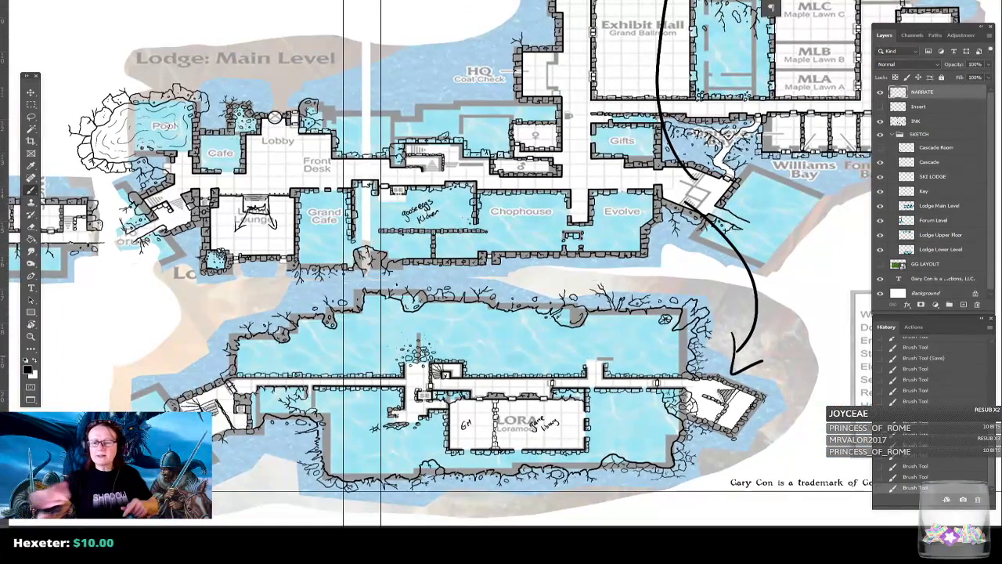
click(908, 121)
key(ctrl+minus)
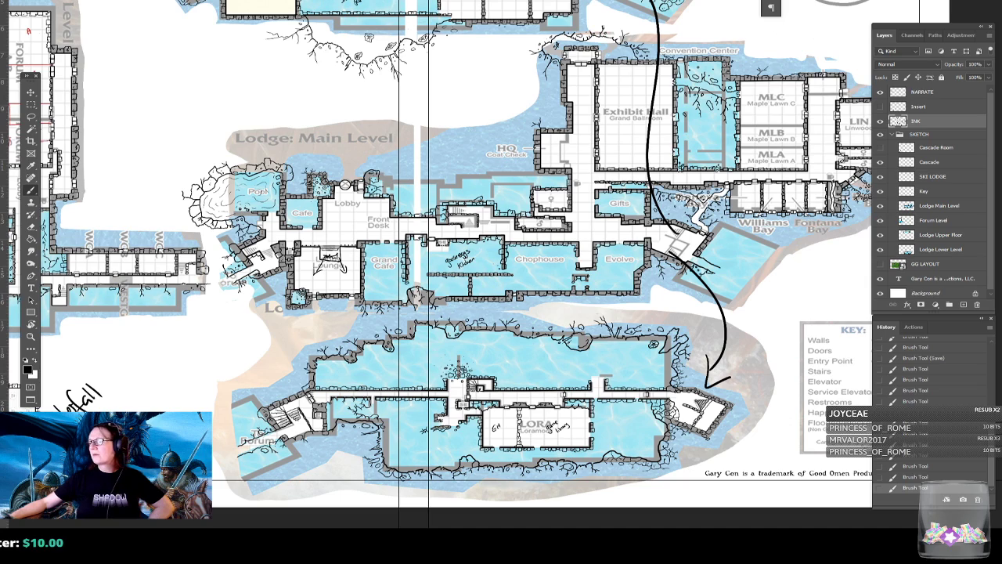
key(alt+Tab)
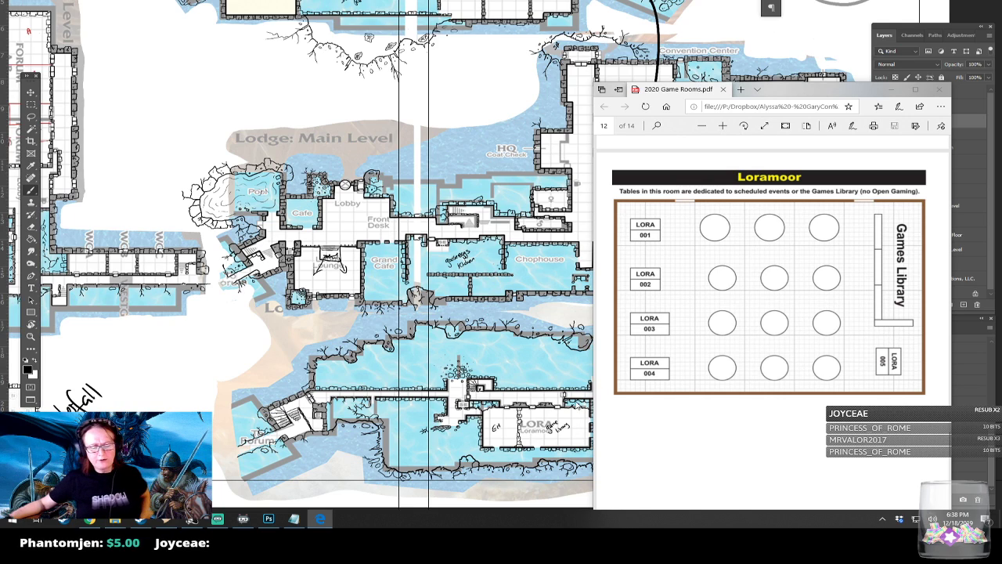
- Return to the map, try a vertical stroke through Loramoor's game library, and undo it
click(577, 430)
scroll(577, 430, up, 5)
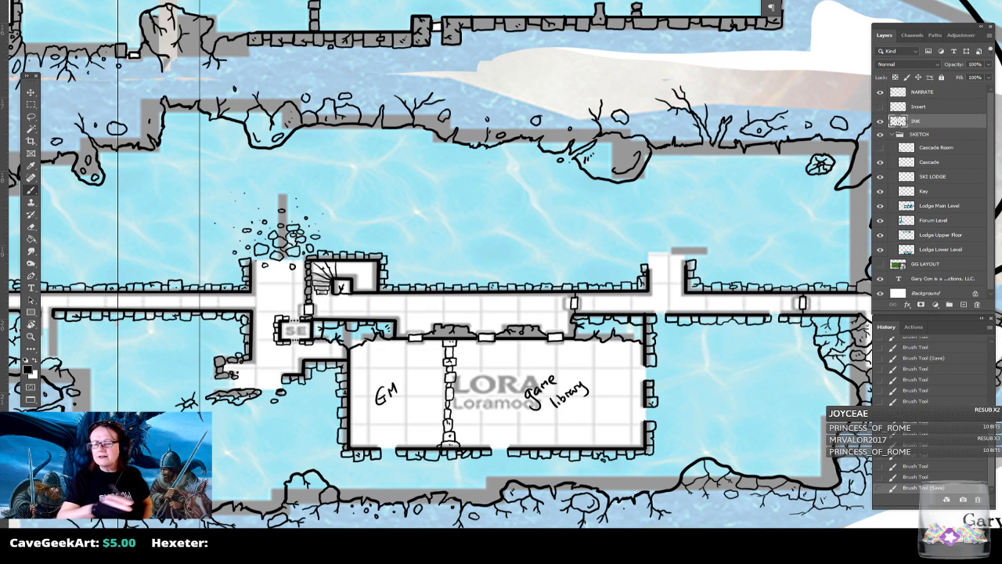
drag(593, 341, 594, 432)
key(ctrl+z)
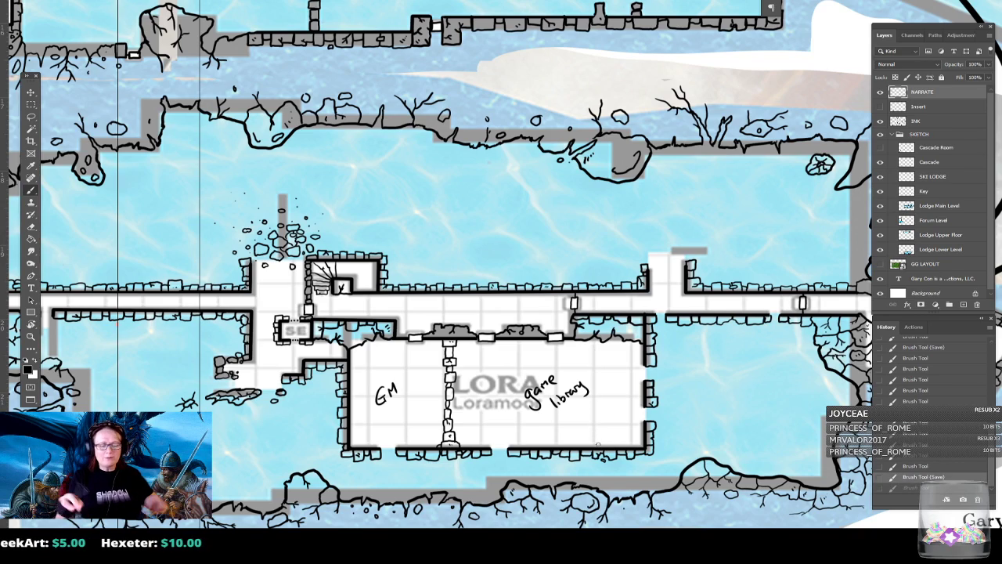
- Examine how the Lodge main level, Forum area and lower level around Loramoor connect on the map
key(ctrl+minus)
key(ctrl+minus)
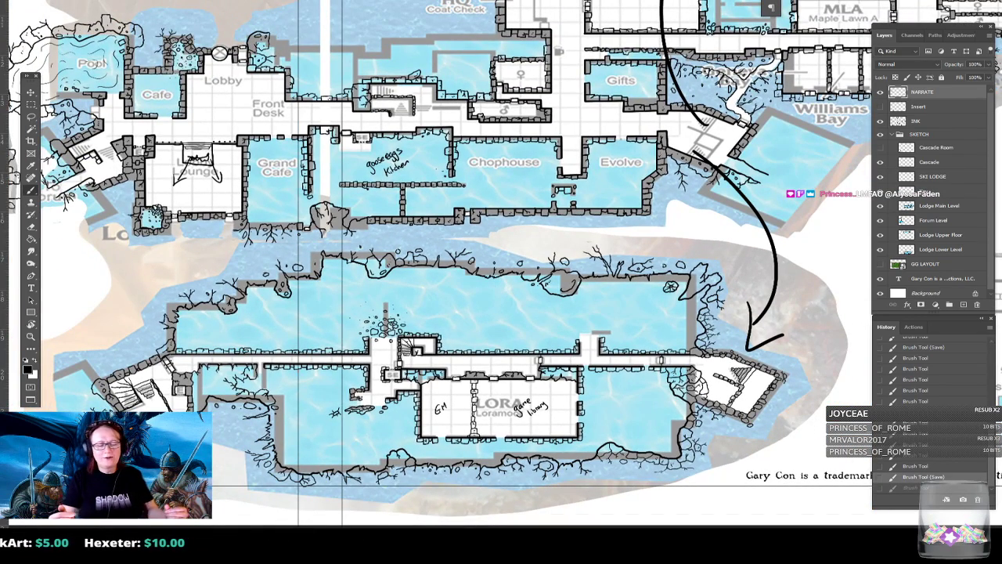
drag(352, 203, 670, 360)
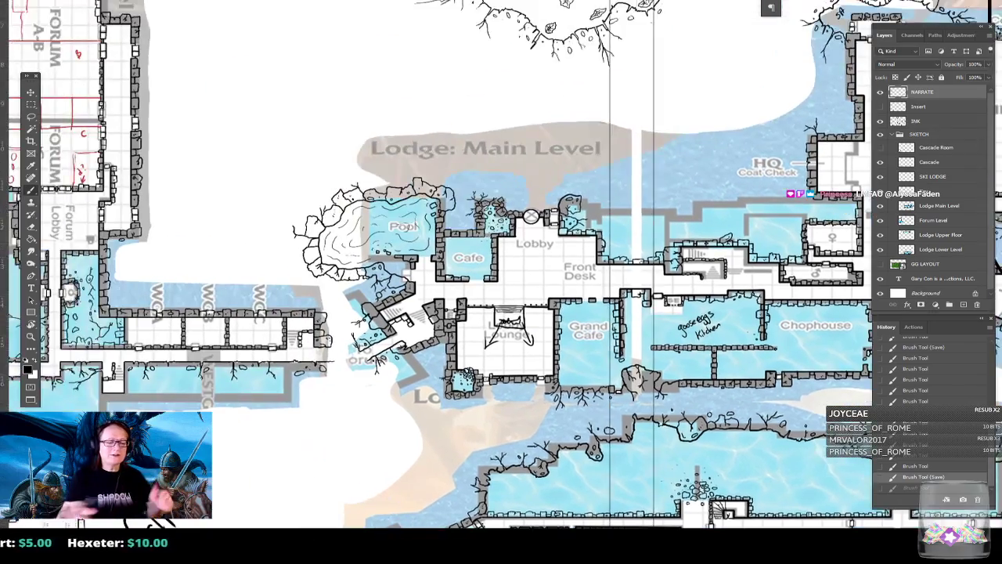
key(ctrl+plus)
key(ctrl+plus)
key(ctrl+minus)
key(ctrl+minus)
drag(595, 352, 355, 233)
drag(413, 349, 422, 383)
scroll(423, 382, up, 5)
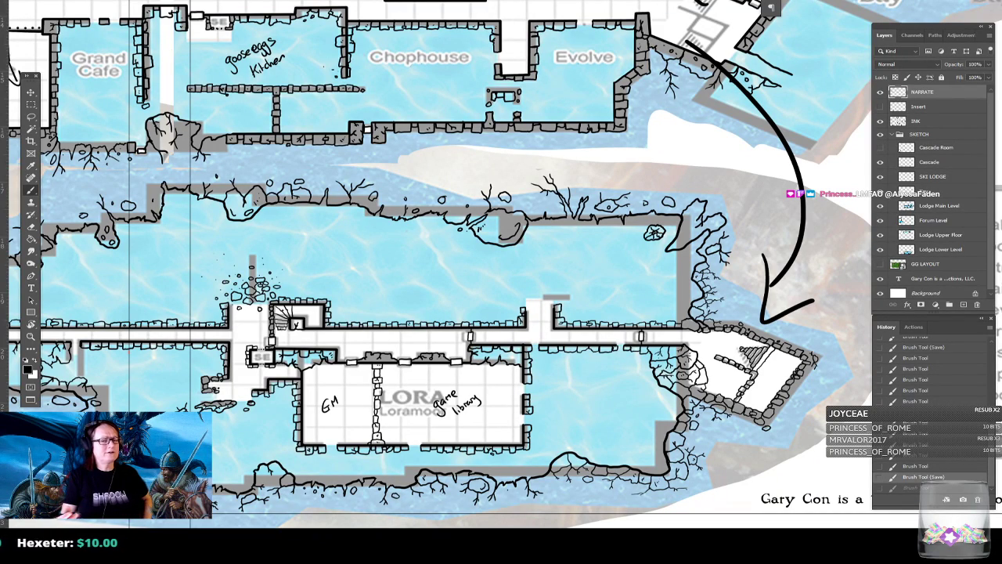
scroll(548, 488, down, 3)
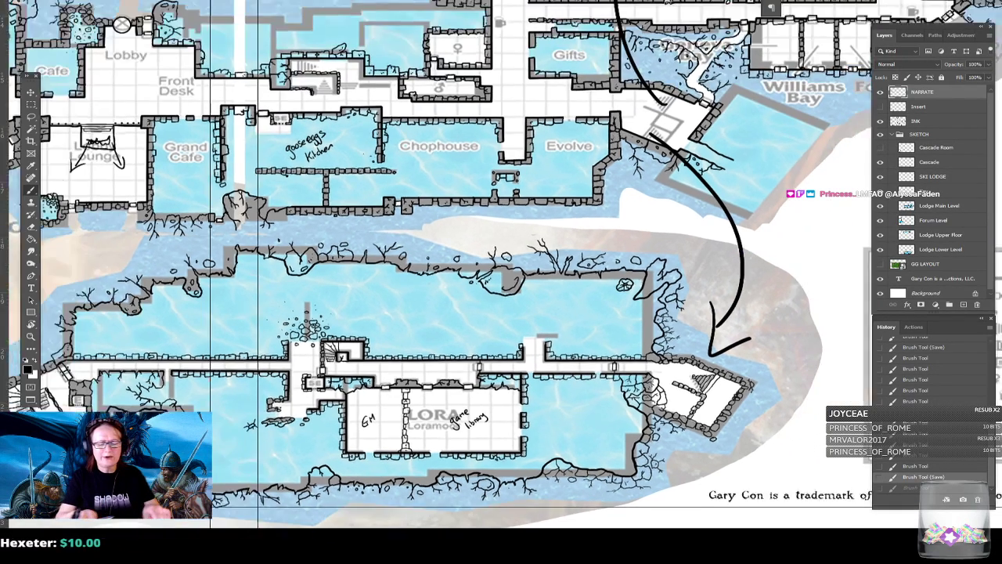
drag(548, 488, 634, 466)
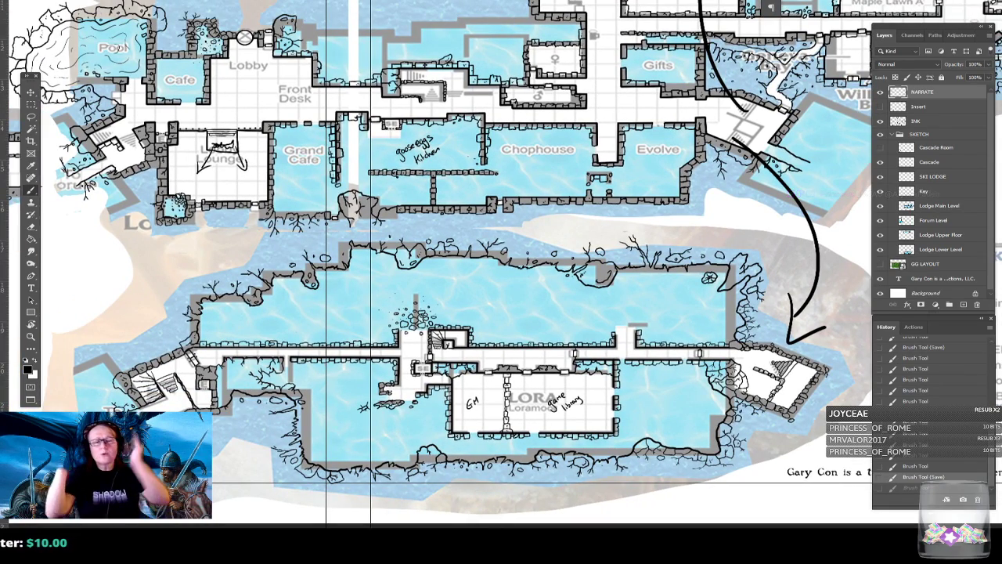
- Draw two curved arrows to the game library's corridor doors and a double-headed arrow across the library's width
scroll(553, 436, up, 4)
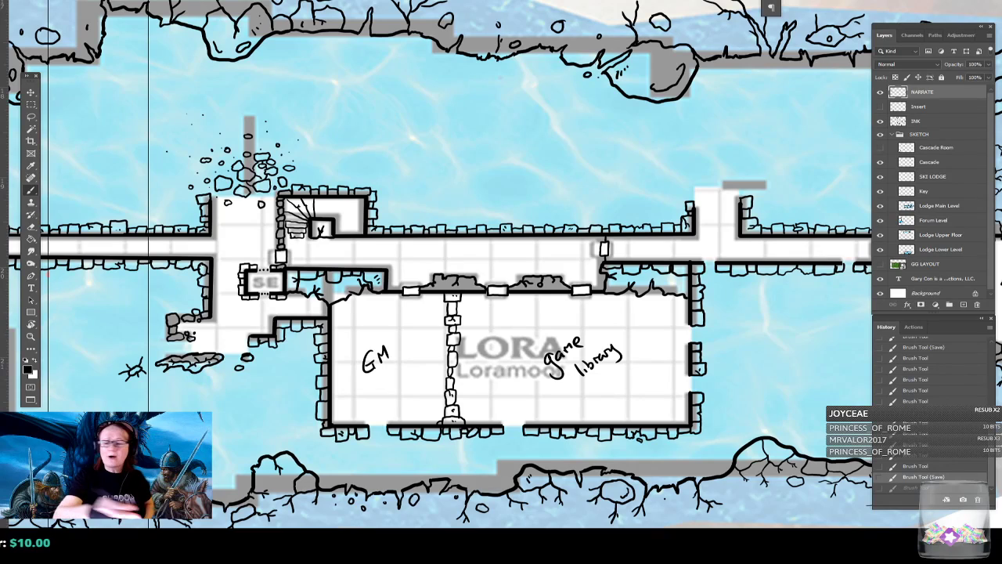
mouse_move(419, 177)
mouse_down()
mouse_move(466, 197)
mouse_move(499, 251)
mouse_move(537, 215)
mouse_move(577, 266)
mouse_up()
drag(551, 248, 577, 274)
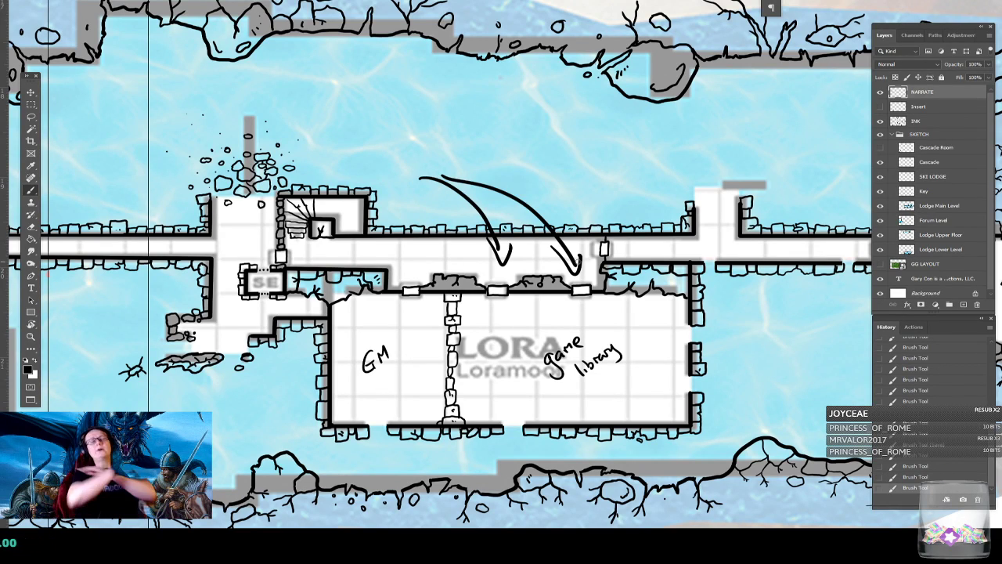
mouse_move(461, 403)
mouse_down()
mouse_move(619, 390)
mouse_move(615, 406)
mouse_move(490, 407)
mouse_up()
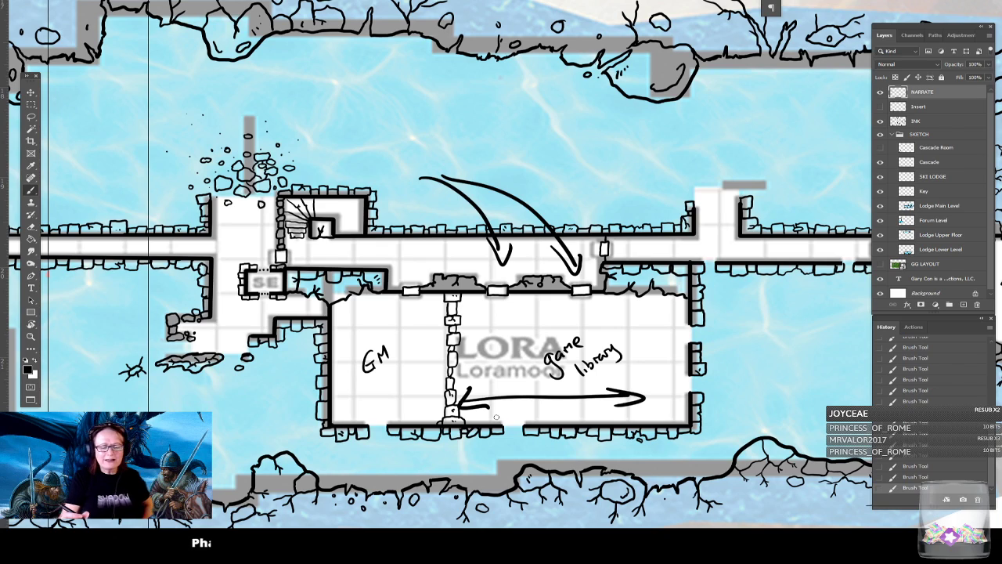
- Sketch the Games Library's L-shaped counter and a row of three narrow shelves beside Loramoor's right wall
mouse_move(612, 295)
mouse_down()
mouse_move(611, 396)
mouse_move(655, 399)
mouse_move(633, 364)
mouse_move(635, 337)
mouse_move(632, 362)
mouse_move(662, 387)
mouse_up()
mouse_move(659, 382)
mouse_down()
mouse_move(659, 404)
mouse_move(633, 401)
mouse_up()
drag(670, 296, 669, 396)
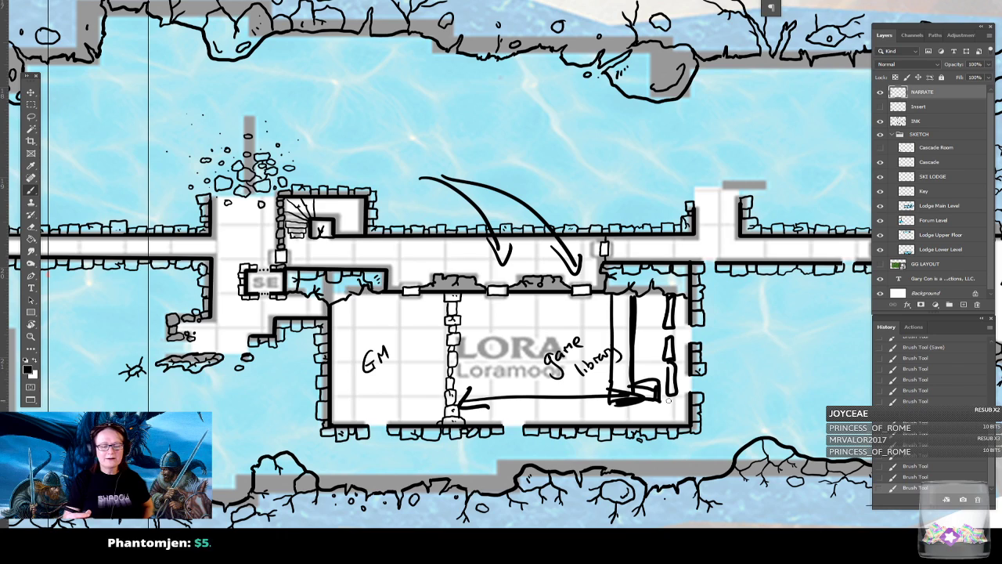
- Draw a large X inside Loramoor's game library, an arrow to the GM room's corridor door, and another X above the corridor
drag(499, 319, 562, 374)
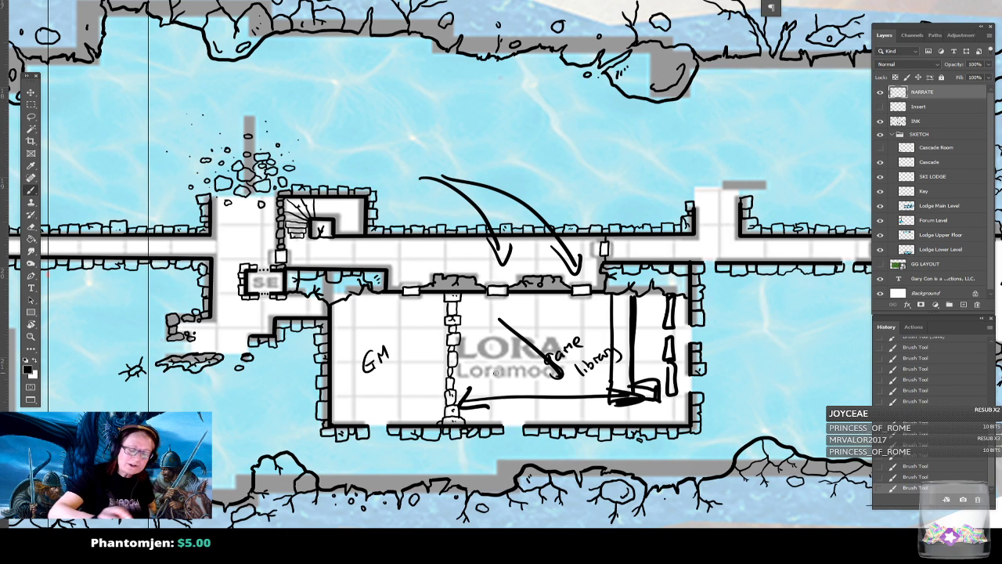
drag(567, 310, 493, 374)
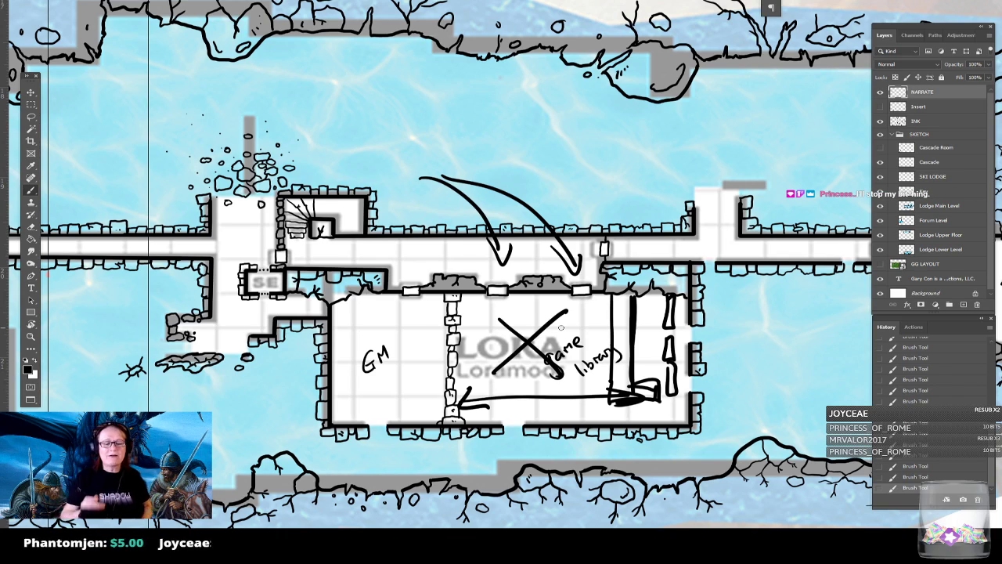
mouse_move(398, 177)
mouse_down()
mouse_move(410, 265)
mouse_move(422, 249)
mouse_up()
drag(392, 146, 424, 166)
mouse_move(422, 135)
mouse_down()
mouse_move(398, 172)
mouse_move(422, 144)
mouse_up()
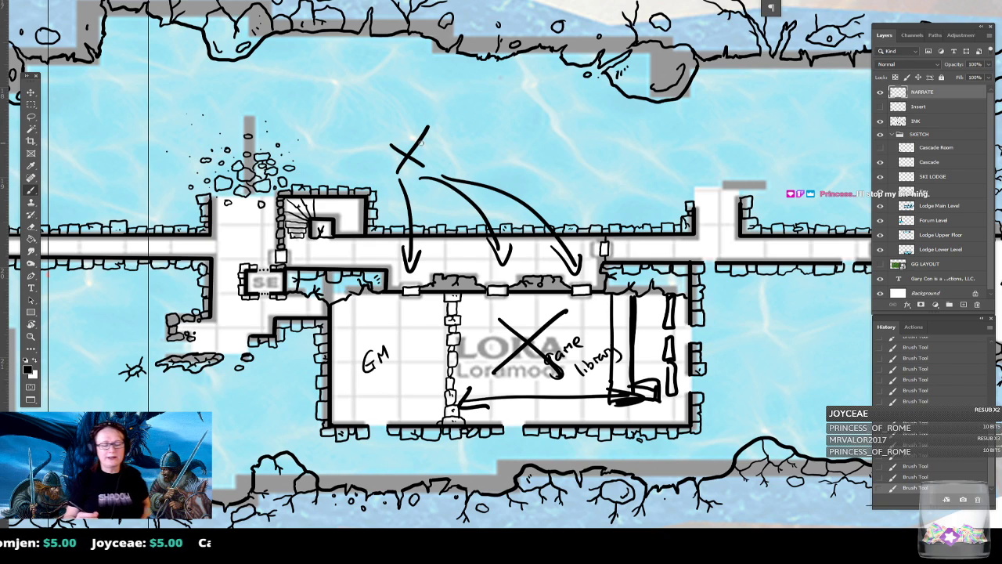
- Erase the corridor arrows, both X marks, the double-headed arrow, and the counter and shelf sketches around Loramoor, keeping the room labels
mouse_move(399, 179)
mouse_down()
mouse_move(407, 270)
mouse_move(416, 243)
mouse_move(400, 157)
mouse_move(387, 143)
mouse_move(407, 159)
mouse_move(423, 143)
mouse_move(415, 166)
mouse_move(485, 221)
mouse_move(458, 191)
mouse_move(500, 259)
mouse_move(509, 233)
mouse_move(500, 253)
mouse_move(452, 178)
mouse_move(484, 177)
mouse_move(534, 208)
mouse_move(568, 251)
mouse_move(567, 266)
mouse_move(595, 274)
mouse_up()
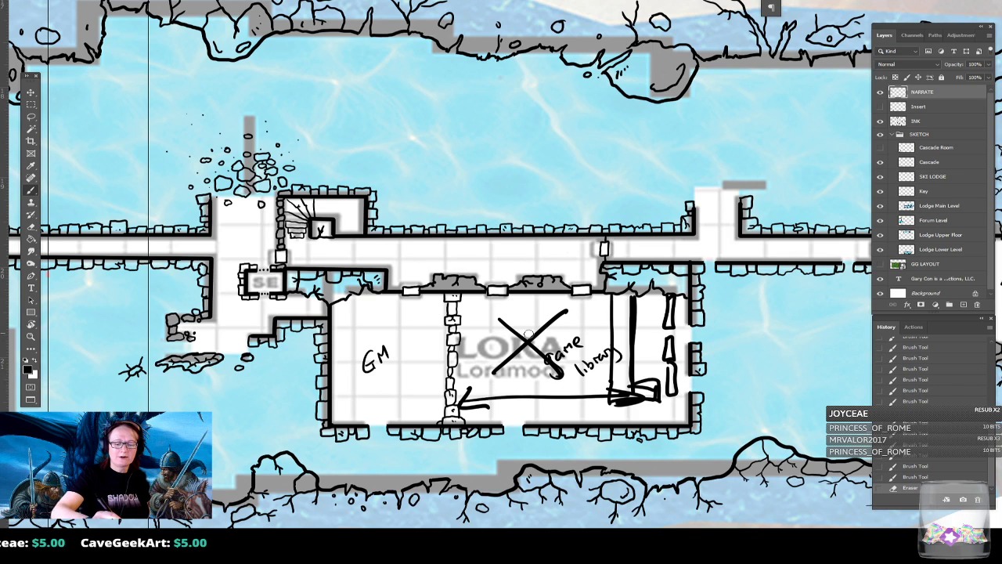
mouse_move(497, 323)
mouse_down()
mouse_move(527, 343)
mouse_move(563, 313)
mouse_up()
mouse_move(495, 373)
mouse_down()
mouse_move(523, 348)
mouse_move(540, 351)
mouse_up()
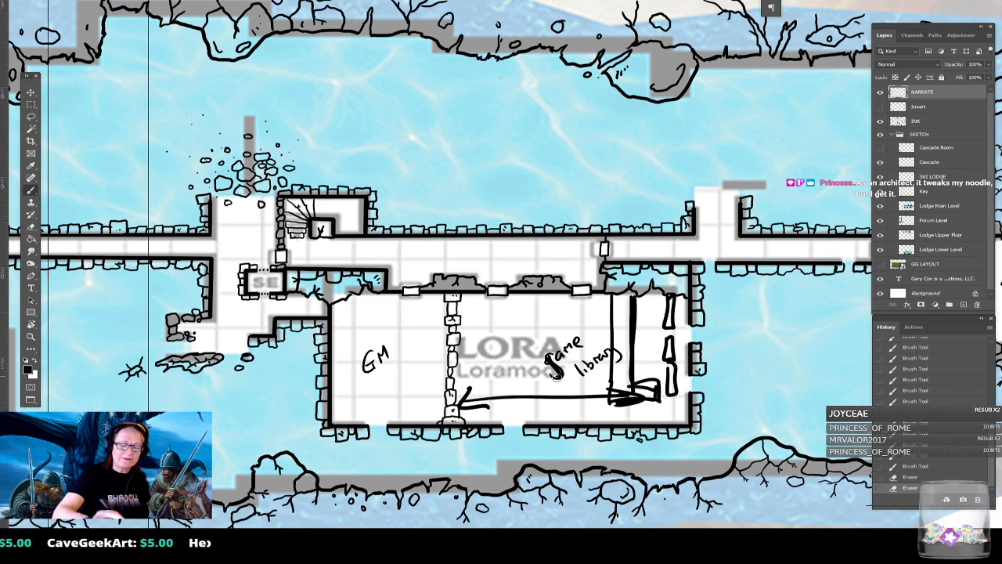
mouse_move(467, 390)
mouse_down()
mouse_move(609, 397)
mouse_move(623, 384)
mouse_move(611, 397)
mouse_move(615, 352)
mouse_up()
mouse_move(610, 405)
mouse_down()
mouse_move(634, 406)
mouse_move(647, 376)
mouse_move(666, 403)
mouse_move(677, 371)
mouse_move(657, 408)
mouse_move(674, 362)
mouse_move(669, 298)
mouse_move(677, 303)
mouse_move(632, 321)
mouse_move(633, 298)
mouse_move(634, 383)
mouse_move(612, 325)
mouse_up()
key([)
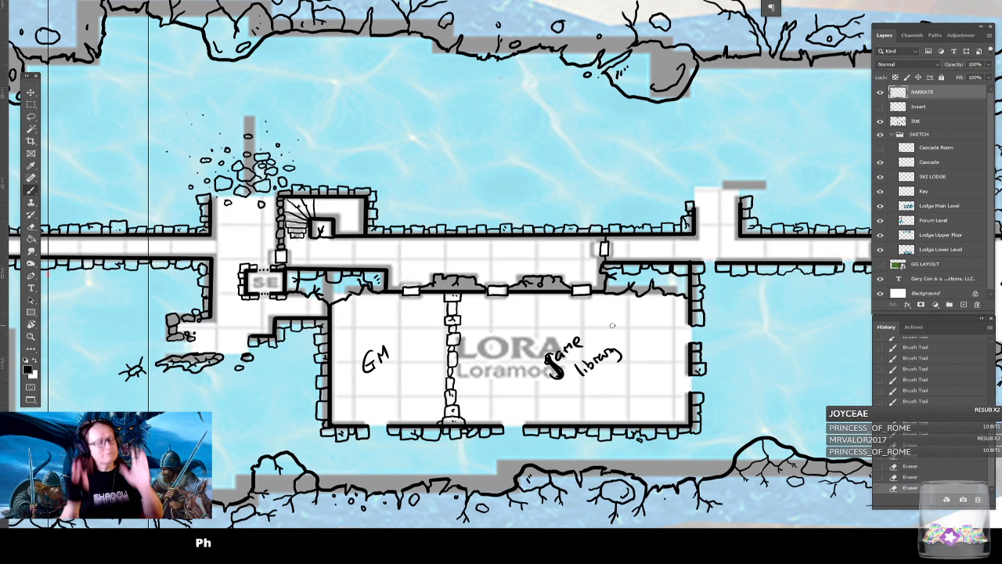
- Examine the map from Loramoor up to the Convention Center, focusing on the Exhibit Hall and its surrounding rooms
scroll(358, 433, down, 5)
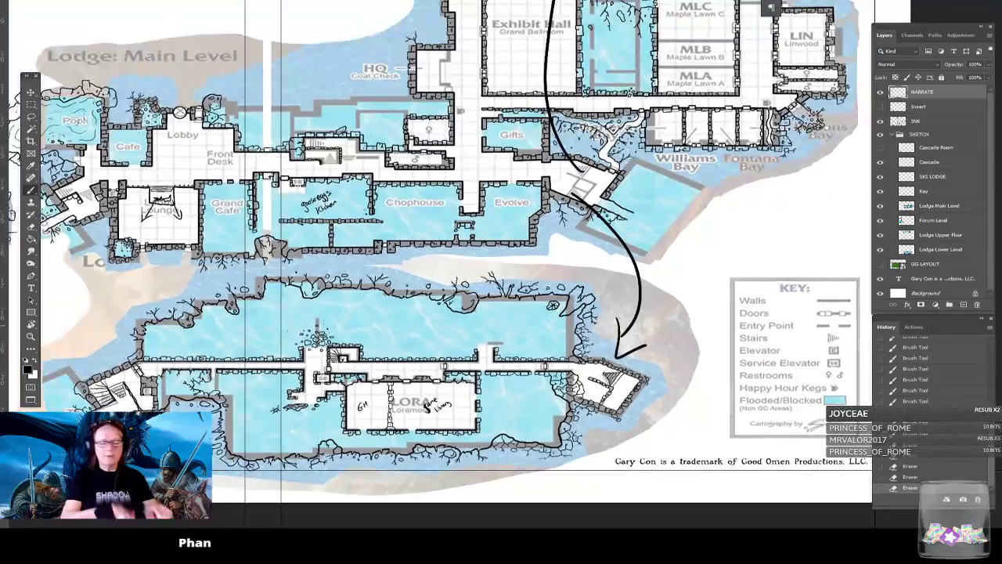
scroll(501, 462, up, 2)
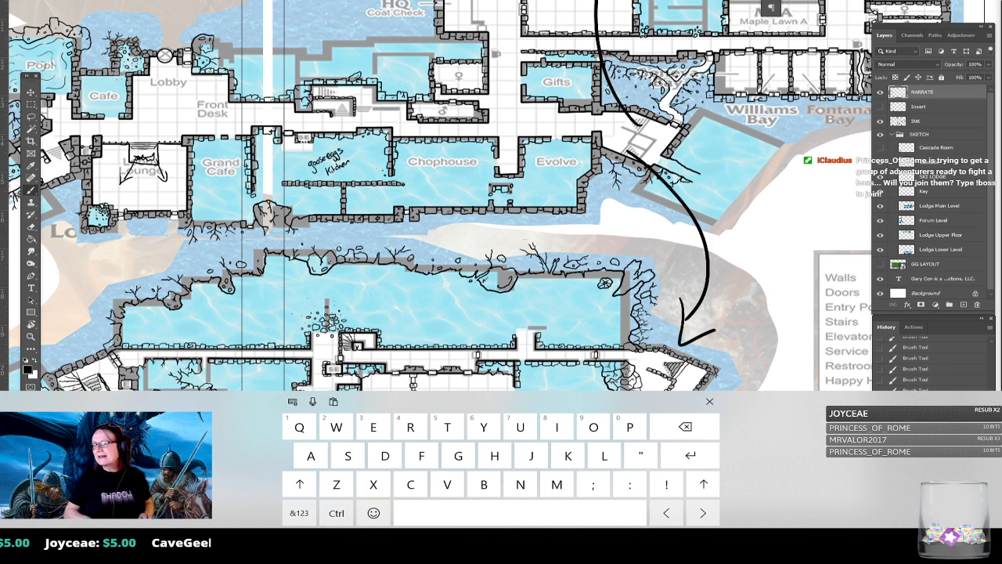
click(710, 401)
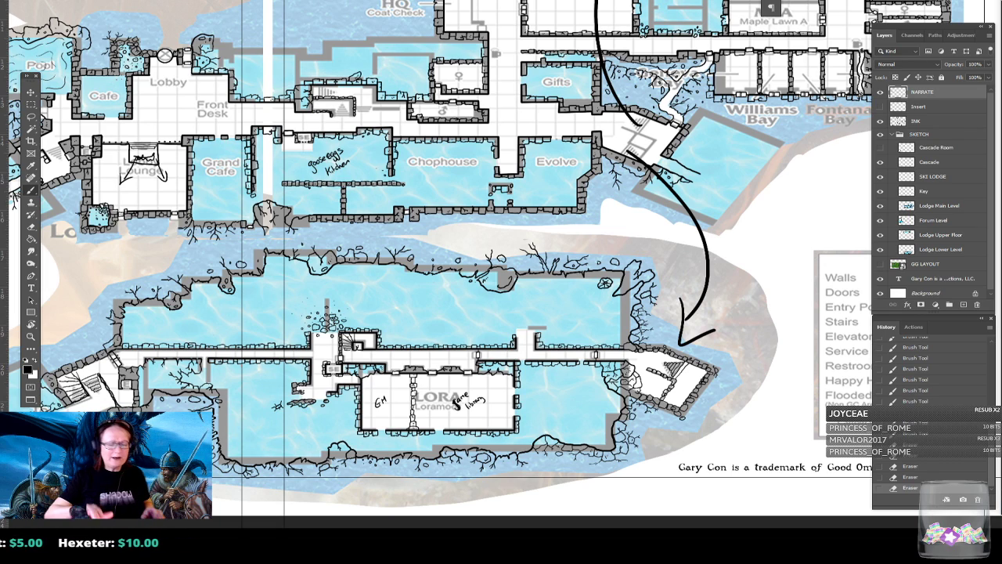
drag(665, 189, 637, 235)
drag(695, 118, 637, 235)
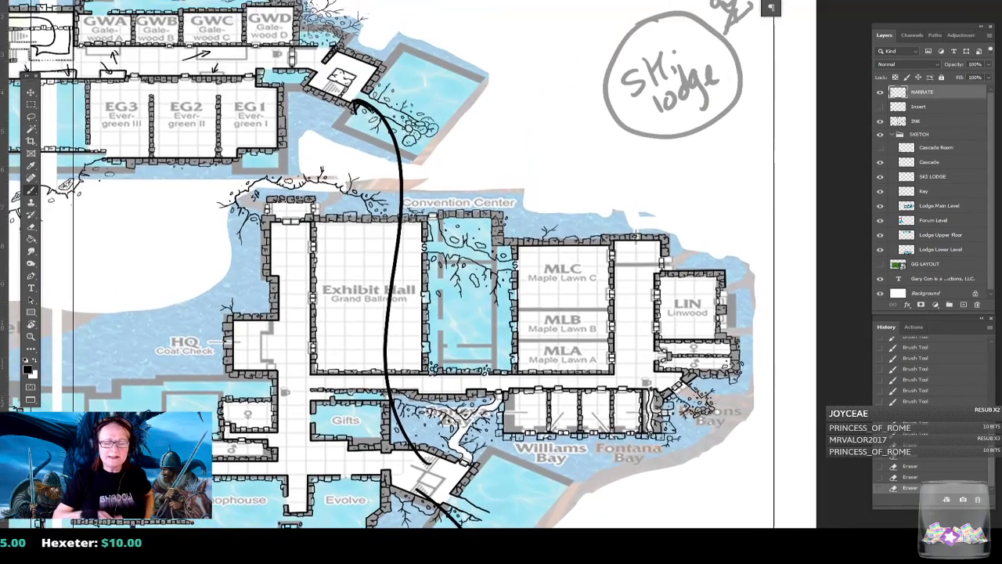
scroll(543, 338, up, 1)
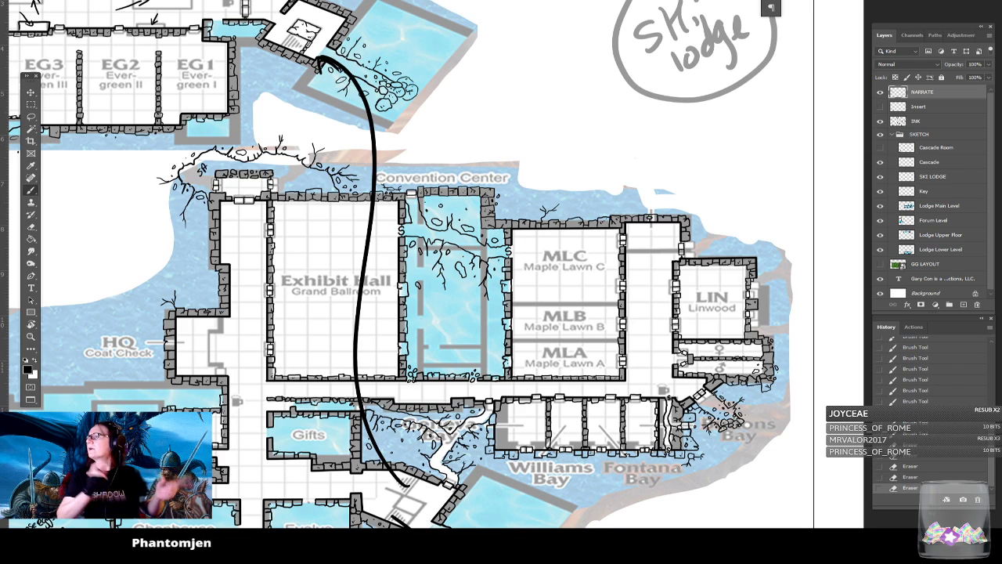
drag(501, 282, 536, 293)
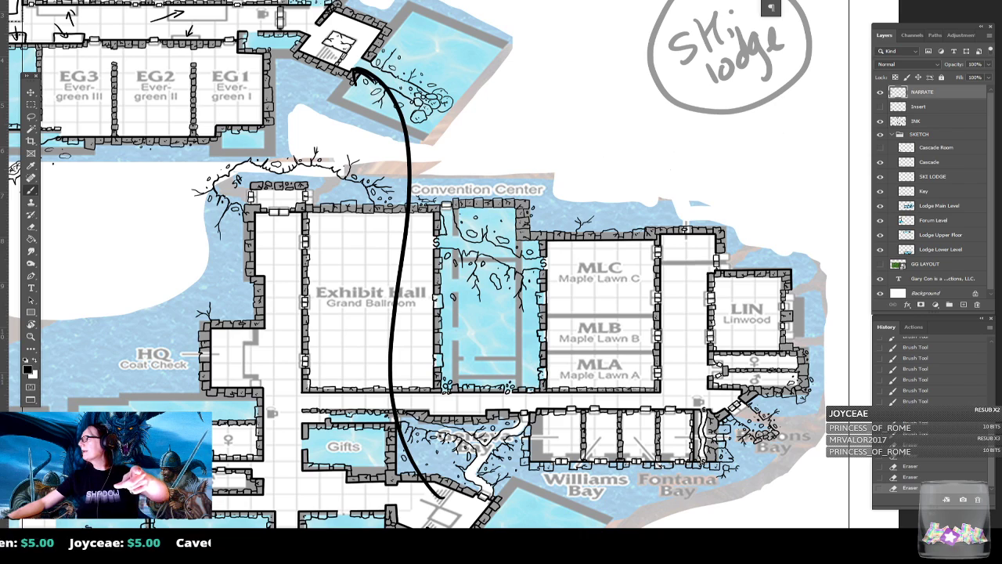
- Switch to the PDF viewer, bring up the 2020 Exhibitor Rooms document, and enlarge its window to show the whole ballroom booth layout
key(alt+Tab)
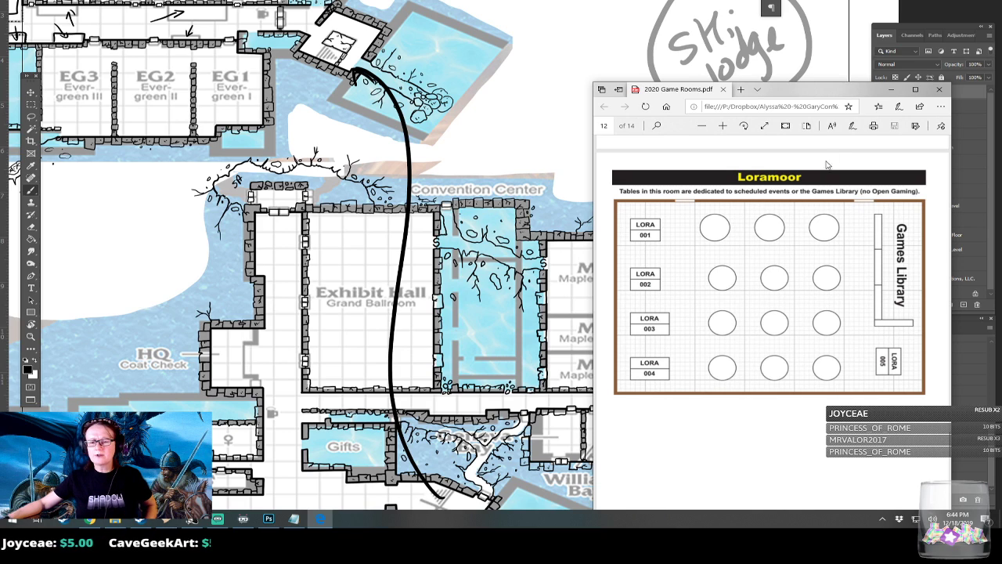
click(891, 89)
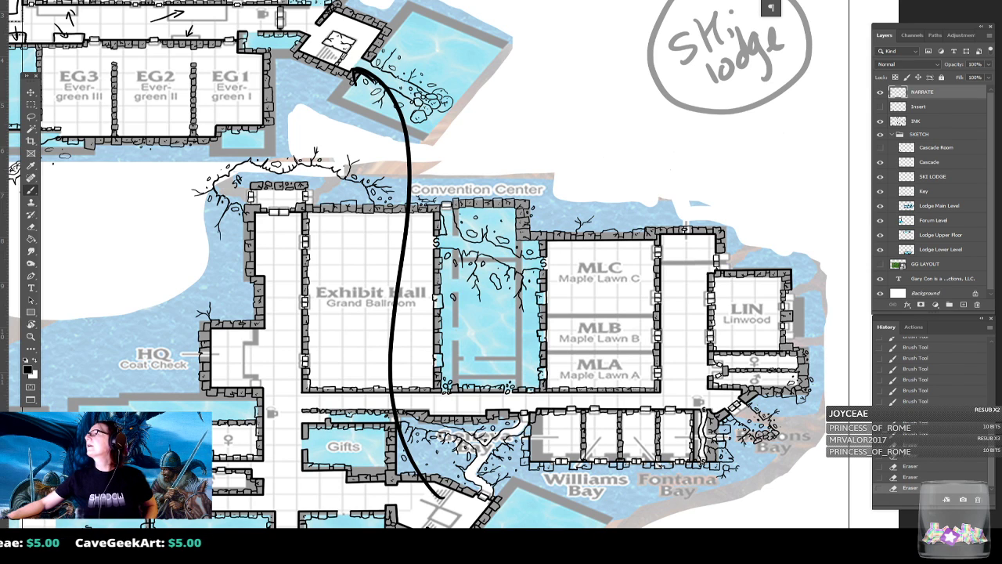
key(alt+Tab)
click(772, 88)
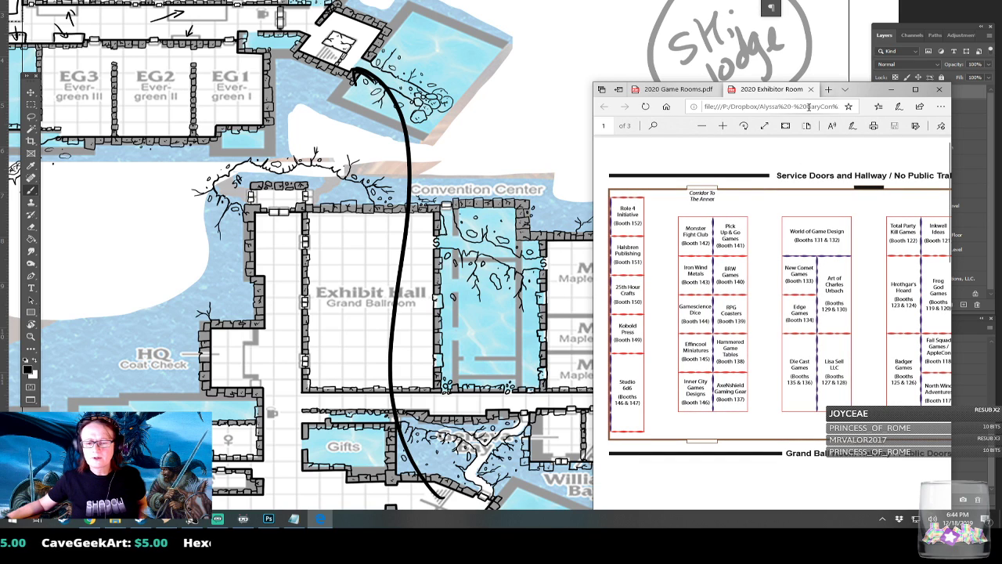
drag(865, 94, 777, 84)
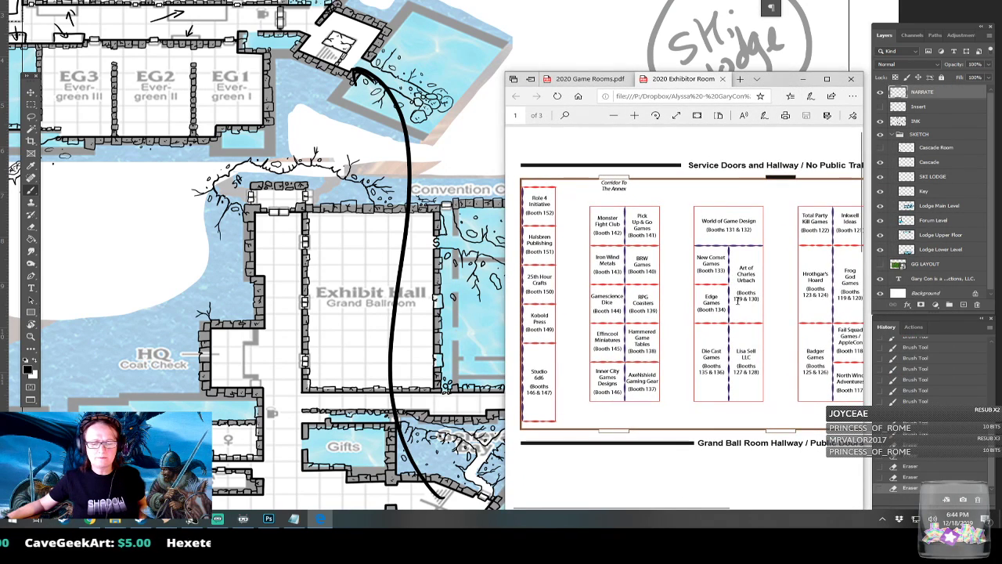
drag(506, 308, 258, 281)
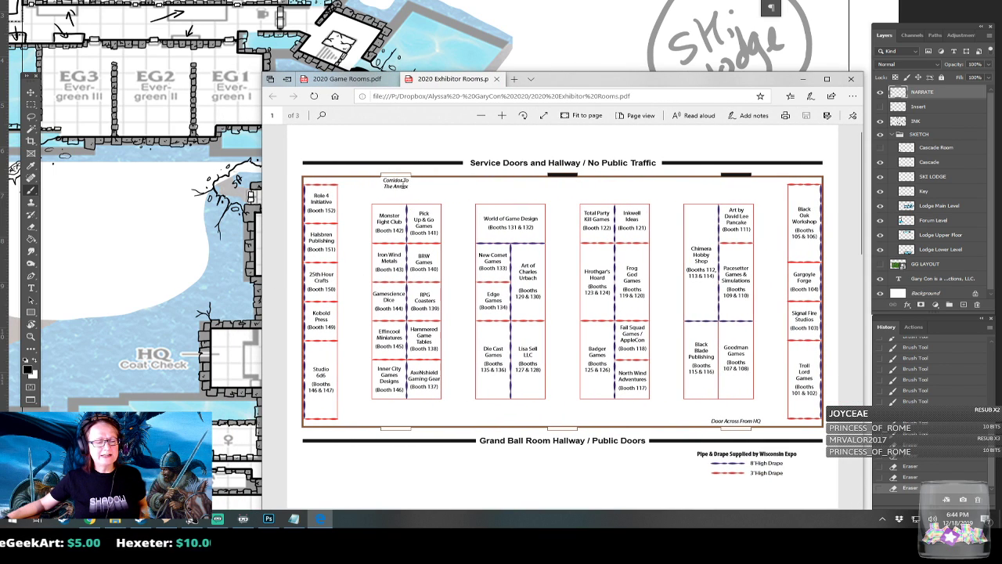
- Examine the booth layout in the 2020 Exhibitor Rooms PDF against the Exhibit Hall on the map, then return to Photoshop
drag(584, 81, 721, 41)
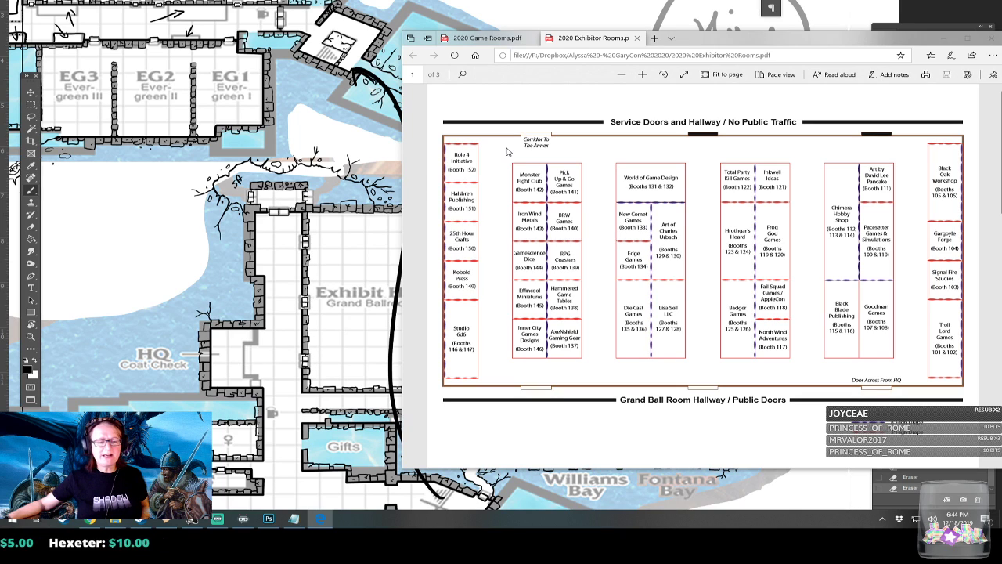
drag(726, 44, 964, 251)
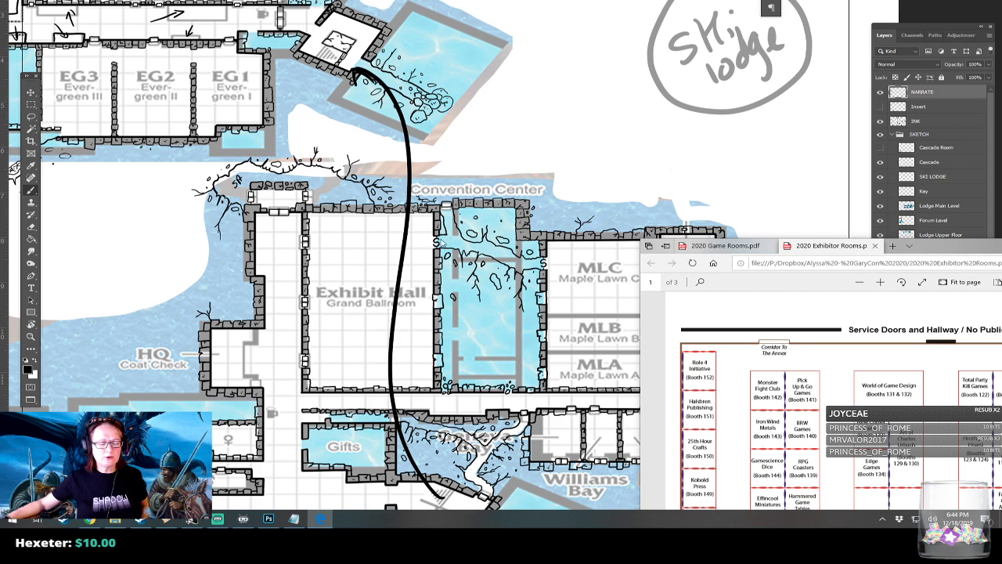
drag(934, 249, 712, 76)
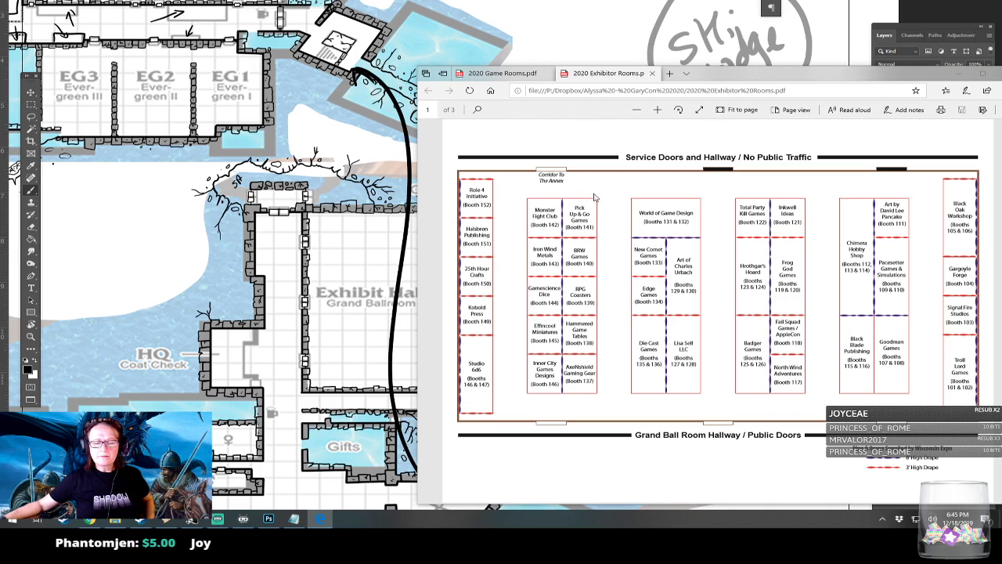
drag(750, 78, 668, 61)
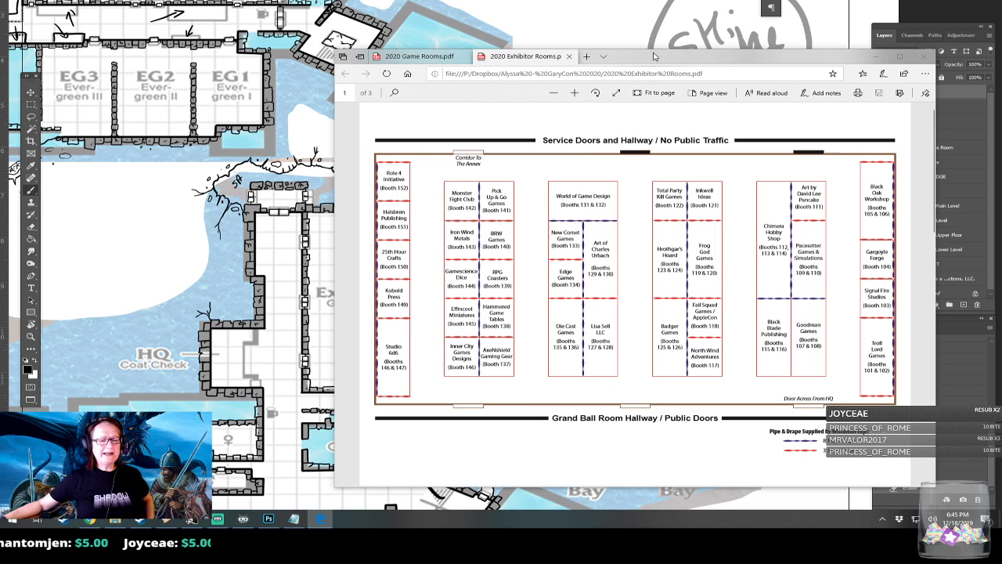
drag(710, 53, 710, 56)
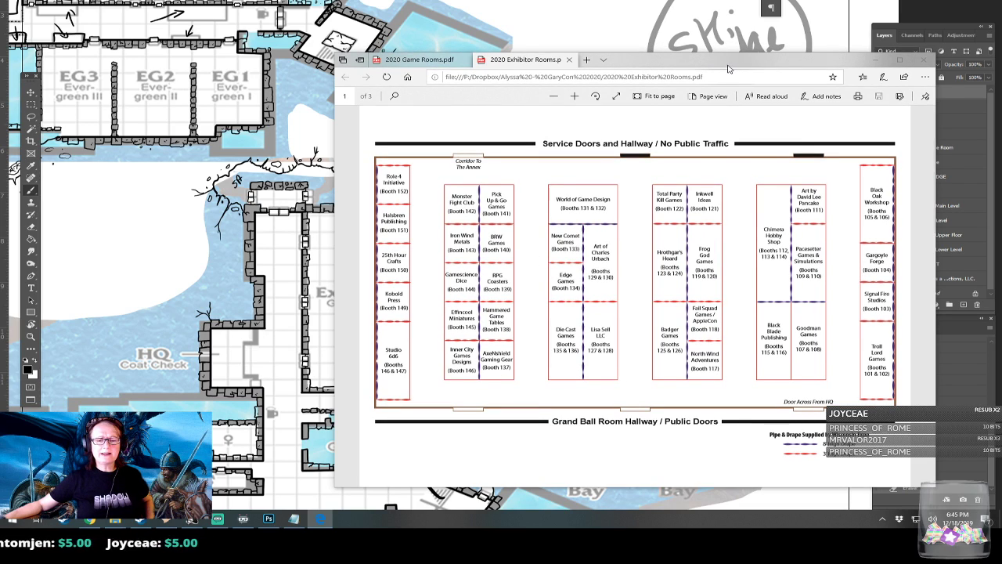
key(alt+Tab)
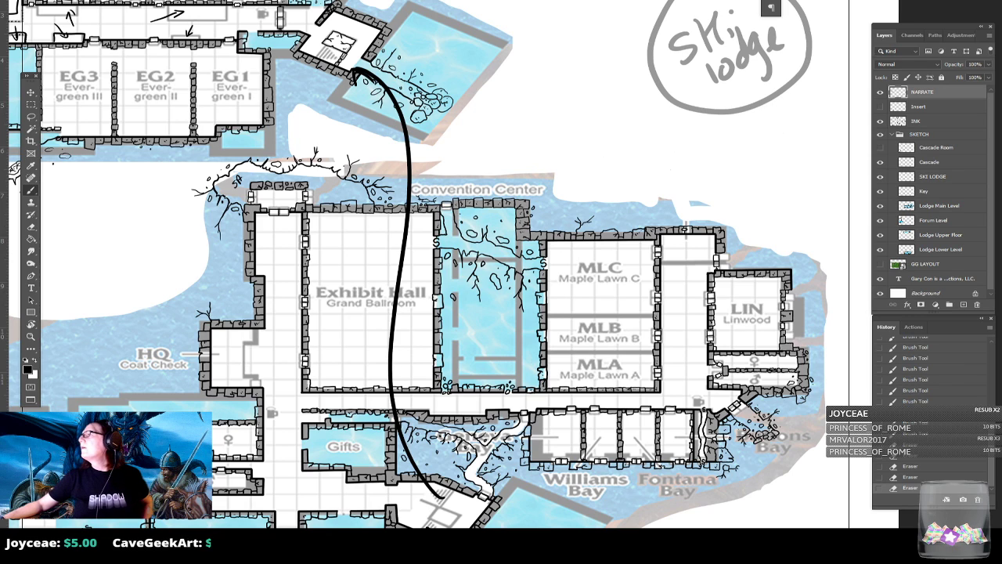
- Bring the Grand Geneva Maps page beside the drawing and view its Lodge Main Level floor plan
drag(705, 36, 771, 139)
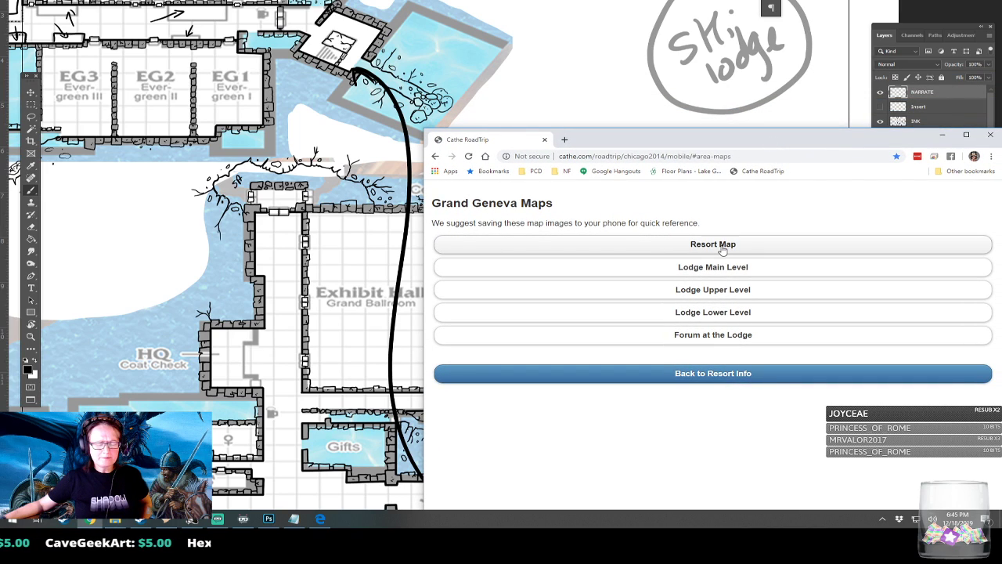
click(730, 267)
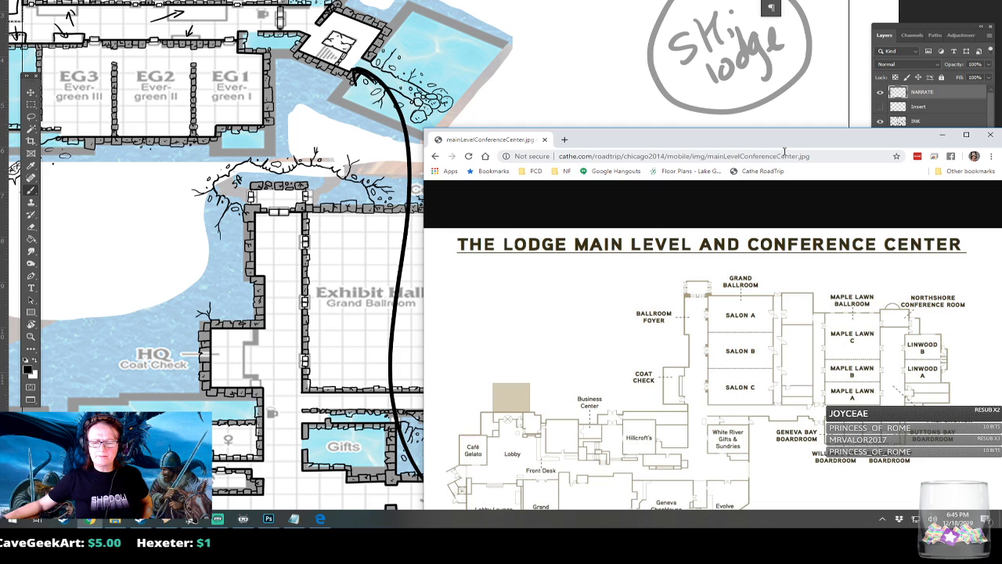
drag(786, 144, 809, 96)
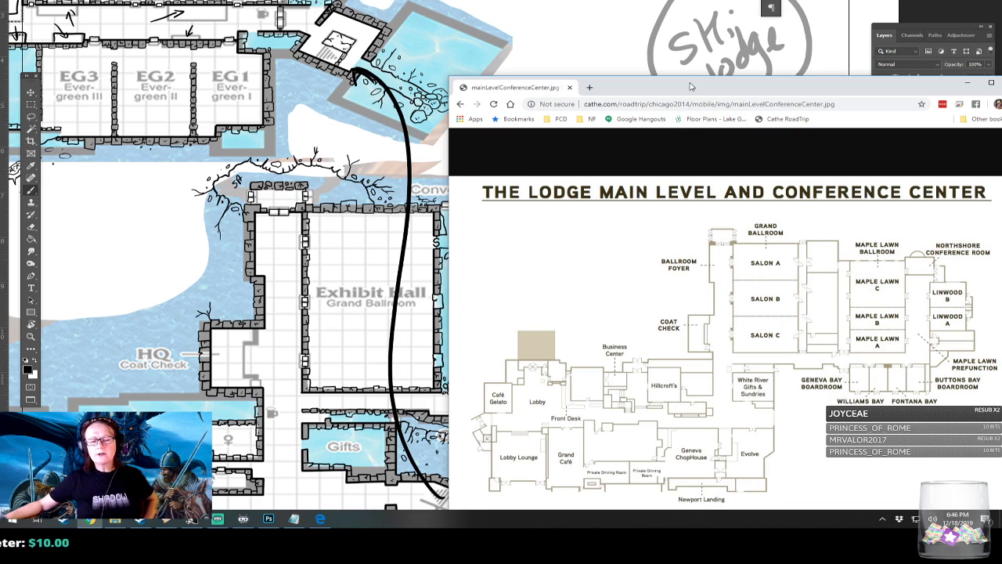
- Switch back to Photoshop and save the lodge map document
key(alt+Tab)
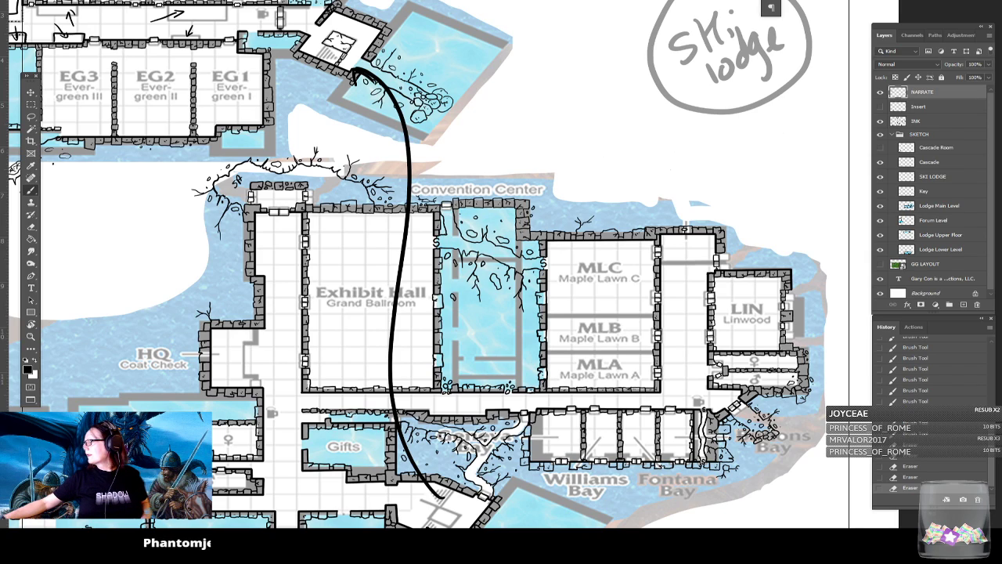
click(23, 1)
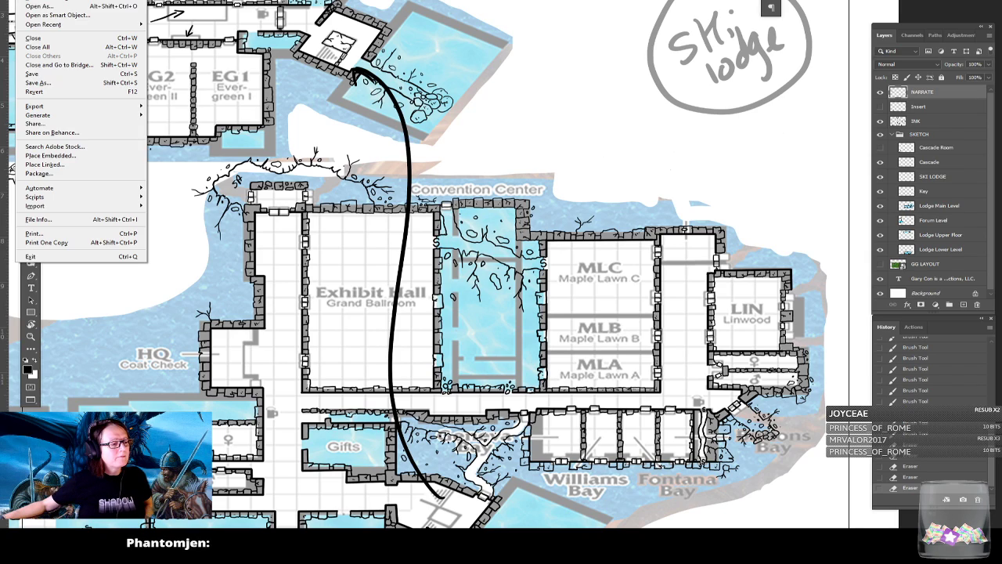
click(36, 73)
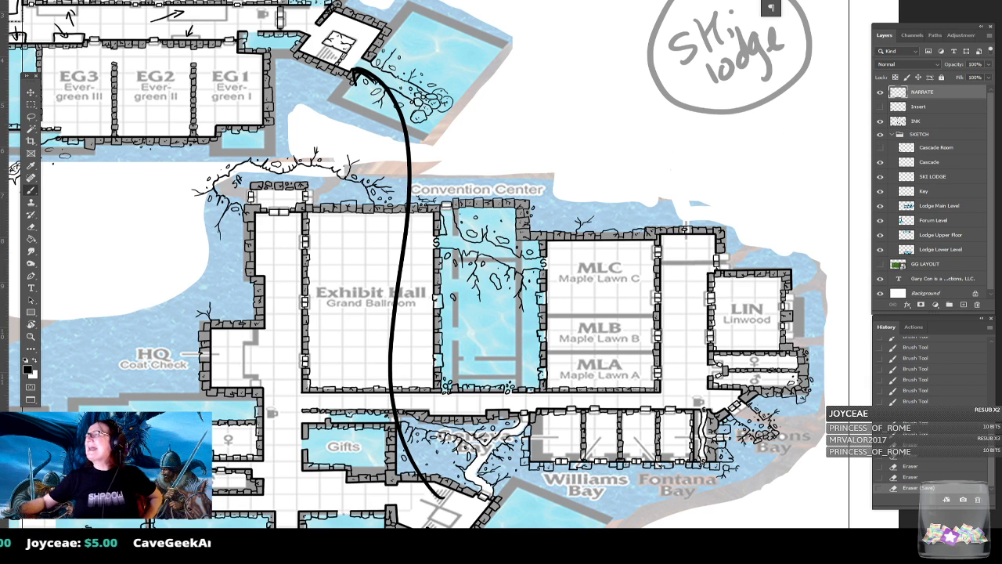
- Examine the map's main level, upper level and convention center, including the Exhibit Hall and the rooms around it
drag(438, 352, 579, 137)
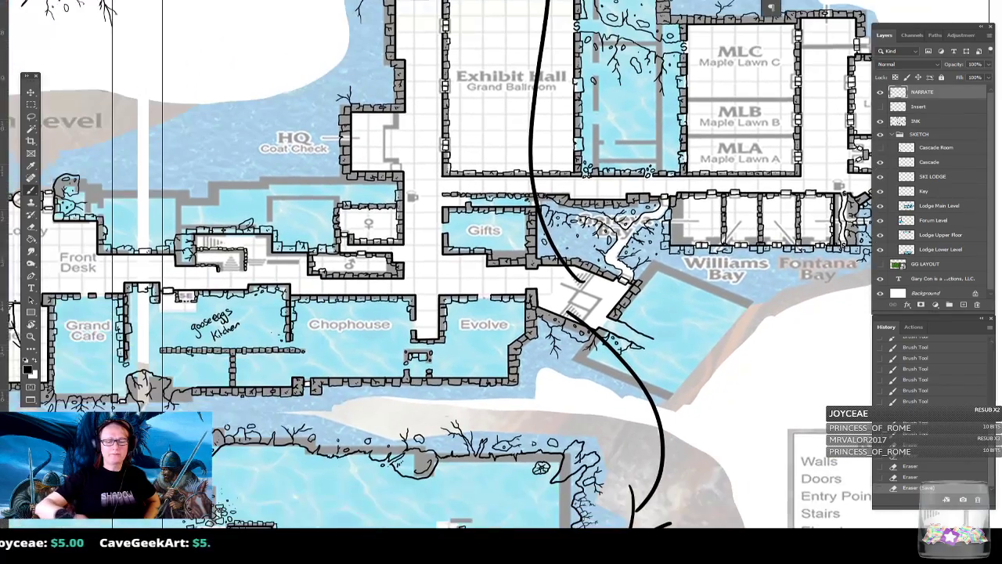
scroll(537, 455, down, 2)
drag(458, 484, 507, 381)
scroll(442, 337, up, 1)
drag(441, 336, 534, 453)
scroll(548, 340, down, 1)
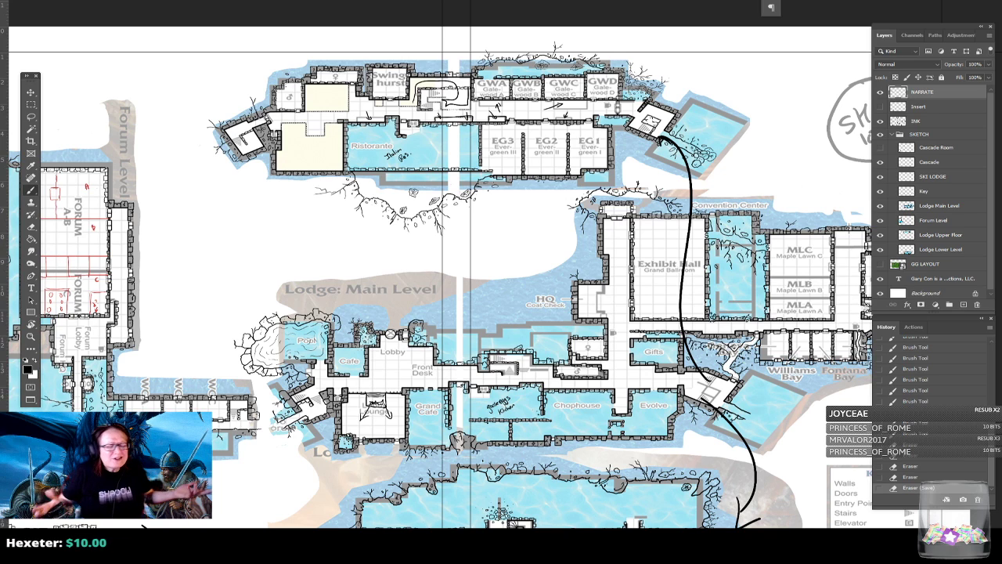
drag(443, 253, 611, 239)
drag(529, 313, 314, 266)
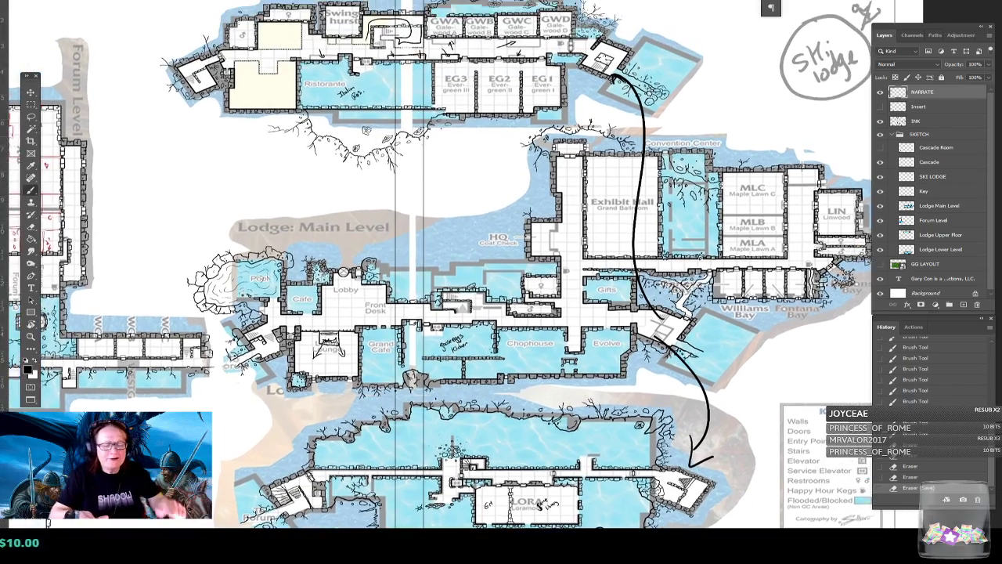
scroll(540, 186, up, 2)
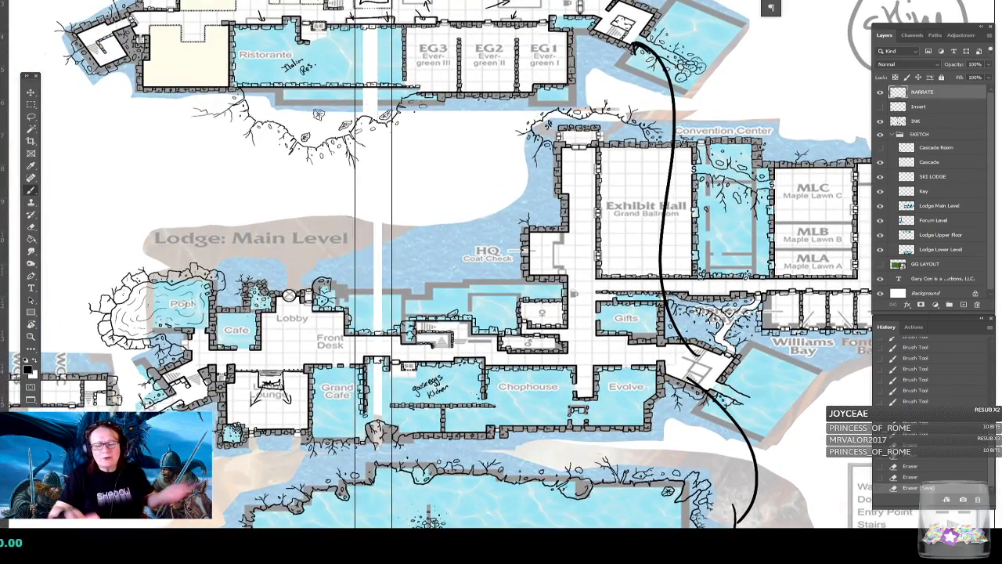
drag(539, 186, 504, 229)
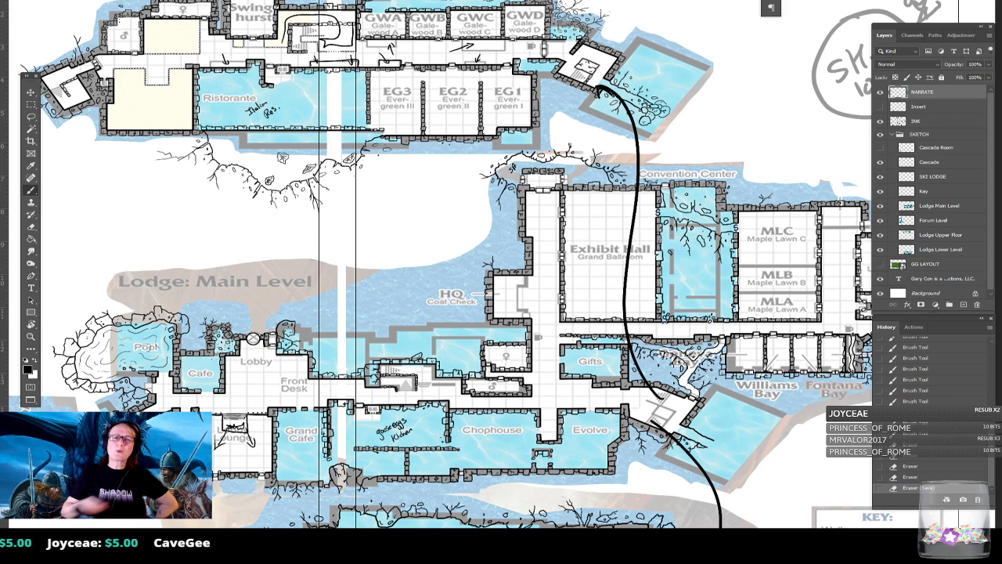
drag(610, 249, 535, 135)
drag(407, 313, 820, 295)
drag(470, 235, 215, 387)
drag(502, 282, 332, 256)
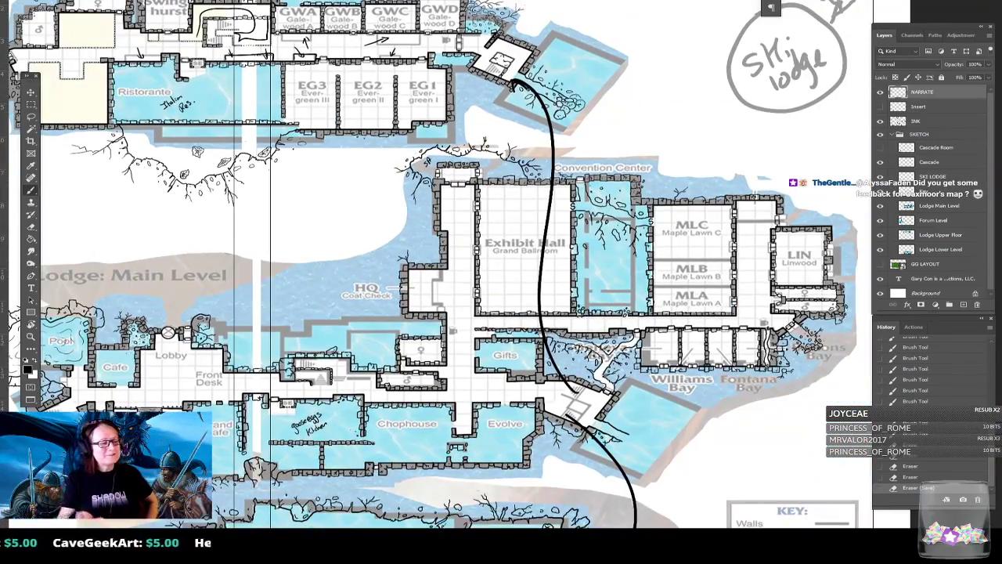
drag(501, 282, 407, 286)
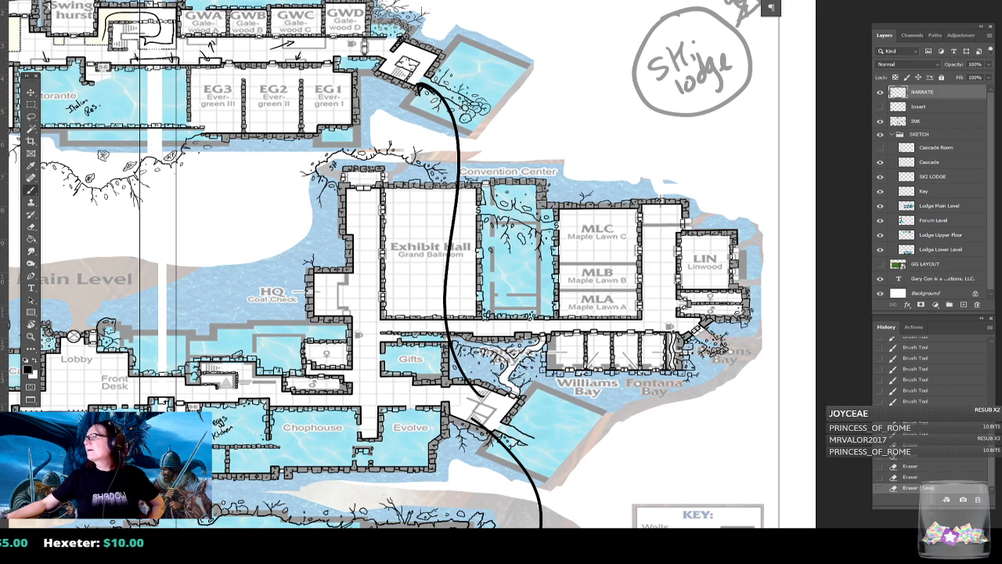
- Switch to the browser and view the Resort Map and the Lodge Main Level plan from the Grand Geneva Maps list
key(alt+Tab)
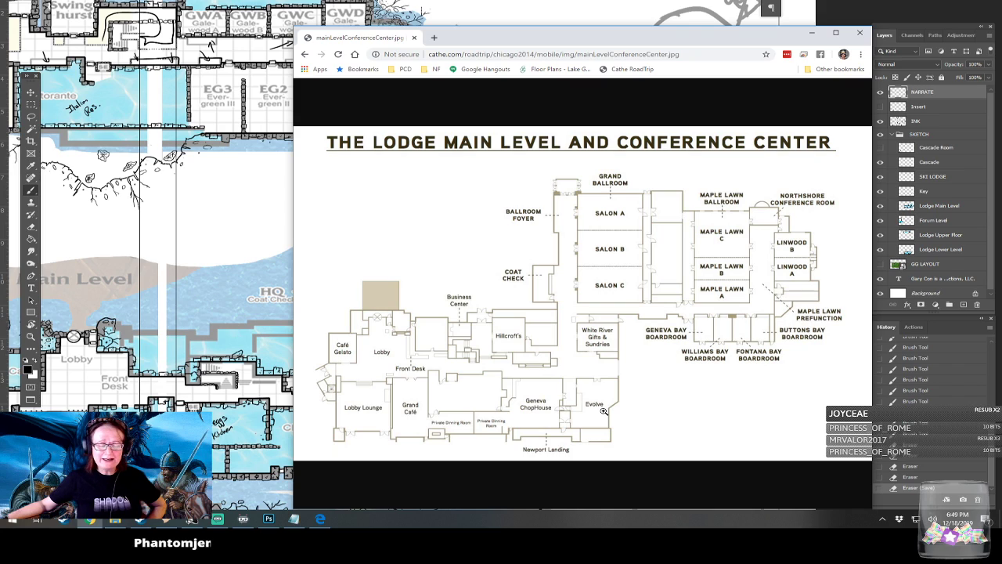
click(626, 70)
click(604, 149)
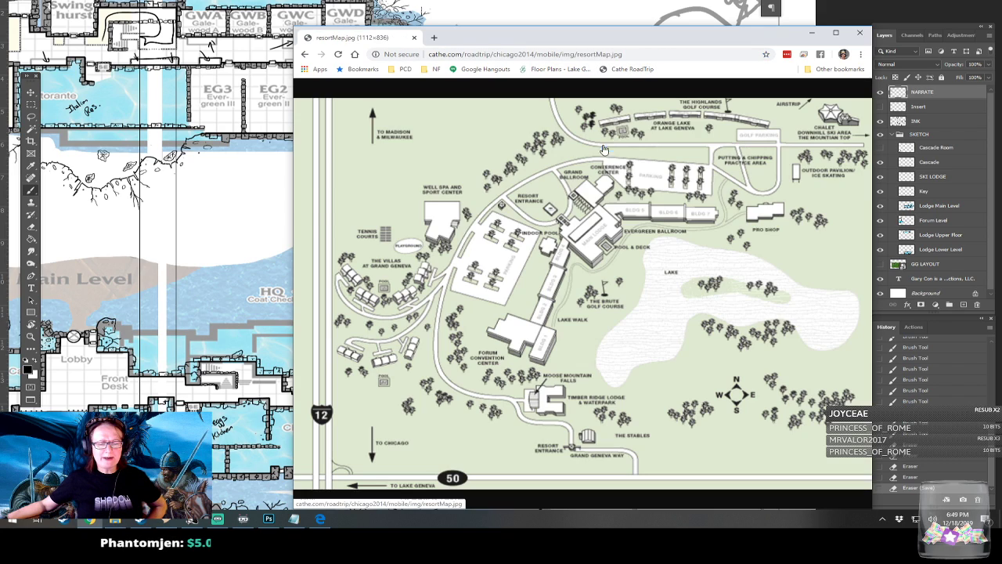
click(617, 74)
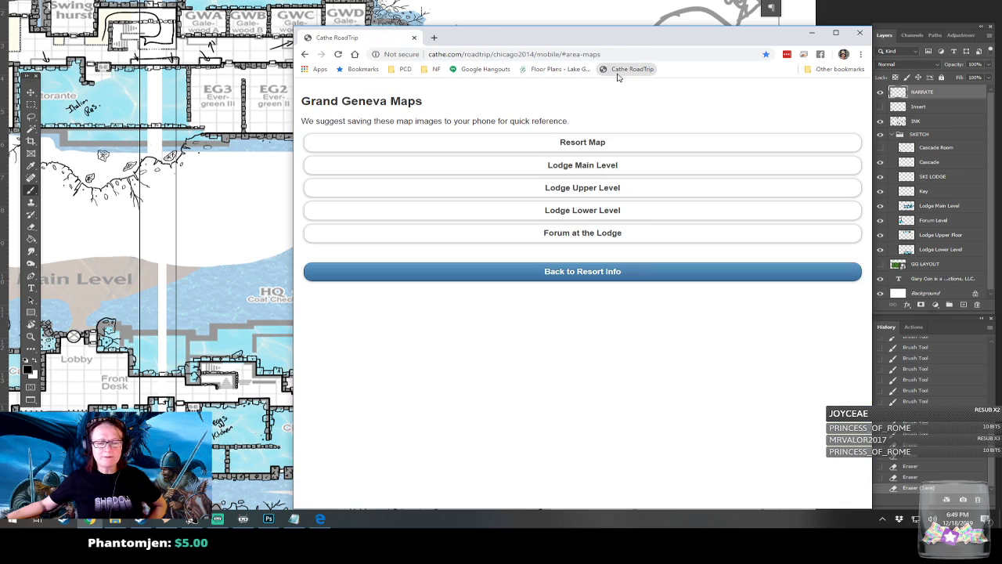
click(604, 166)
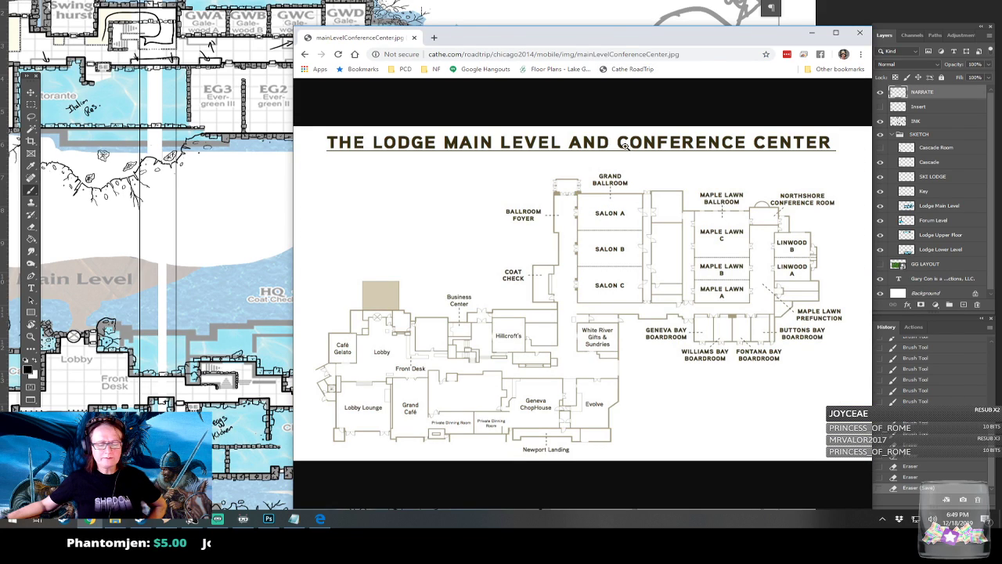
- View the Lodge Upper Level floor plan from the Grand Geneva Maps list
click(626, 69)
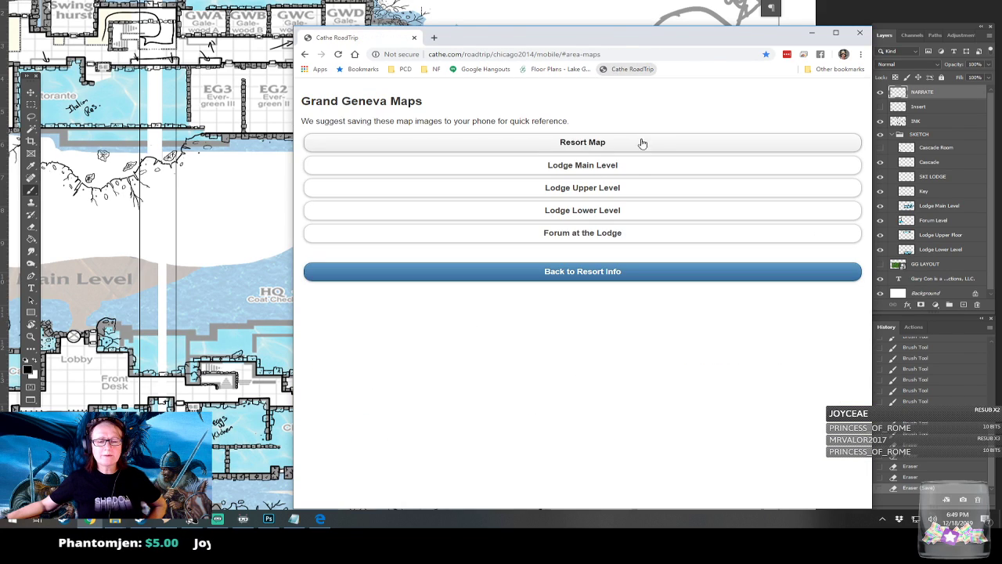
click(604, 188)
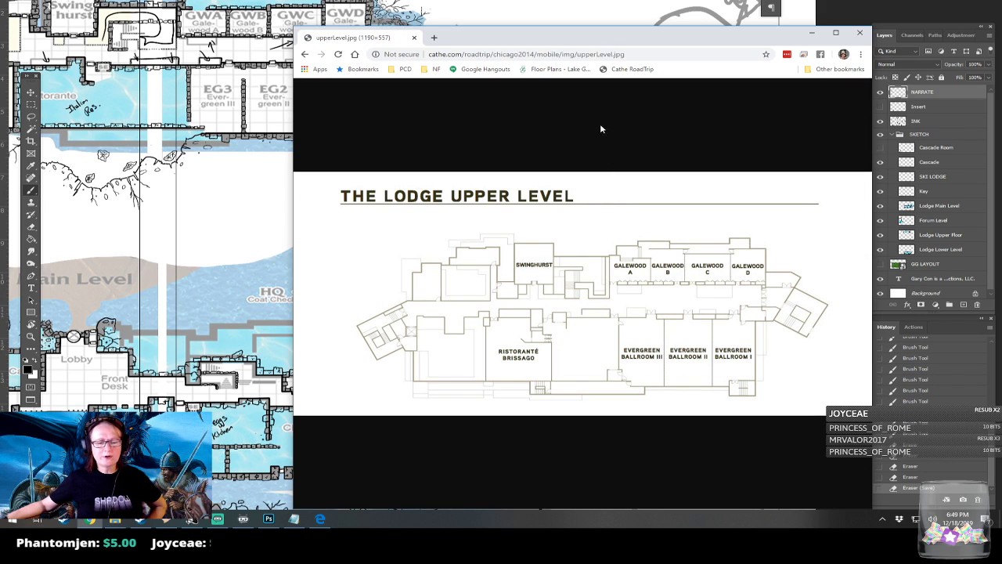
click(607, 70)
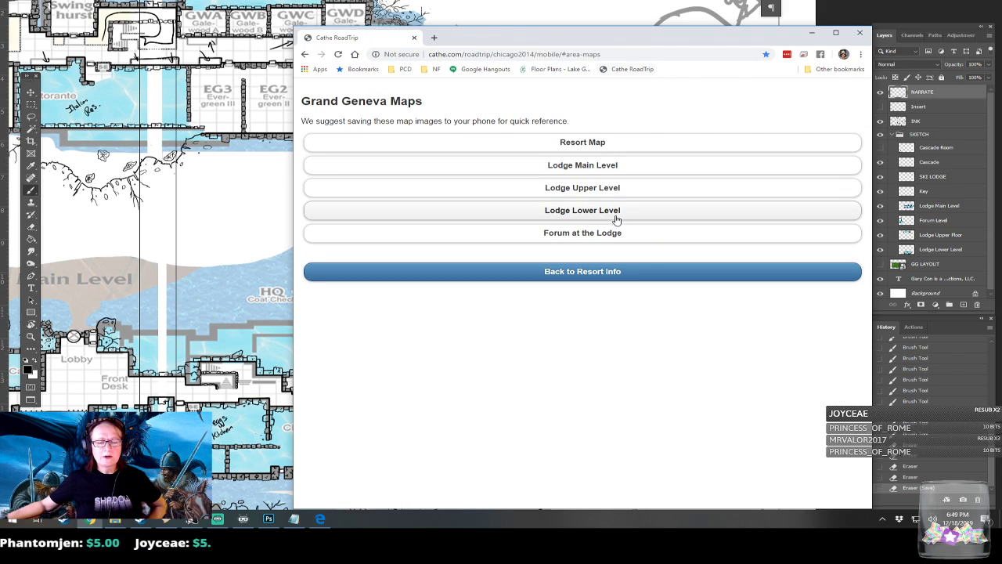
click(613, 189)
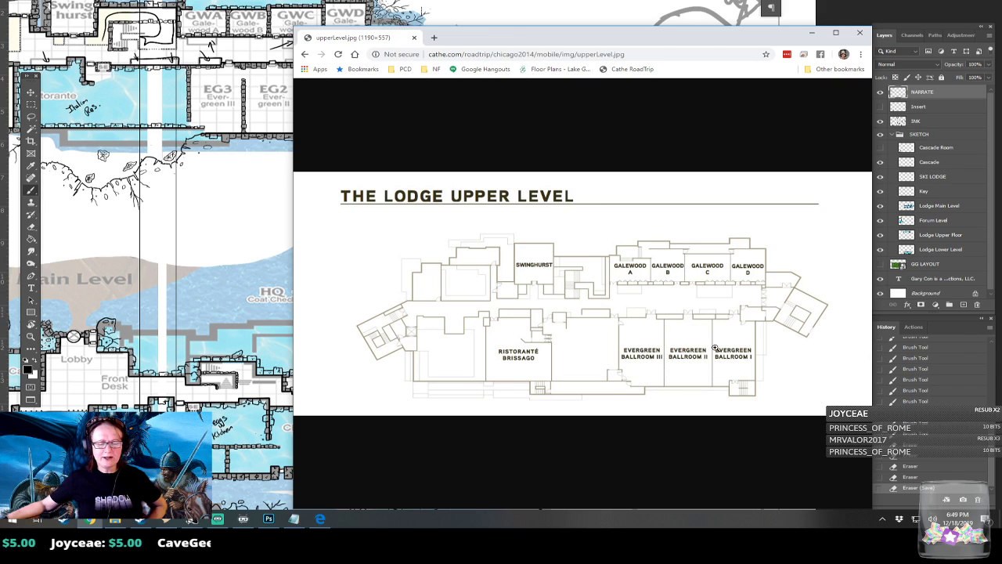
- View the Lodge Lower Level and Forum at the Lodge floor plans, then return to the drawing in Photoshop
click(626, 69)
click(596, 210)
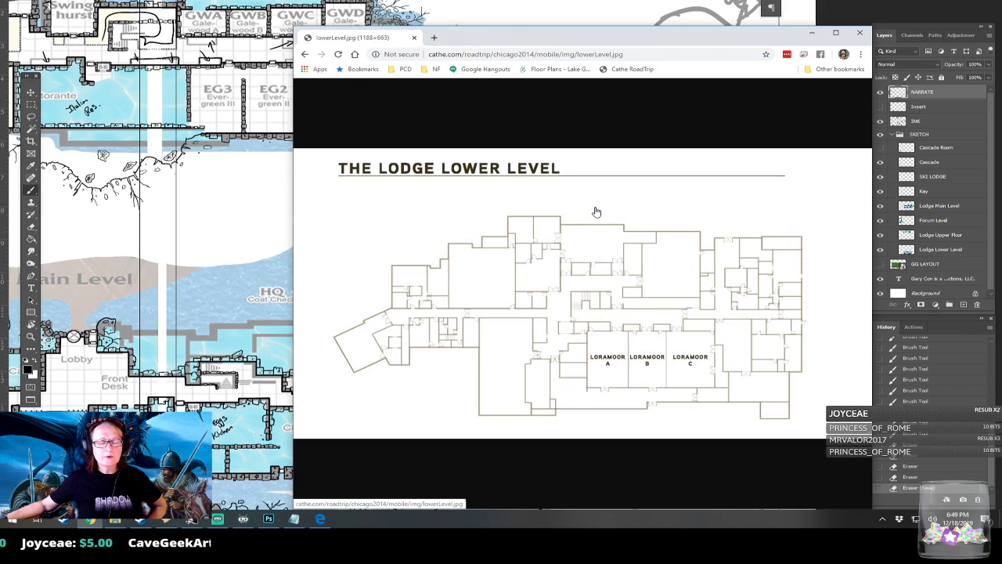
click(613, 69)
click(618, 232)
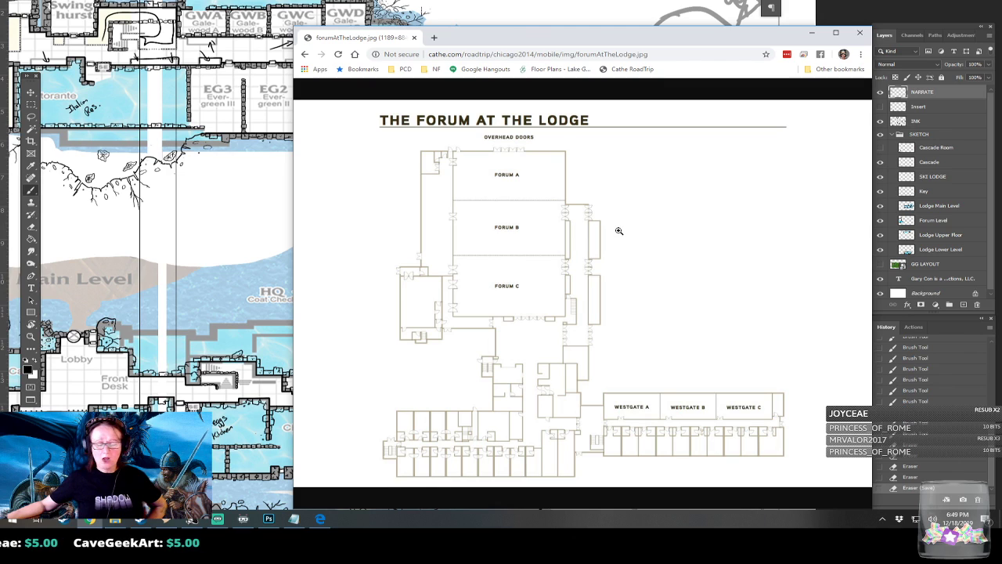
key(alt+Tab)
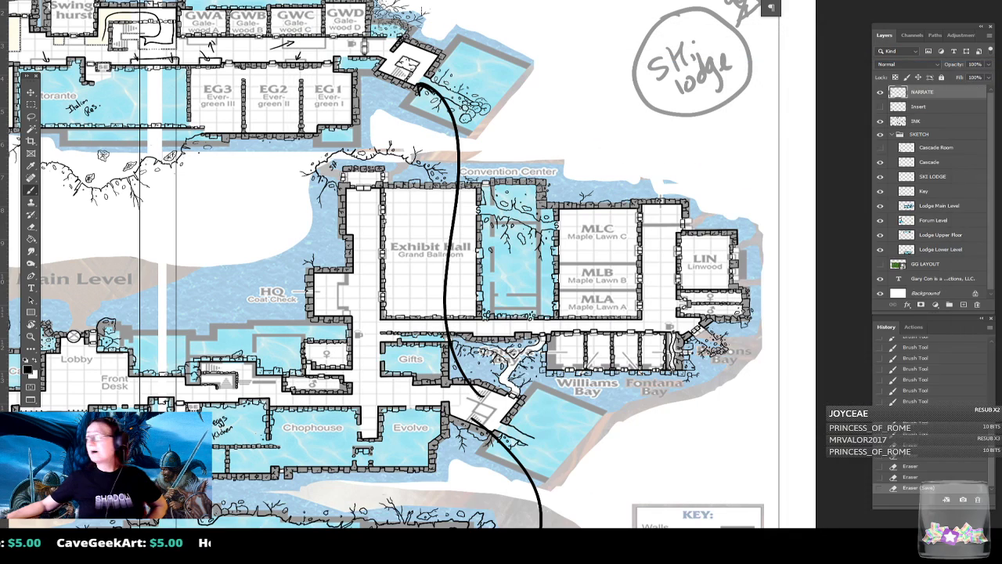
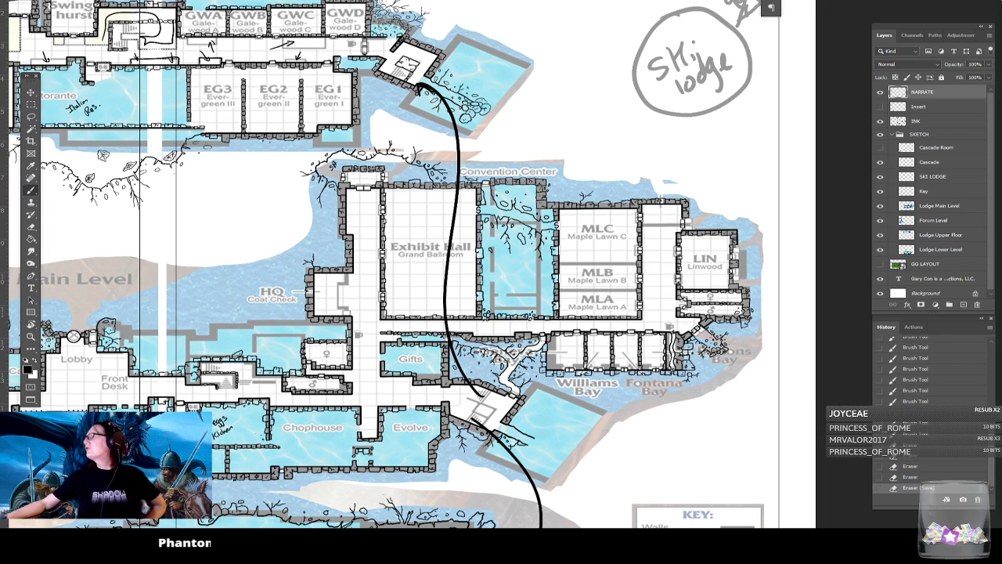
- Consult the resort's Floor Plans page showing the Geneva Bay room details, then return to the map in Photoshop and look over its levels
drag(1001, 147, 320, 49)
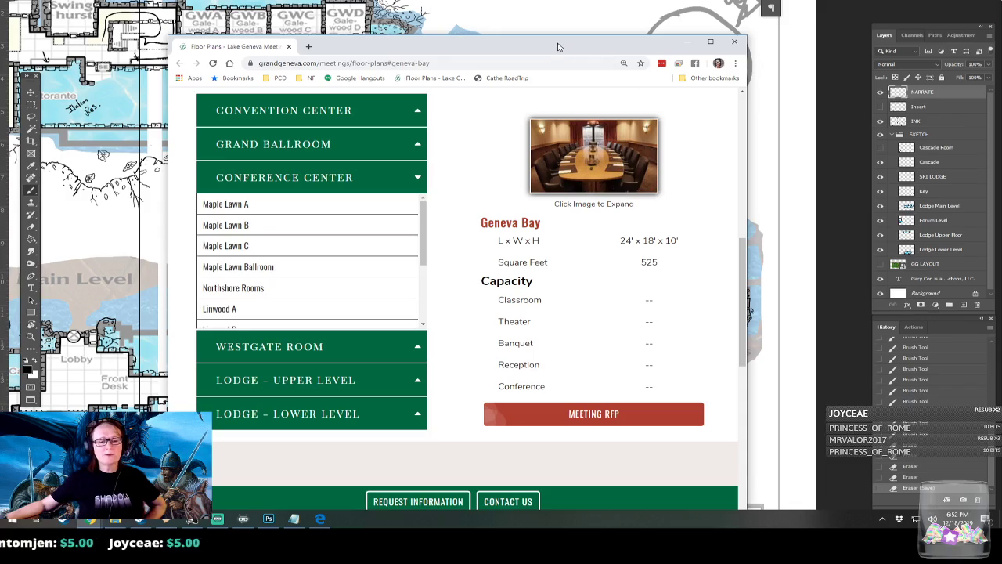
key(alt+Tab)
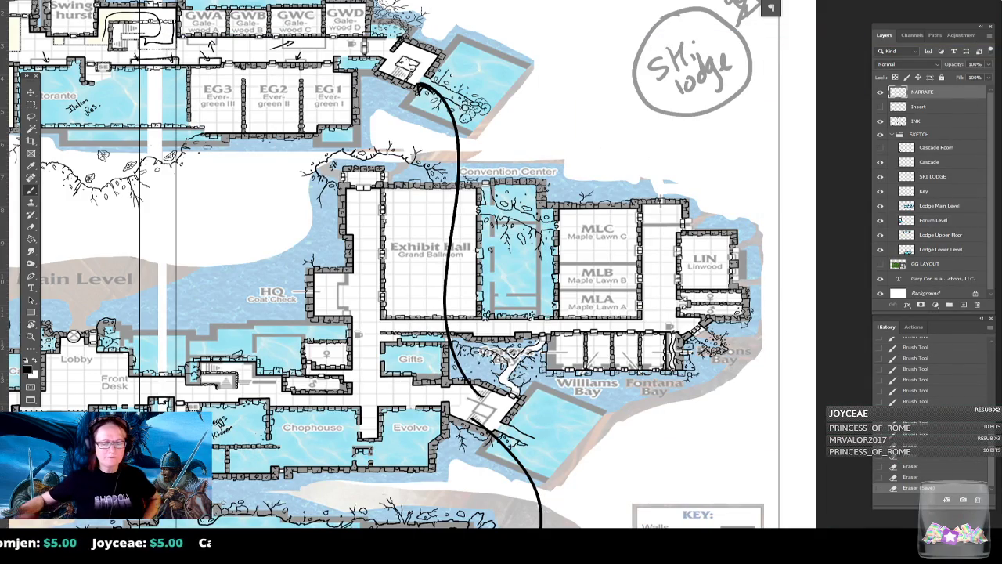
scroll(470, 266, down, 5)
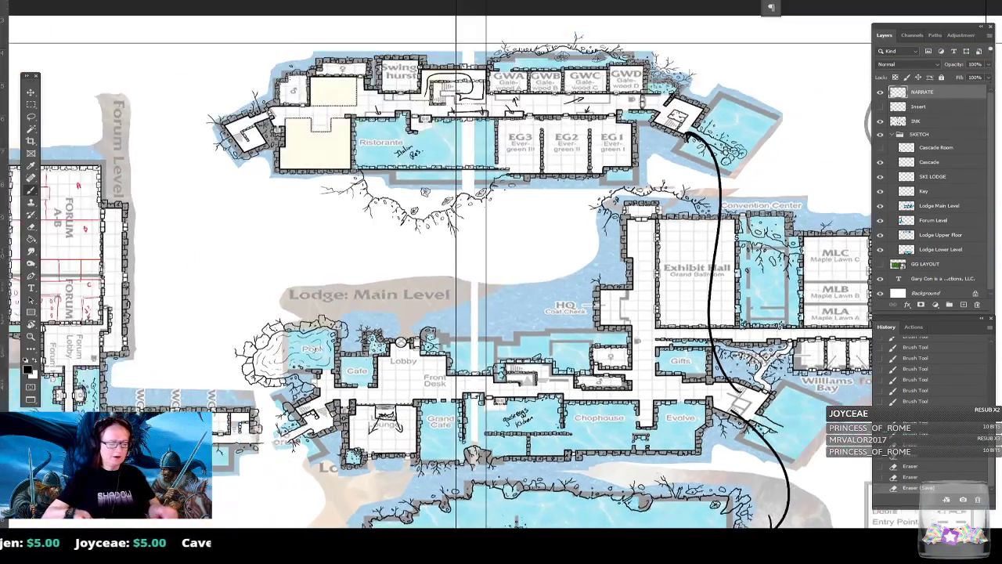
scroll(399, 493, up, 2)
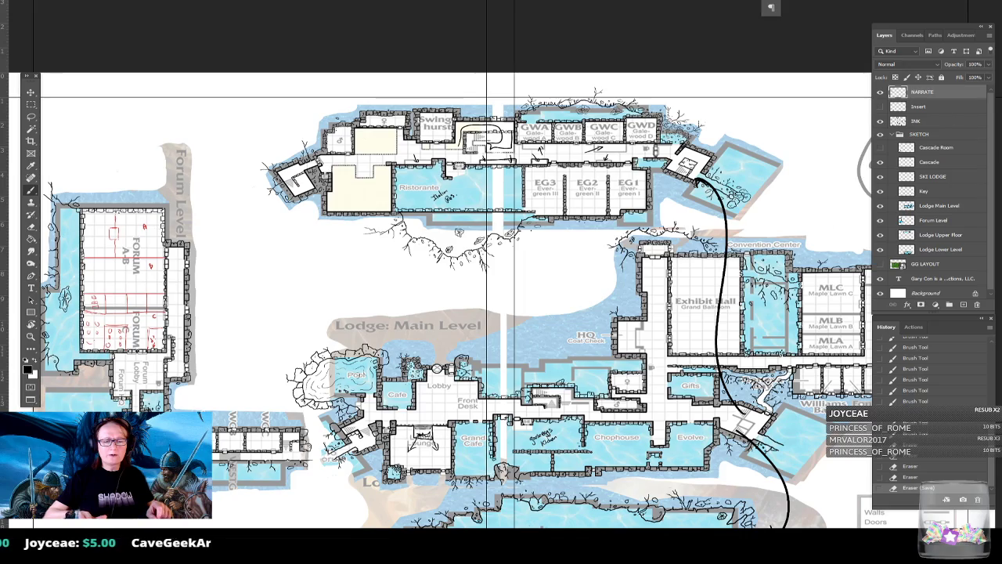
- Look over the lodge's upper, main and lower levels, following the long arrow down to the lower level's end stairwell
scroll(438, 298, right, 2)
scroll(442, 265, down, 3)
scroll(441, 265, right, 2)
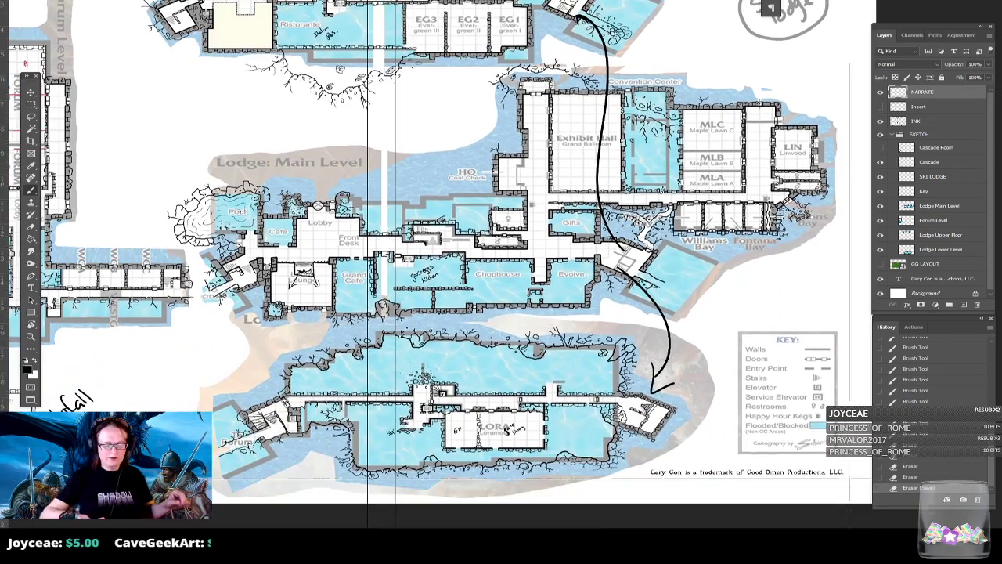
scroll(441, 264, up, 1)
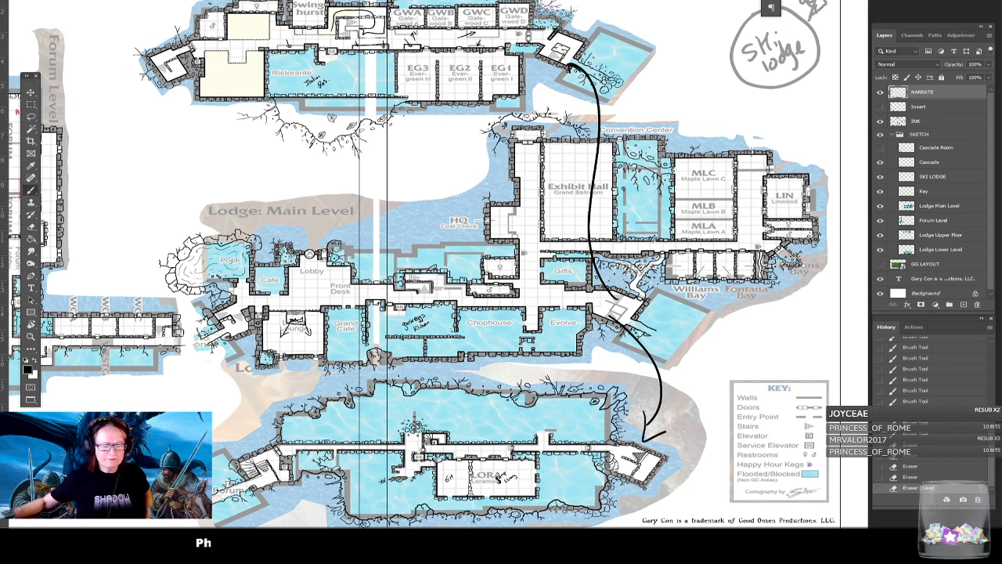
drag(470, 282, 524, 276)
key(ctrl+minus)
key(ctrl+minus)
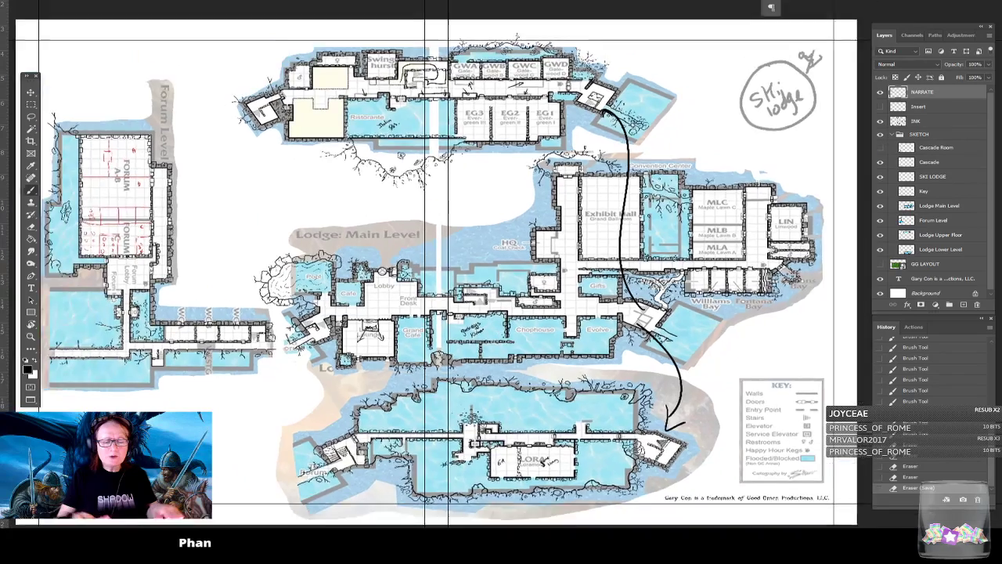
scroll(426, 431, up, 1)
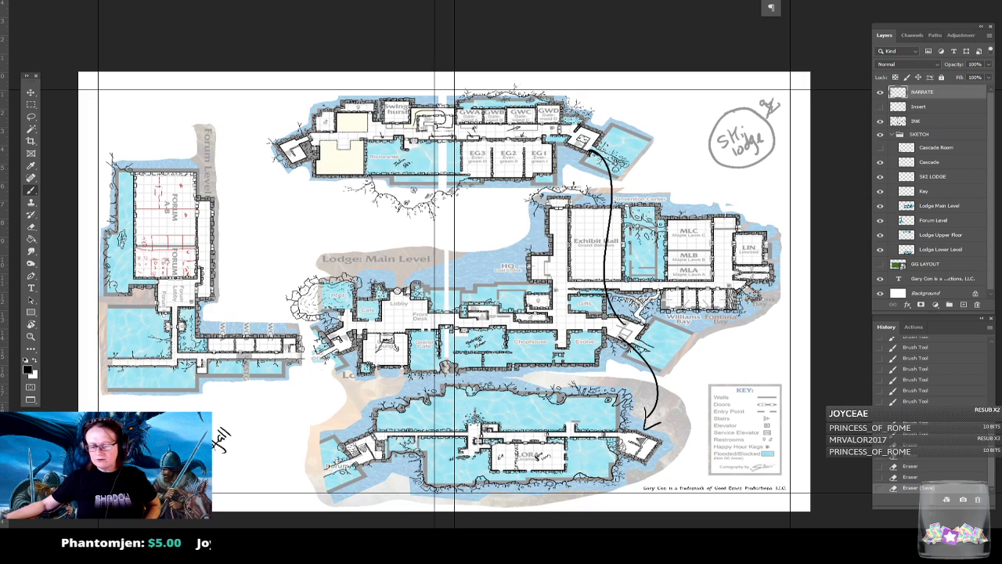
scroll(696, 439, up, 3)
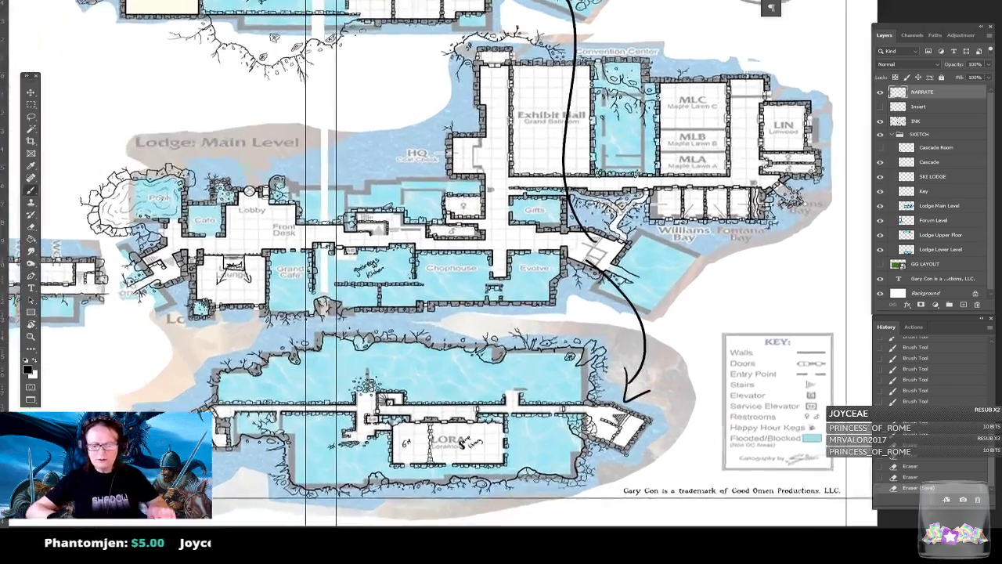
- Handwrite "HQ" in the small boardroom next to the collapsed Geneva Bay area, south of the Maple Lawn rooms
drag(716, 205, 655, 310)
scroll(655, 310, up, 3)
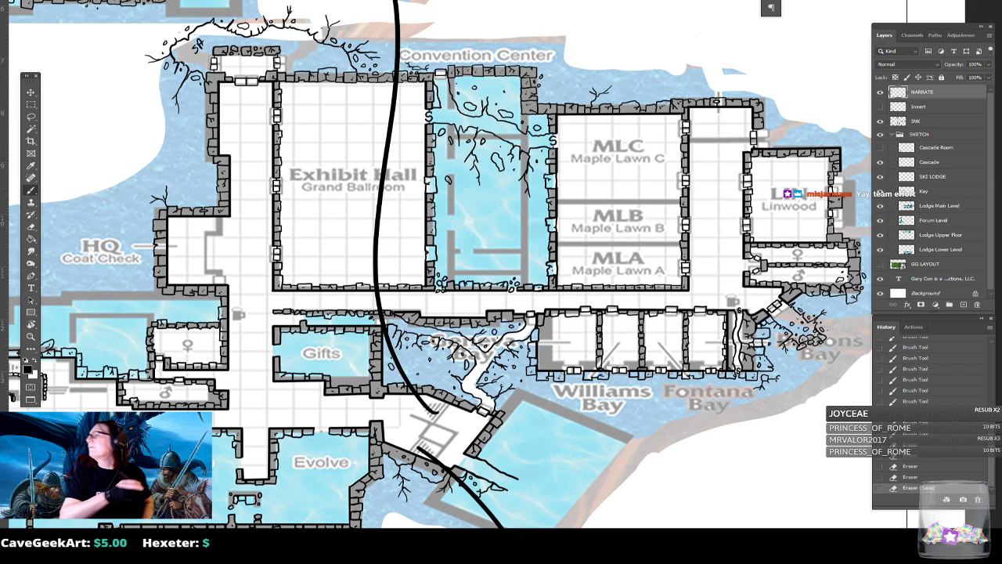
click(552, 330)
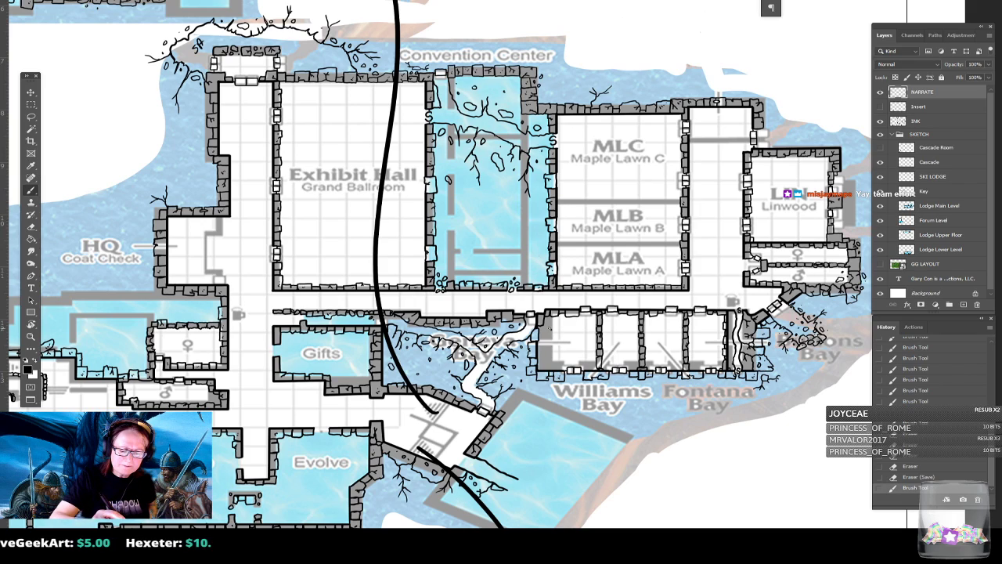
mouse_move(555, 337)
mouse_down()
mouse_move(555, 350)
mouse_move(573, 346)
mouse_up()
drag(576, 342, 579, 345)
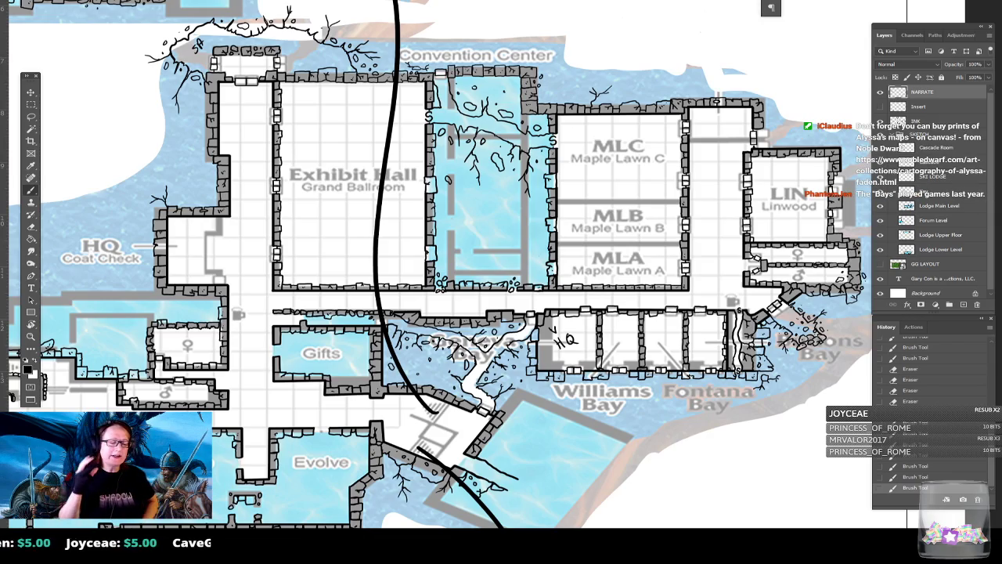
- Erase the long curved arrow running from the upper level's stairwell across the Exhibit Hall to the lower level
scroll(439, 264, down, 5)
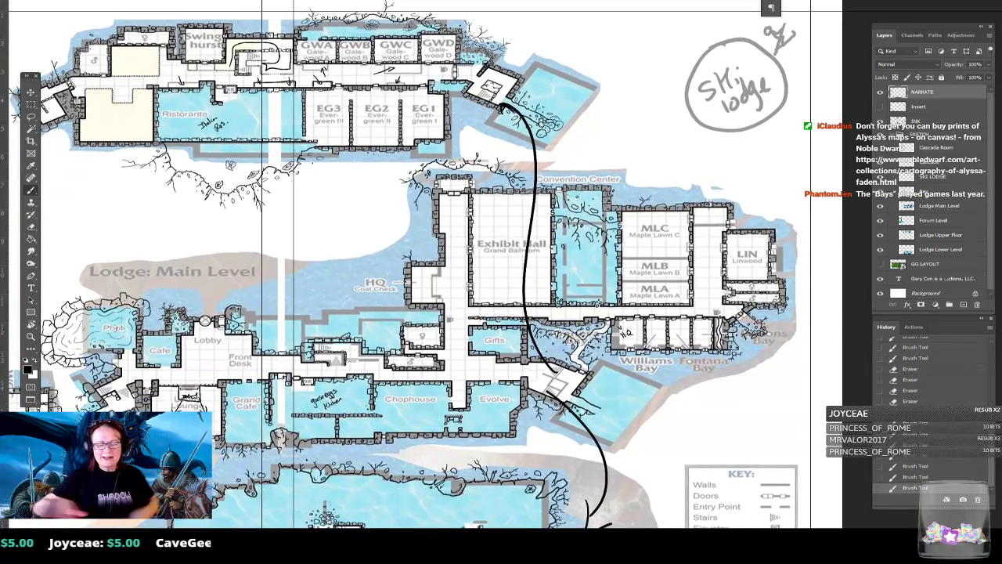
mouse_move(589, 510)
mouse_down()
mouse_move(599, 459)
mouse_move(597, 470)
mouse_up()
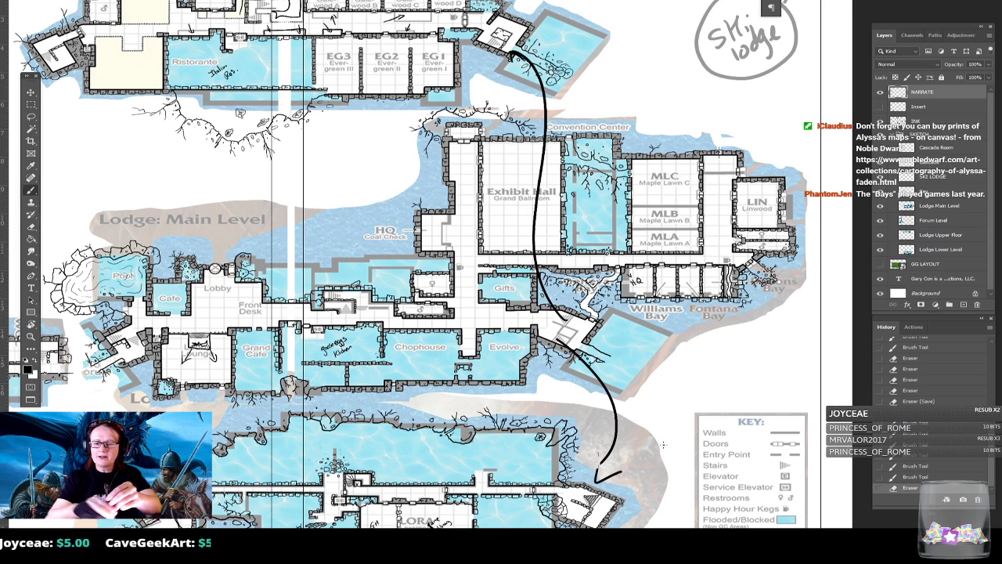
mouse_move(617, 436)
mouse_down()
mouse_move(599, 469)
mouse_move(616, 478)
mouse_up()
mouse_move(625, 436)
mouse_down()
mouse_move(534, 235)
mouse_move(545, 137)
mouse_move(509, 48)
mouse_move(518, 88)
mouse_move(616, 89)
mouse_up()
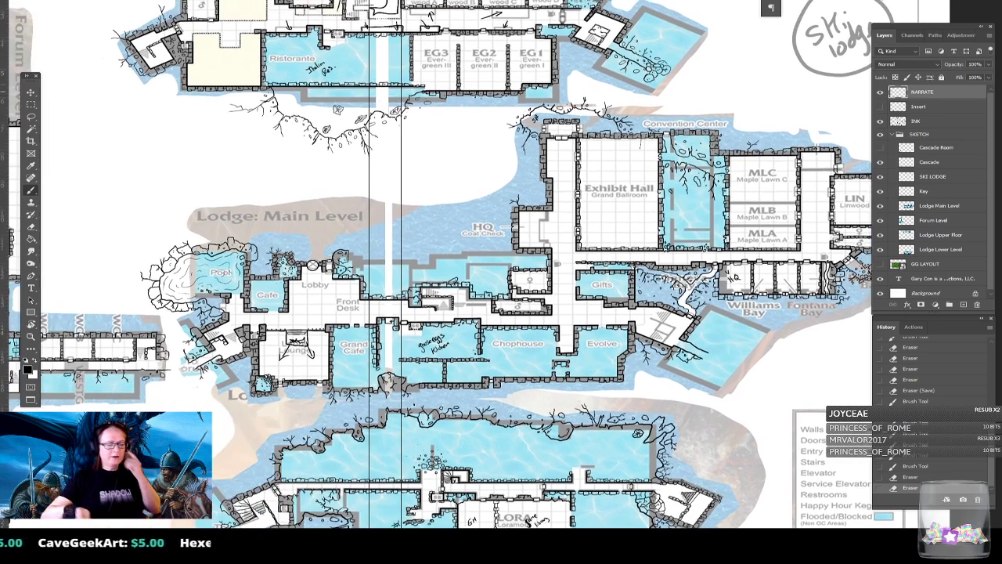
- Examine the convention center, main level and upper level of the map, including how they relate to the Forum Level
drag(438, 266, 303, 227)
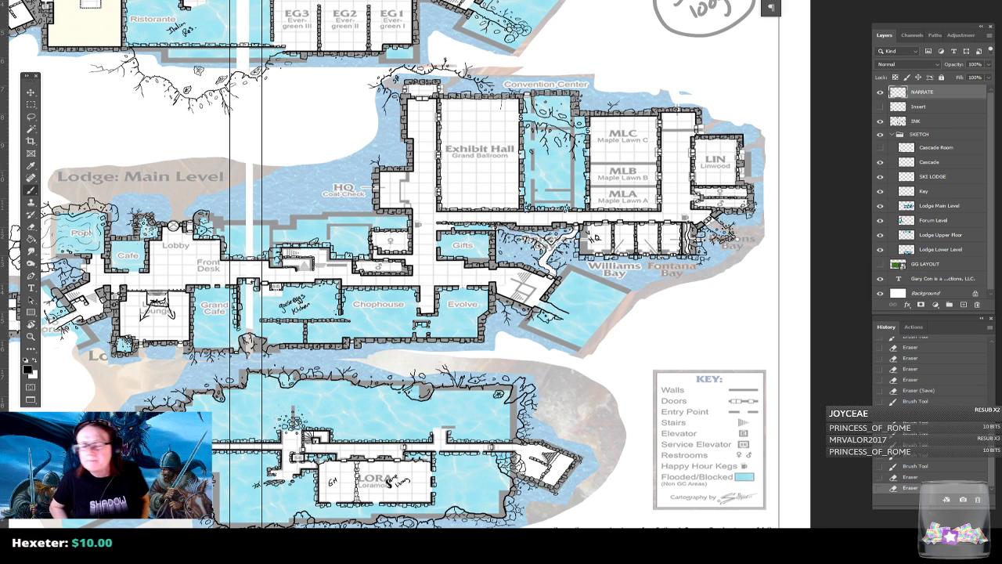
drag(285, 317, 416, 429)
scroll(416, 430, down, 2)
scroll(426, 188, down, 1)
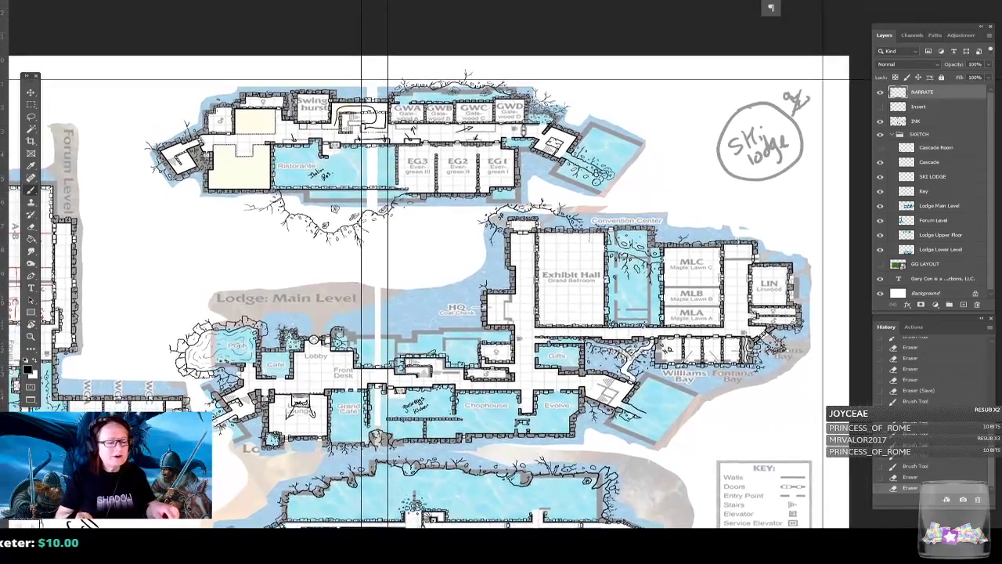
drag(426, 188, 435, 164)
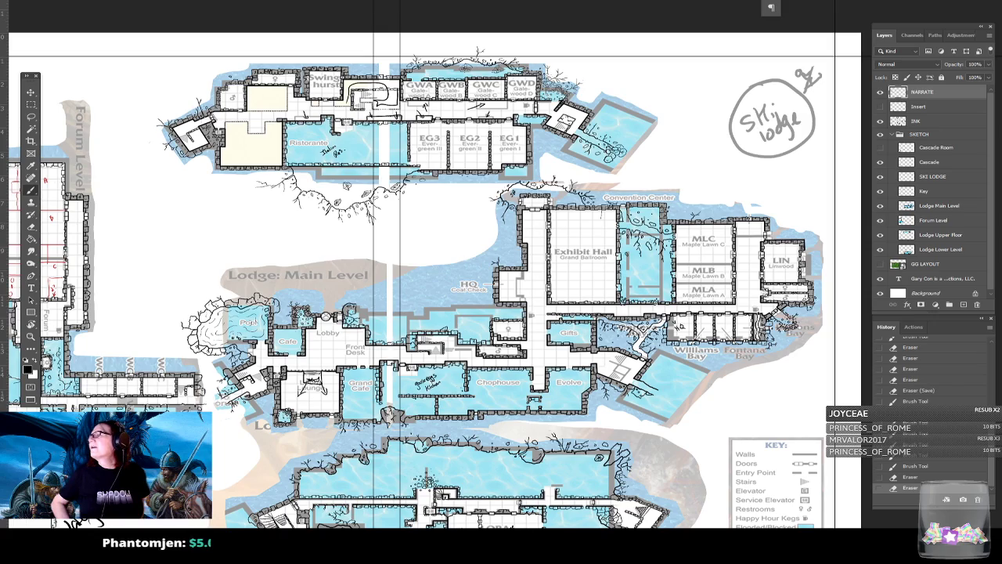
drag(391, 177, 483, 157)
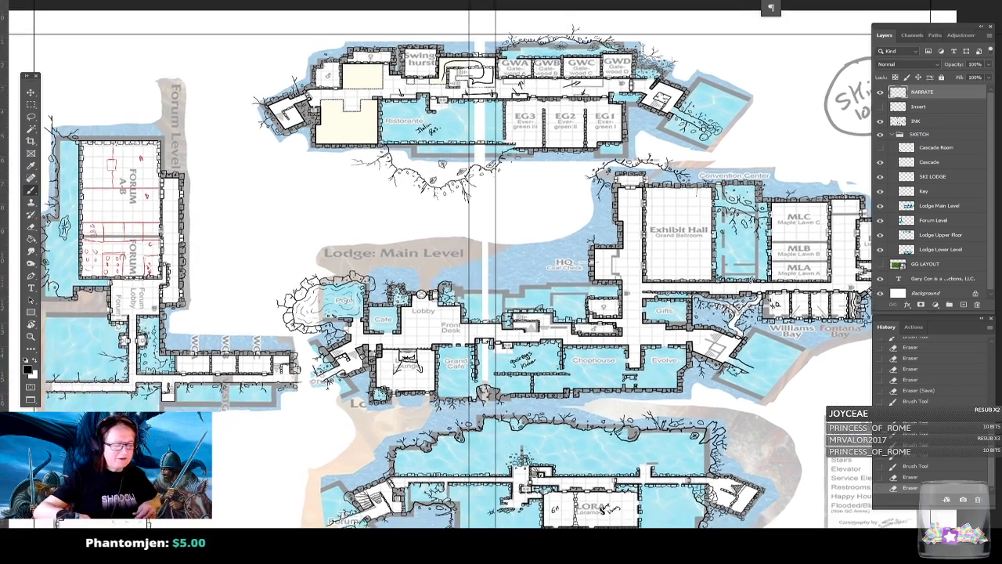
drag(470, 303, 428, 285)
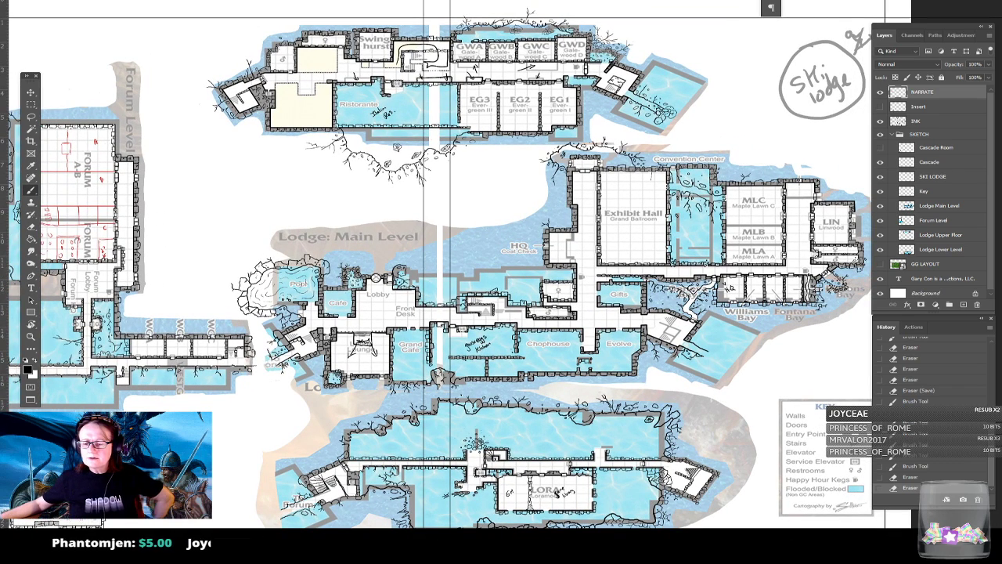
- Briefly show the GG LAYOUT resort overlay, hide it again, and check the Cascade Room layer against the map
scroll(940, 266, down, 1)
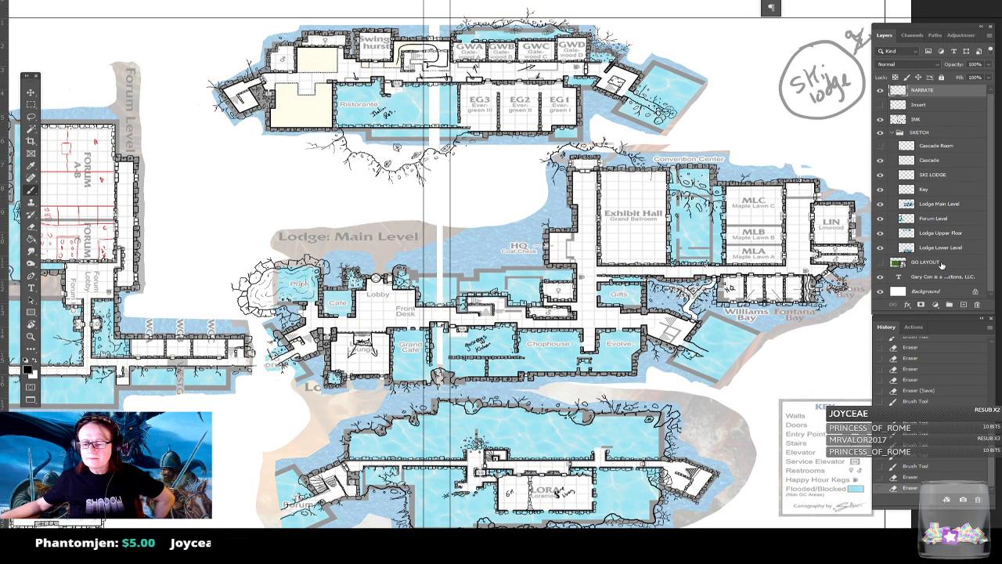
click(880, 262)
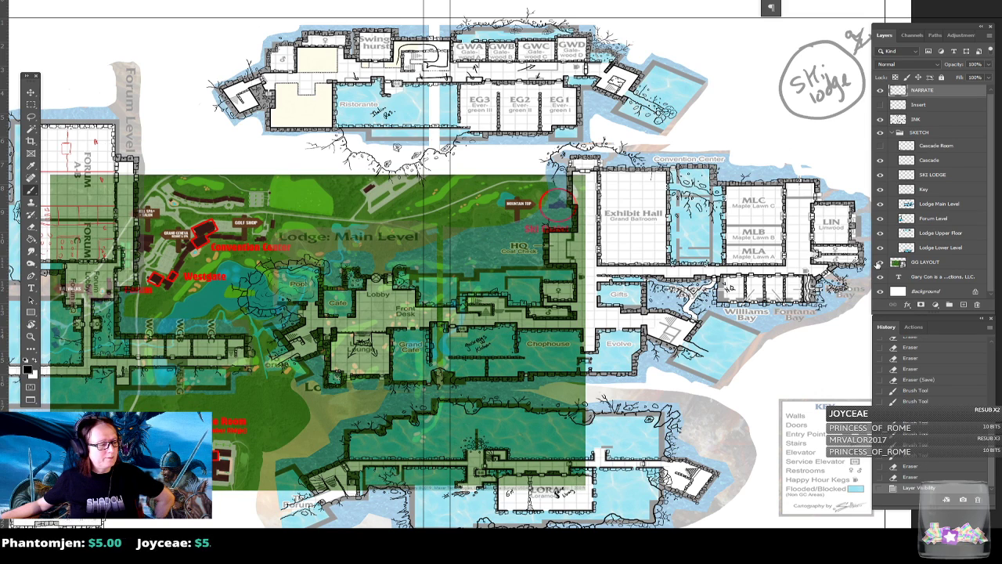
click(881, 263)
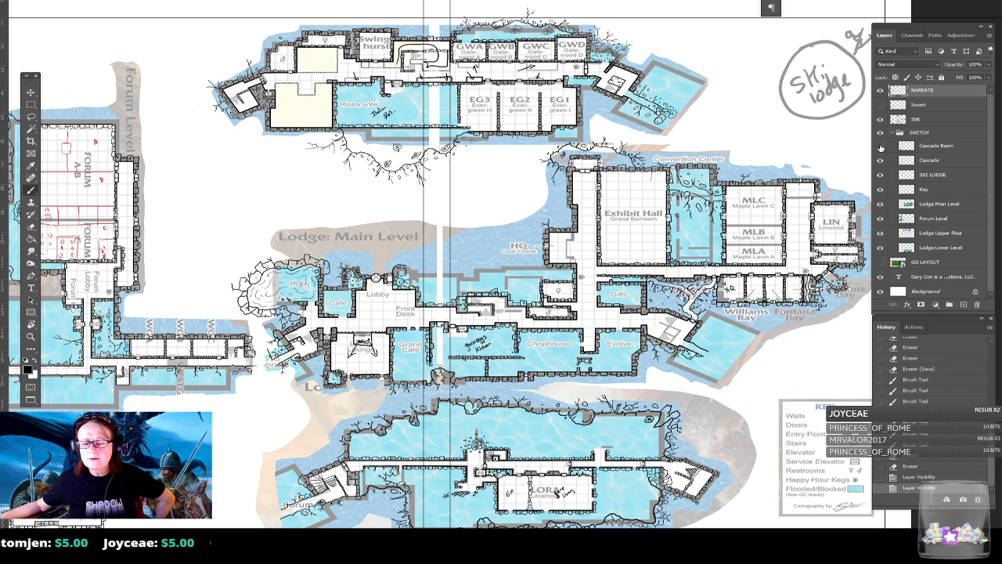
click(881, 148)
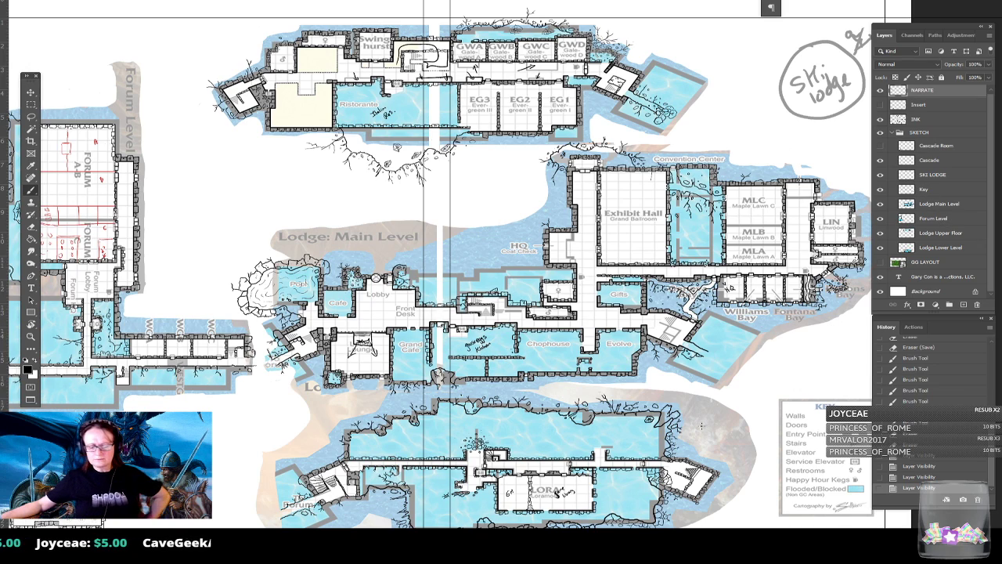
drag(444, 448, 485, 440)
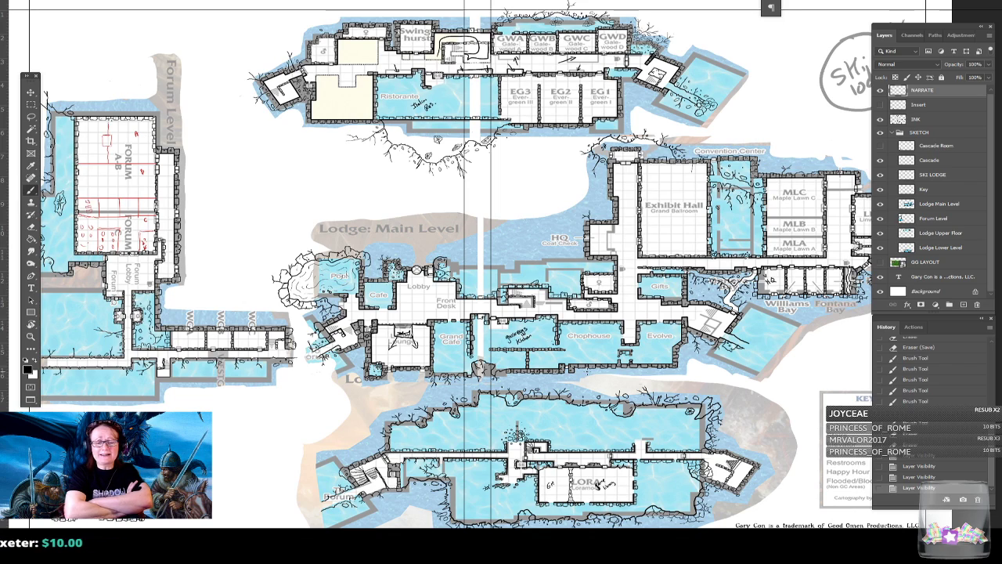
drag(597, 371, 587, 371)
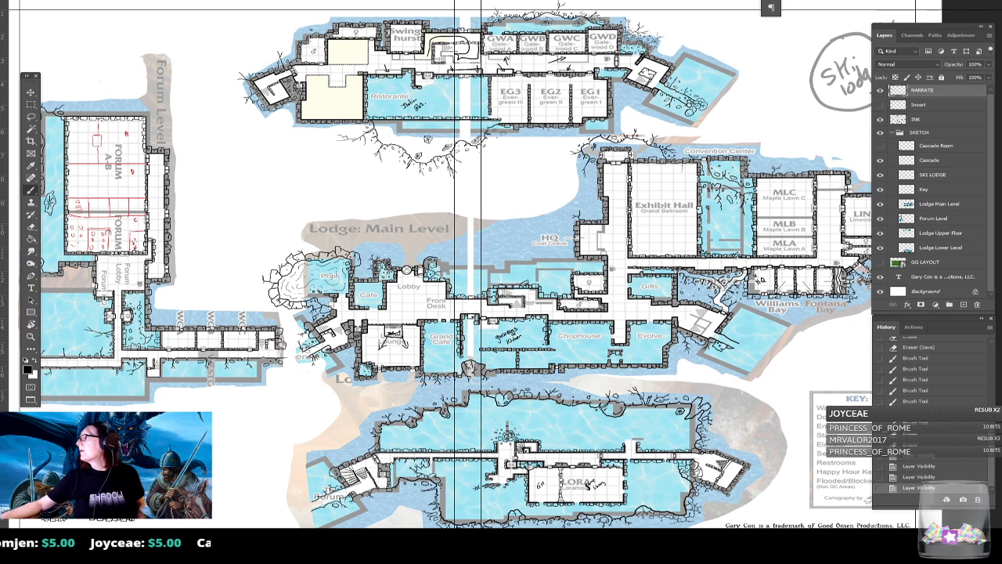
- Switch to the browser, view the Resort Map and Lodge Main Level plan from Grand Geneva Maps, and return to the Photoshop map
drag(1001, 19, 645, 45)
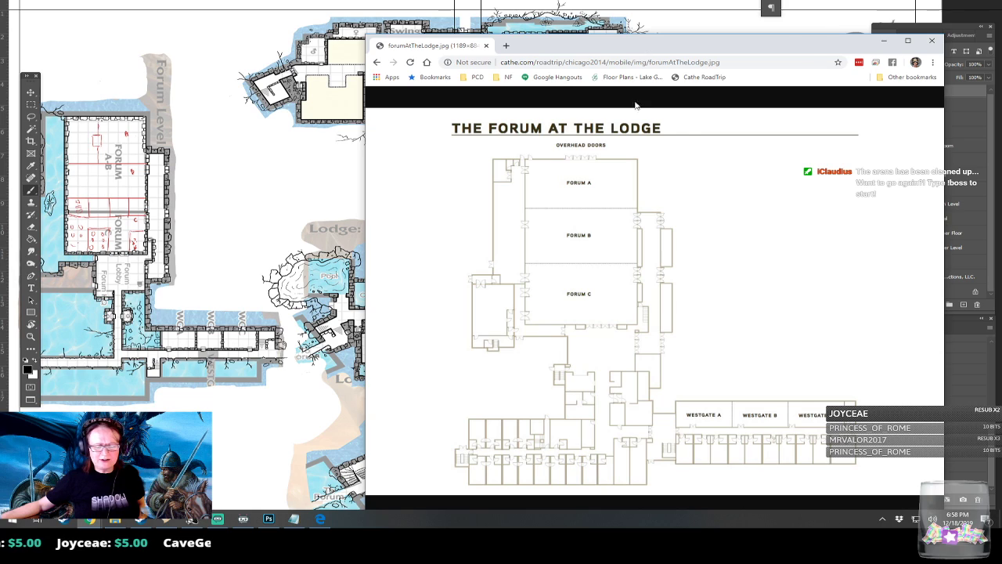
click(686, 79)
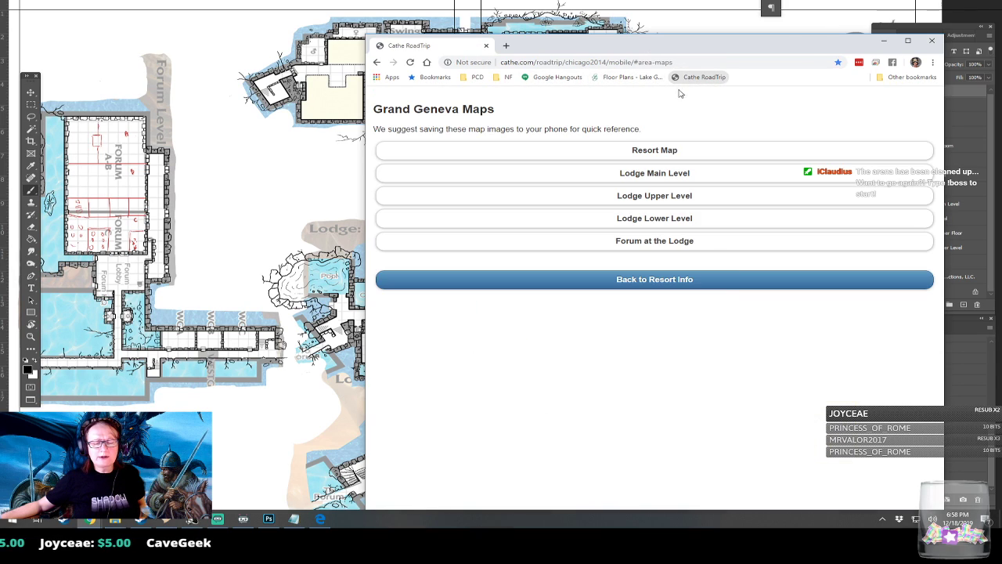
click(634, 149)
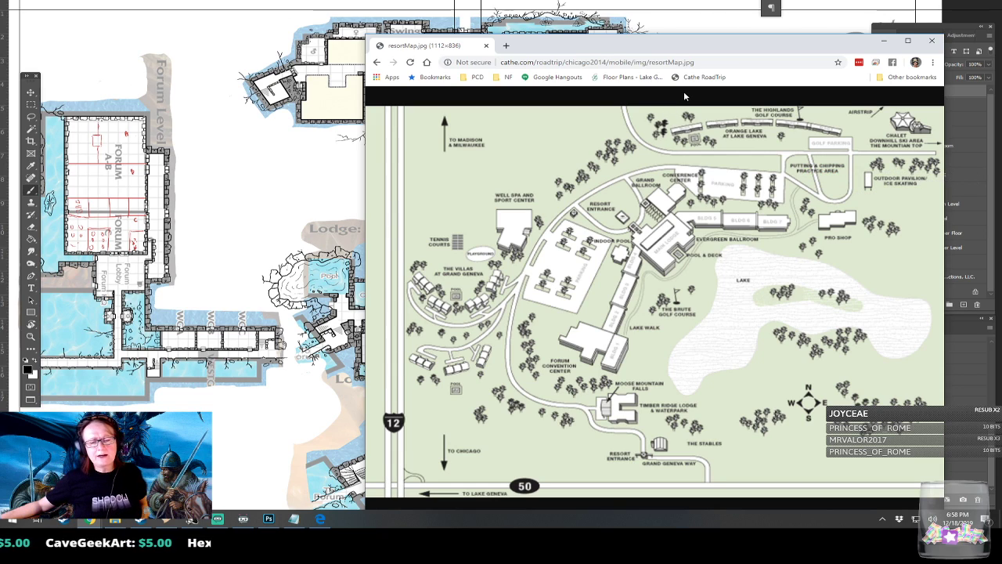
click(704, 77)
click(672, 174)
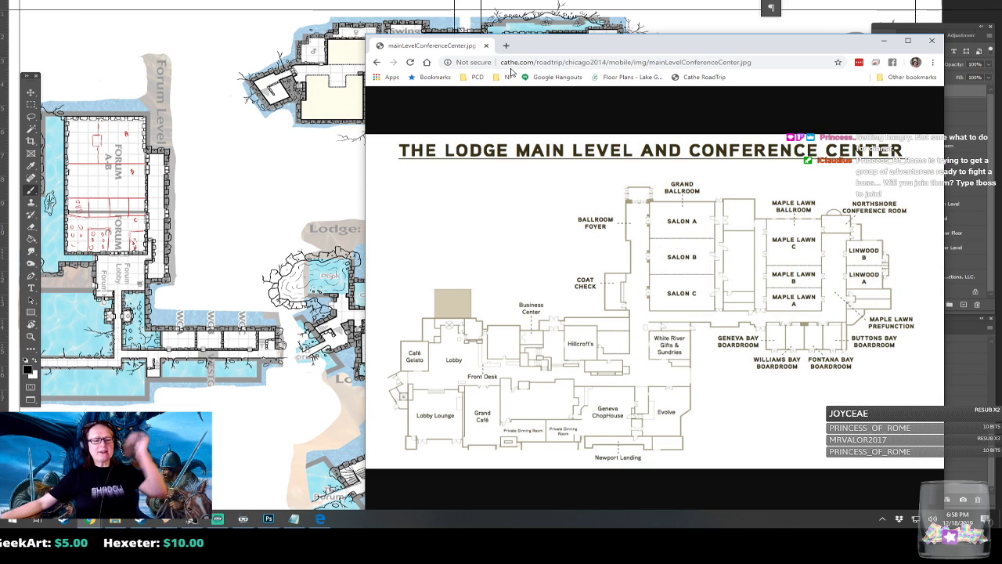
key(alt+Tab)
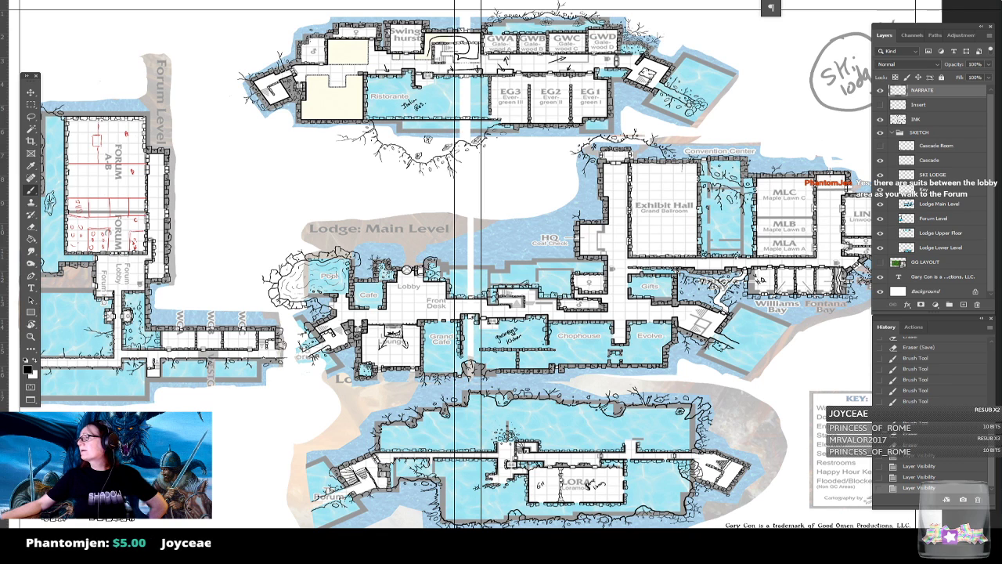
- Bring the browser back beside the map and view the Lodge Upper Level and Lodge Lower Level floor plans
drag(1001, 58, 505, 144)
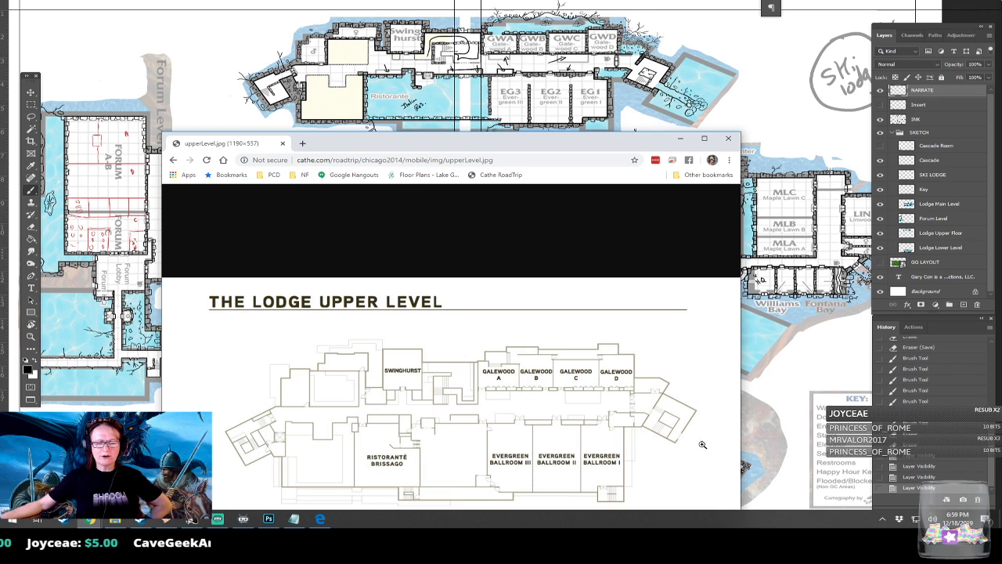
click(495, 175)
click(461, 318)
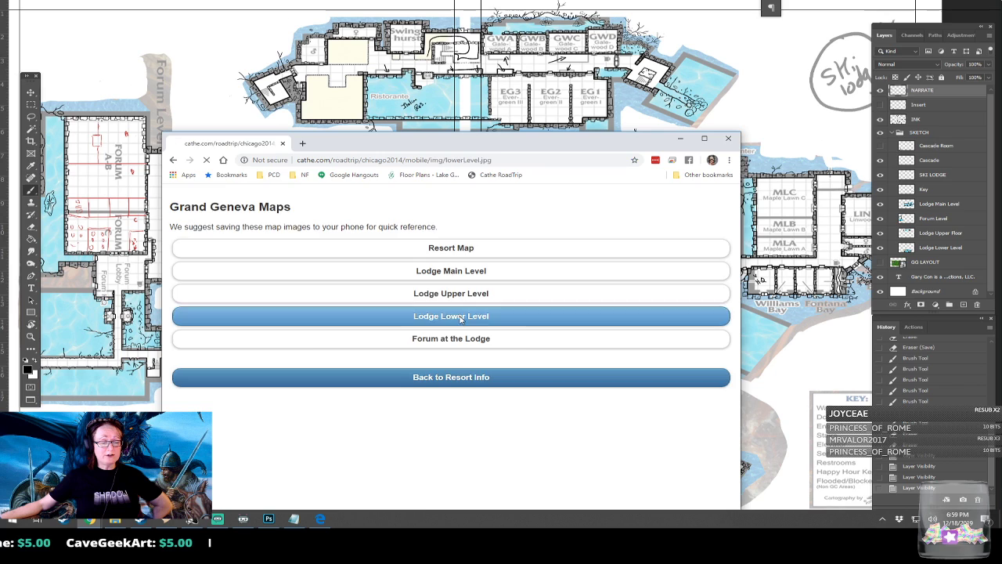
drag(497, 146, 509, 122)
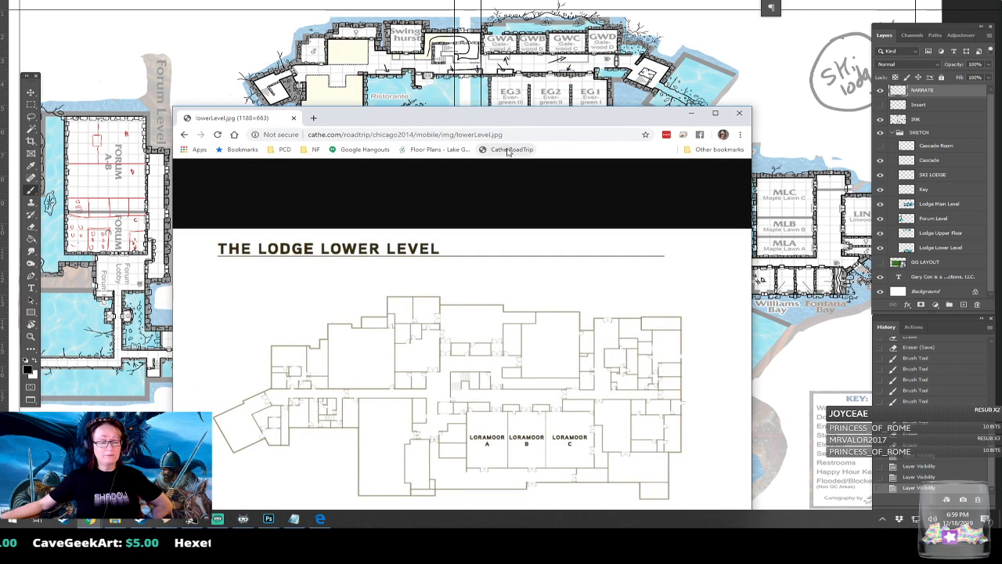
- View the Forum at the Lodge floor plan, then close the browser window to return to the Photoshop map
click(511, 148)
click(501, 316)
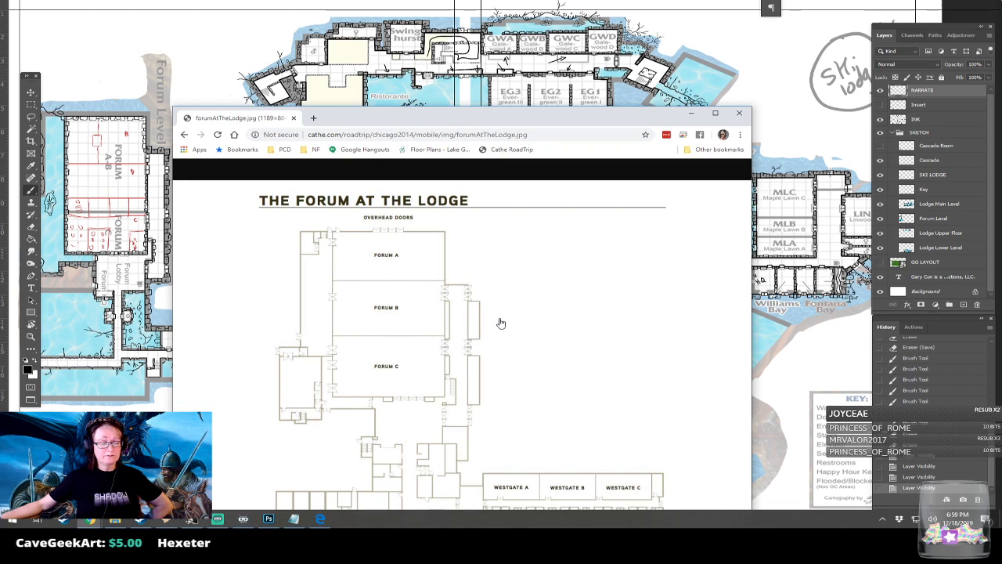
drag(584, 118, 586, 49)
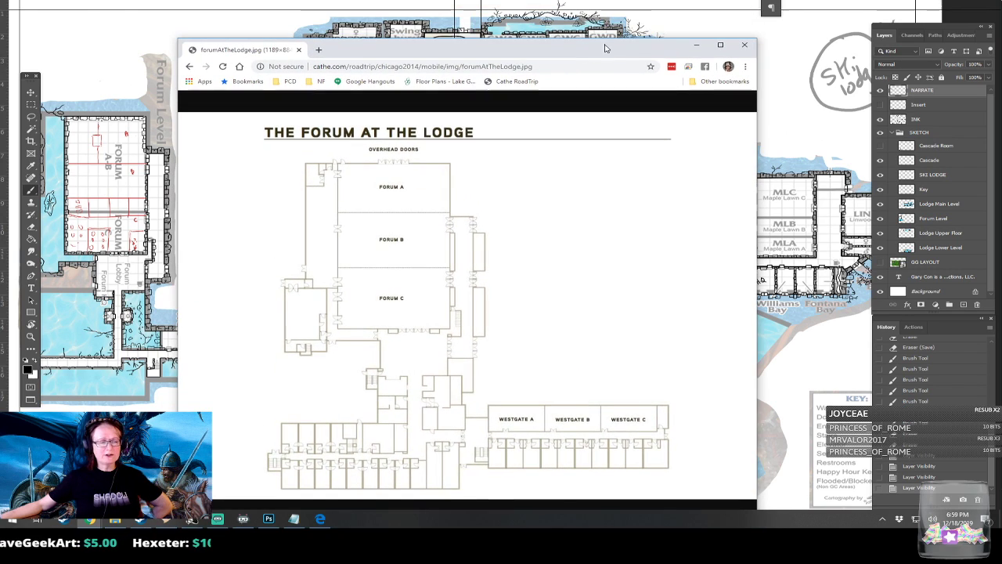
click(745, 47)
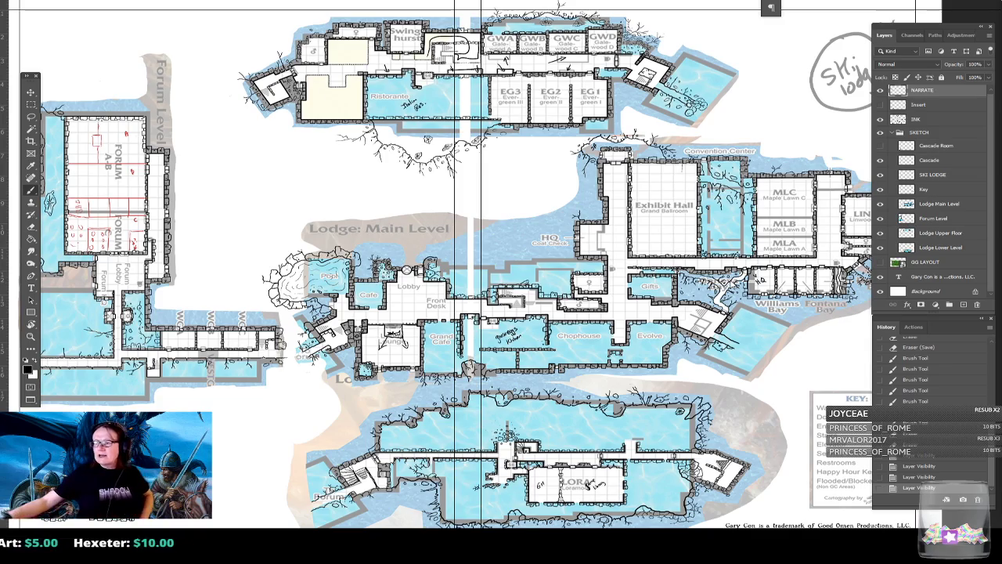
- Examine the lodge's lower level close up around the Loramoor rooms and the surrounding flooded area
scroll(470, 385, up, 3)
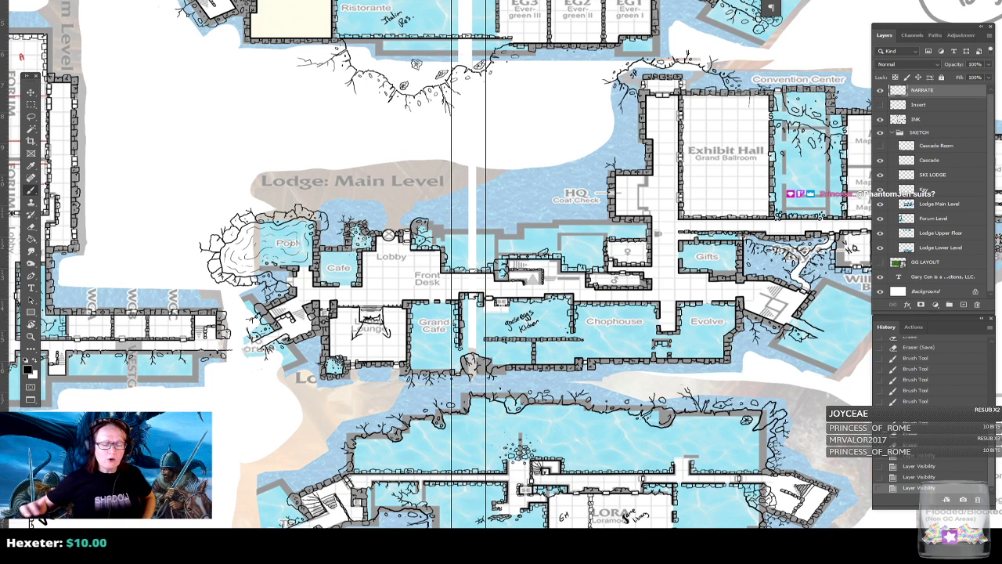
drag(610, 443, 573, 305)
scroll(573, 304, up, 5)
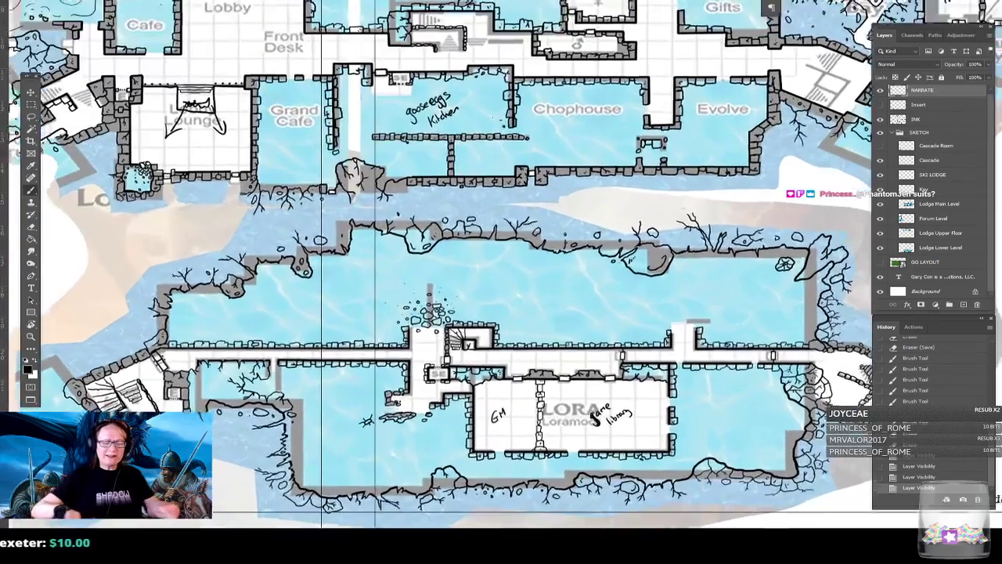
- Examine the Lodge Main Level around the pool and lounge, and the Forum Level's Westgate wing leading toward it
scroll(569, 305, down, 7)
drag(482, 303, 473, 345)
scroll(286, 436, up, 8)
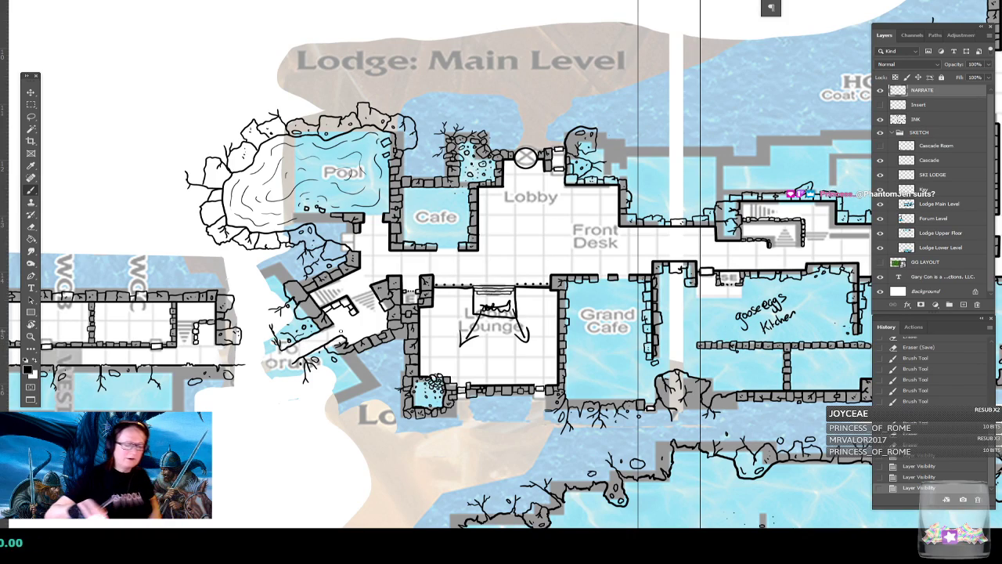
scroll(584, 361, down, 5)
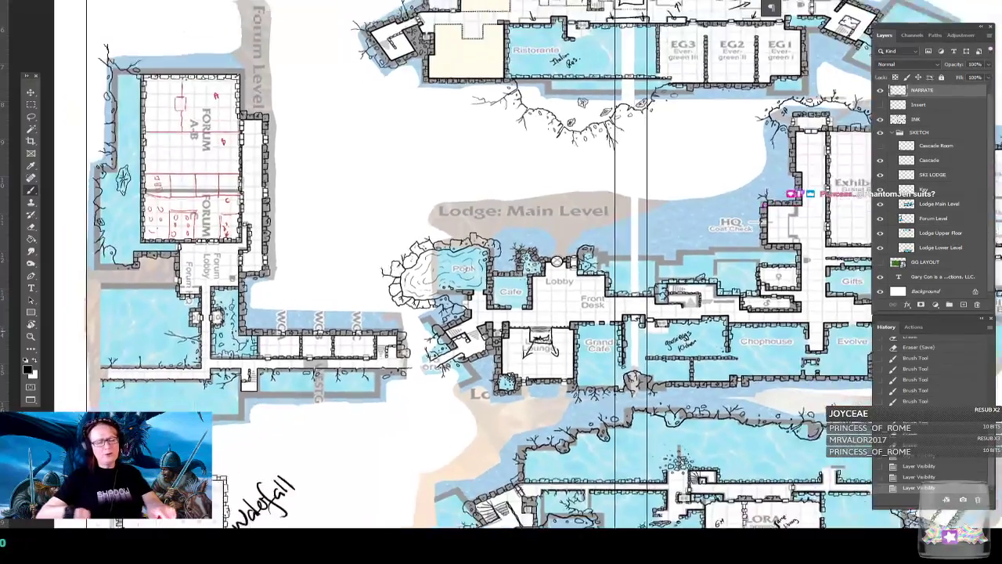
drag(584, 361, 504, 347)
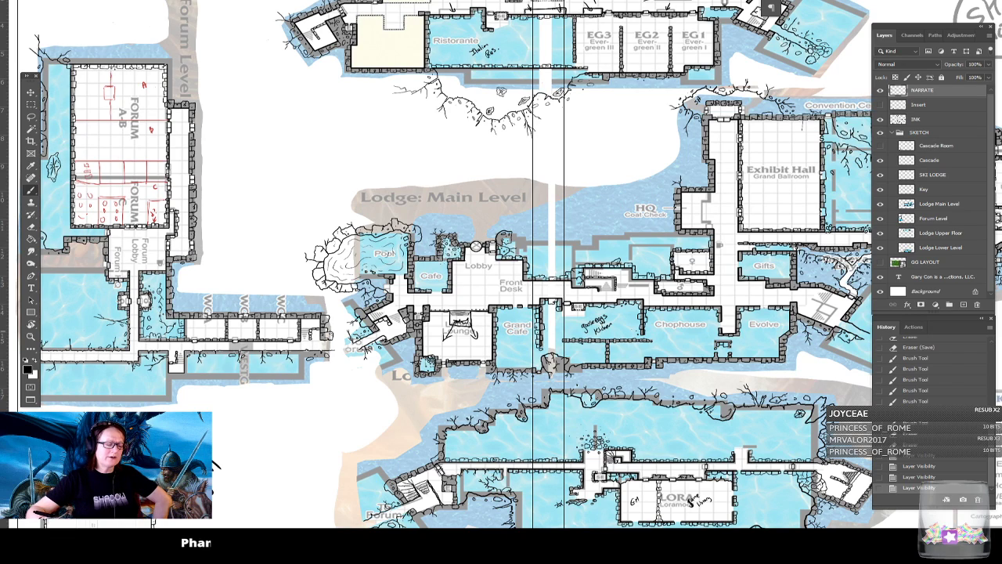
drag(504, 347, 542, 362)
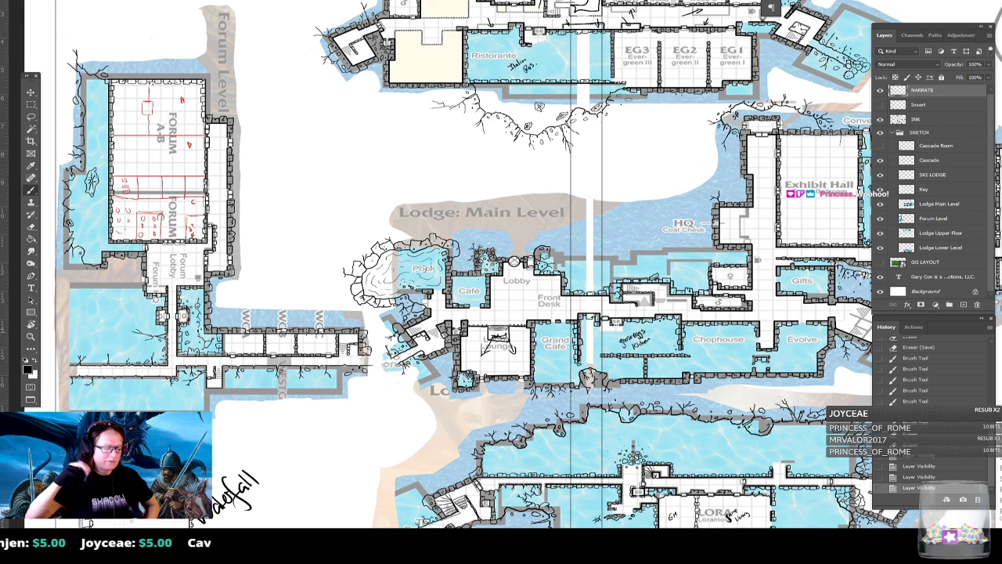
scroll(175, 343, up, 5)
scroll(175, 343, down, 1)
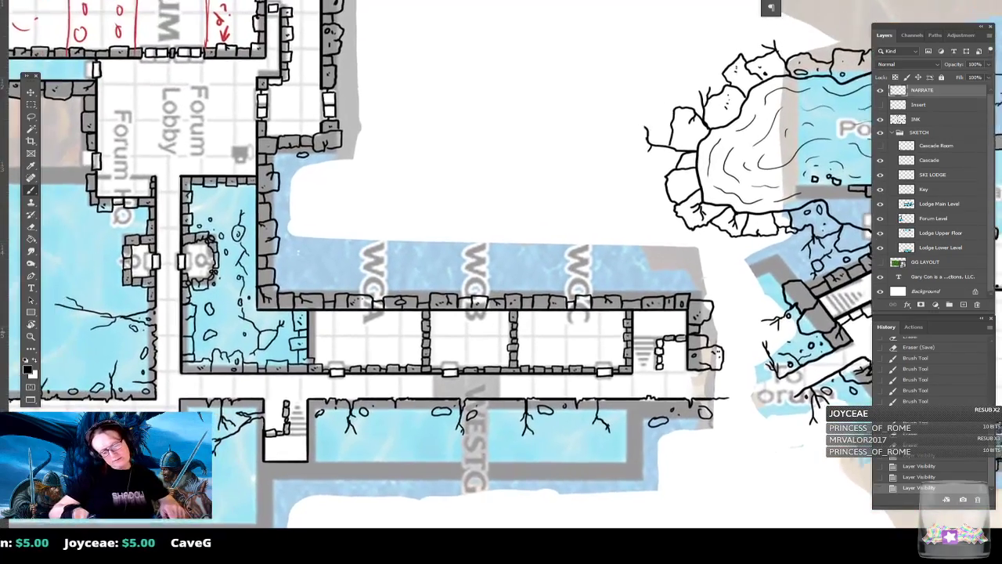
scroll(141, 360, up, 1)
scroll(245, 313, down, 5)
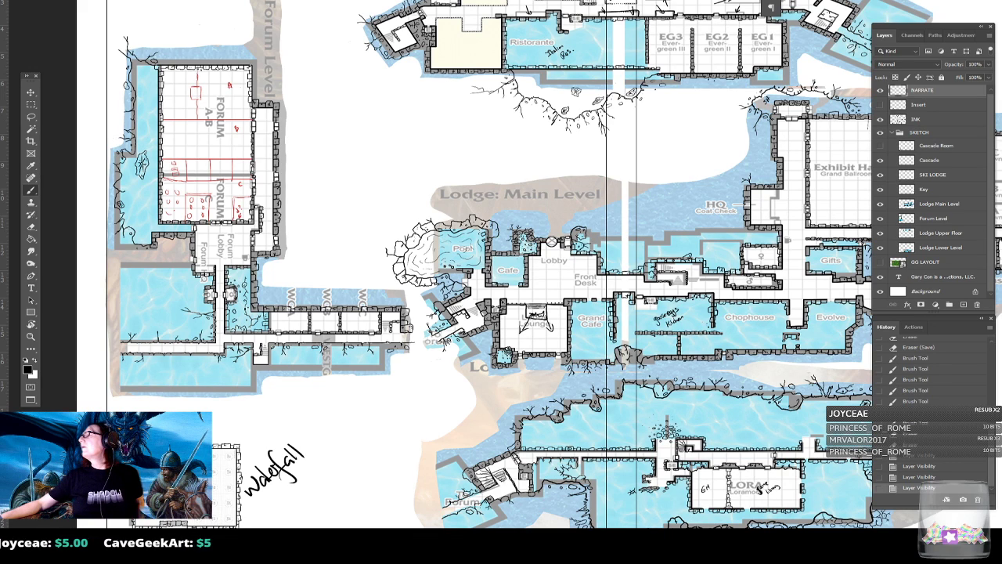
- Switch to Photos and view the upper and main lodge levels on Gary Con 2019 Site Map.jpg
click(345, 518)
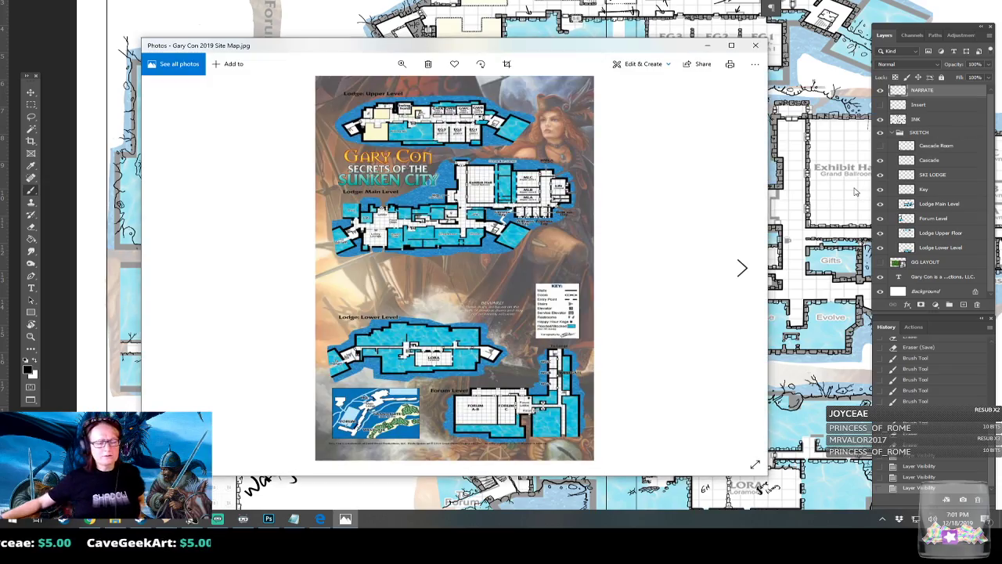
scroll(454, 268, up, 4)
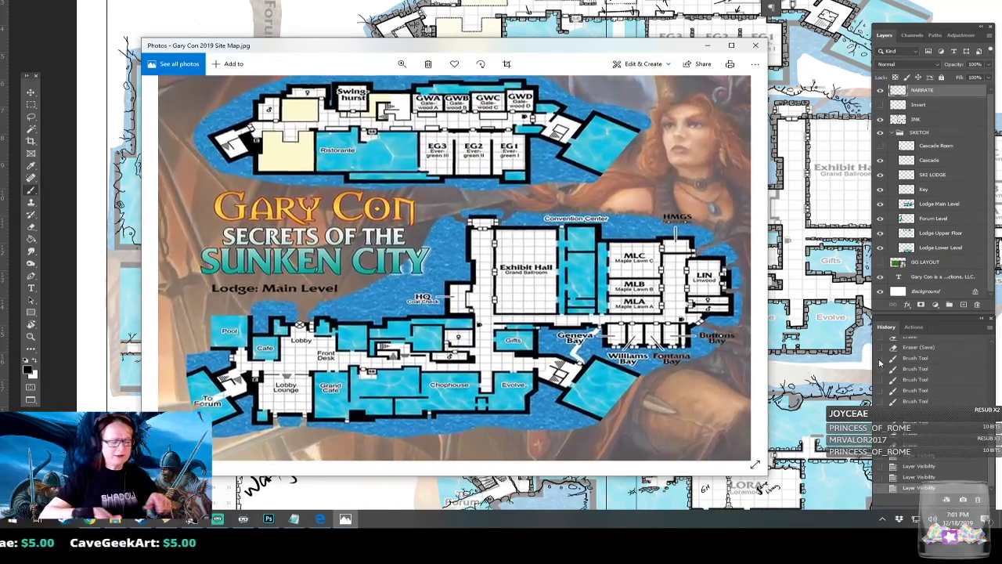
scroll(454, 268, up, 1)
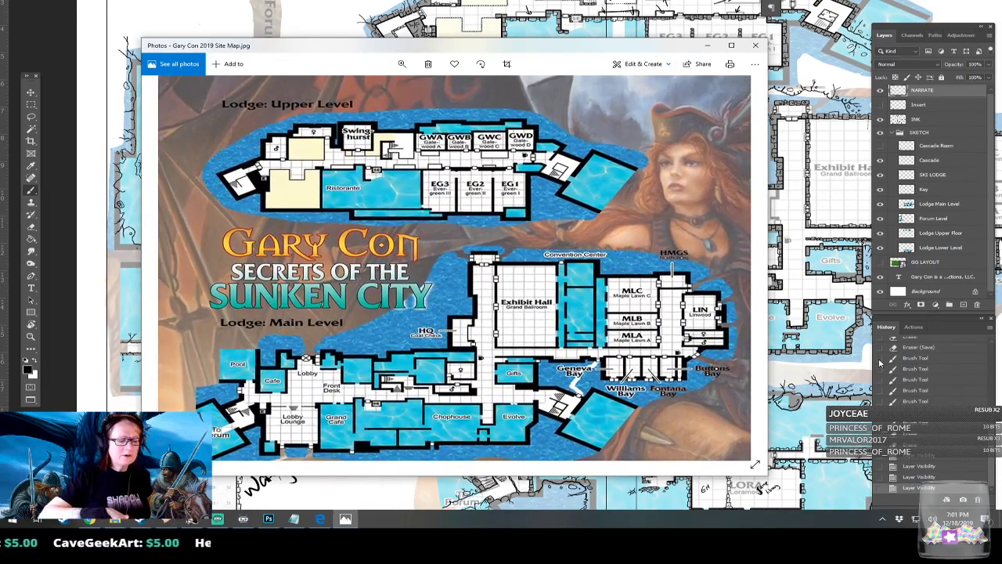
scroll(454, 268, down, 2)
scroll(455, 268, down, 5)
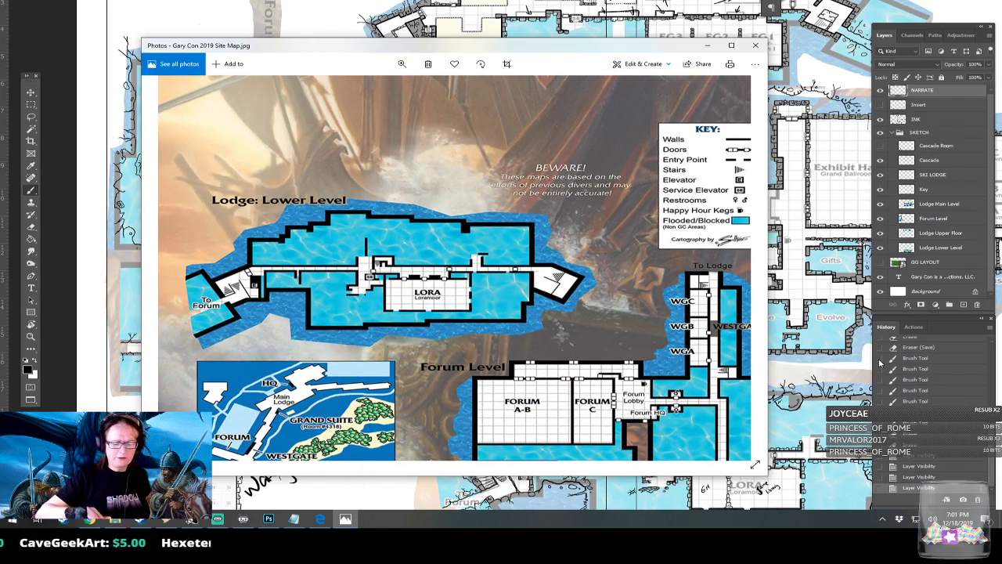
- View the Lodge Lower Level, the key and the Forum Level on the 2019 site map
scroll(454, 268, up, 1)
scroll(454, 268, down, 3)
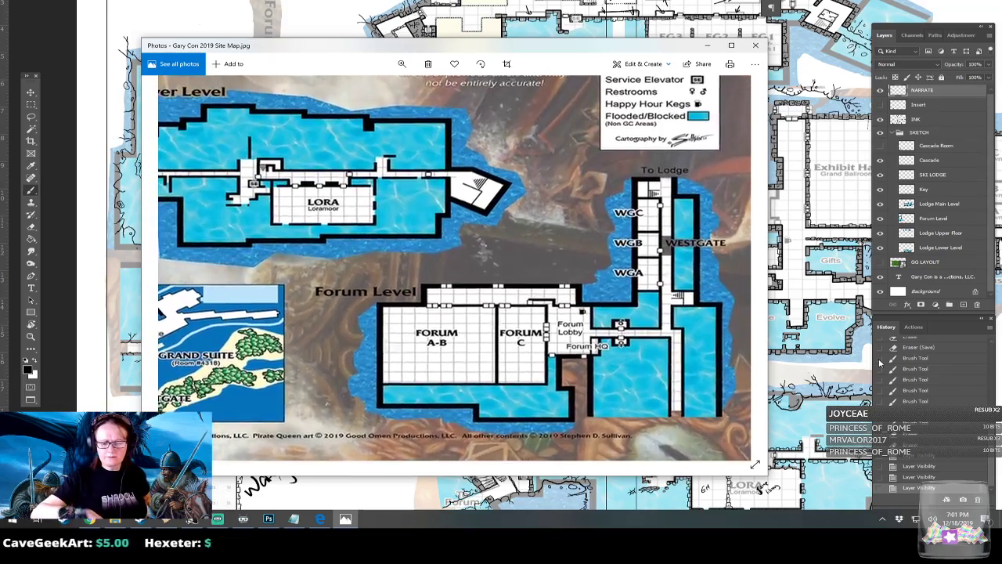
scroll(454, 268, down, 1)
scroll(454, 268, up, 1)
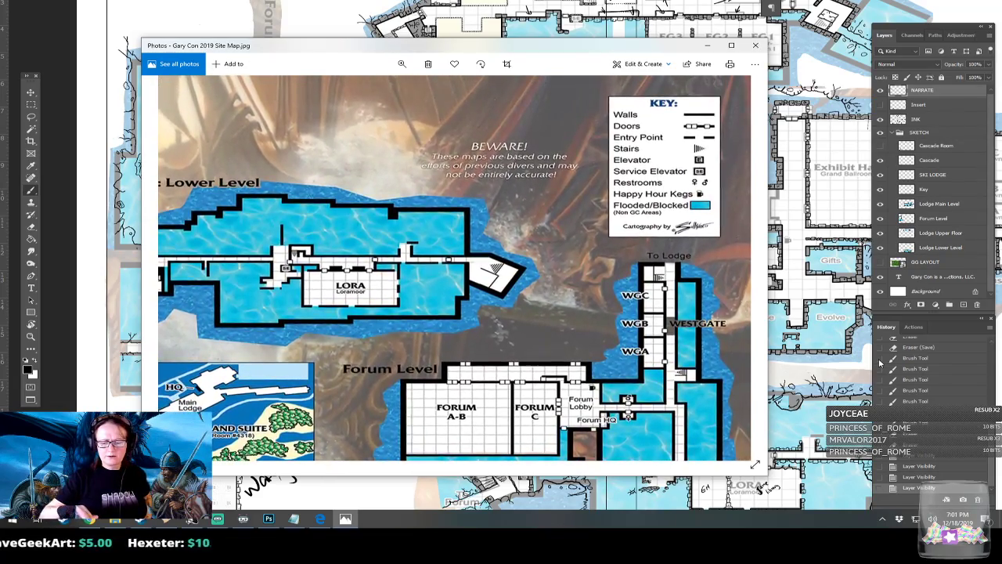
scroll(454, 268, up, 2)
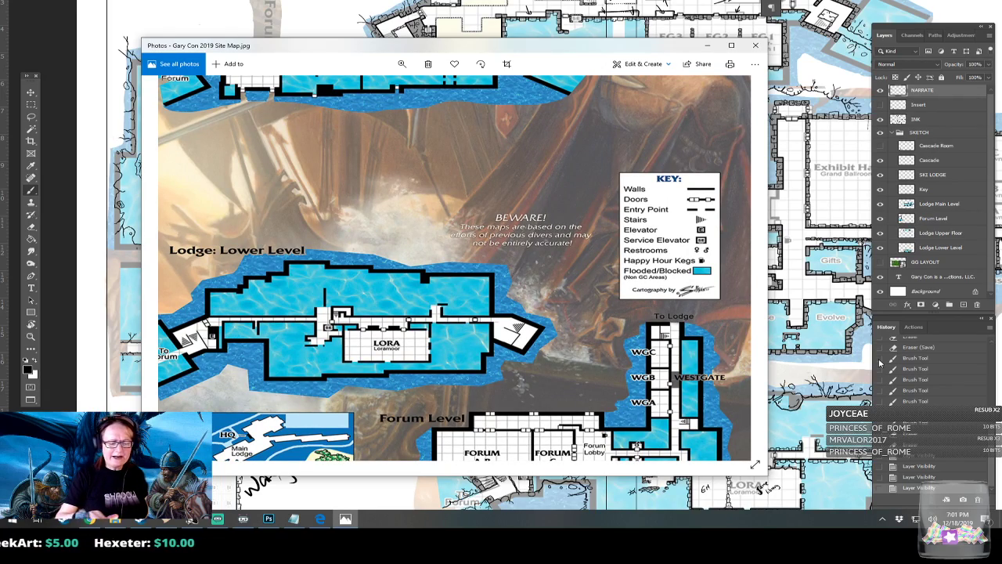
scroll(454, 268, down, 2)
scroll(454, 268, down, 2)
scroll(454, 267, left, 2)
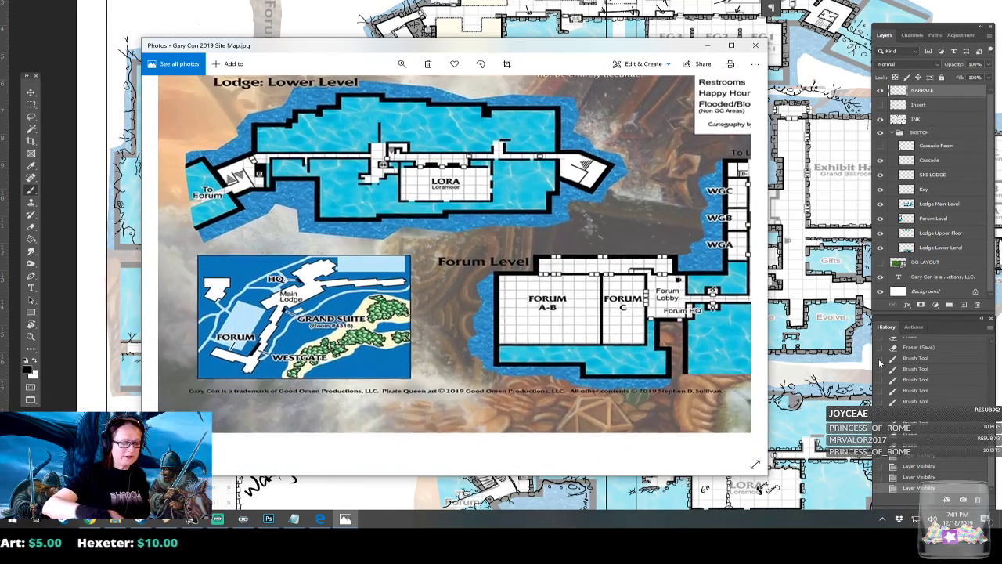
- Inspect the Grand Suite's location on the site map's resort inset and move the Photos window off the Photoshop map
scroll(454, 268, up, 1)
scroll(454, 267, up, 5)
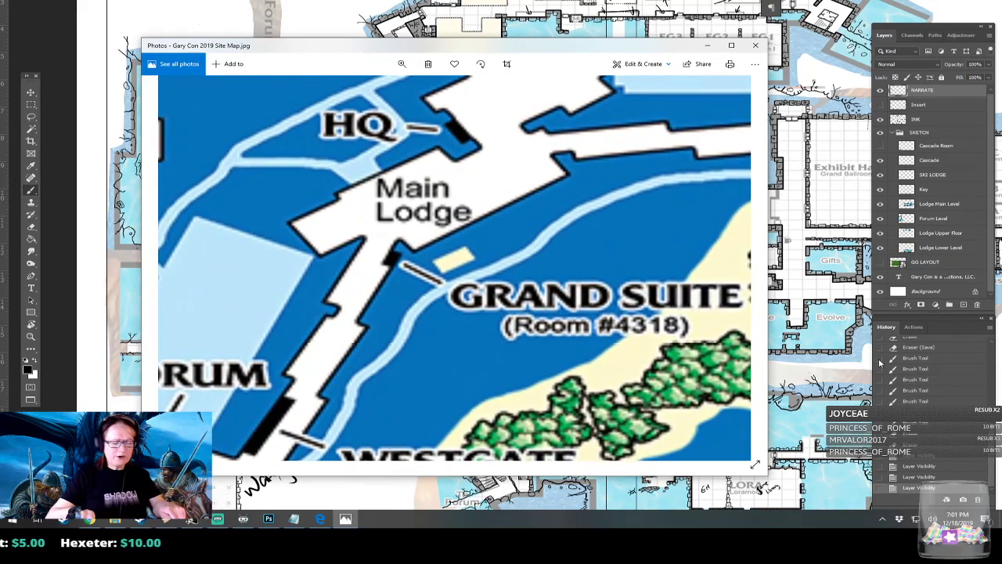
scroll(454, 268, down, 1)
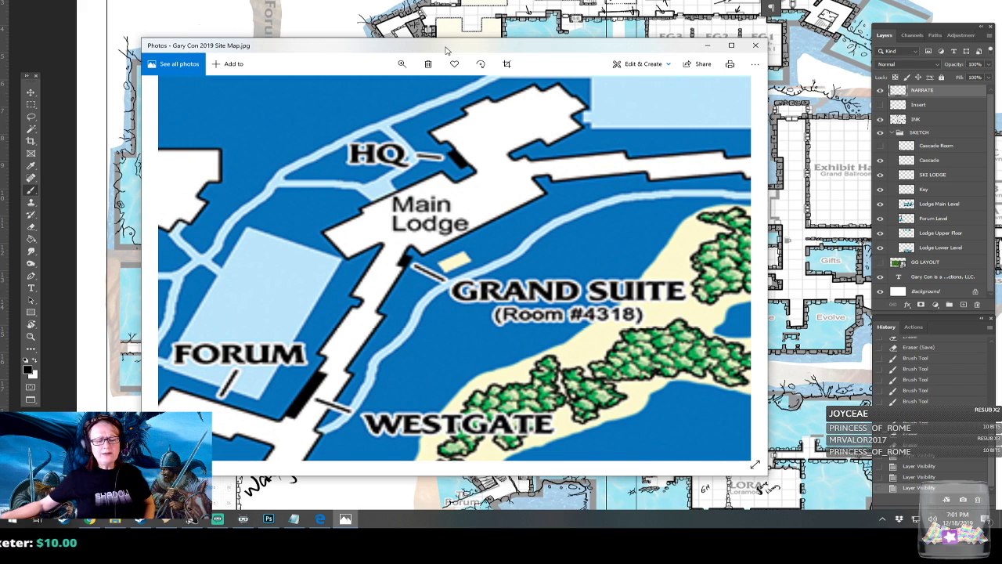
drag(446, 51, 1001, 54)
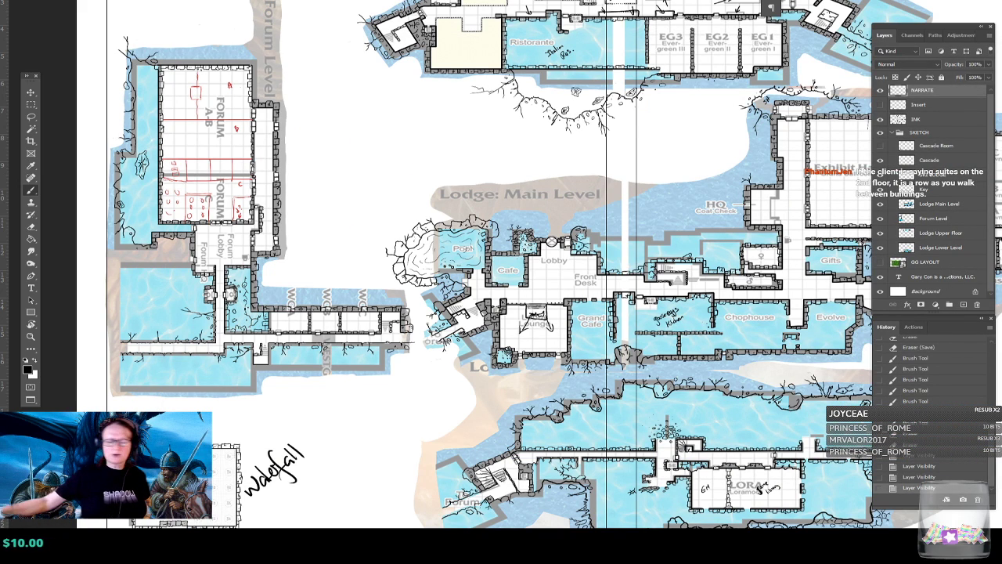
- Draw a temporary arrow pointing up at the To Forum passage beside the Lobby Lounge, and erase it
scroll(429, 361, up, 3)
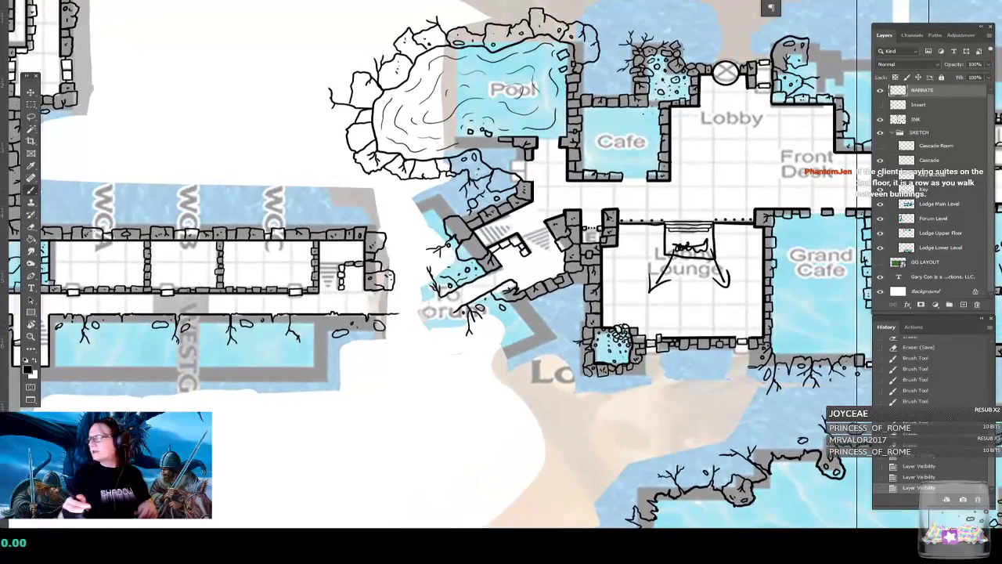
drag(501, 281, 482, 303)
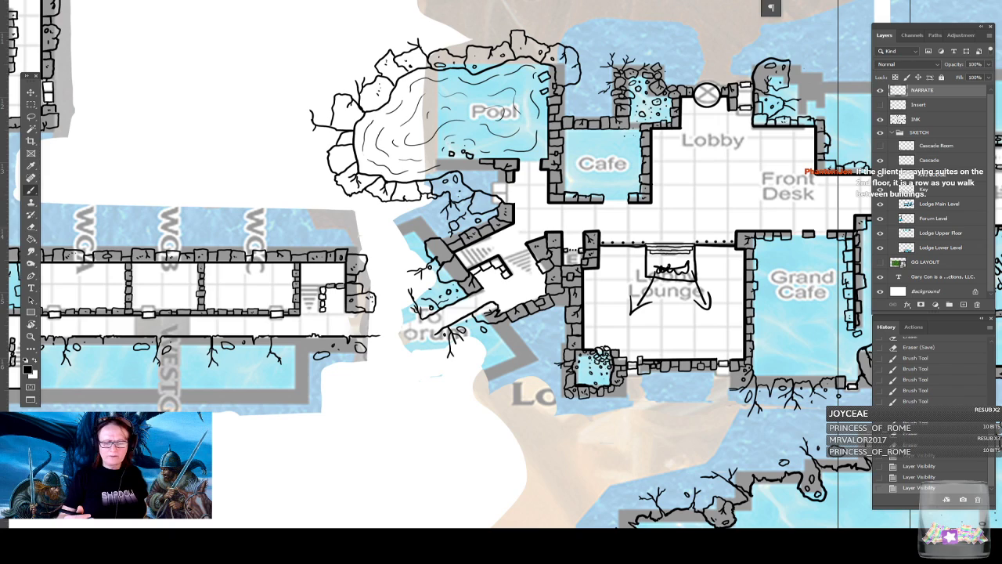
mouse_move(453, 451)
mouse_down()
mouse_move(462, 357)
mouse_move(469, 378)
mouse_up()
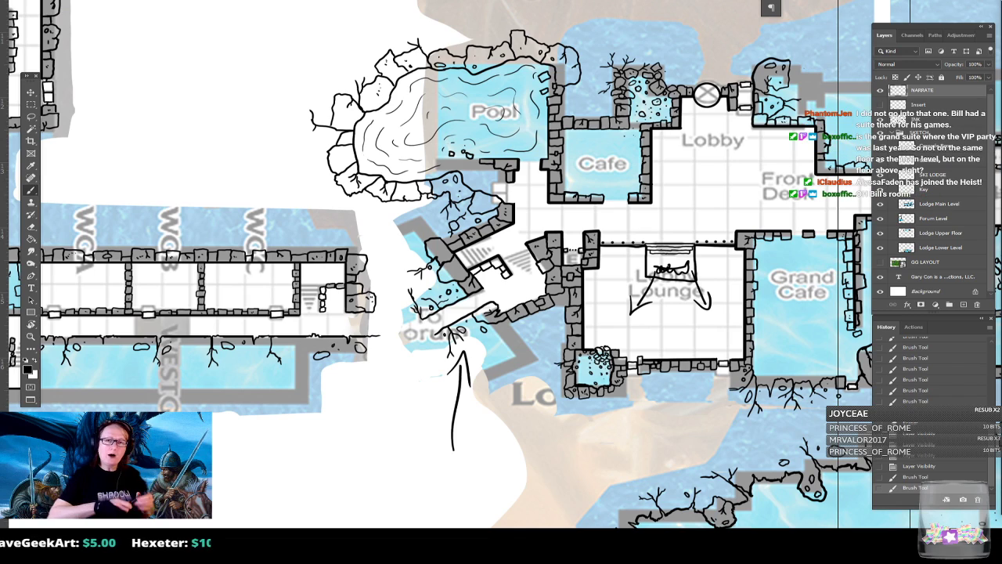
mouse_move(456, 366)
mouse_down()
mouse_move(459, 359)
mouse_move(460, 385)
mouse_up()
click(446, 450)
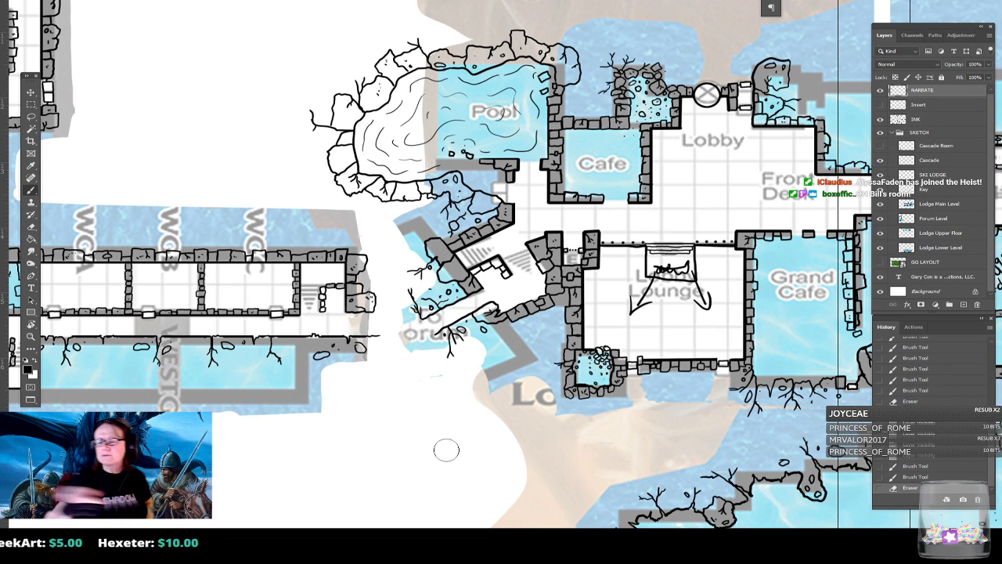
- On the INK layer, erase the broken wall end and cracks along the lower side of the To Forum passage
click(926, 121)
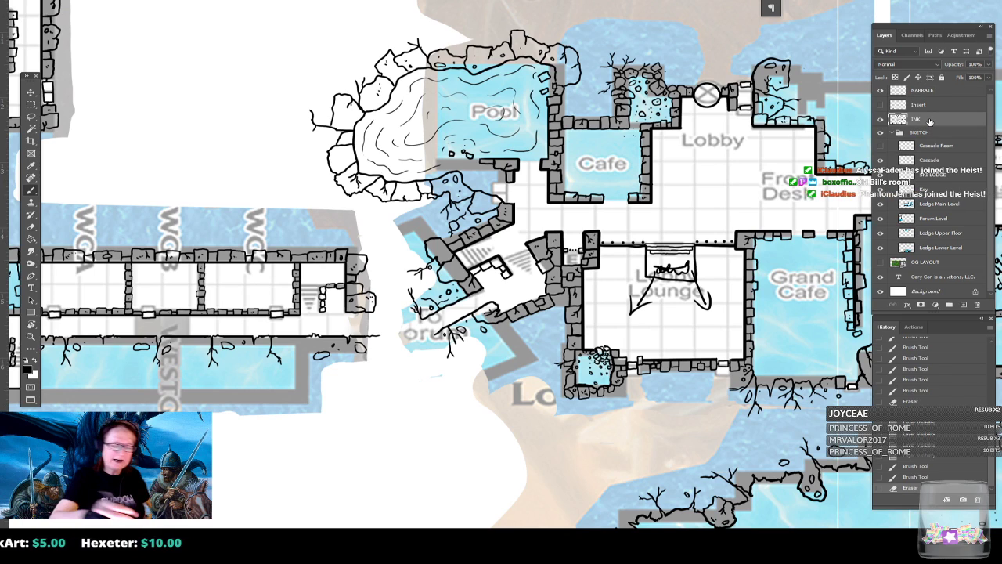
click(481, 333)
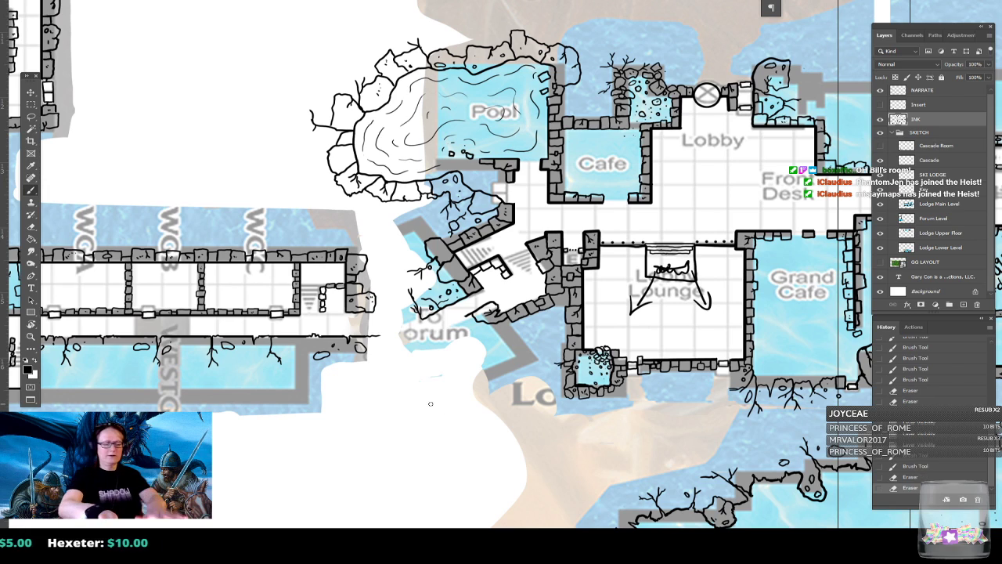
scroll(430, 404, up, 1)
scroll(509, 167, down, 3)
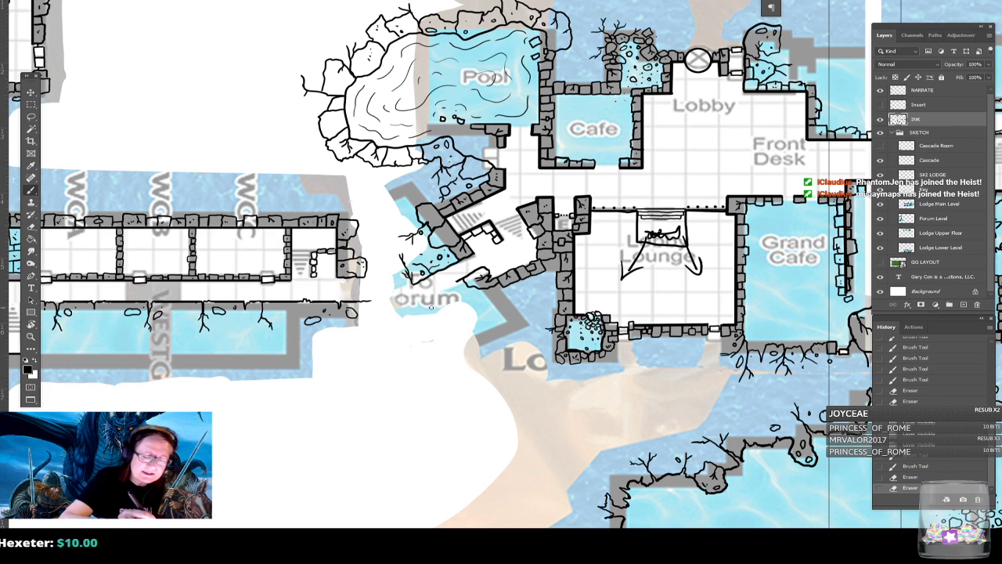
- Ink a new stone-block wall along the lower side of the To Forum passage
click(423, 301)
mouse_move(423, 301)
mouse_down()
mouse_move(467, 276)
mouse_move(414, 303)
mouse_move(400, 295)
mouse_move(716, 291)
mouse_move(764, 330)
mouse_up()
scroll(417, 335, down, 2)
scroll(303, 354, down, 2)
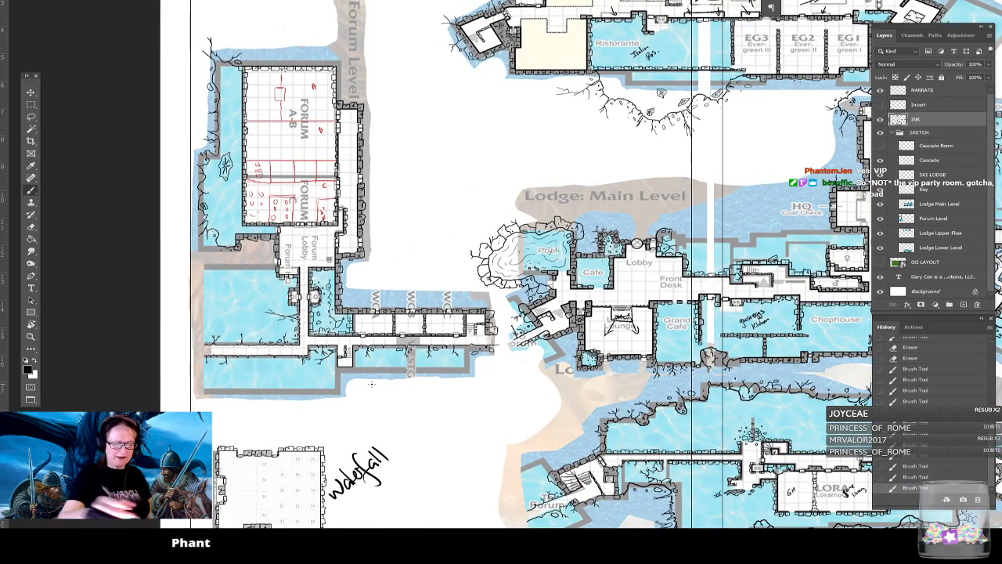
scroll(548, 360, up, 4)
scroll(580, 392, up, 2)
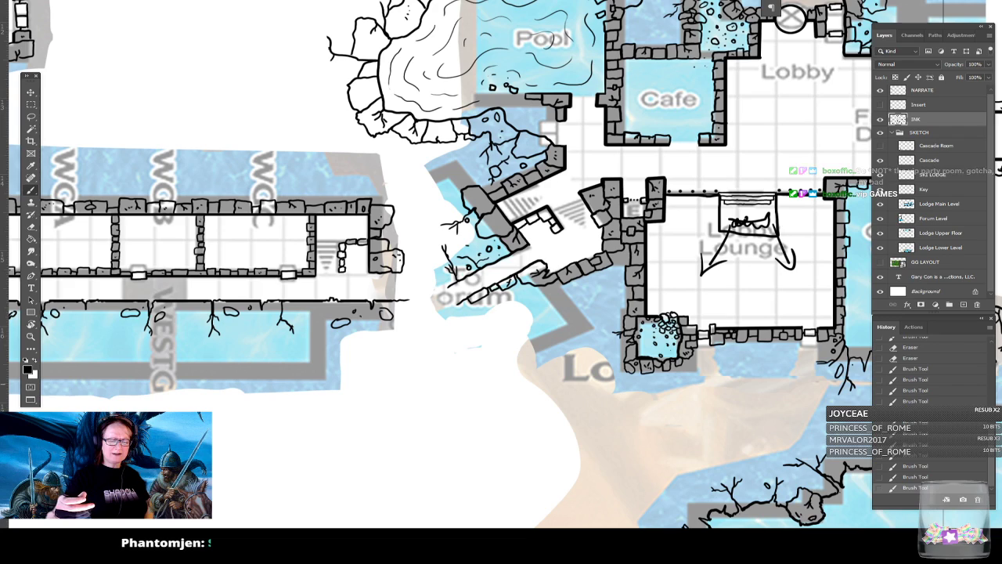
- Ink stone-block walls enclosing a small four-sided room below the To Forum passage wall
mouse_move(481, 292)
mouse_down()
mouse_move(469, 298)
mouse_move(493, 286)
mouse_move(487, 307)
mouse_move(470, 300)
mouse_move(496, 286)
mouse_move(477, 291)
mouse_up()
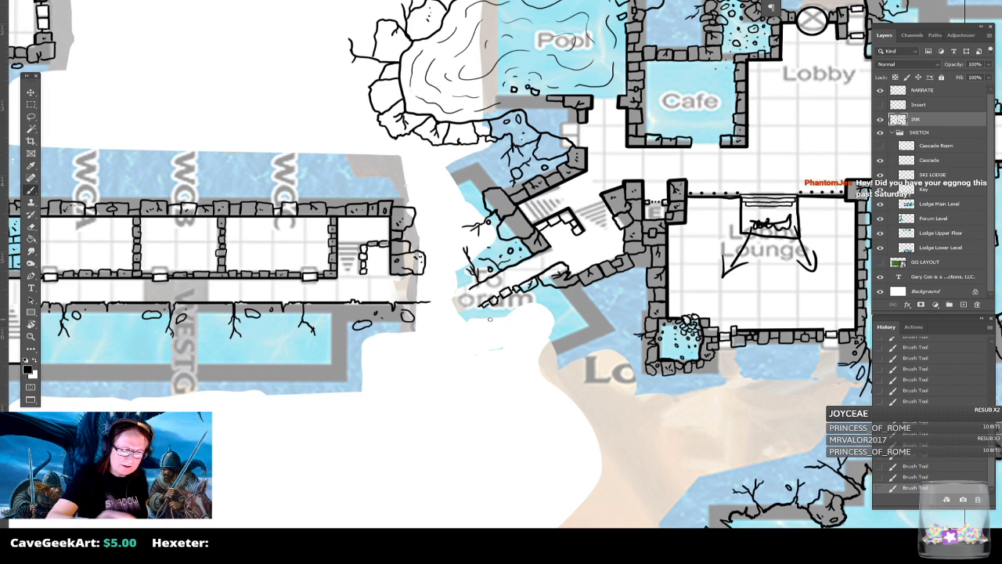
key(e)
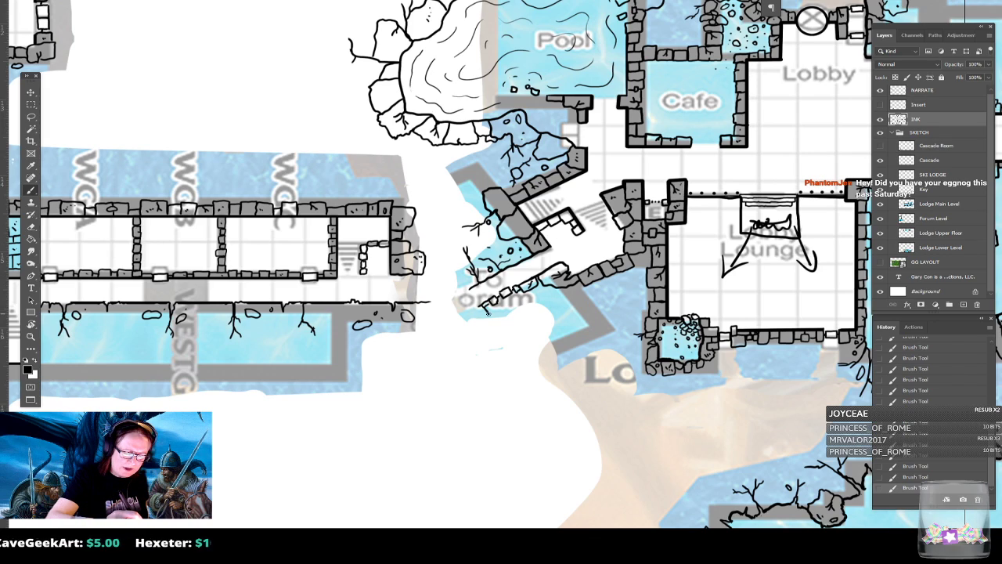
mouse_move(487, 308)
mouse_down()
mouse_move(519, 356)
mouse_move(518, 347)
mouse_up()
key(b)
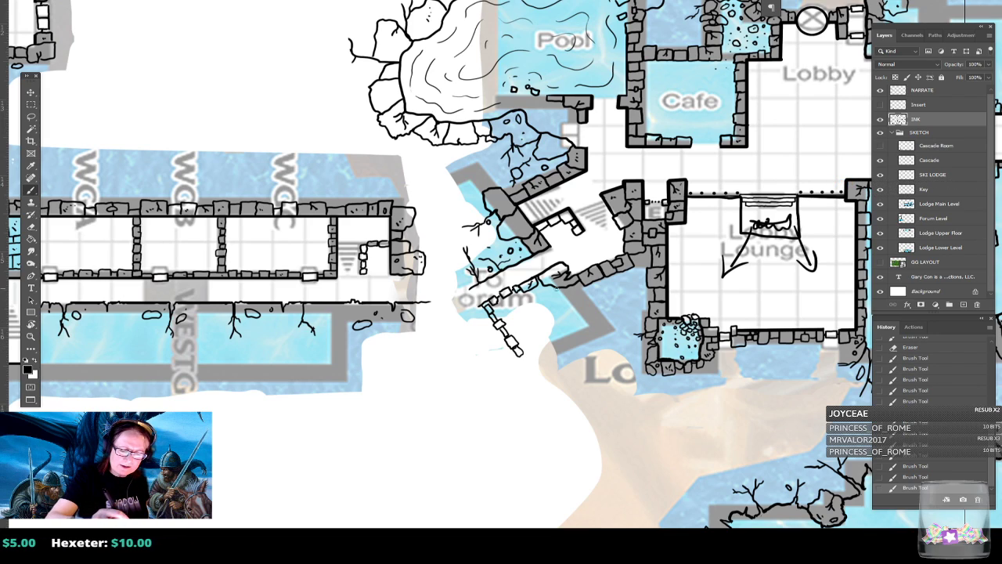
mouse_move(561, 288)
mouse_down()
mouse_move(587, 318)
mouse_move(583, 312)
mouse_up()
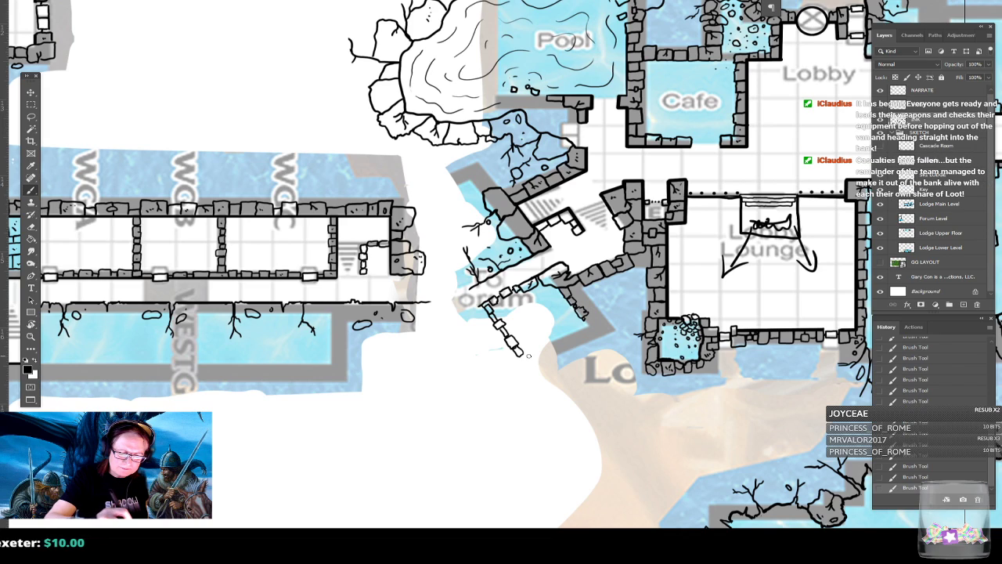
mouse_move(523, 353)
mouse_down()
mouse_move(545, 352)
mouse_move(543, 342)
mouse_move(577, 327)
mouse_move(567, 322)
mouse_move(588, 328)
mouse_move(581, 319)
mouse_up()
- Handwrite the label "GS" below the small new room on the NARRATE layer and make the INK layer active again
key(ctrl+minus)
key(ctrl+minus)
key(ctrl+minus)
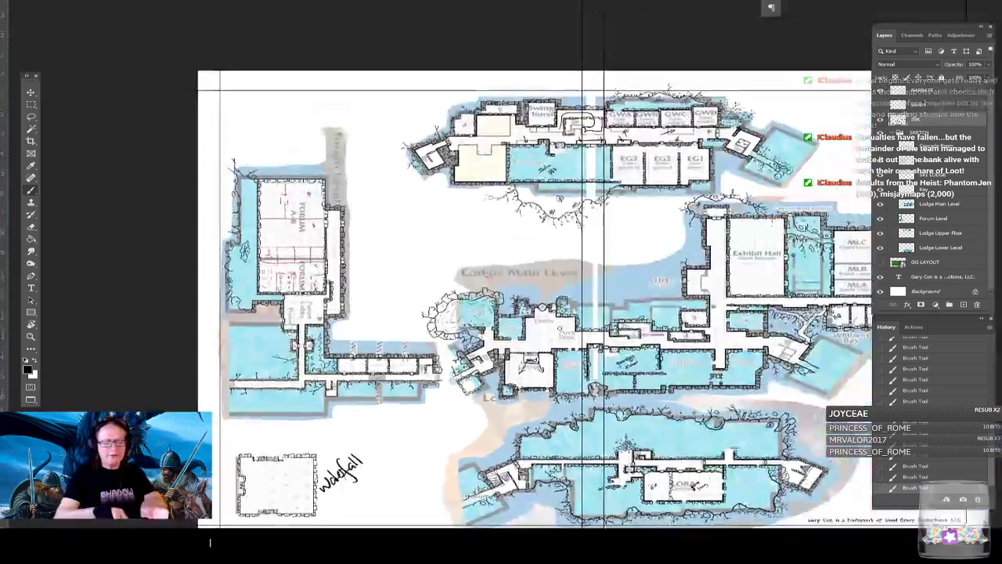
key(ctrl+plus)
key(ctrl+plus)
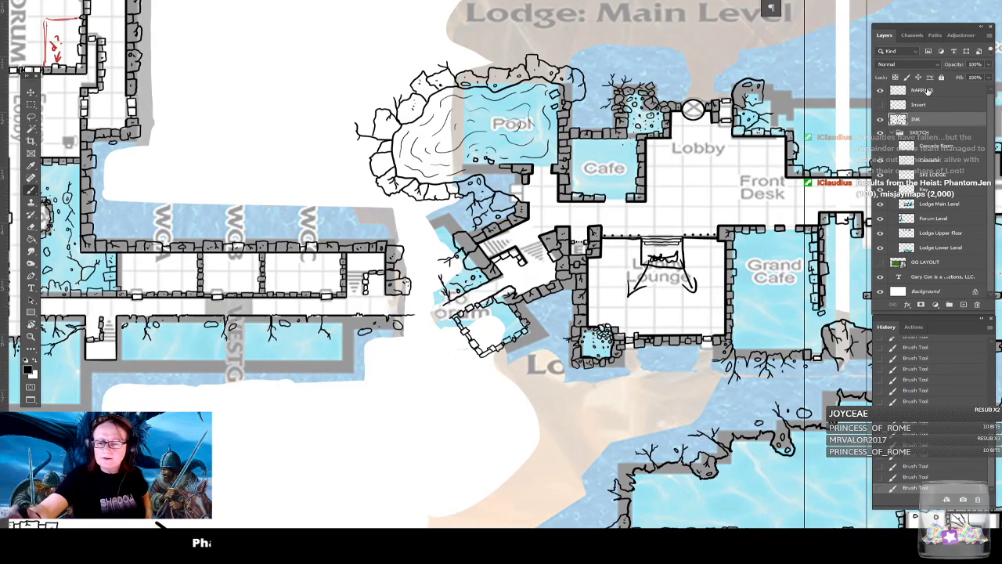
drag(498, 368, 501, 384)
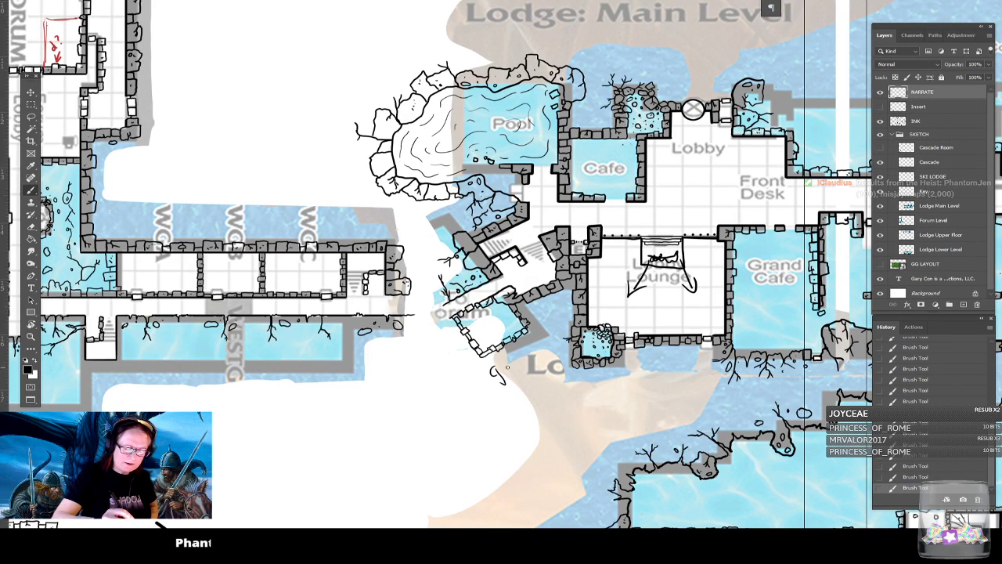
click(506, 368)
click(914, 121)
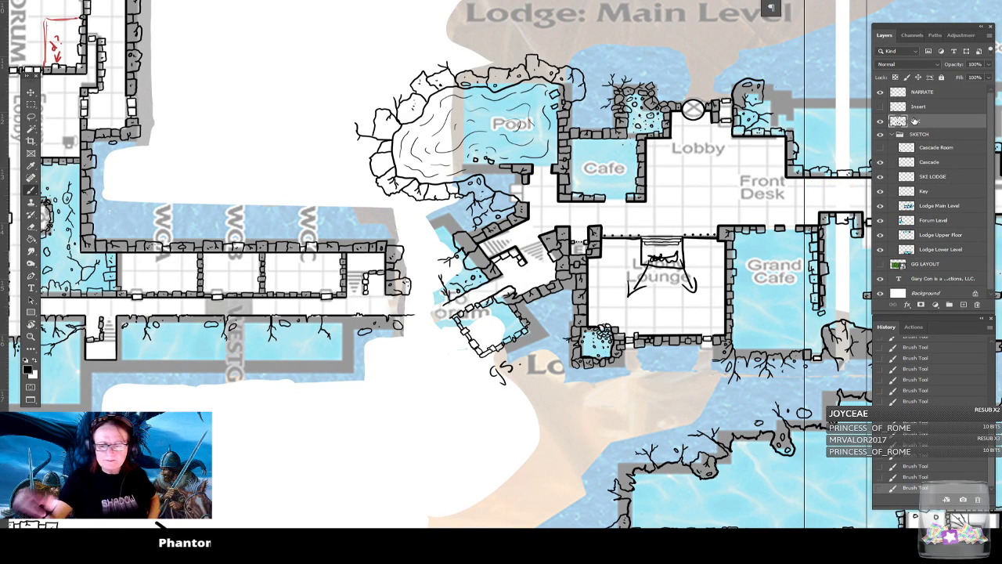
key(ctrl+minus)
key(ctrl+minus)
key(ctrl+minus)
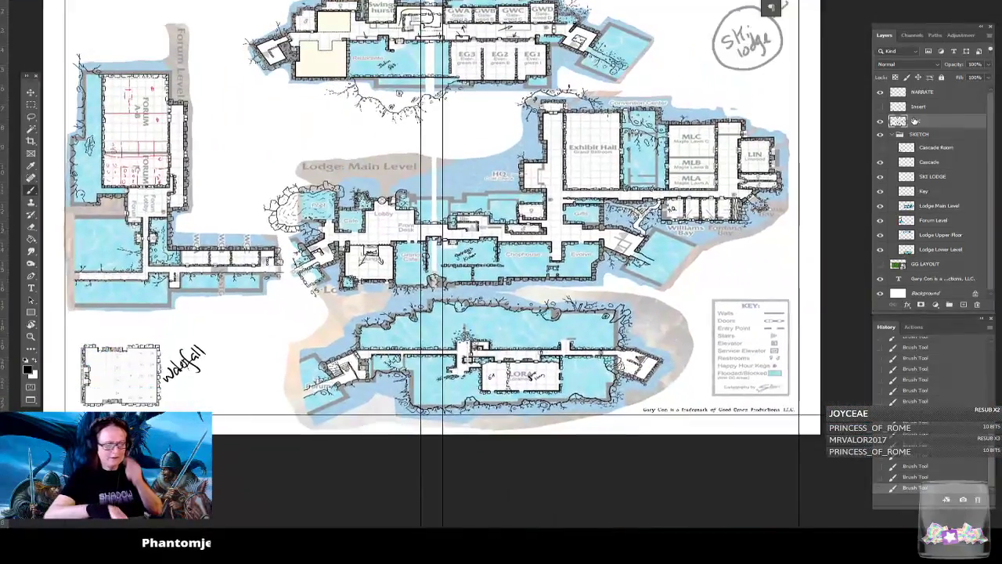
- Save the lodge map
key(ctrl+plus)
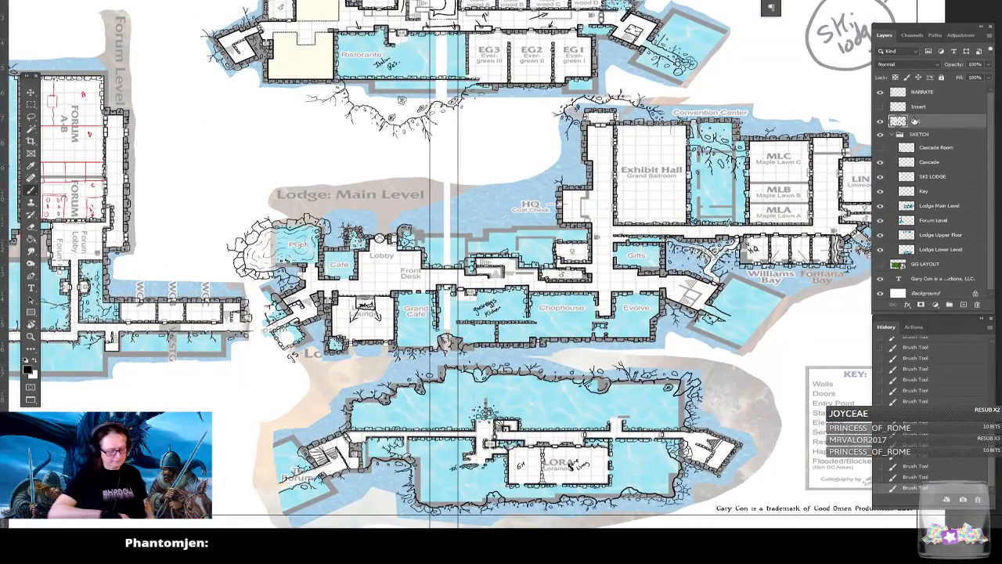
key(ctrl+s)
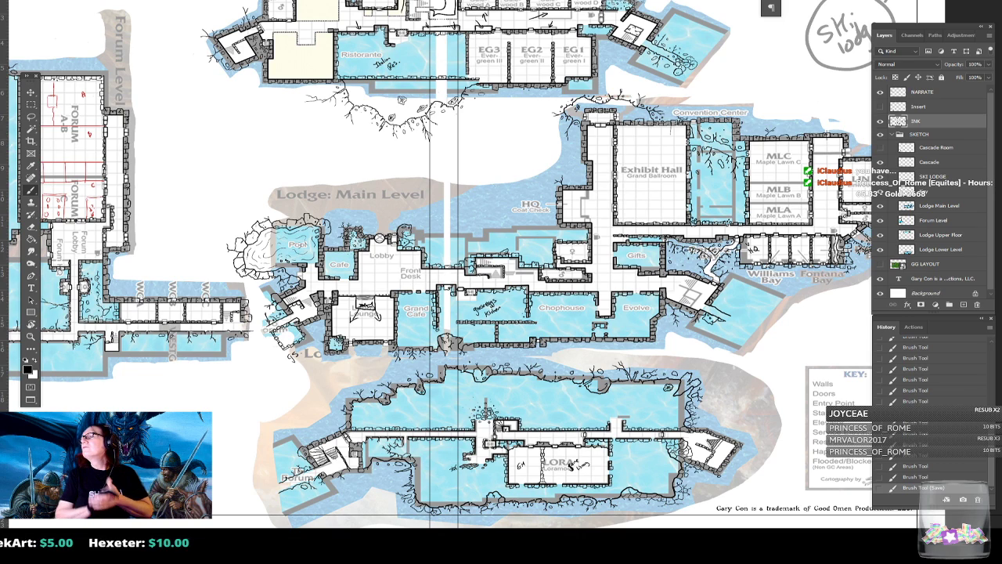
- On the NARRATE layer, handwrite the room number "4318" directly below the "GS" label
drag(501, 282, 532, 382)
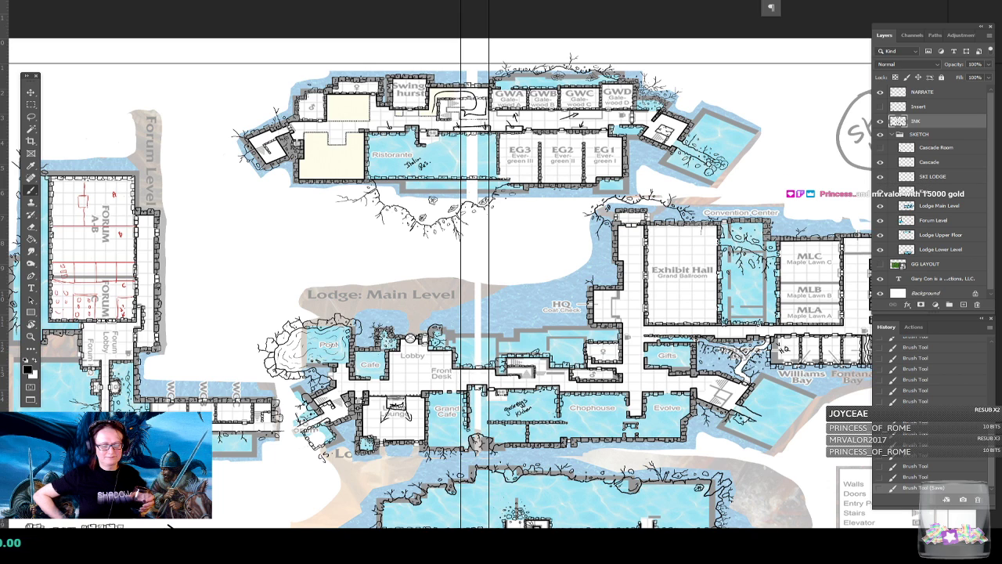
drag(548, 314, 449, 263)
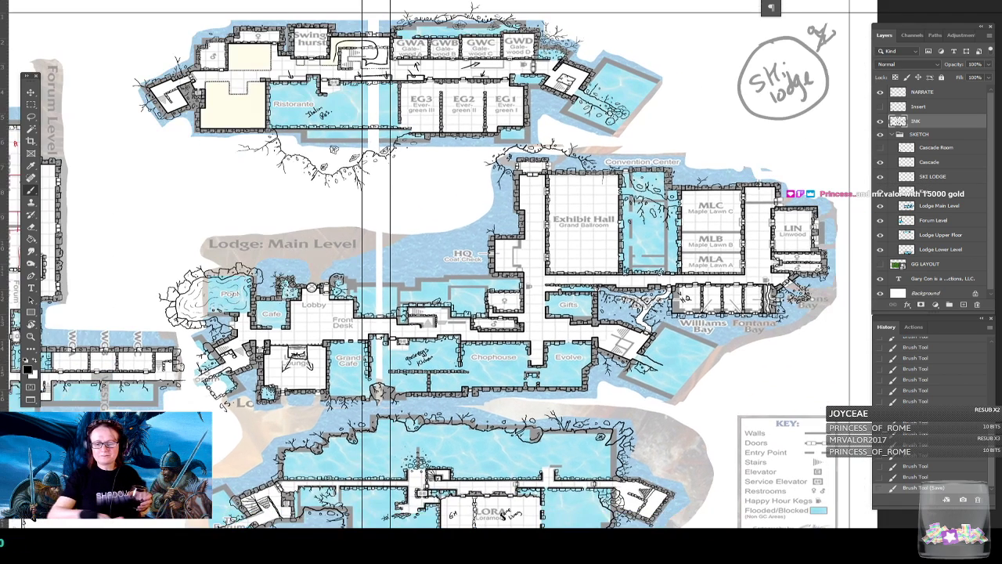
drag(501, 313, 703, 277)
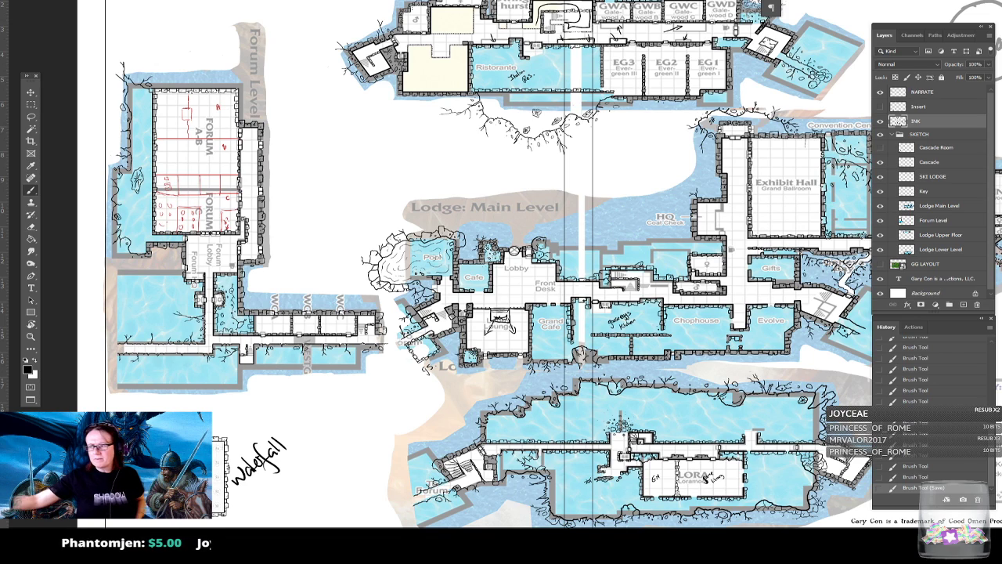
drag(501, 282, 581, 287)
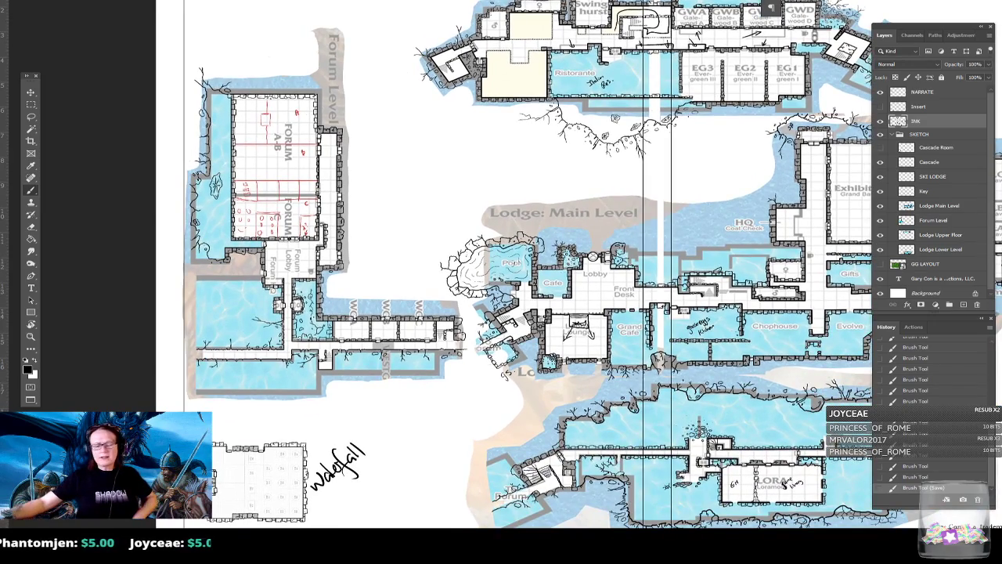
scroll(501, 266, up, 2)
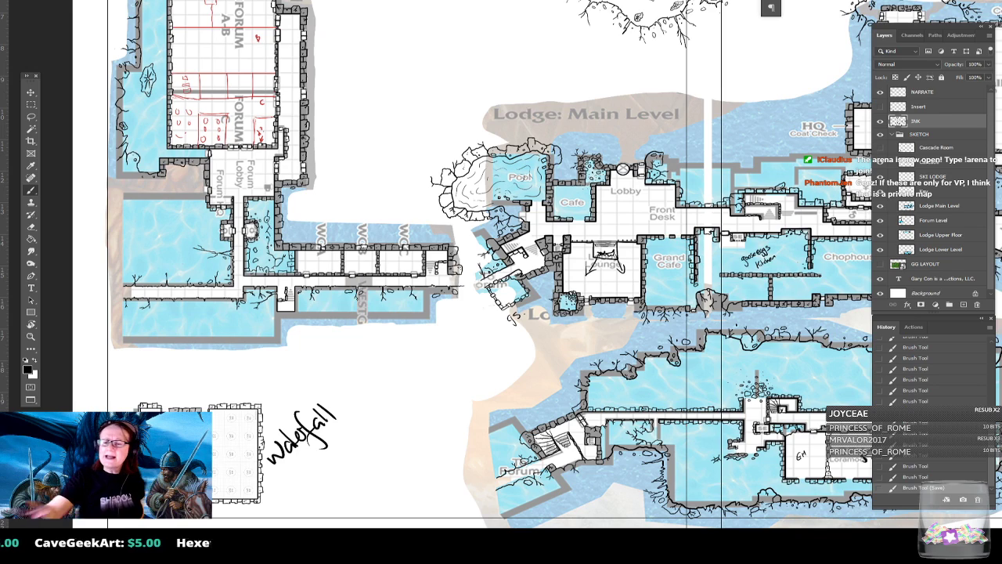
click(931, 93)
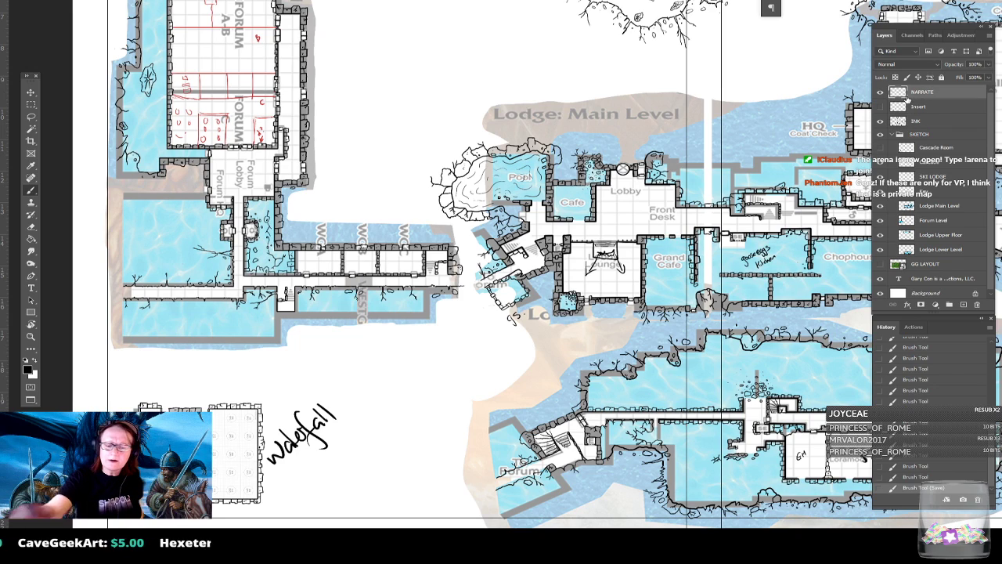
drag(517, 327, 523, 332)
mouse_move(520, 327)
mouse_down()
mouse_move(522, 337)
mouse_move(534, 325)
mouse_up()
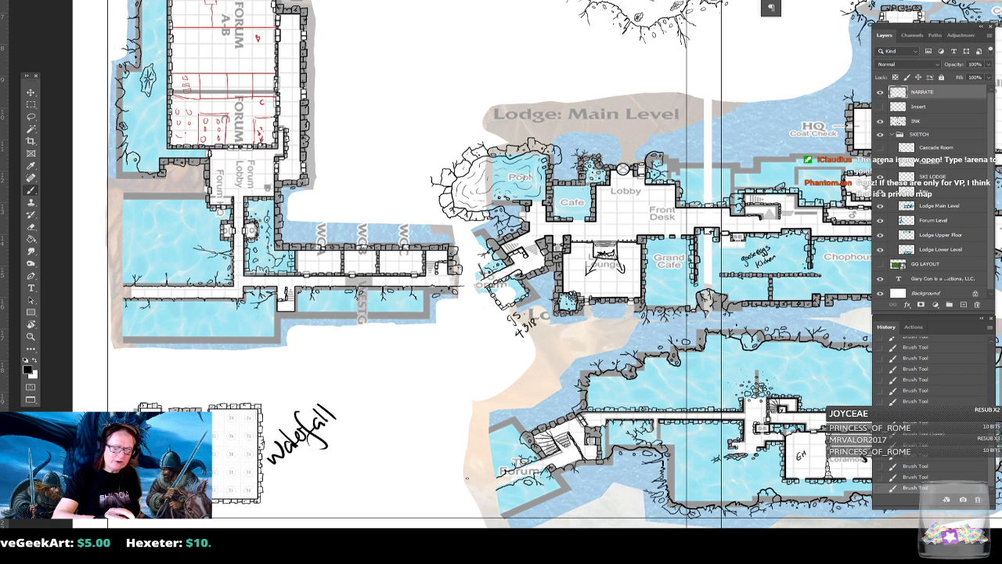
- Draw one circle beside the lower level's To Forum passage and another just below the Forum Level corridor's lodge-side end
drag(460, 454, 464, 458)
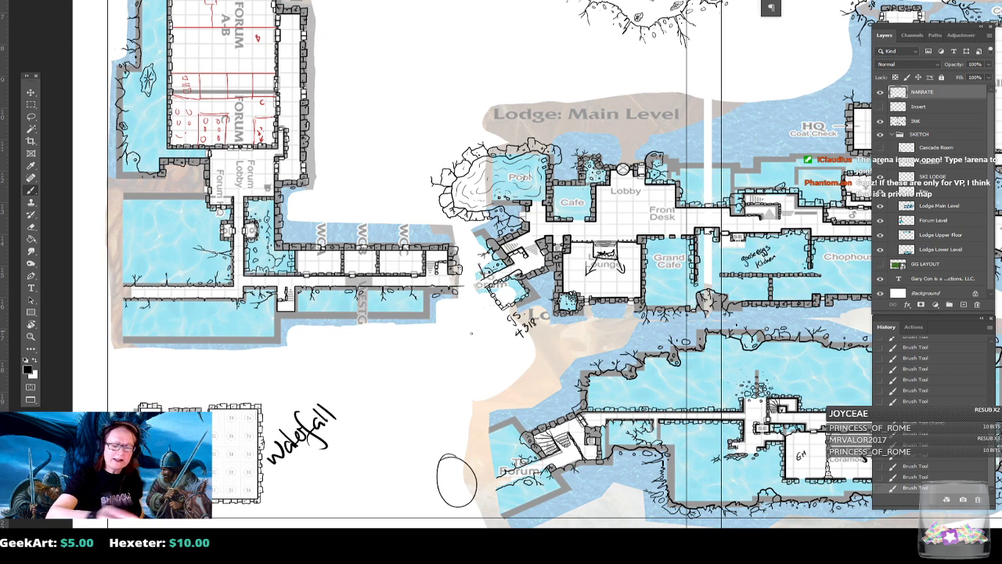
mouse_move(454, 305)
mouse_down()
mouse_move(435, 332)
mouse_move(461, 306)
mouse_up()
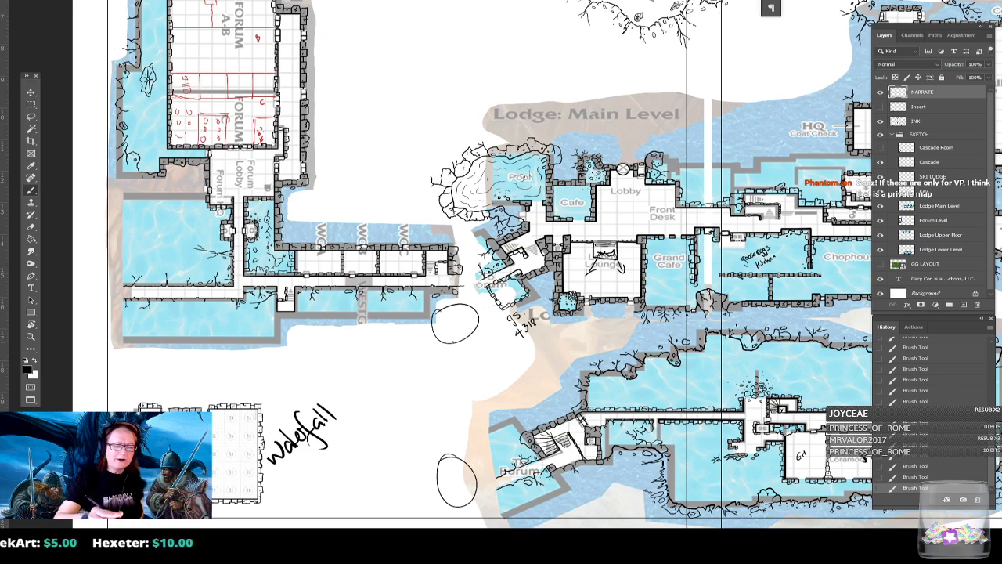
- Examine how the Forum Level lines up with the circled connection points and the lodge levels
drag(452, 341, 515, 386)
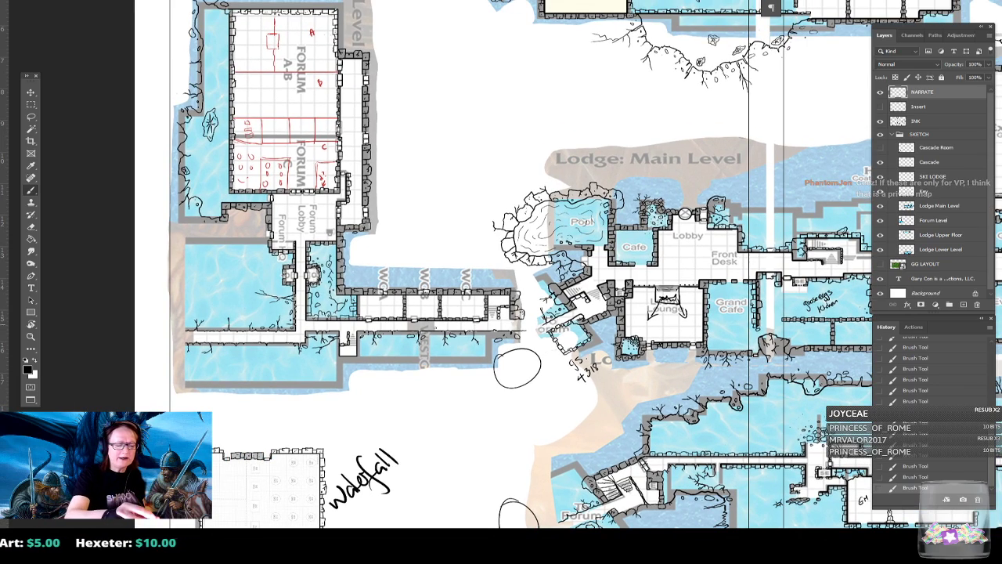
drag(456, 227, 471, 335)
scroll(472, 335, down, 2)
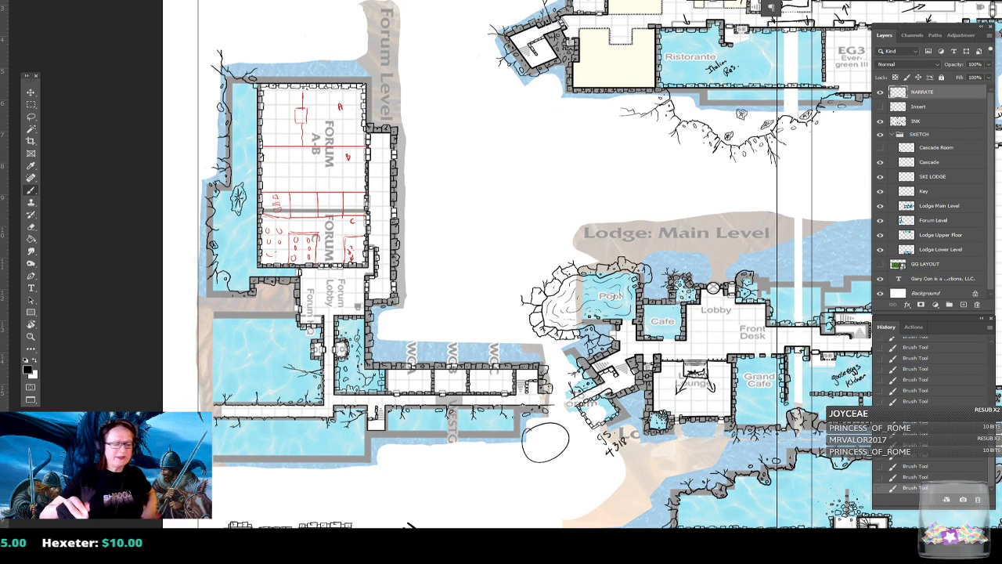
scroll(454, 251, down, 3)
drag(456, 249, 408, 329)
mouse_move(409, 282)
mouse_down()
mouse_move(469, 318)
mouse_move(410, 300)
mouse_move(408, 334)
mouse_move(434, 285)
mouse_move(448, 307)
mouse_move(445, 271)
mouse_move(440, 314)
mouse_up()
scroll(440, 313, down, 3)
scroll(501, 282, up, 3)
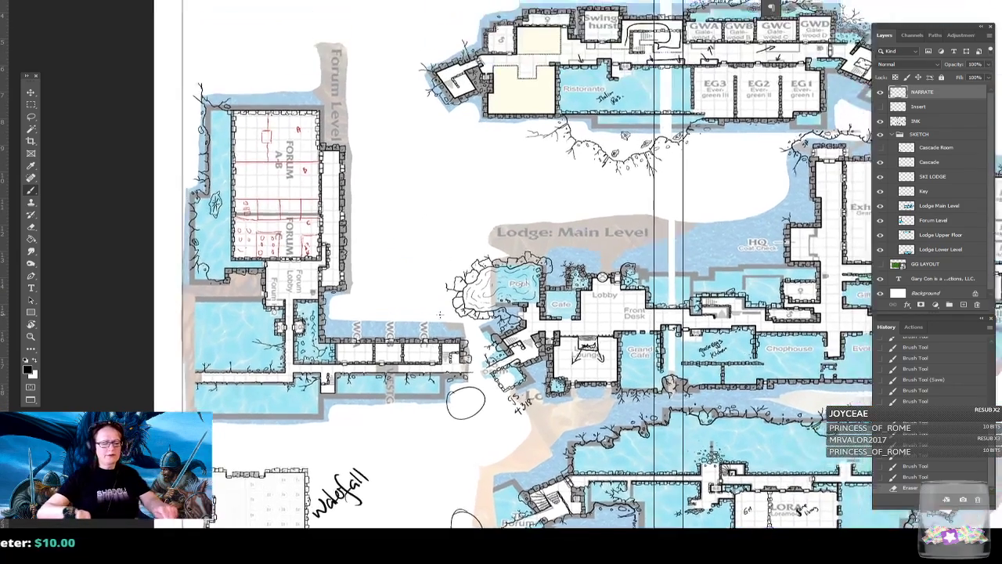
scroll(501, 282, up, 1)
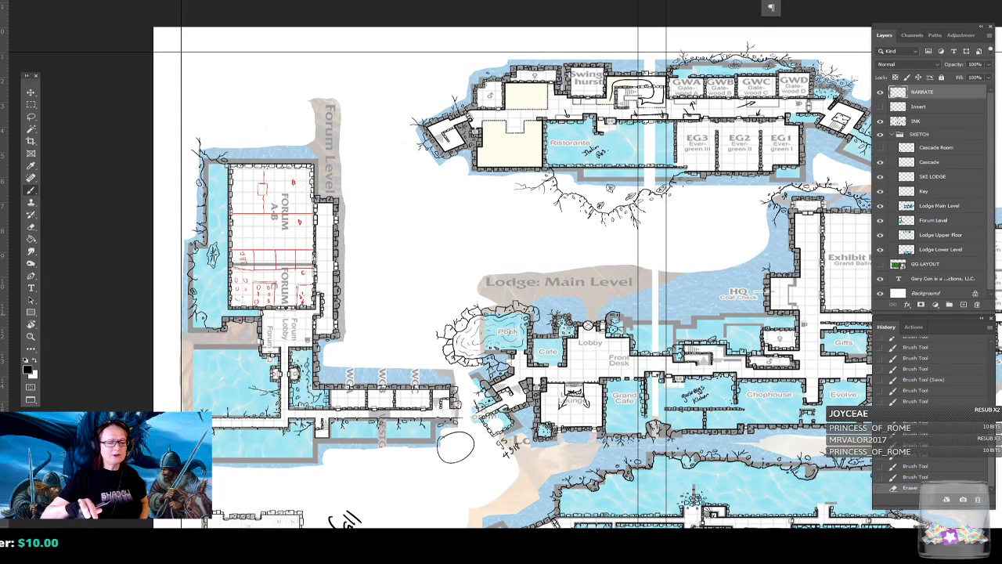
scroll(501, 282, down, 3)
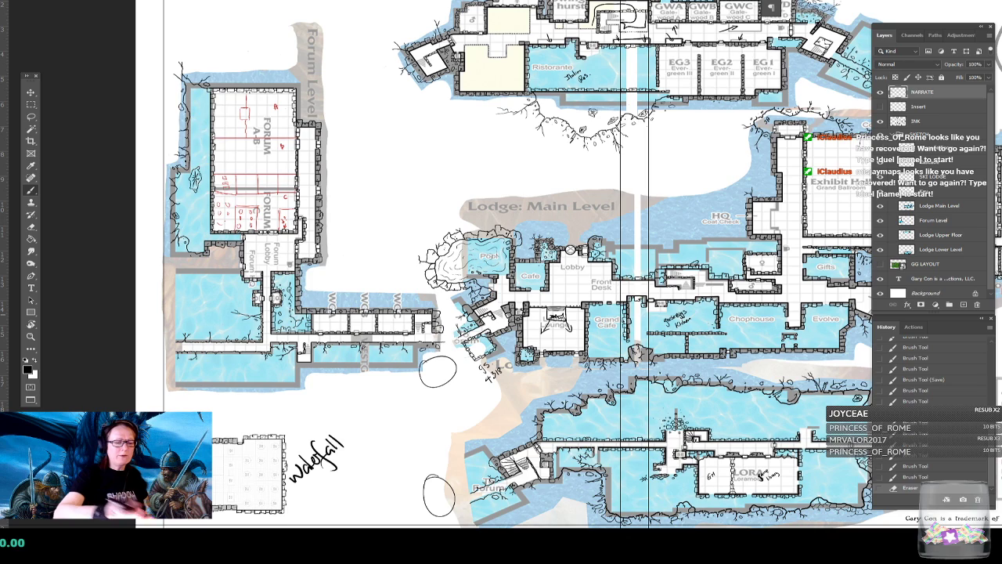
mouse_move(365, 276)
mouse_down()
mouse_move(358, 192)
mouse_move(367, 217)
mouse_up()
key(ctrl+z)
key(ctrl+z)
key(ctrl+z)
- Examine the lodge's main and lower levels, including the lounge, kitchen and Chophouse area and the To Forum passage
drag(377, 235, 83, 227)
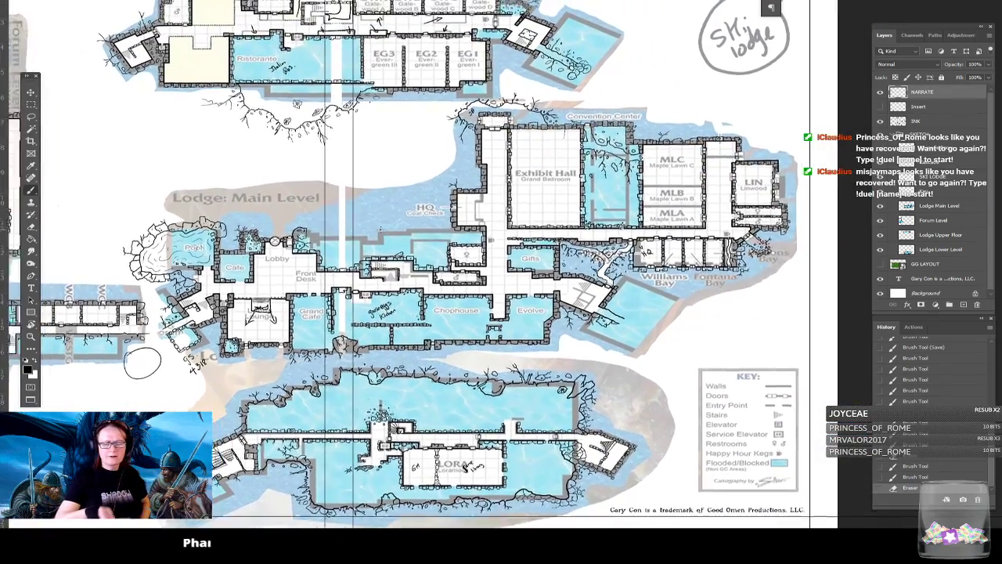
drag(380, 229, 437, 240)
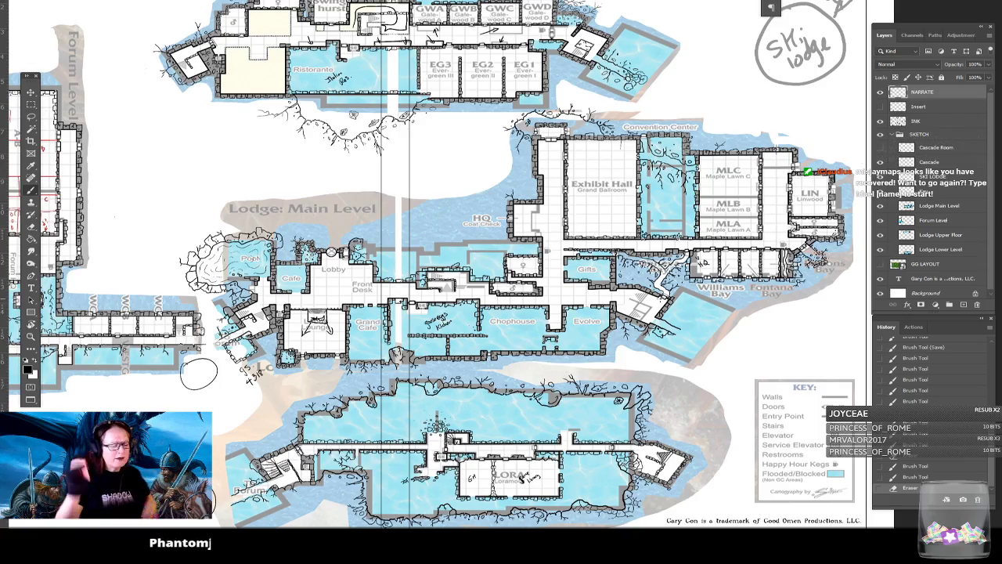
drag(292, 341, 660, 298)
scroll(660, 298, up, 3)
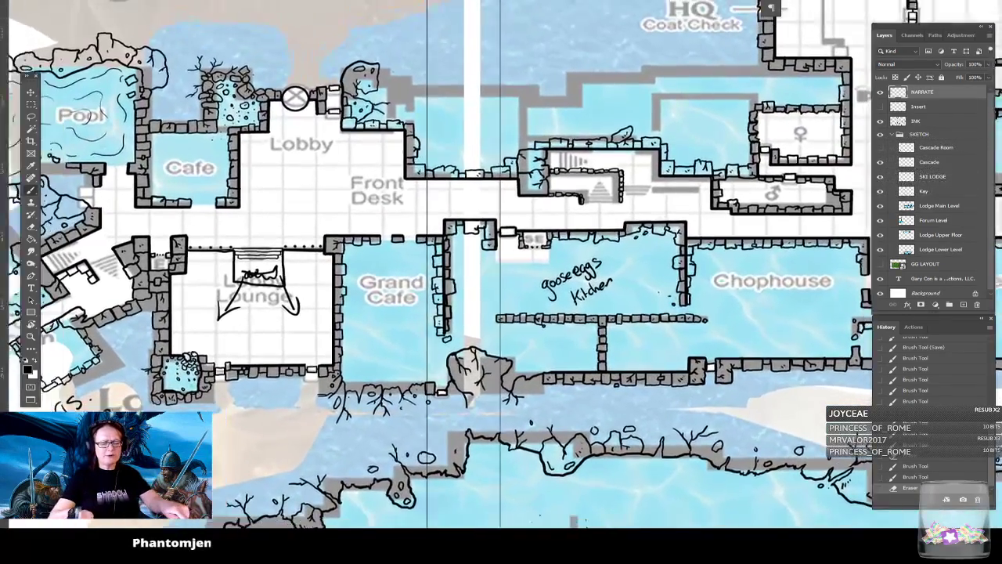
scroll(761, 277, down, 2)
scroll(400, 330, down, 5)
scroll(400, 329, up, 2)
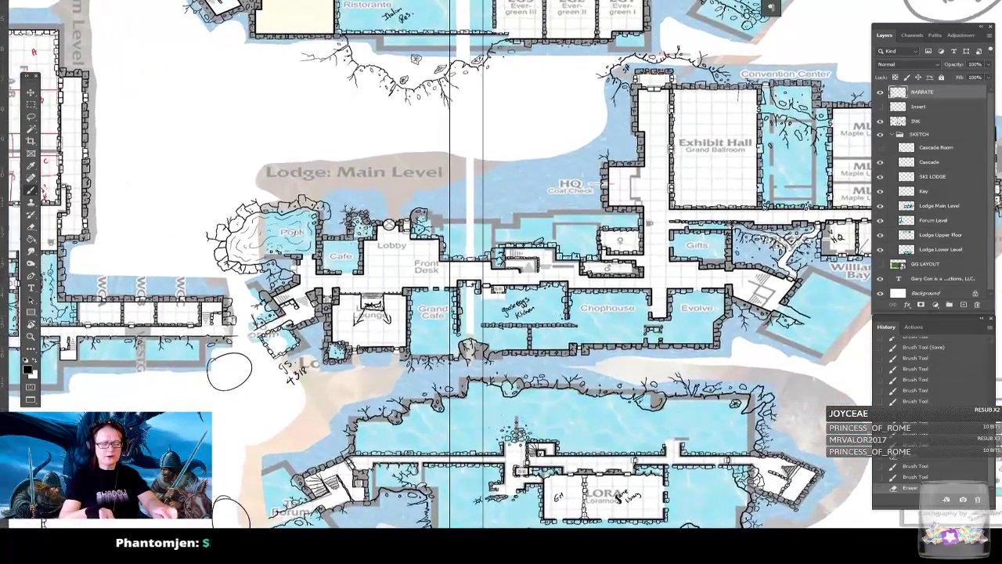
scroll(401, 330, down, 3)
scroll(401, 330, down, 2)
scroll(400, 330, up, 2)
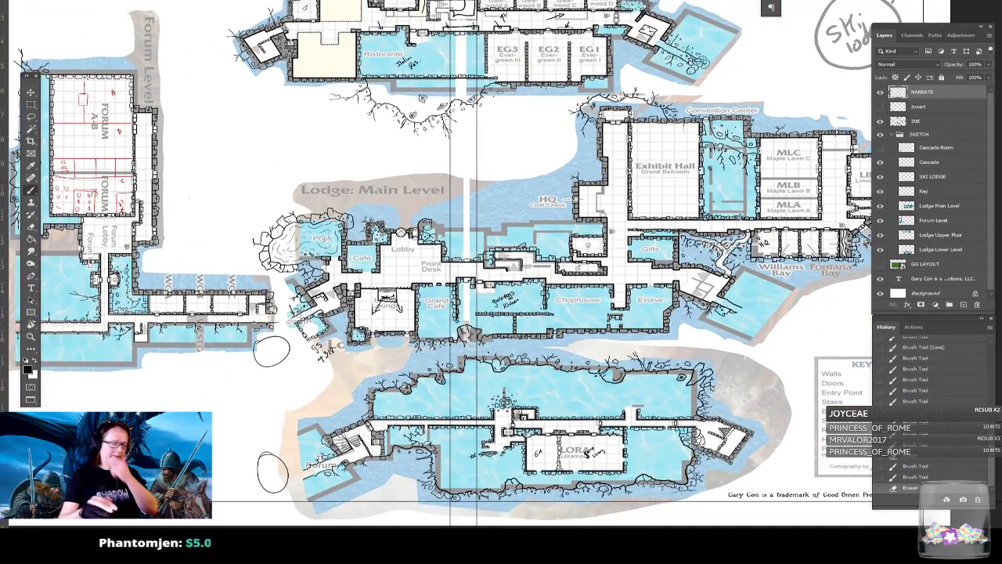
- Erase the circle beside the lower level's To Forum passage
drag(189, 199, 245, 206)
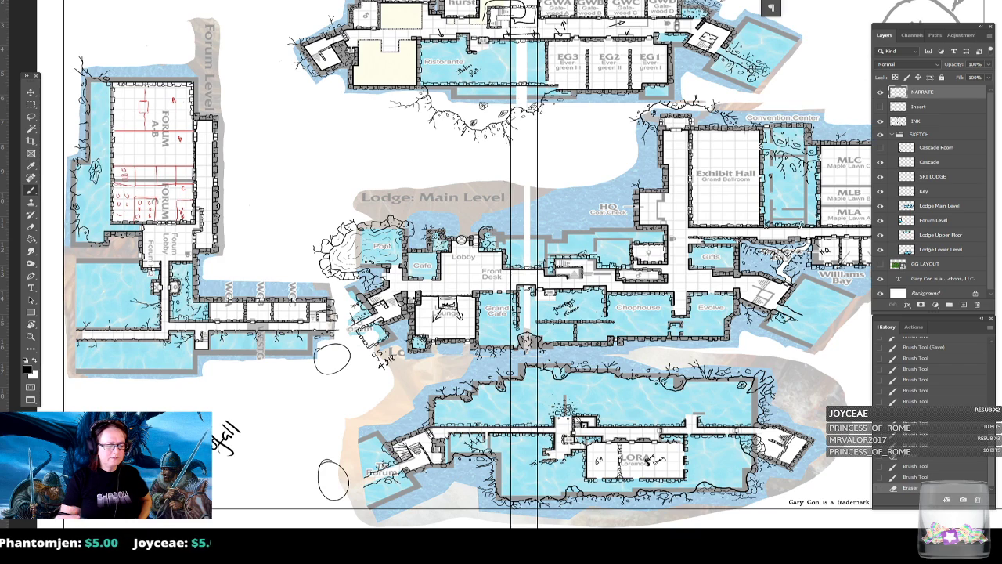
mouse_move(340, 480)
mouse_down()
mouse_move(368, 494)
mouse_move(361, 484)
mouse_move(351, 501)
mouse_move(365, 479)
mouse_move(350, 498)
mouse_move(373, 499)
mouse_move(368, 514)
mouse_move(344, 489)
mouse_move(383, 506)
mouse_move(348, 501)
mouse_move(322, 482)
mouse_move(336, 507)
mouse_move(333, 466)
mouse_move(357, 502)
mouse_move(365, 492)
mouse_move(383, 506)
mouse_move(368, 504)
mouse_move(340, 466)
mouse_move(372, 498)
mouse_up()
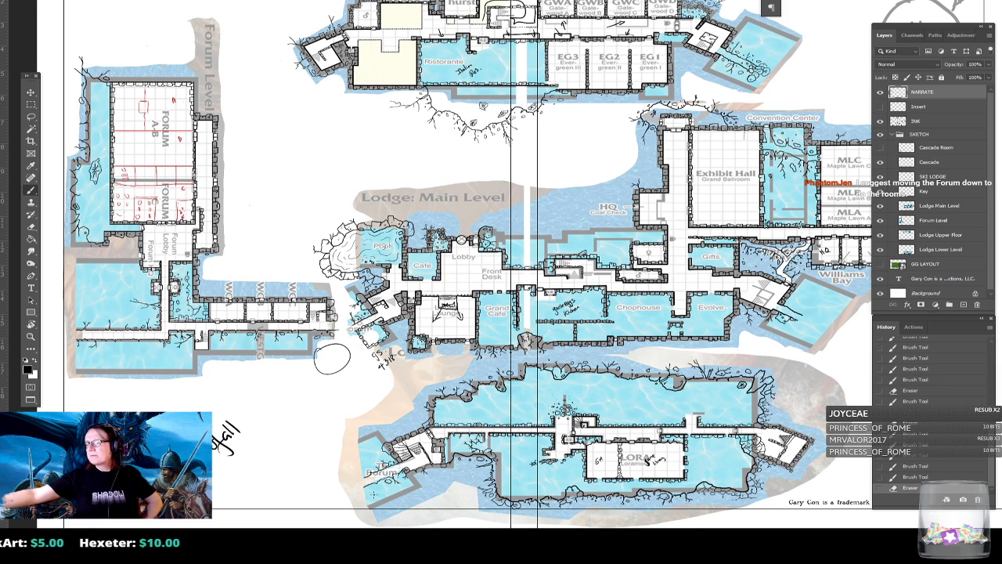
- On the INK layer, lasso the entire Forum Level linework, move it down toward the remaining circle and deselect
drag(360, 479, 403, 486)
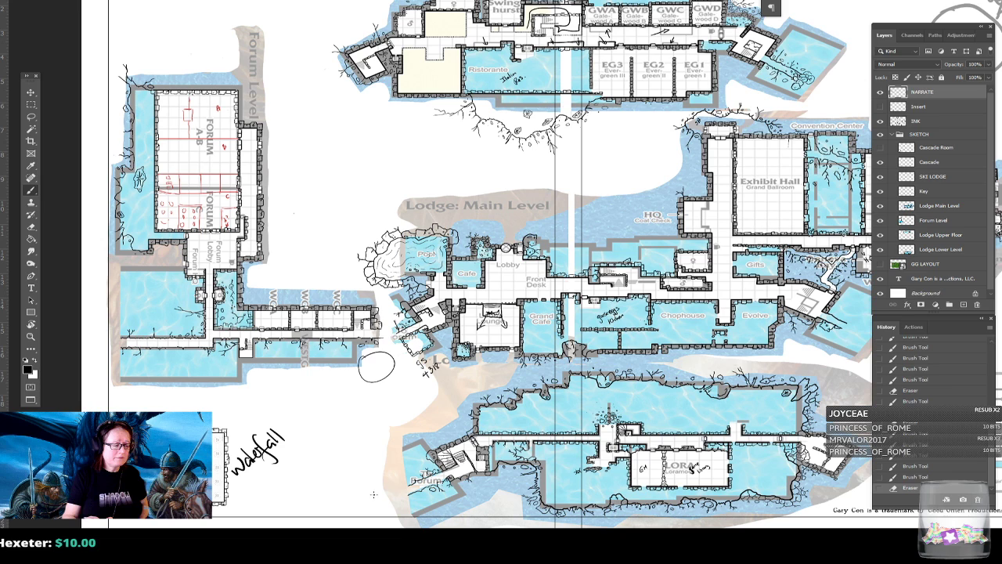
drag(374, 494, 456, 503)
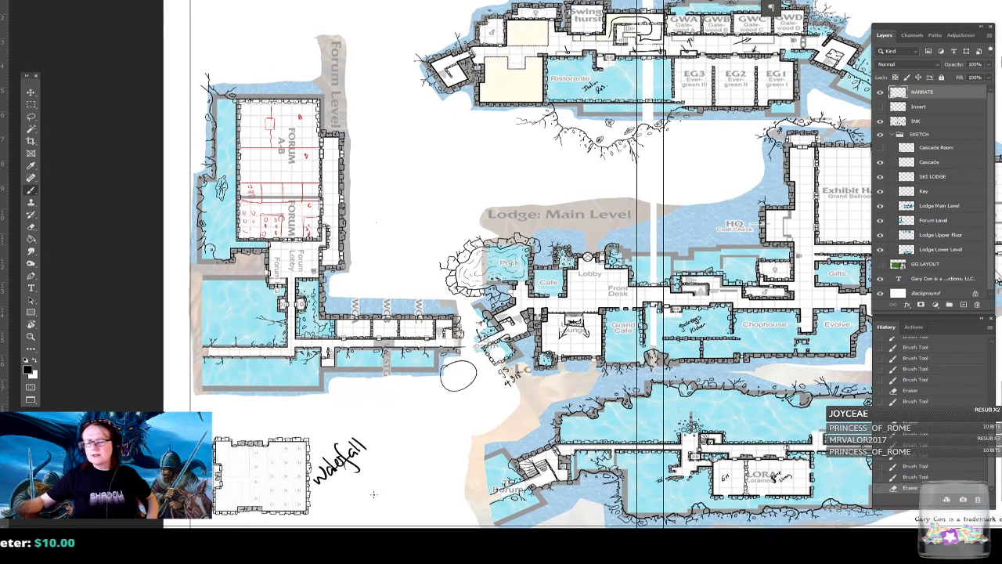
click(930, 121)
click(31, 116)
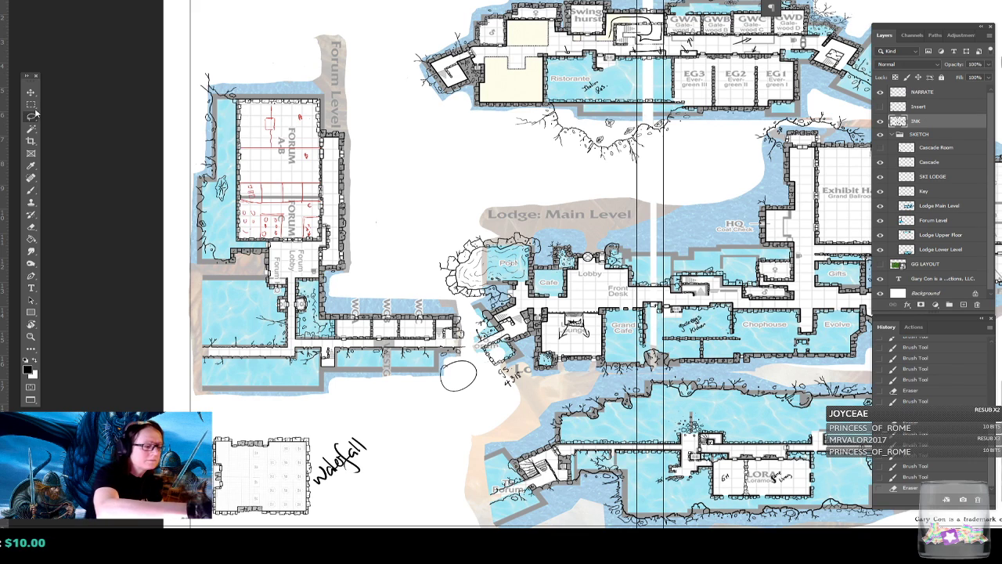
mouse_move(176, 123)
mouse_down()
mouse_move(248, 37)
mouse_move(319, 56)
mouse_move(377, 124)
mouse_move(405, 265)
mouse_move(422, 295)
mouse_move(465, 315)
mouse_up()
mouse_move(462, 317)
mouse_down()
mouse_move(442, 400)
mouse_move(356, 420)
mouse_move(210, 400)
mouse_move(179, 333)
mouse_move(177, 118)
mouse_up()
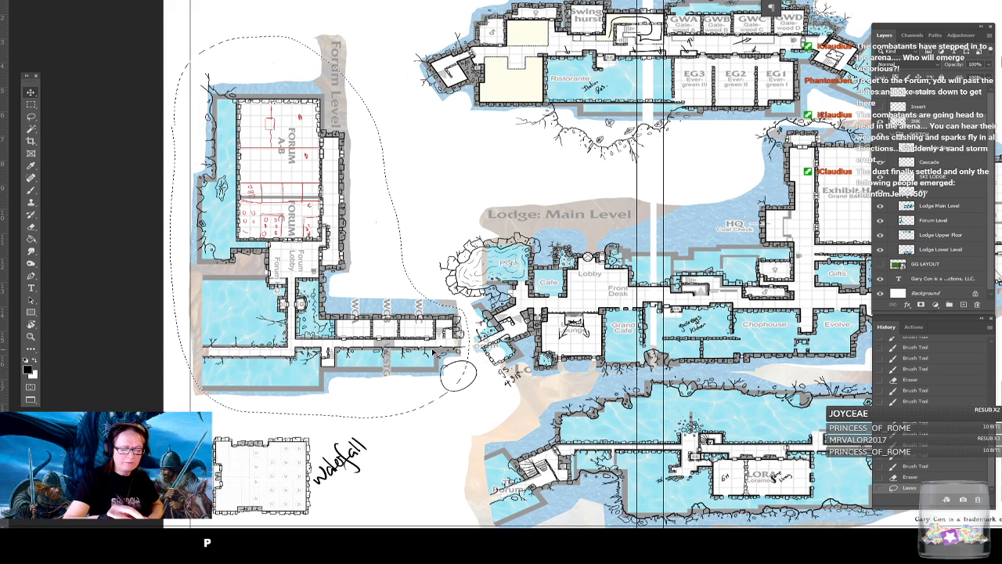
drag(429, 352, 427, 392)
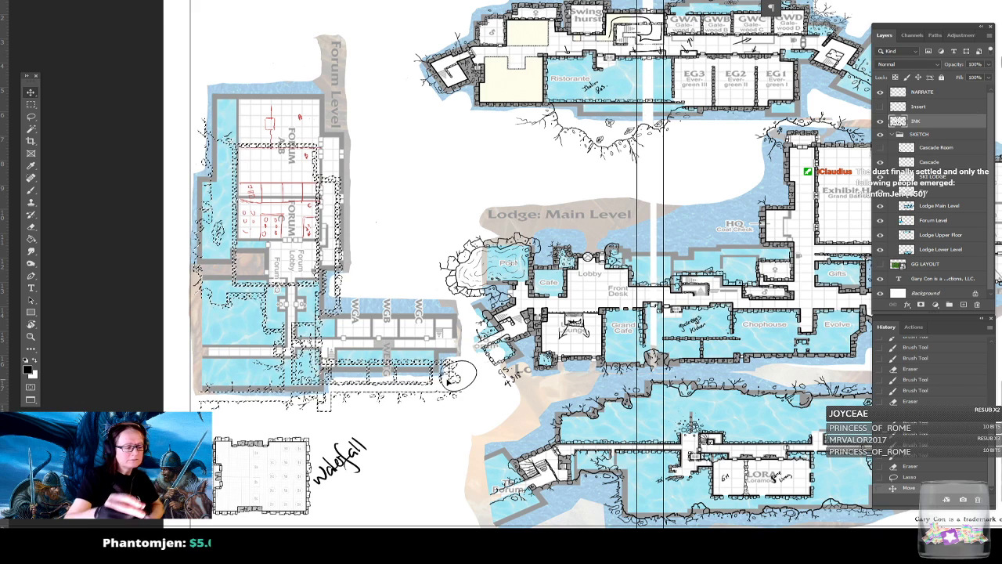
click(31, 105)
click(96, 133)
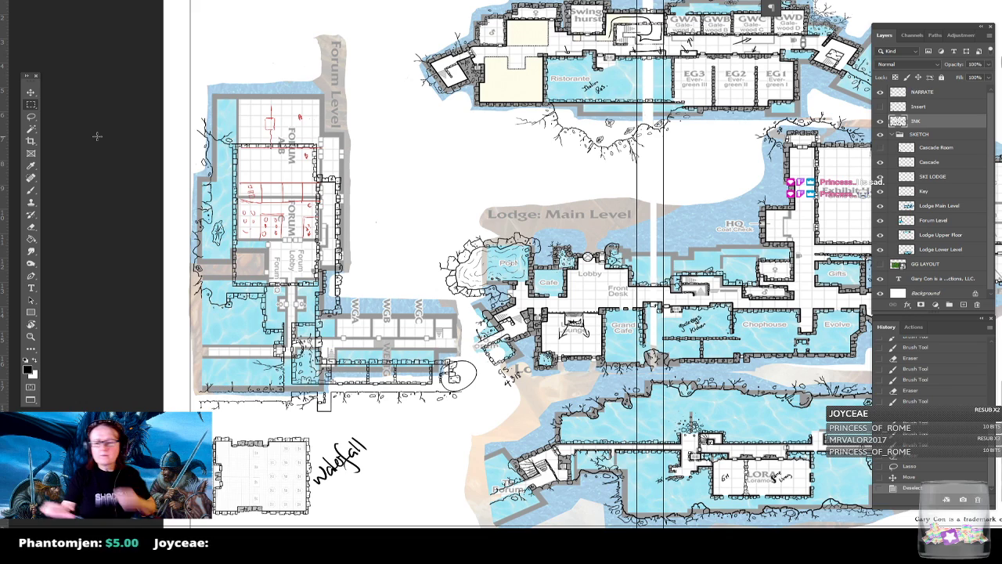
- On the NARRATE layer, select the red Forum room annotations, move them down to fit the shifted ink walls and deselect
click(925, 92)
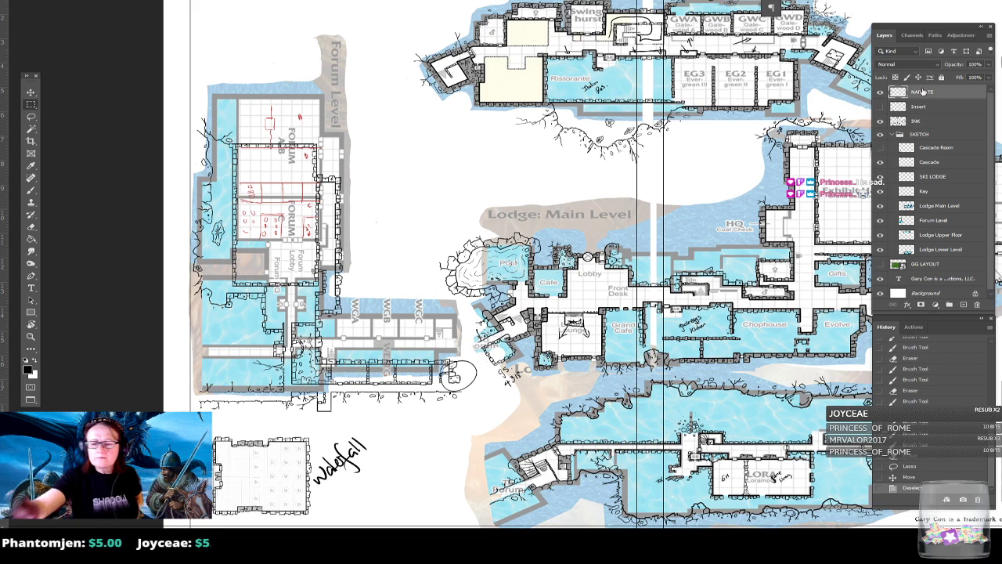
drag(171, 41, 376, 279)
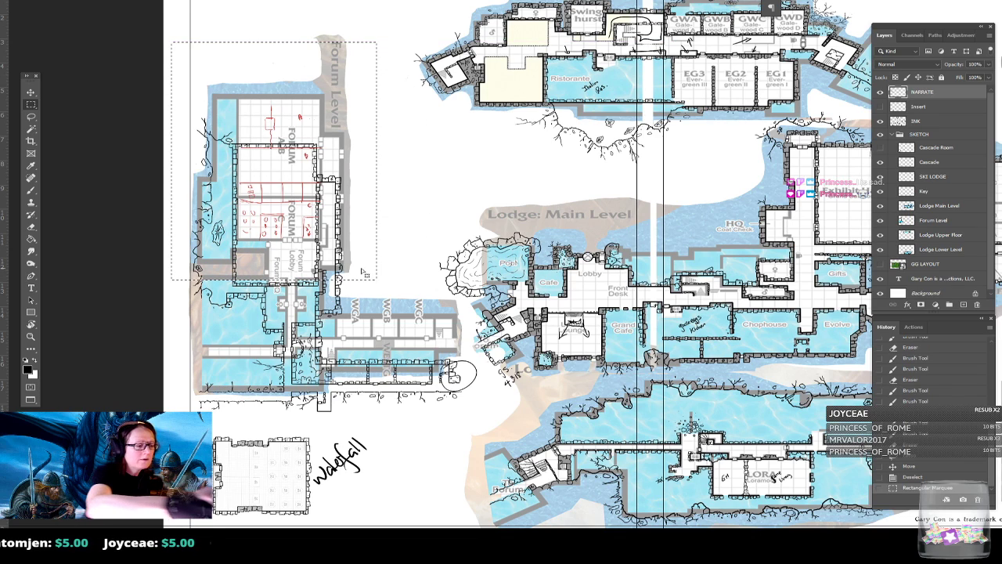
drag(306, 213, 297, 243)
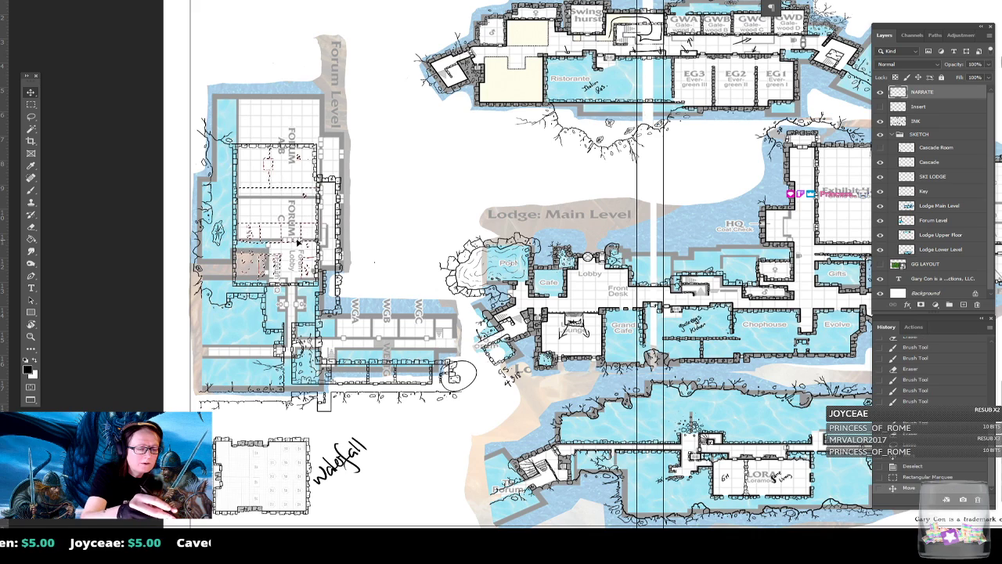
click(31, 104)
click(84, 130)
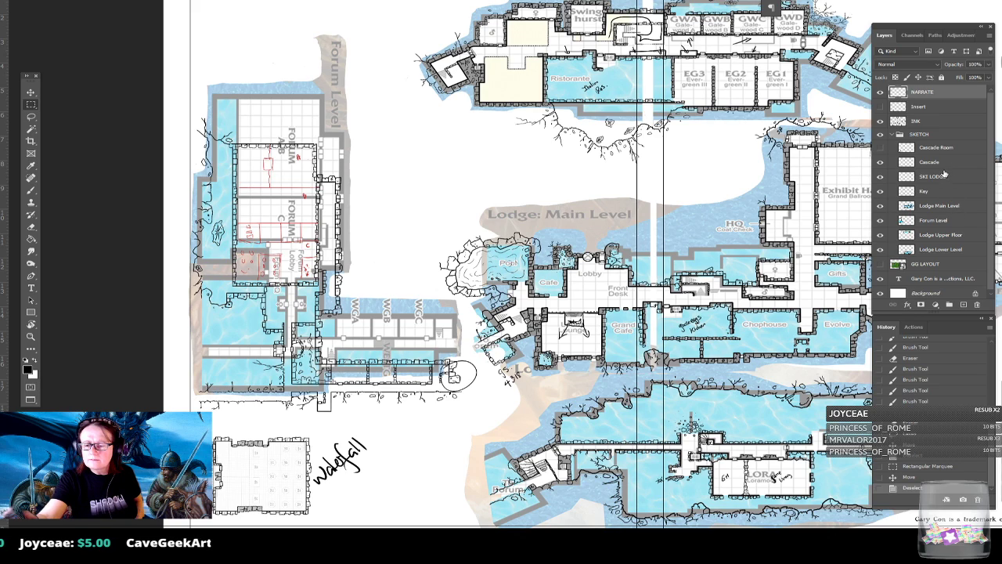
- Move the Forum Level sketch layer down so its rooms and water line up with the shifted ink walls
click(944, 222)
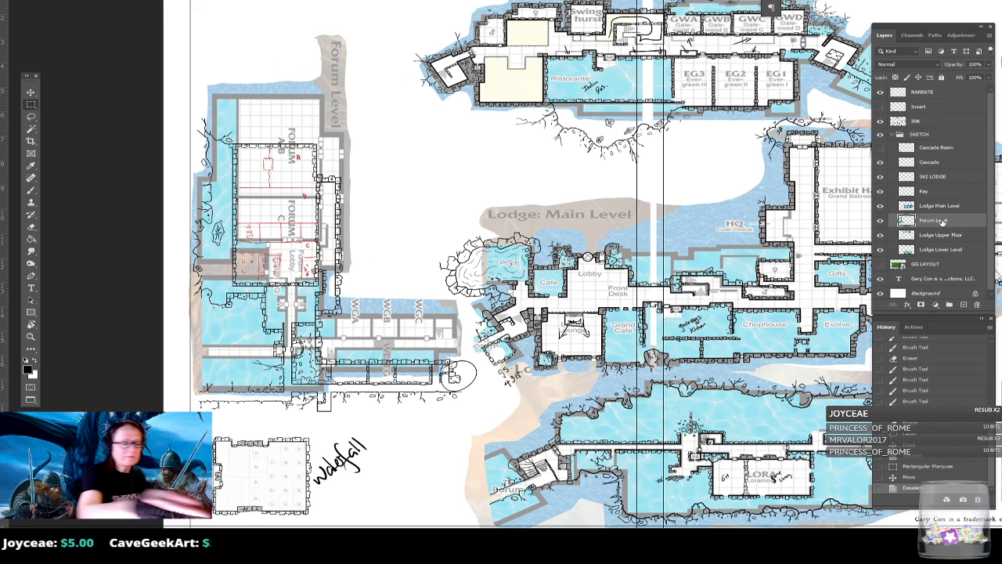
click(31, 92)
drag(418, 343, 423, 371)
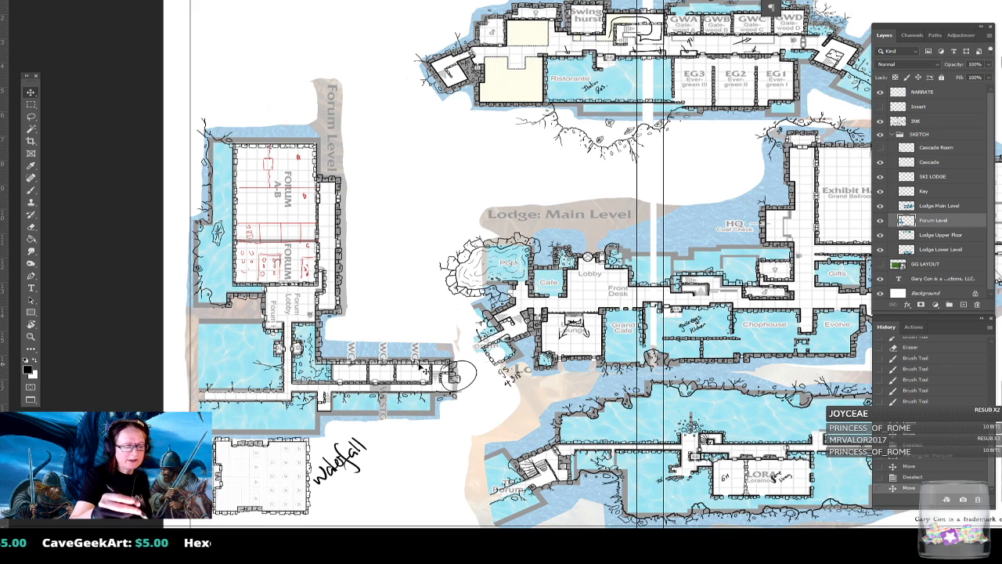
- Examine how the repositioned Forum Level sits relative to the Lodge upper, main and lower levels across the whole map
click(31, 104)
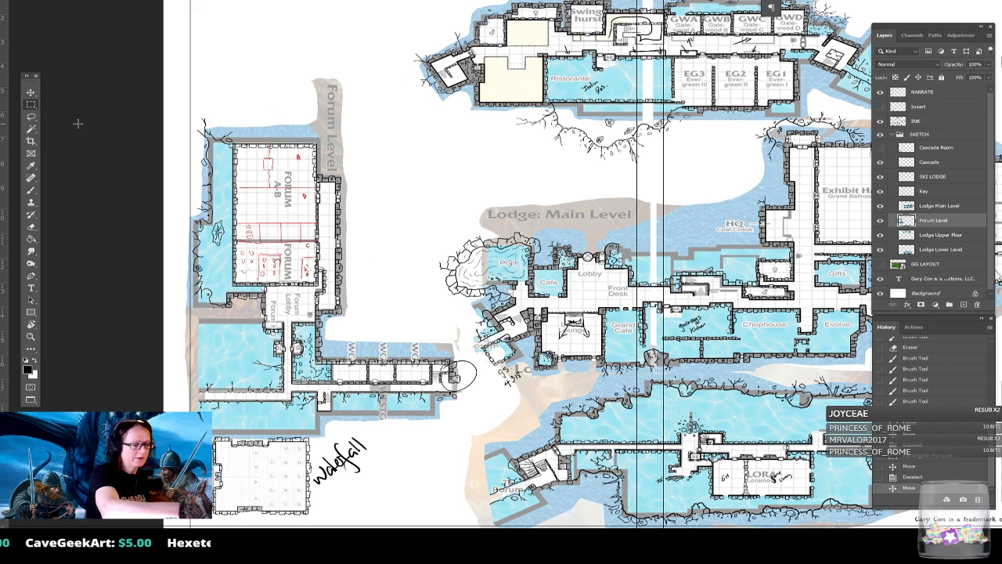
scroll(77, 123, down, 3)
scroll(78, 123, up, 6)
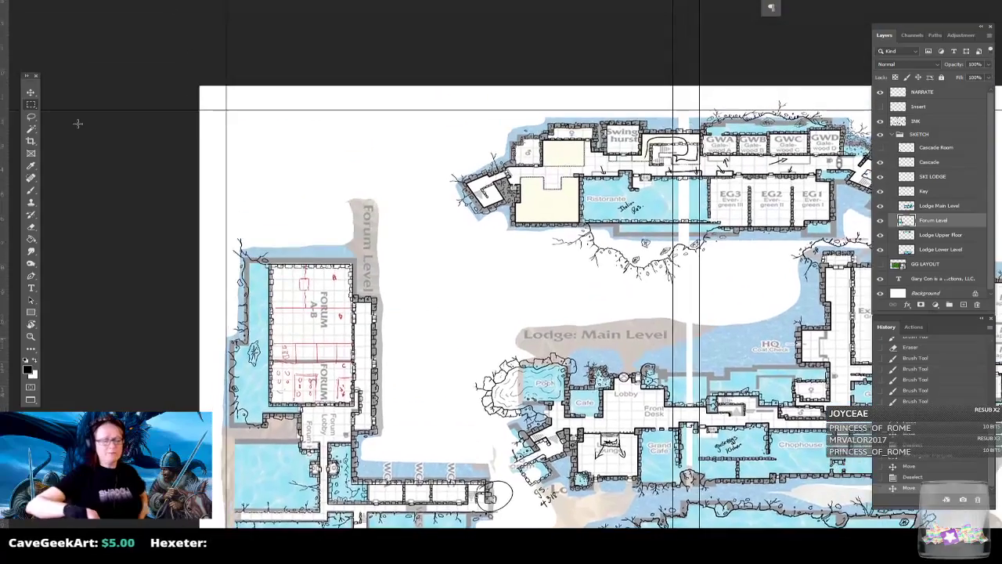
scroll(326, 174, down, 5)
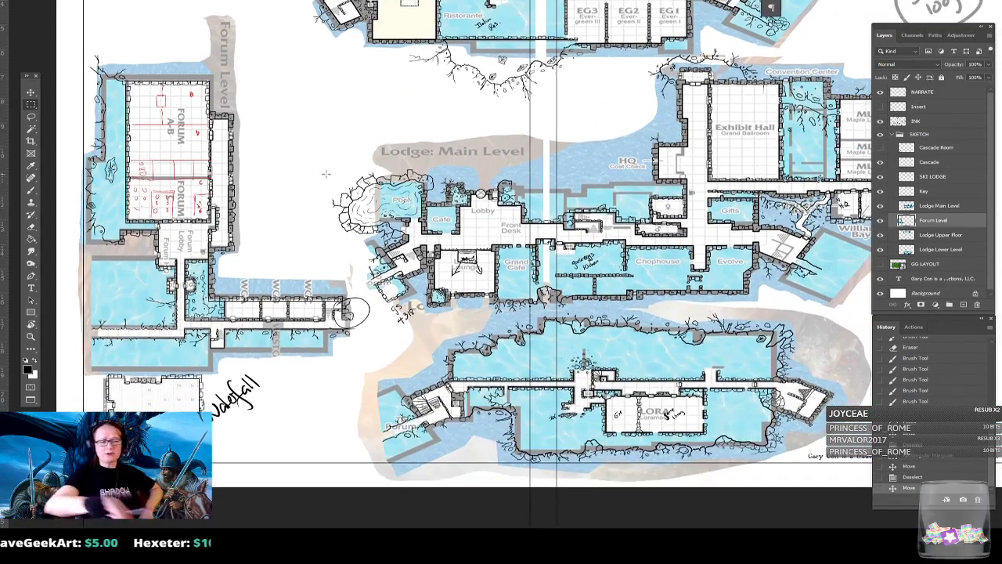
scroll(326, 174, up, 4)
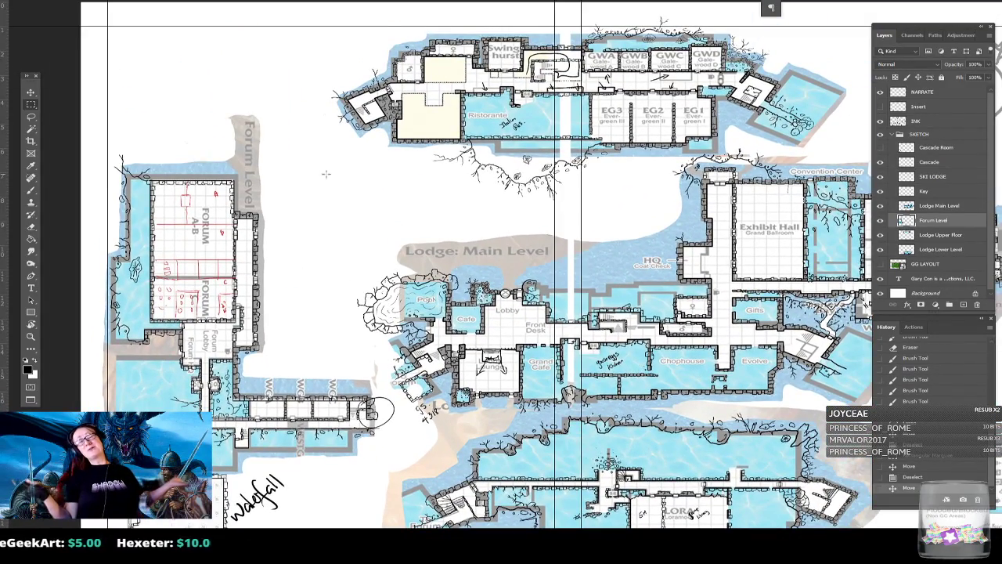
scroll(325, 174, down, 4)
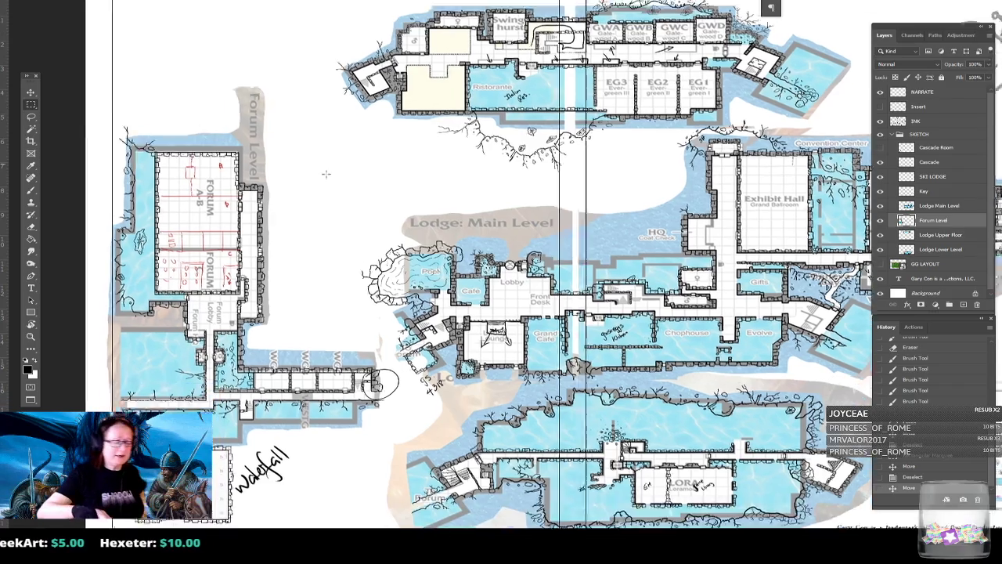
scroll(326, 174, down, 4)
scroll(326, 174, up, 4)
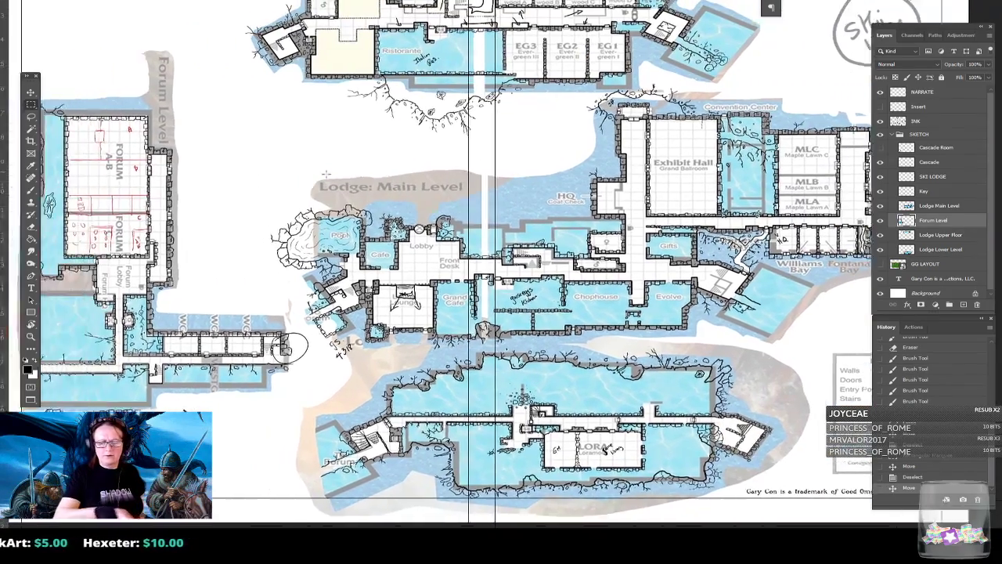
scroll(328, 174, up, 3)
scroll(329, 173, down, 6)
scroll(328, 174, up, 5)
scroll(328, 173, down, 4)
scroll(329, 174, up, 4)
scroll(328, 174, down, 3)
scroll(516, 265, up, 2)
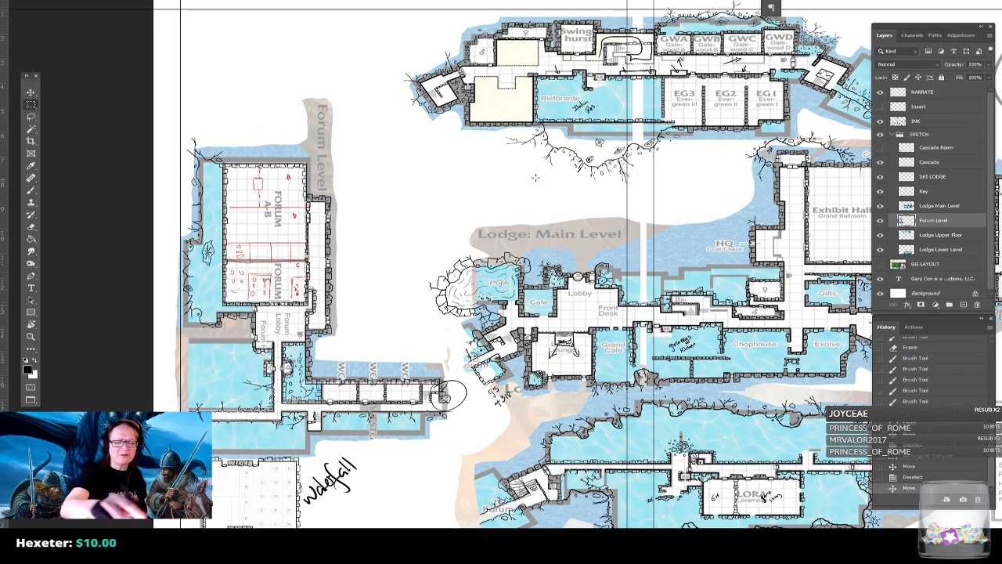
scroll(509, 266, down, 2)
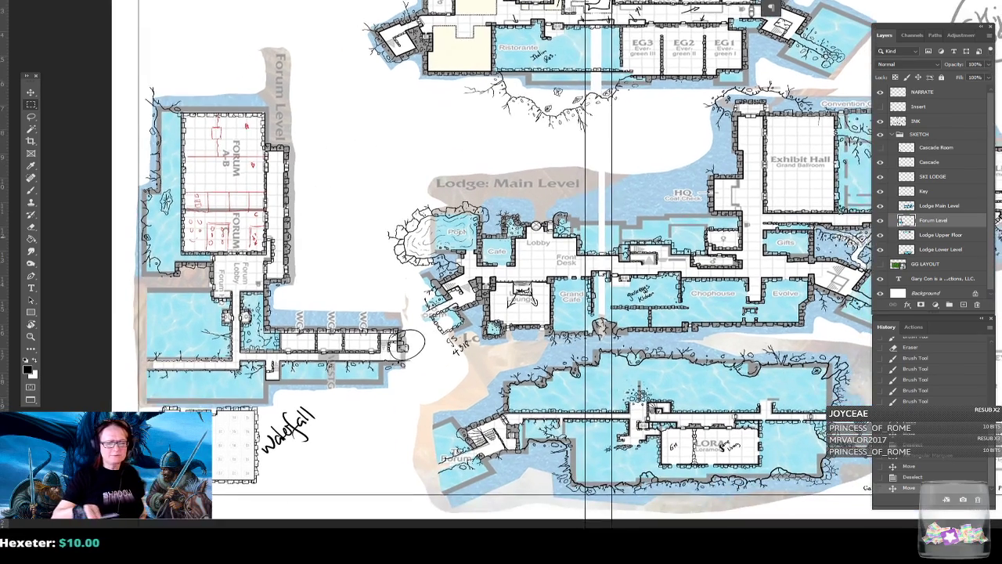
scroll(378, 380, up, 2)
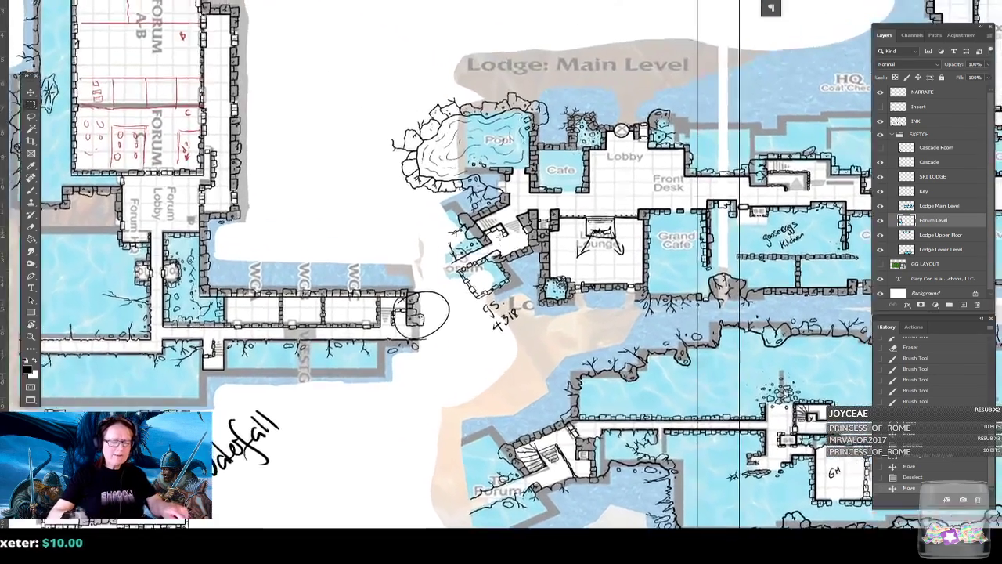
drag(382, 185, 500, 237)
scroll(500, 237, down, 5)
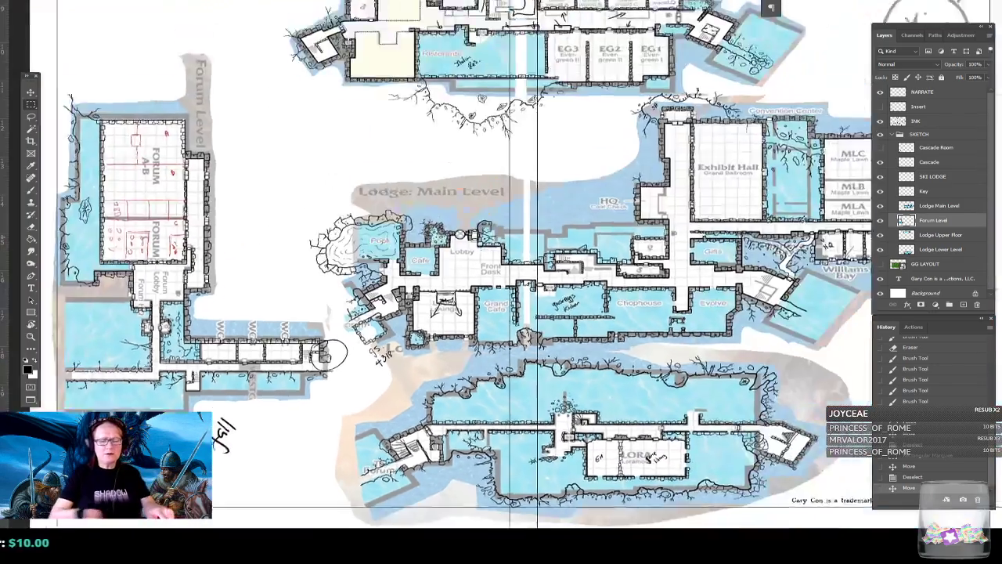
scroll(499, 238, up, 2)
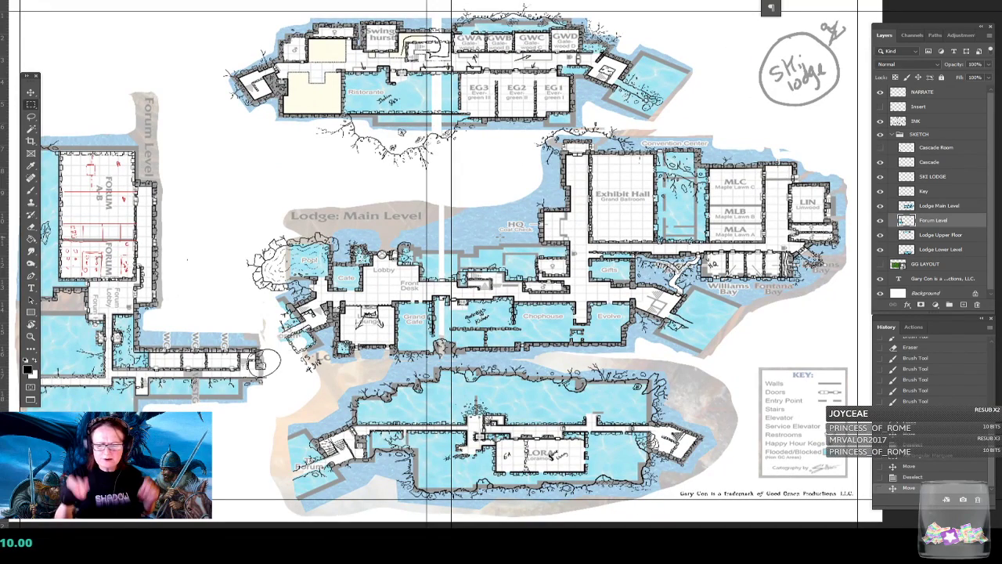
scroll(499, 238, down, 1)
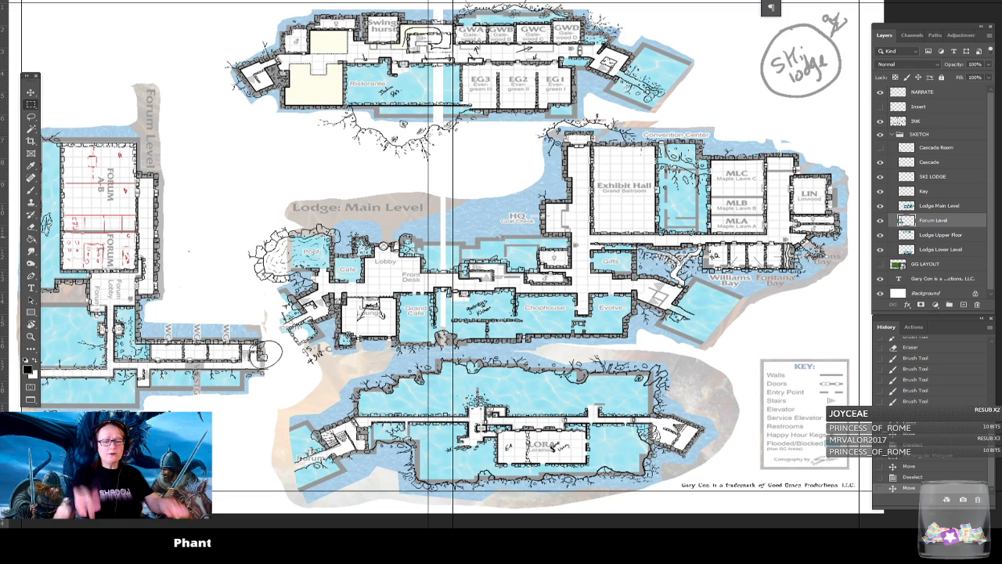
scroll(604, 459, up, 2)
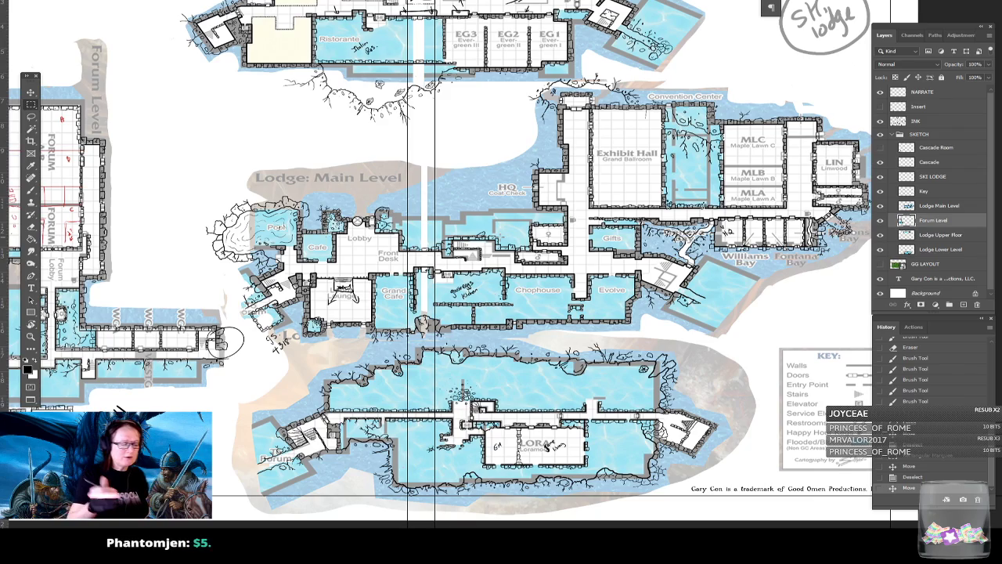
scroll(125, 447, up, 5)
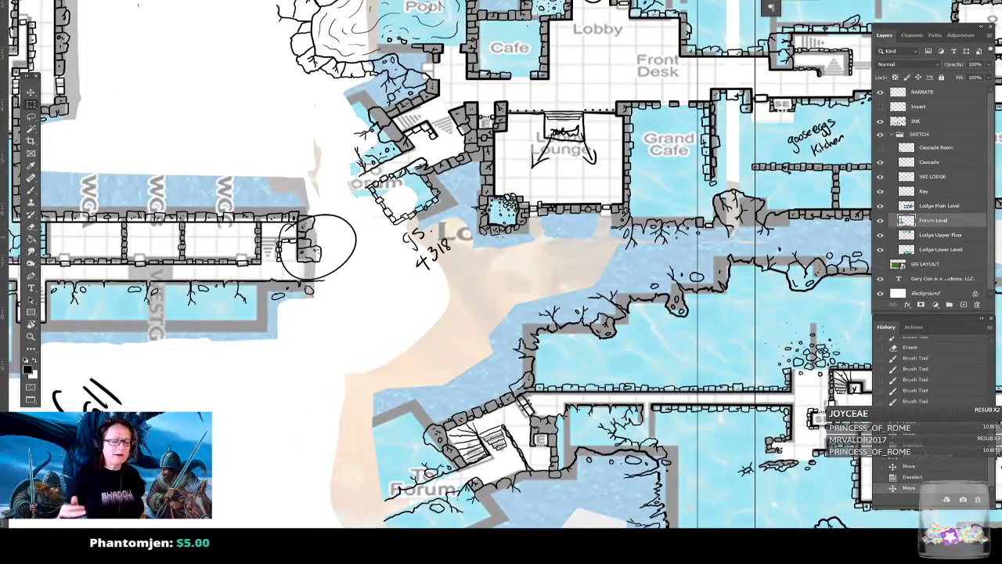
scroll(500, 236, down, 3)
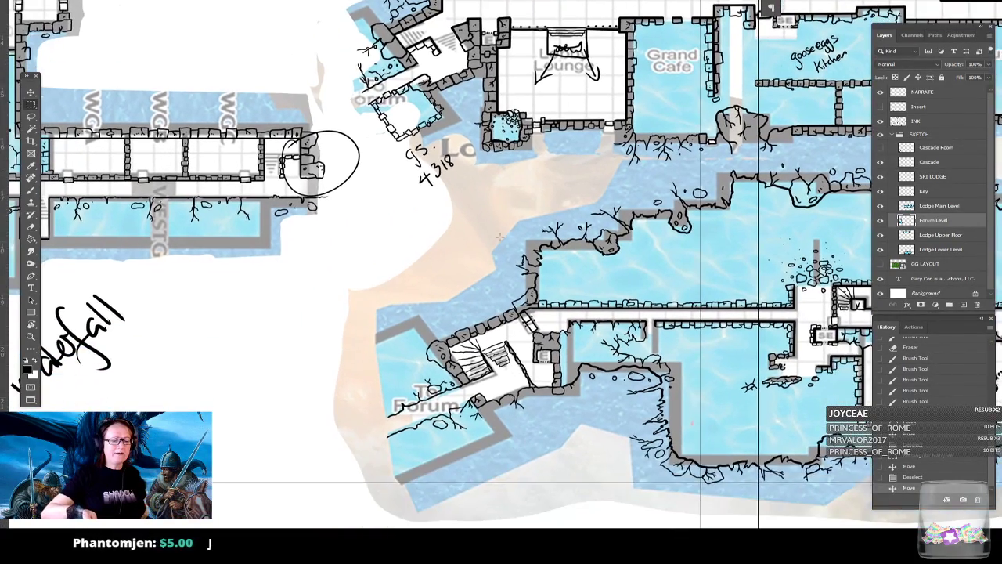
scroll(499, 237, up, 3)
scroll(500, 236, down, 4)
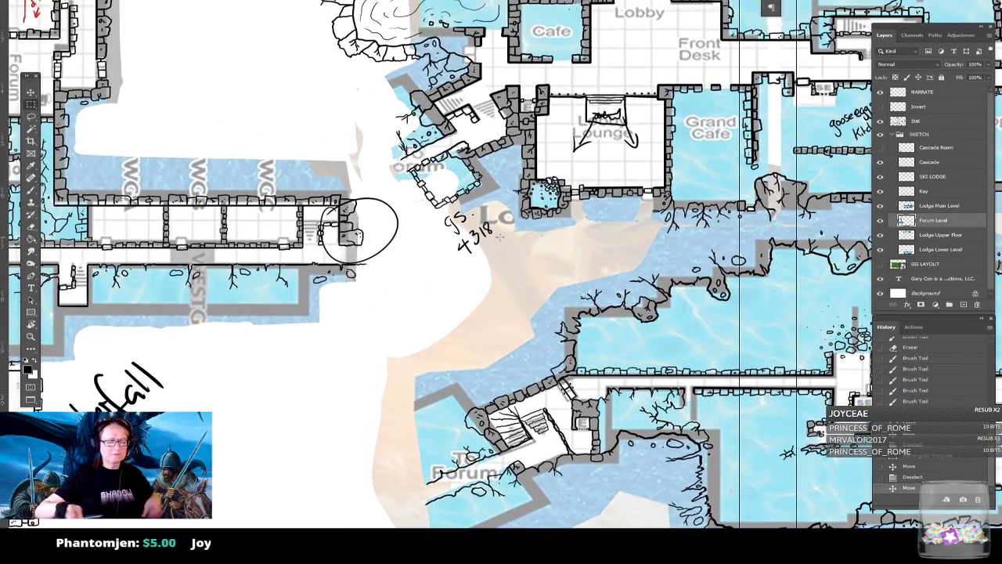
scroll(500, 237, down, 3)
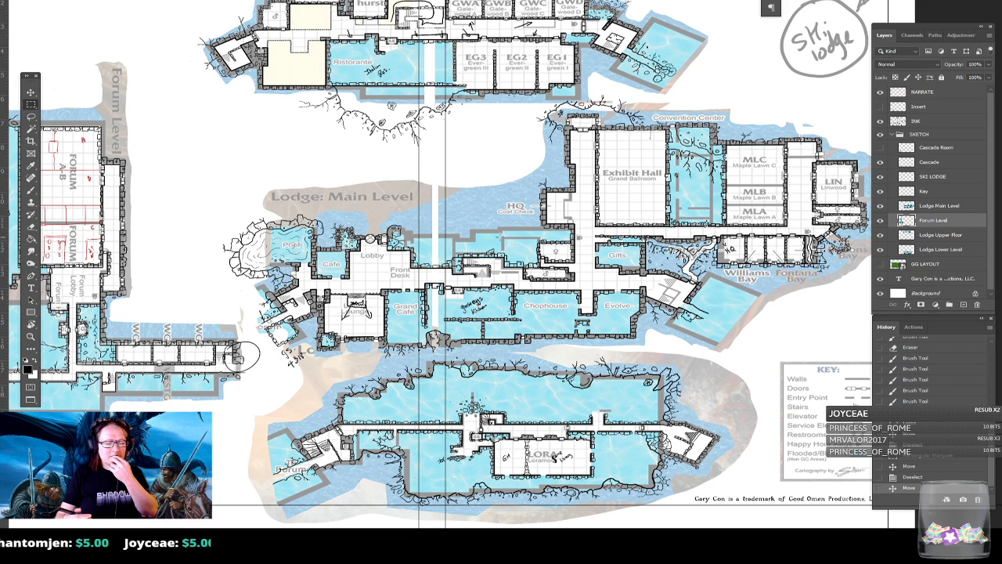
mouse_move(501, 237)
mouse_down()
mouse_move(493, 303)
mouse_move(497, 244)
mouse_up()
scroll(501, 266, down, 1)
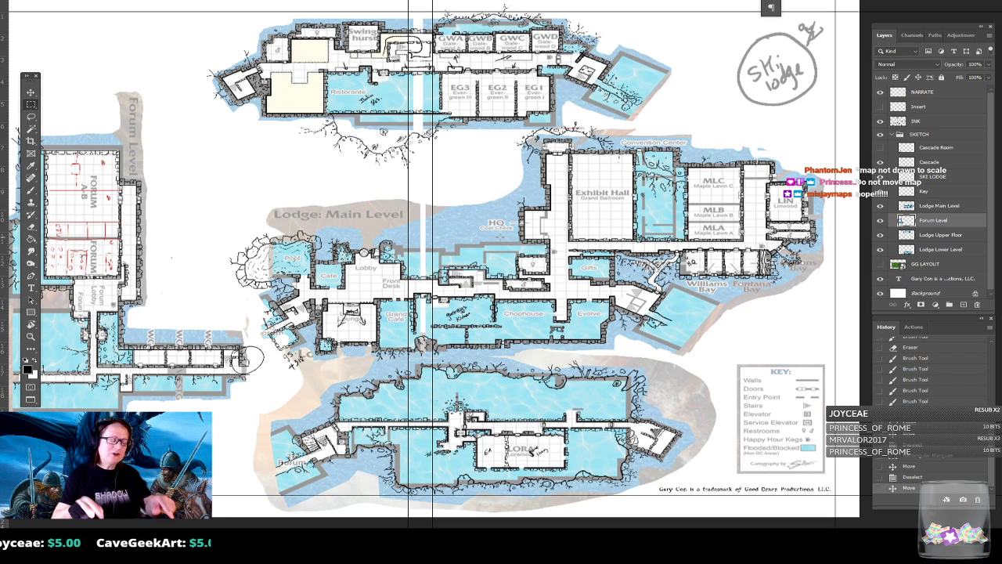
- On the NARRATE layer, erase the circle around the stairs at the lodge-facing end of the Forum Level corridor
key(ctrl+plus)
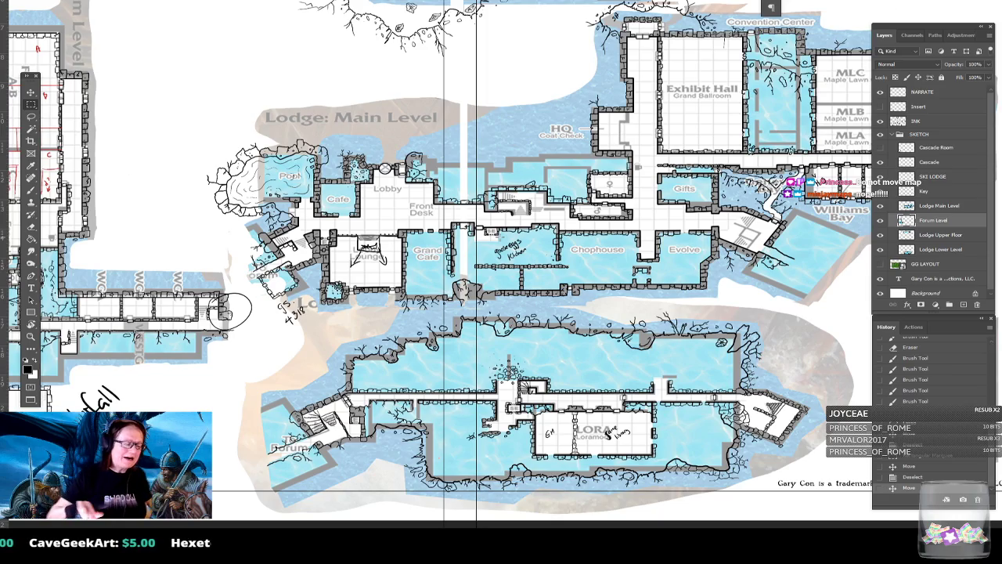
key(ctrl+plus)
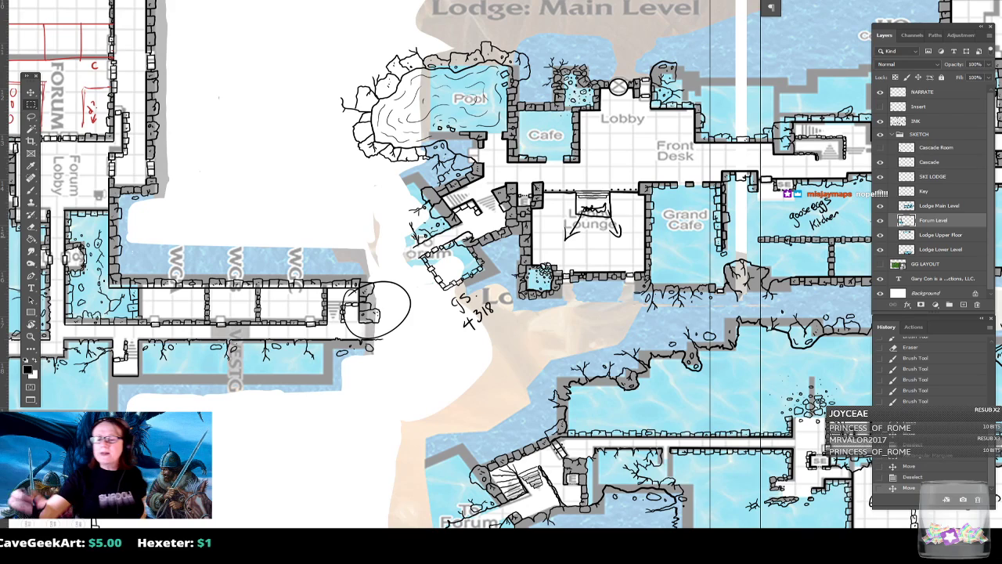
click(930, 92)
mouse_move(348, 312)
mouse_down()
mouse_move(366, 332)
mouse_move(384, 332)
mouse_move(372, 285)
mouse_move(395, 297)
mouse_up()
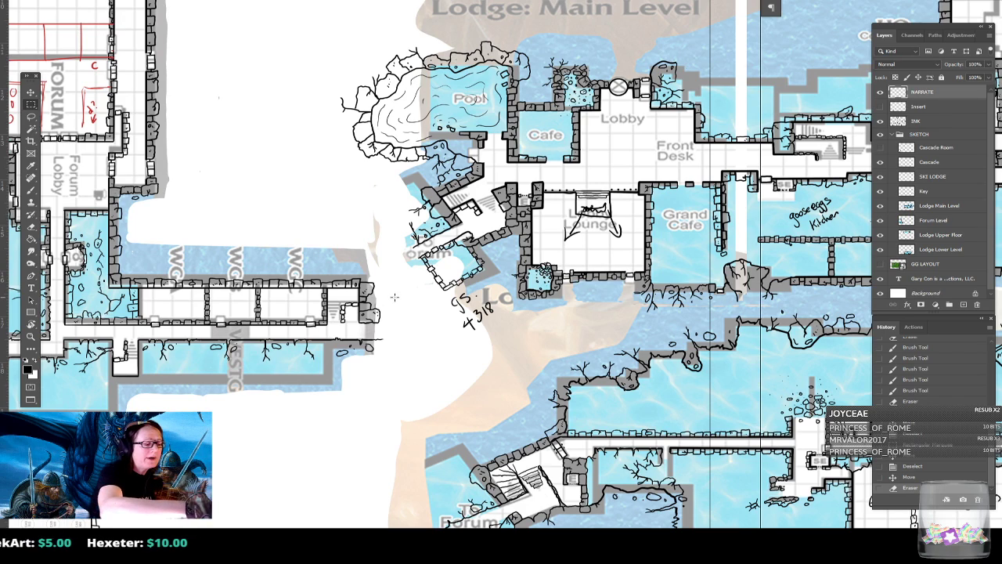
- On the INK layer, brush a small stone-walled room beside the Grand Suite room marked GS 4318, along the To Forum passage
click(32, 191)
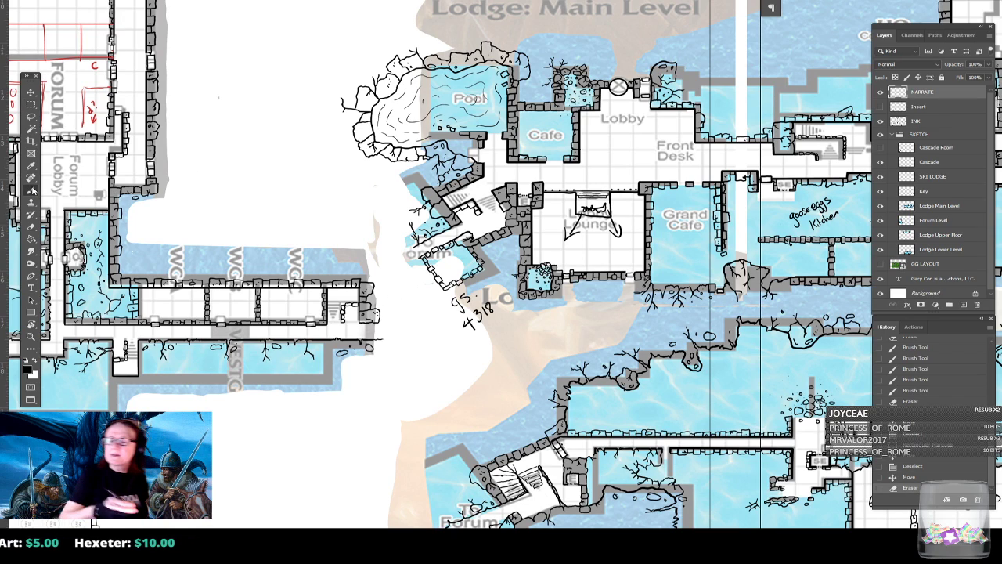
click(916, 122)
drag(413, 257, 421, 263)
click(407, 265)
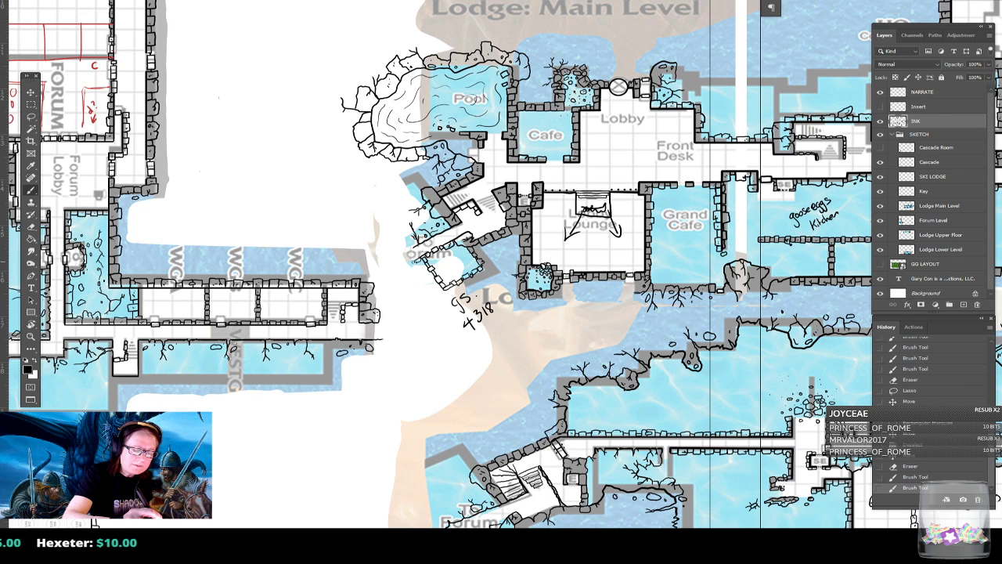
scroll(383, 266, up, 2)
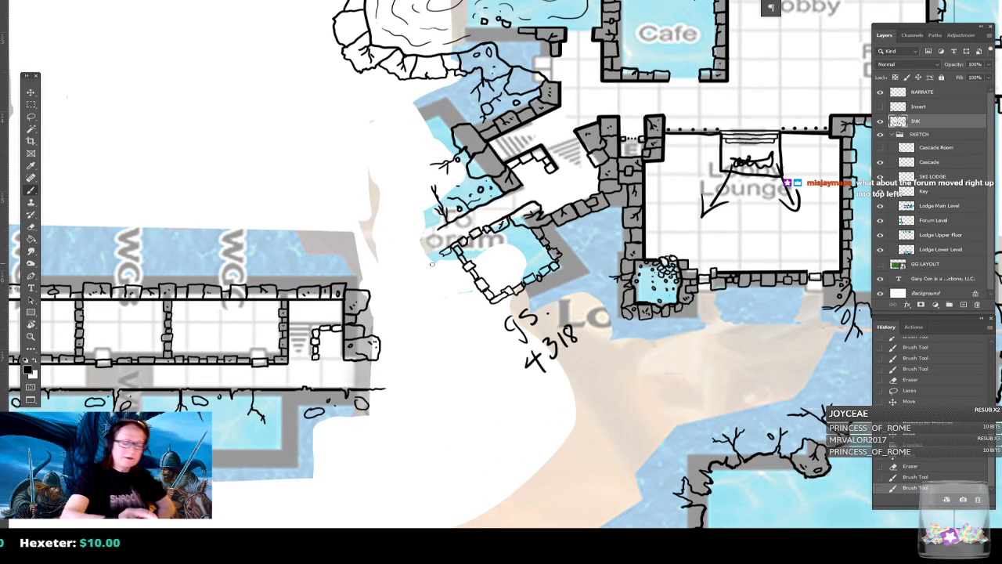
mouse_move(441, 261)
mouse_down()
mouse_move(476, 315)
mouse_move(483, 306)
mouse_up()
click(466, 291)
click(466, 293)
click(471, 297)
drag(482, 306, 479, 295)
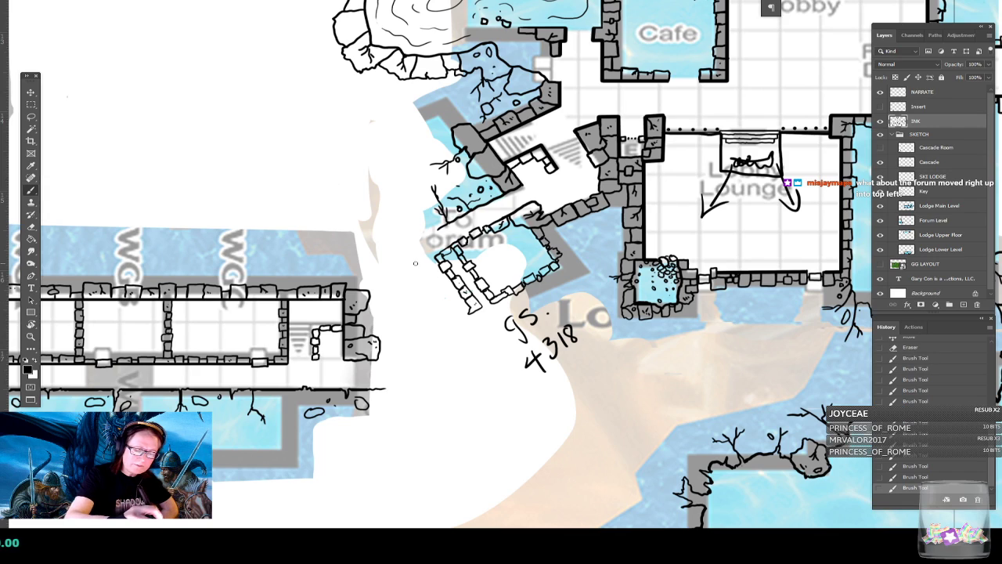
drag(436, 257, 427, 267)
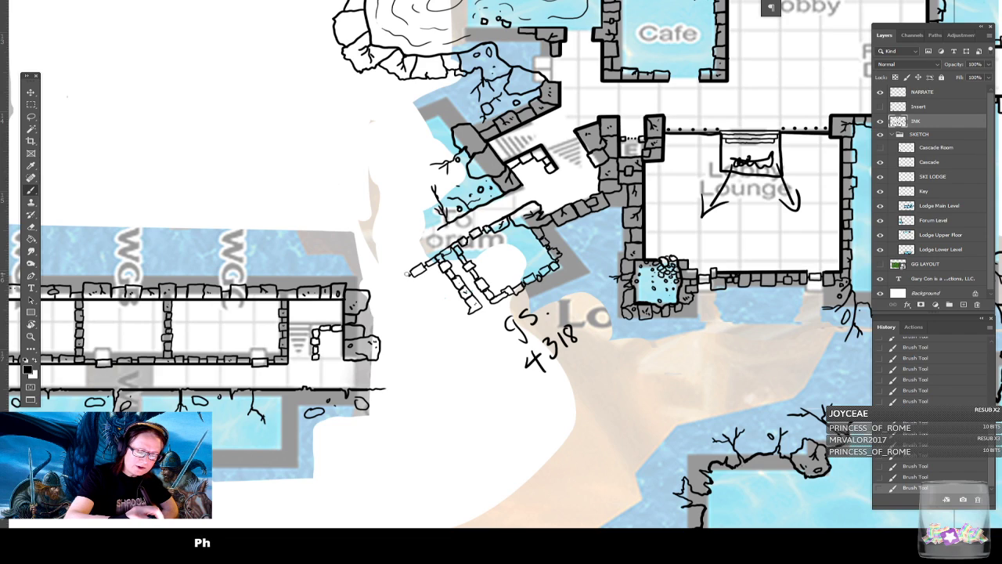
mouse_move(404, 286)
mouse_down()
mouse_move(415, 290)
mouse_move(413, 277)
mouse_move(433, 323)
mouse_move(449, 324)
mouse_move(443, 314)
mouse_move(468, 307)
mouse_up()
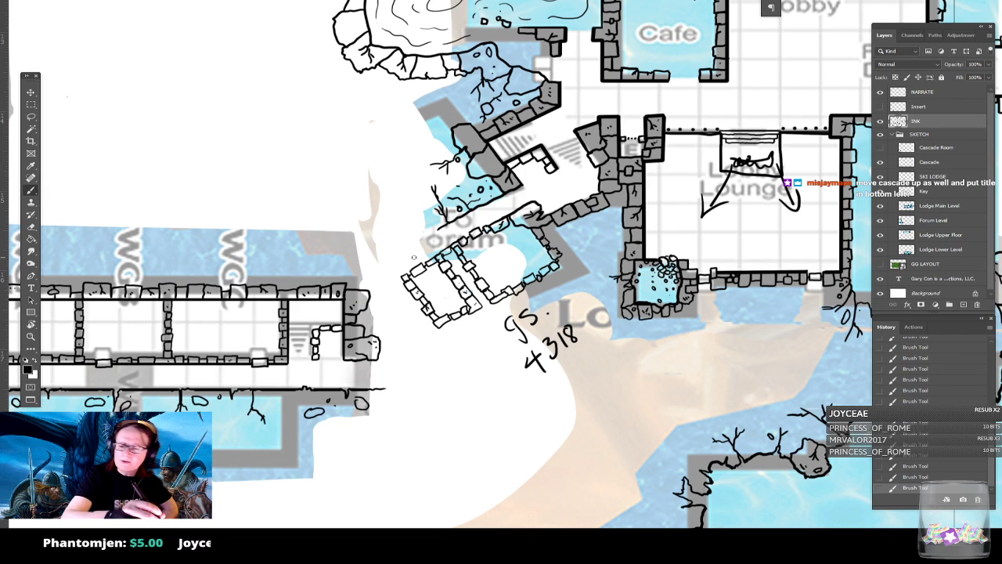
- Ink the outer wall line of the To Forum passage and a curved arrow leading to the Forum Level corridor
drag(399, 254, 438, 230)
mouse_move(395, 258)
mouse_down()
mouse_move(386, 263)
mouse_move(417, 349)
mouse_move(384, 372)
mouse_up()
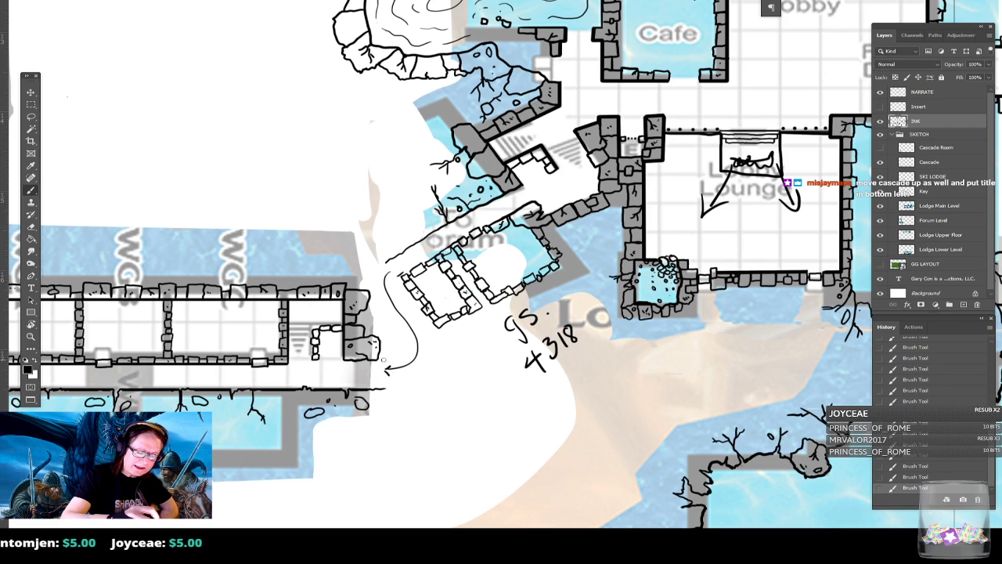
- Review the new room and passage arrow between the Lodge main level and the Forum Level in the overall map layout
scroll(388, 388, down, 7)
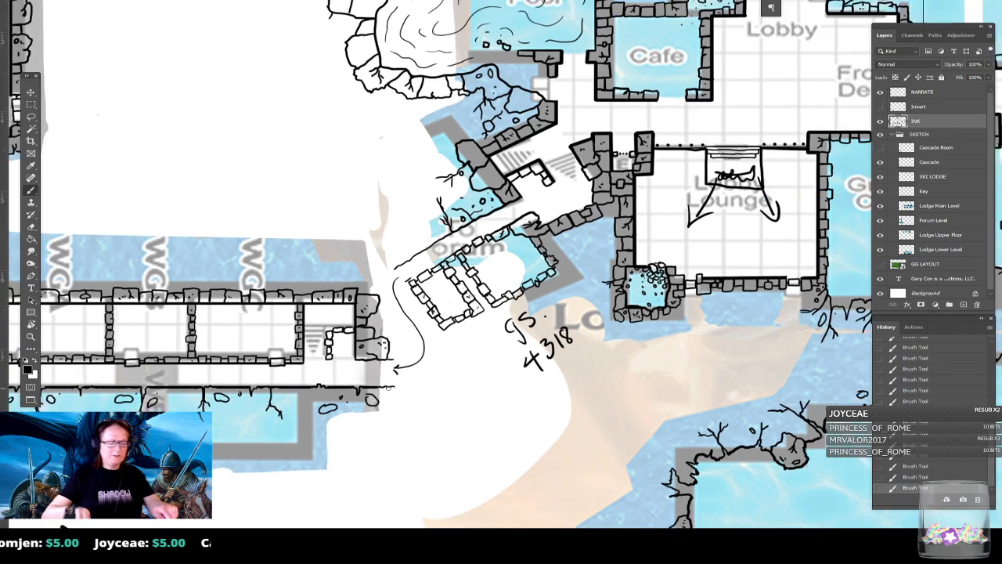
drag(388, 388, 385, 342)
scroll(473, 293, down, 1)
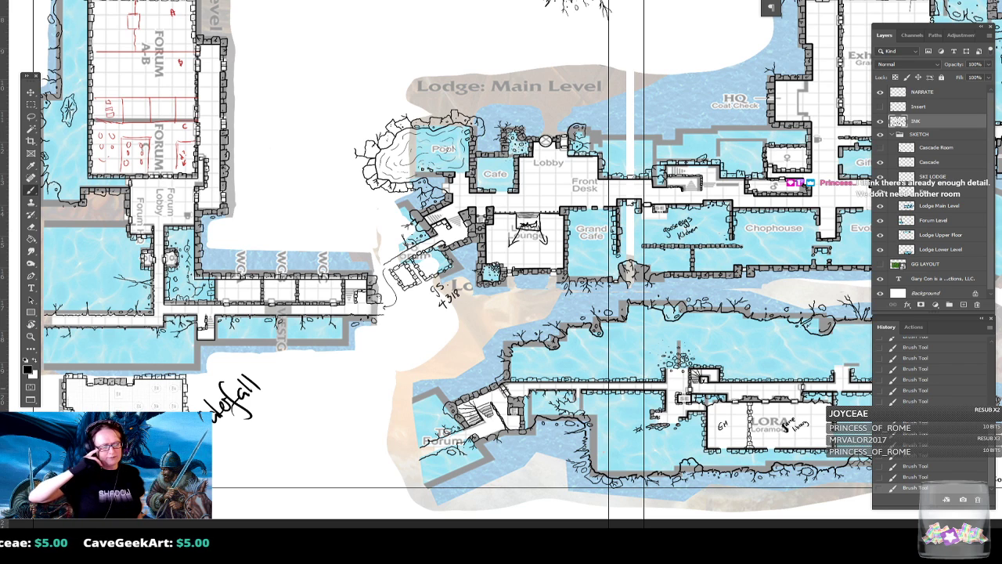
drag(501, 282, 593, 299)
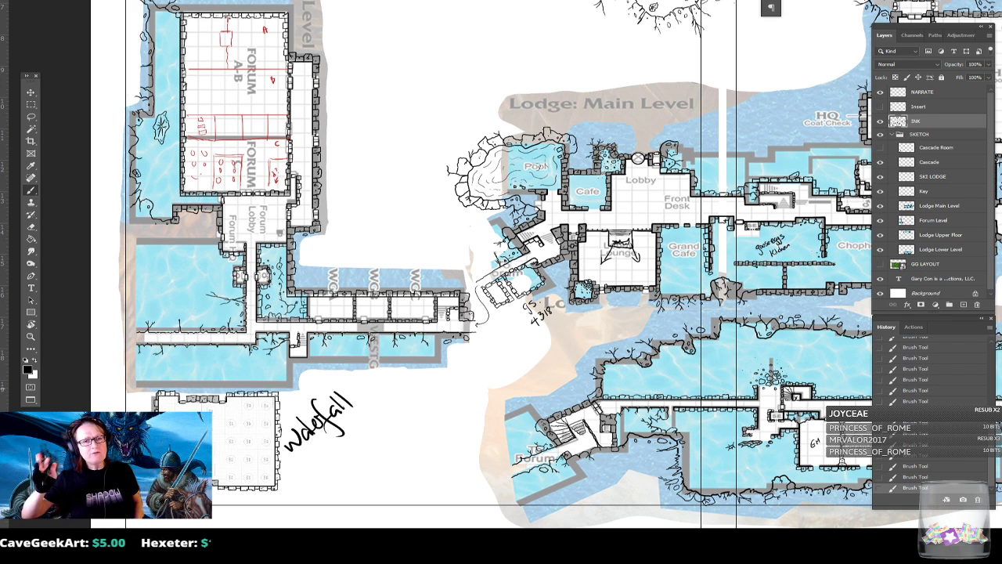
drag(235, 516, 204, 510)
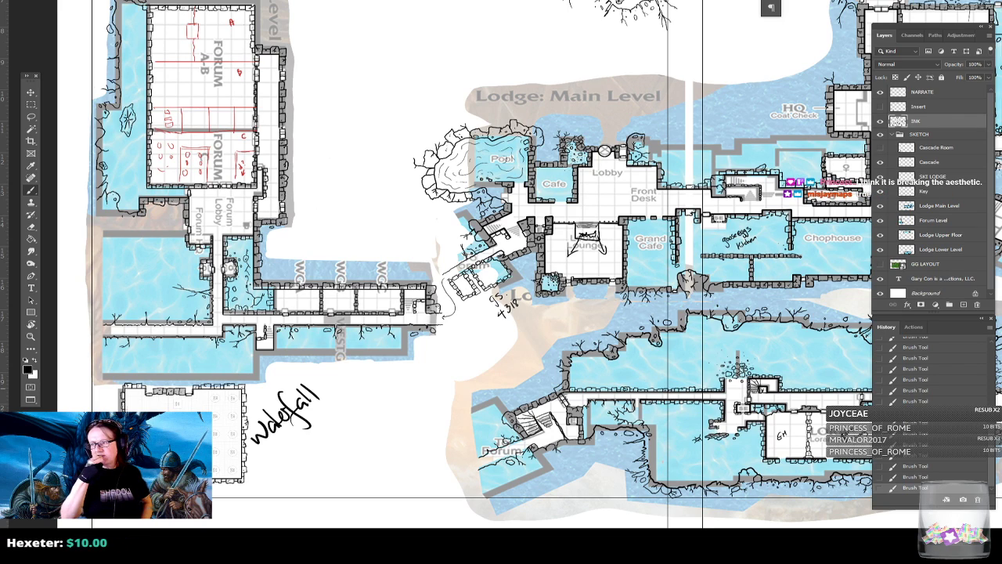
scroll(501, 265, down, 3)
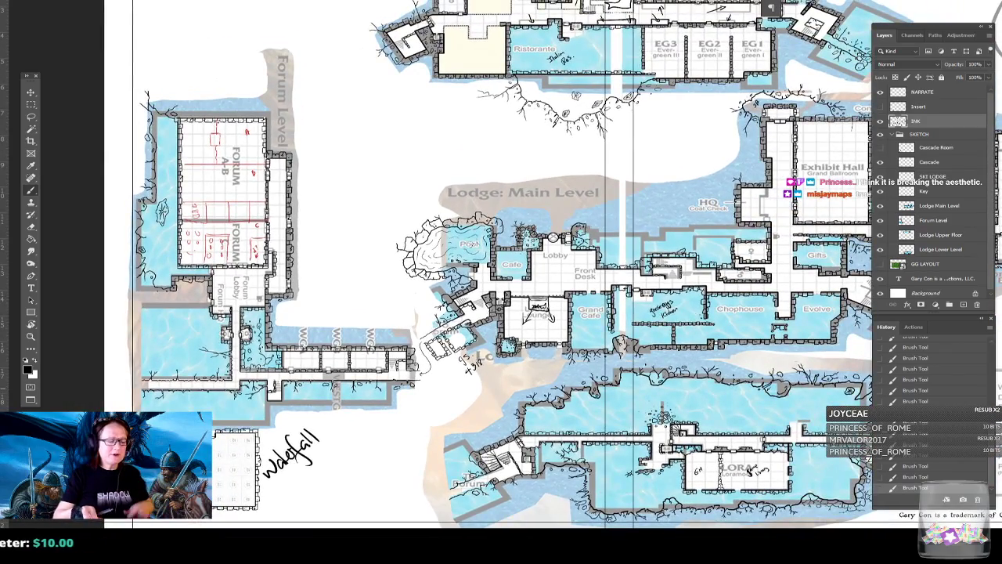
drag(470, 244, 481, 273)
scroll(501, 265, down, 2)
scroll(501, 265, up, 2)
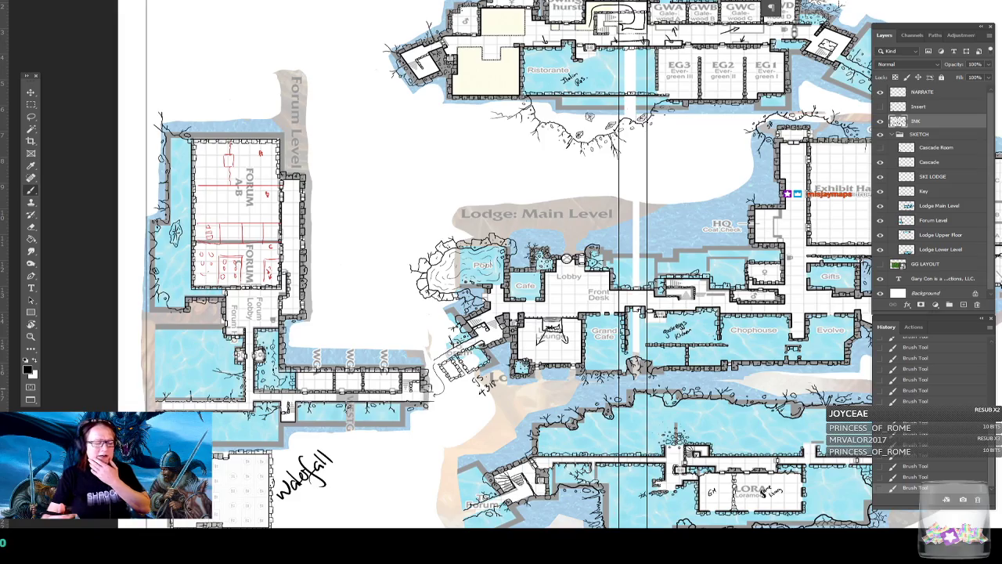
scroll(455, 493, up, 2)
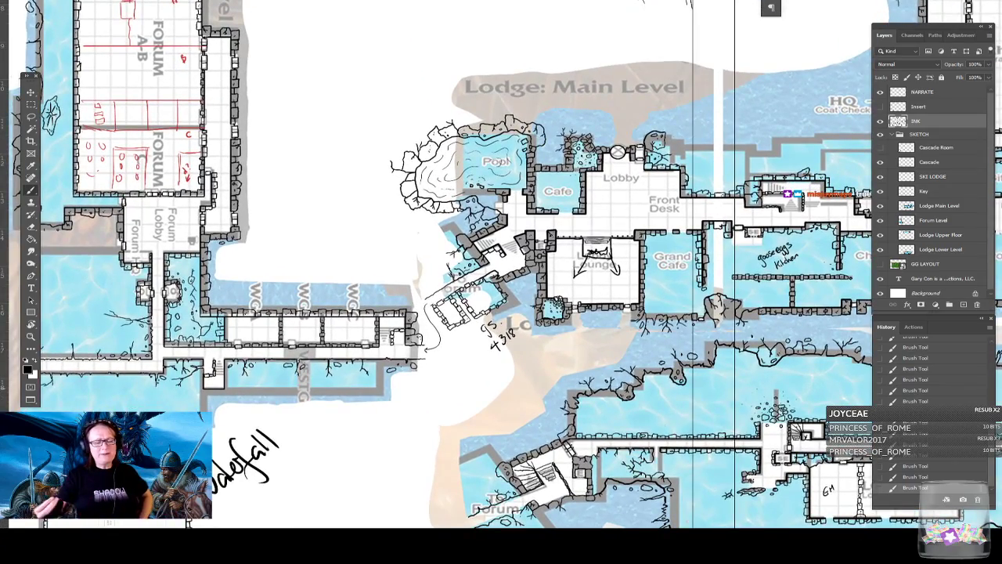
- Erase the small stone-walled rooms beside the GS 4318 label and the curved passage arrow toward the Forum Level corridor
scroll(469, 313, down, 2)
scroll(470, 313, up, 2)
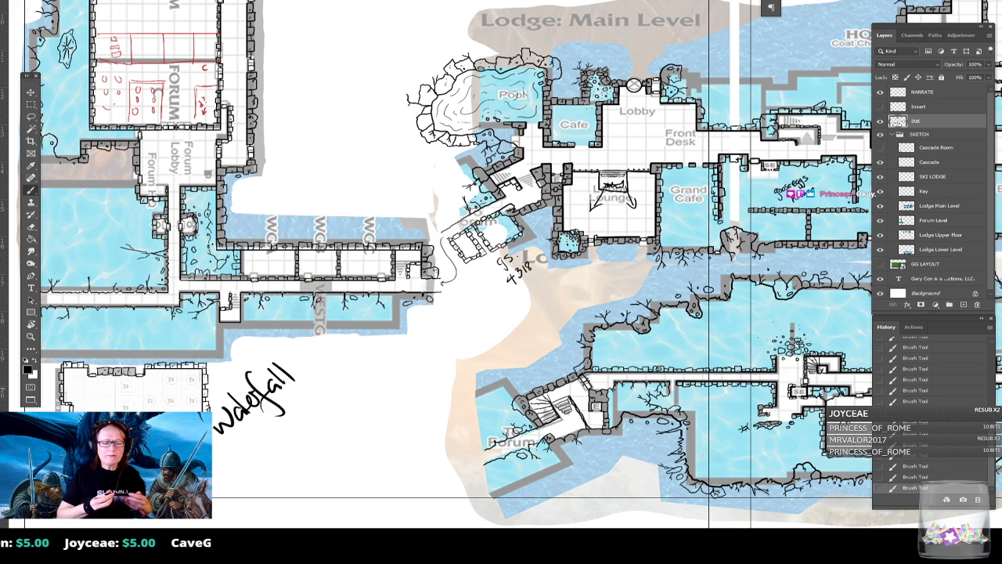
scroll(502, 264, up, 1)
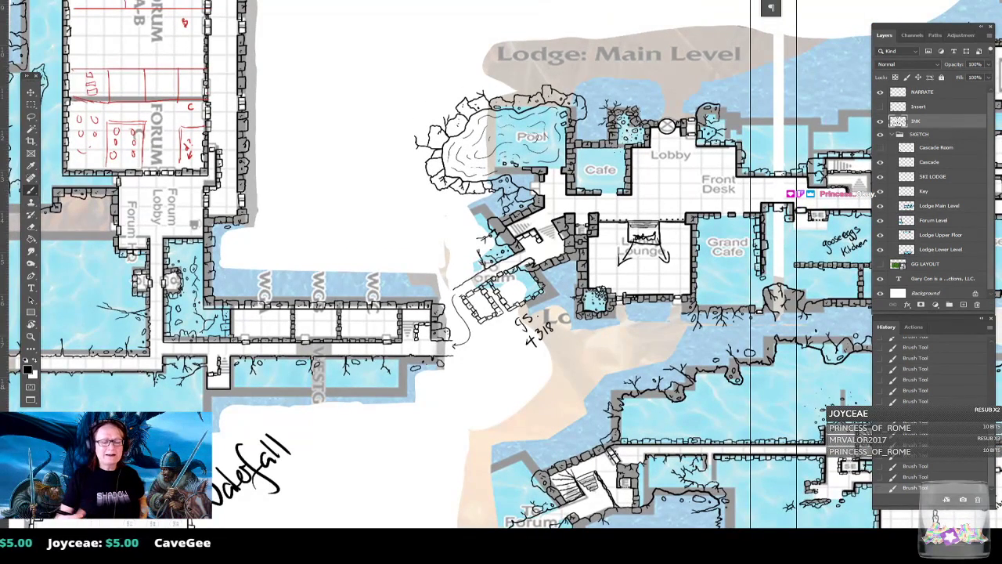
mouse_move(455, 302)
mouse_down()
mouse_move(467, 326)
mouse_move(455, 347)
mouse_move(479, 346)
mouse_move(467, 301)
mouse_move(494, 329)
mouse_move(498, 316)
mouse_move(459, 279)
mouse_move(449, 285)
mouse_move(479, 278)
mouse_move(463, 269)
mouse_move(476, 281)
mouse_move(514, 268)
mouse_move(498, 301)
mouse_move(507, 311)
mouse_move(524, 303)
mouse_move(532, 348)
mouse_move(524, 305)
mouse_move(542, 292)
mouse_move(539, 278)
mouse_move(510, 282)
mouse_move(490, 318)
mouse_up()
key(b)
mouse_move(487, 283)
mouse_down()
mouse_move(517, 267)
mouse_move(445, 279)
mouse_up()
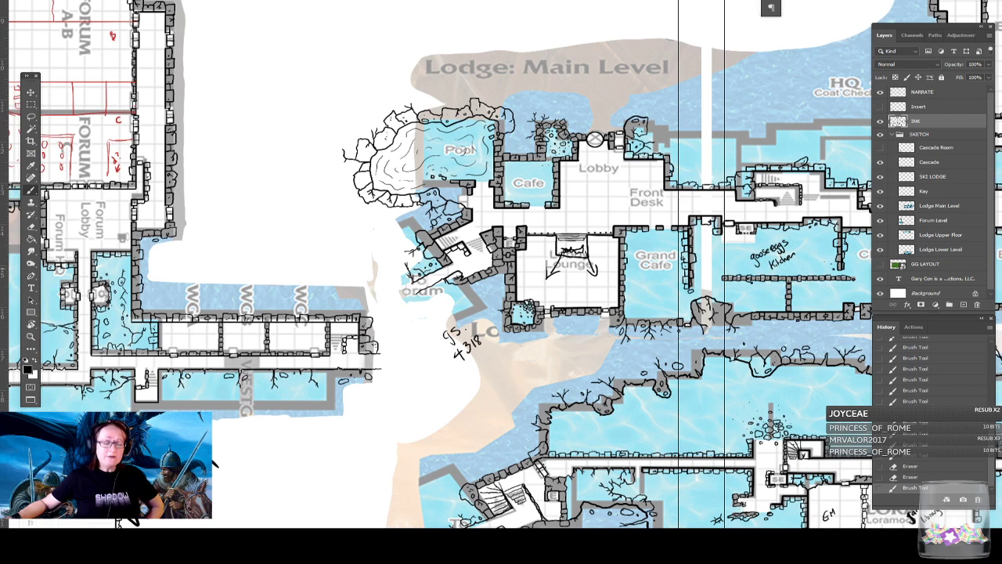
- Circle the cleared spot beside the GS 4318 label with a brush oval and erase it again
mouse_move(433, 302)
mouse_down()
mouse_move(396, 333)
mouse_move(439, 301)
mouse_up()
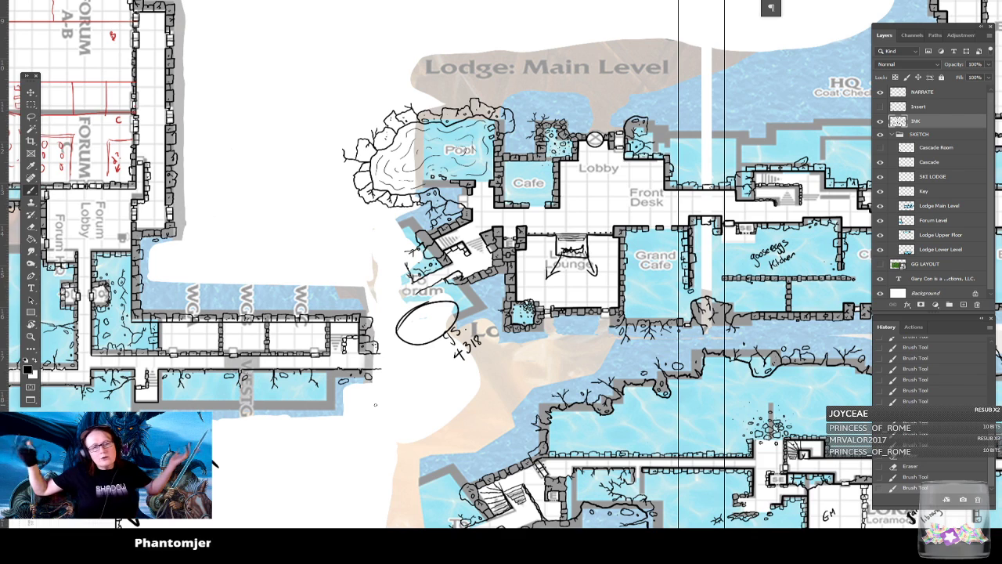
mouse_move(456, 302)
mouse_down()
mouse_move(399, 322)
mouse_move(429, 342)
mouse_move(461, 307)
mouse_move(431, 321)
mouse_up()
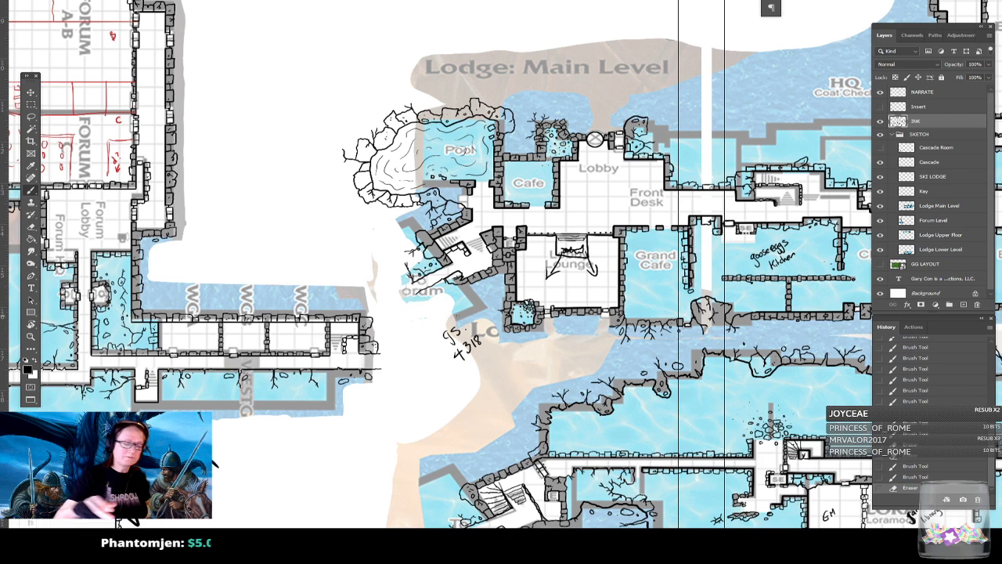
- Examine how the Forum Level sits relative to the Lodge's upper, main and lower levels across the map
scroll(509, 501, down, 5)
scroll(509, 501, up, 1)
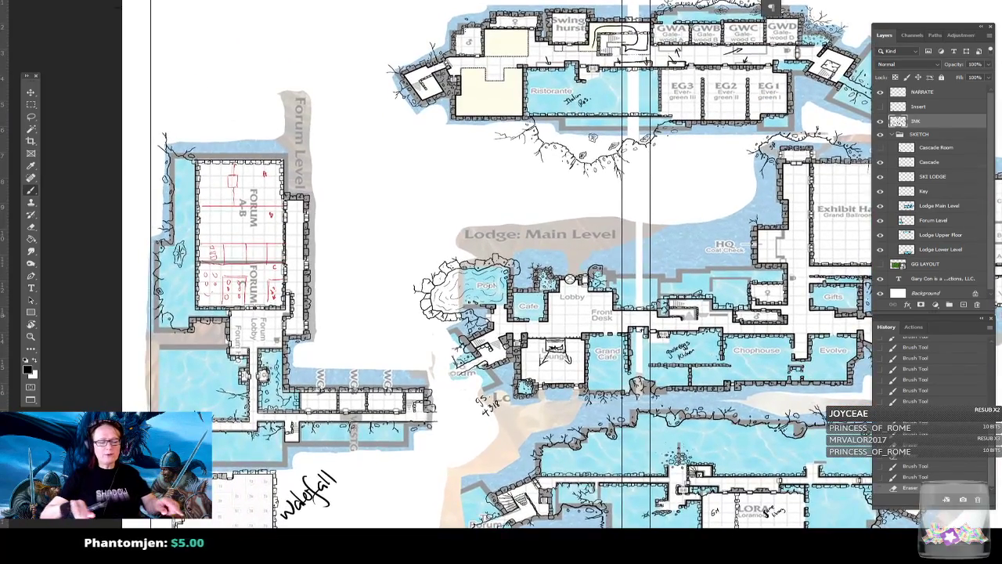
drag(501, 313, 561, 320)
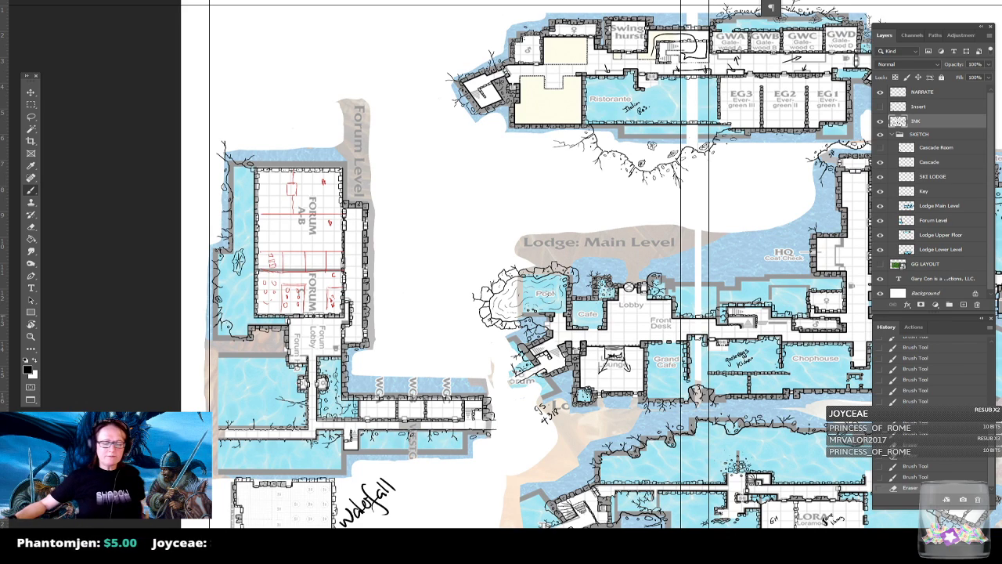
scroll(600, 525, up, 2)
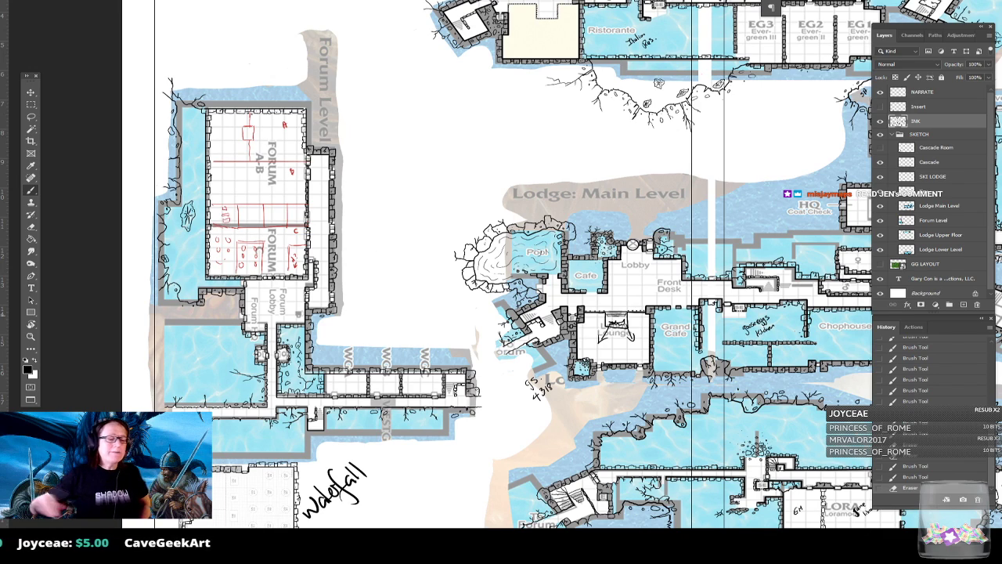
scroll(501, 267, up, 3)
scroll(502, 266, up, 2)
scroll(501, 266, down, 3)
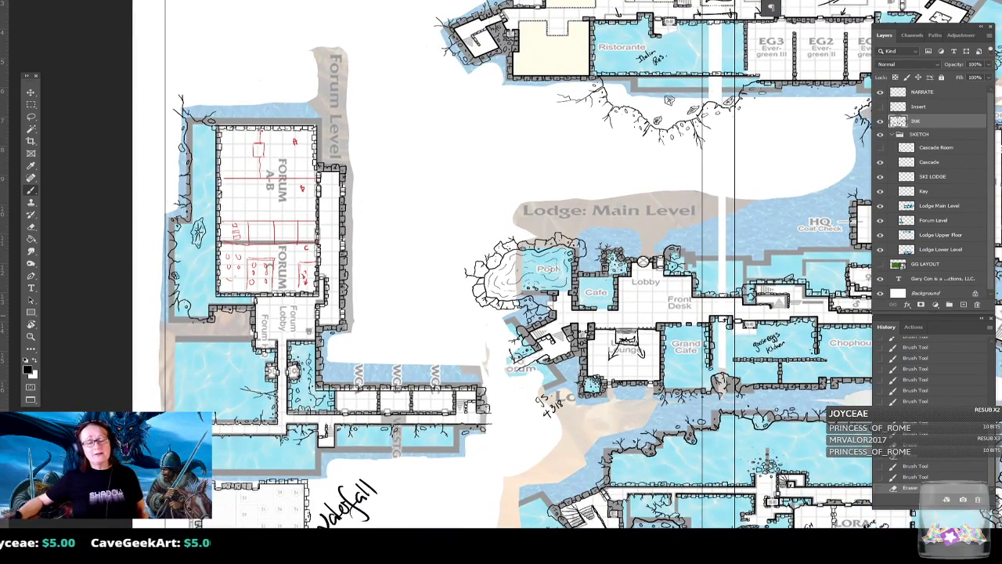
scroll(501, 266, down, 5)
- Try a curved arrow sweeping into the To Forum exit of the Lodge's lower level and remove it
mouse_move(479, 360)
mouse_down()
mouse_move(504, 404)
mouse_move(535, 413)
mouse_up()
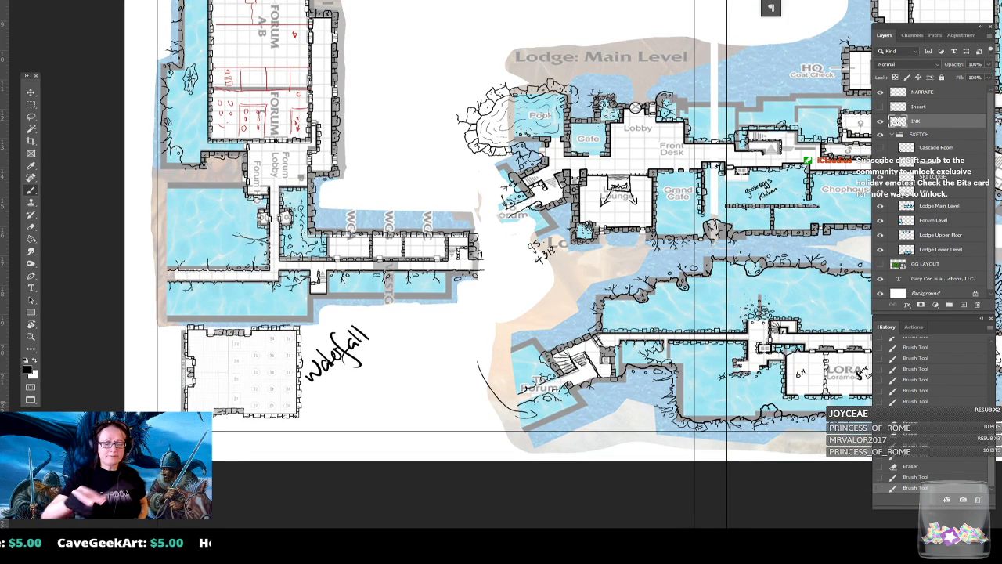
key(ctrl+z)
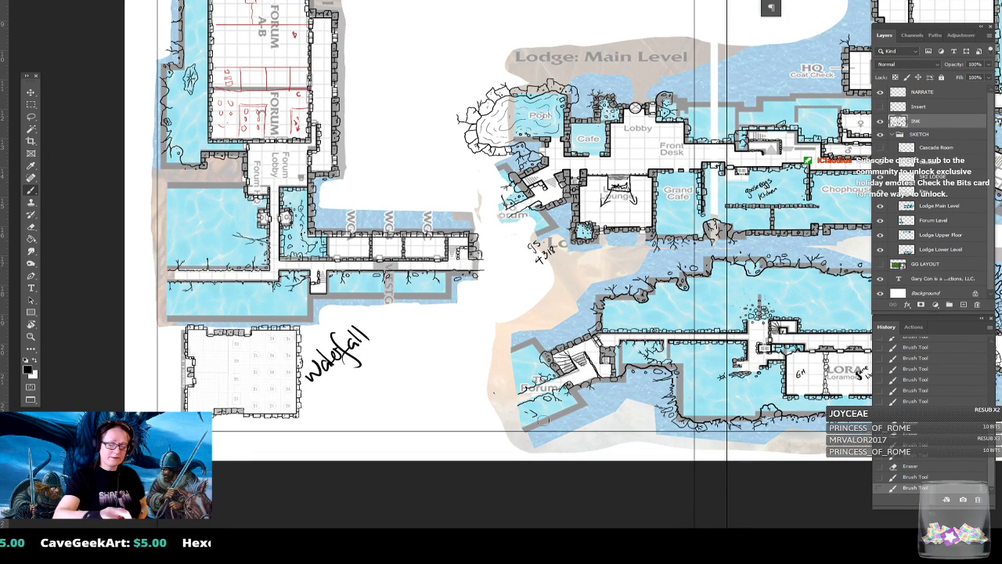
mouse_move(485, 396)
mouse_down()
mouse_move(541, 426)
mouse_move(500, 404)
mouse_up()
- Ink an oval in the empty space above the Westgate rooms and label it with room numbers 4311 and 4318
scroll(497, 405, up, 2)
scroll(496, 405, right, 1)
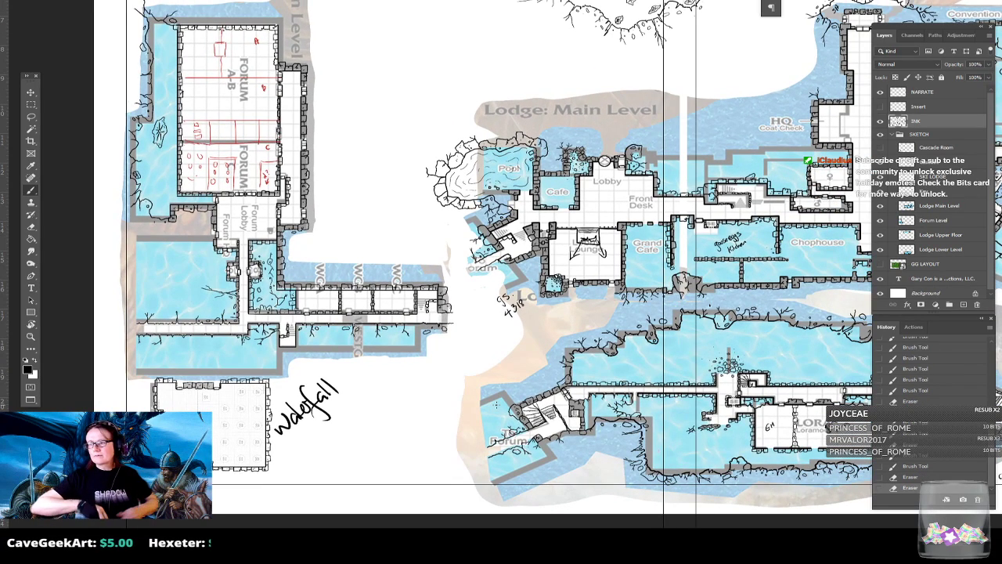
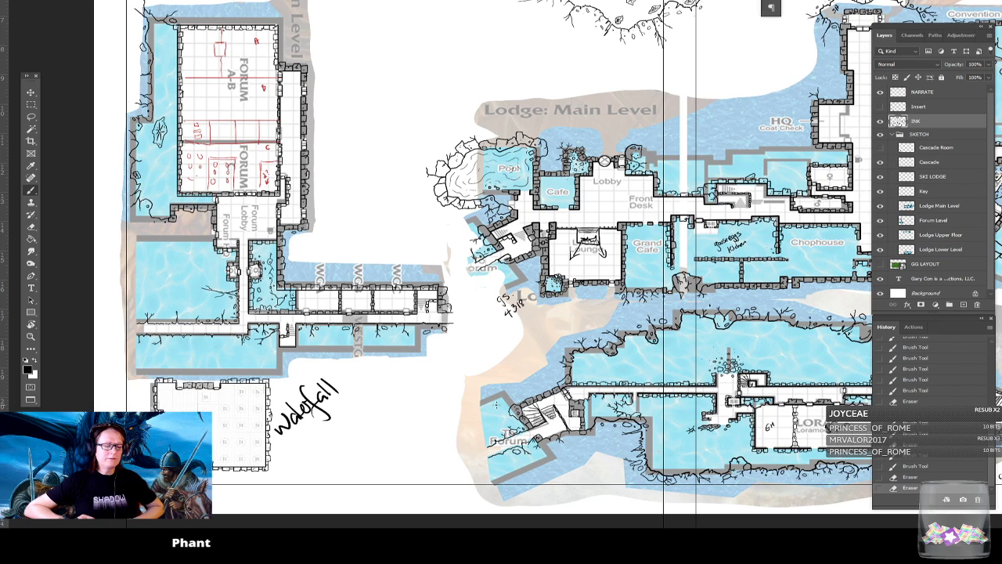
mouse_move(385, 210)
mouse_down()
mouse_move(342, 227)
mouse_move(420, 241)
mouse_move(360, 210)
mouse_up()
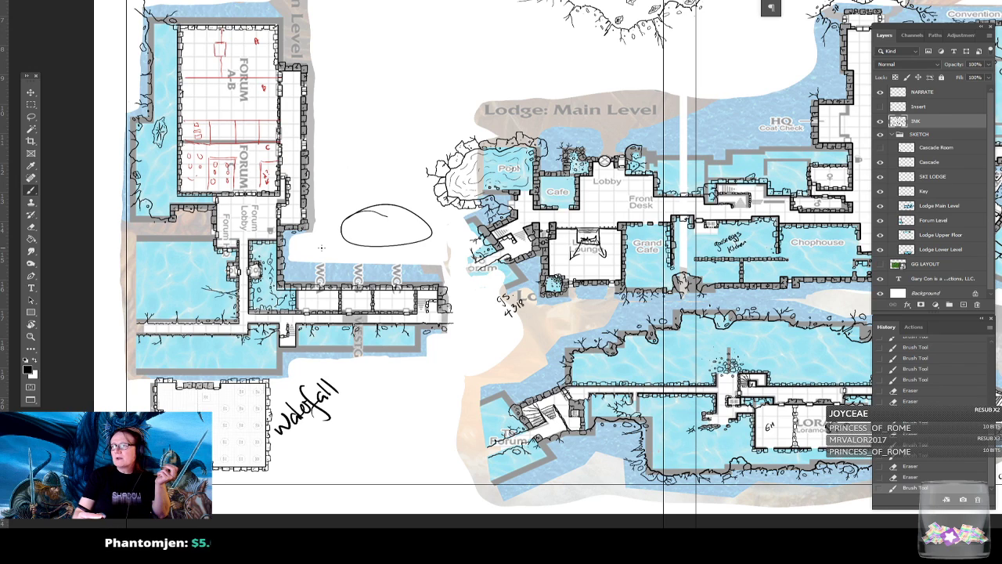
mouse_move(401, 232)
mouse_down()
mouse_move(415, 241)
mouse_move(410, 249)
mouse_move(439, 233)
mouse_up()
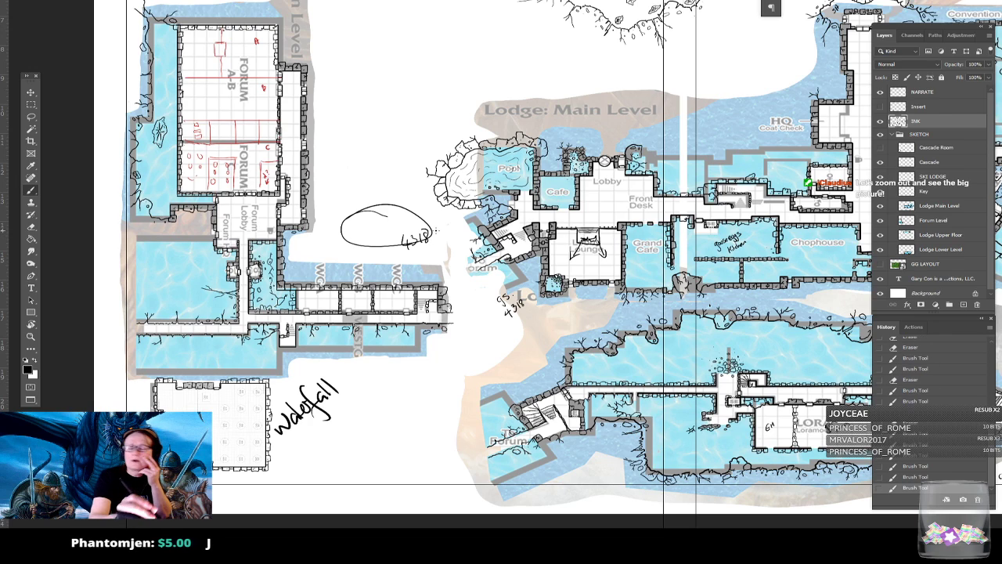
mouse_move(359, 239)
mouse_down()
mouse_move(368, 252)
mouse_move(387, 249)
mouse_move(310, 253)
mouse_up()
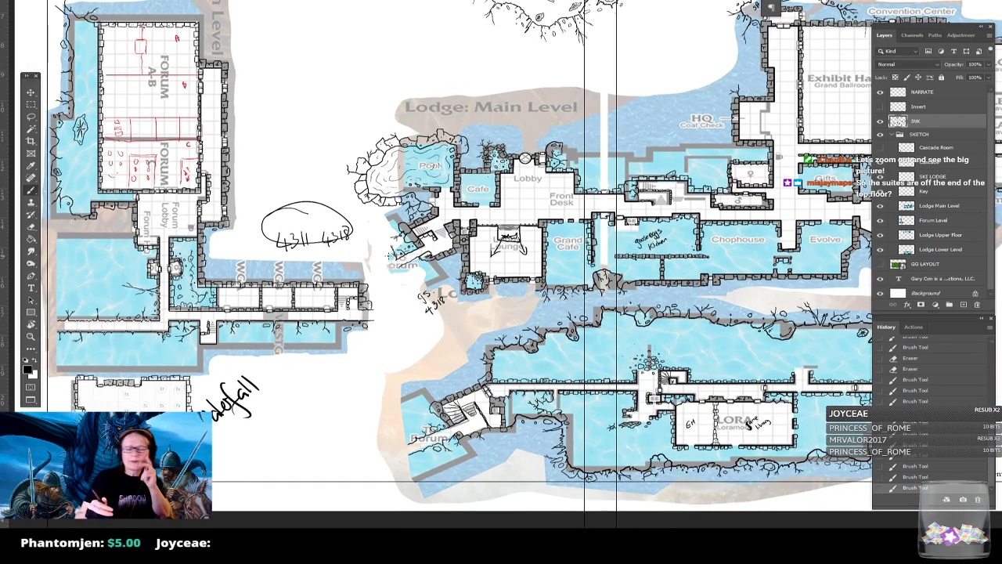
- Try small marks below the Westgate rooms and a curved arrow into the lower level's To Forum exit, reverting each one
key(ctrl+minus)
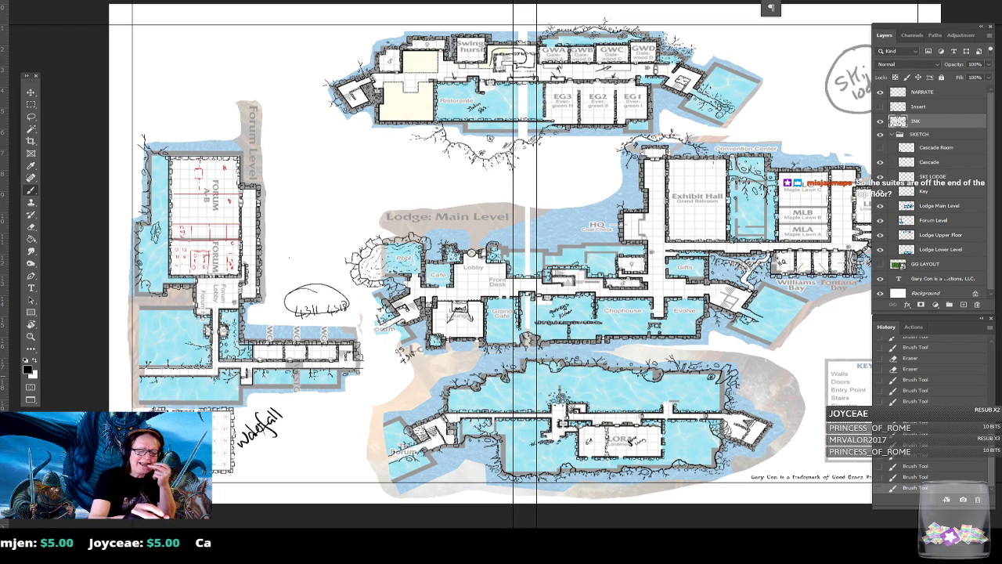
drag(314, 377, 315, 391)
click(346, 389)
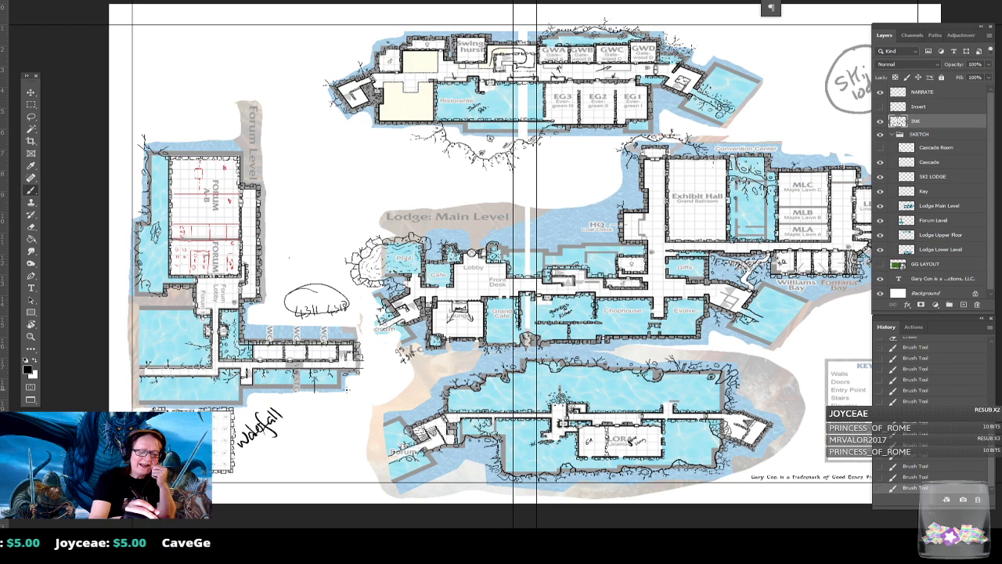
click(916, 466)
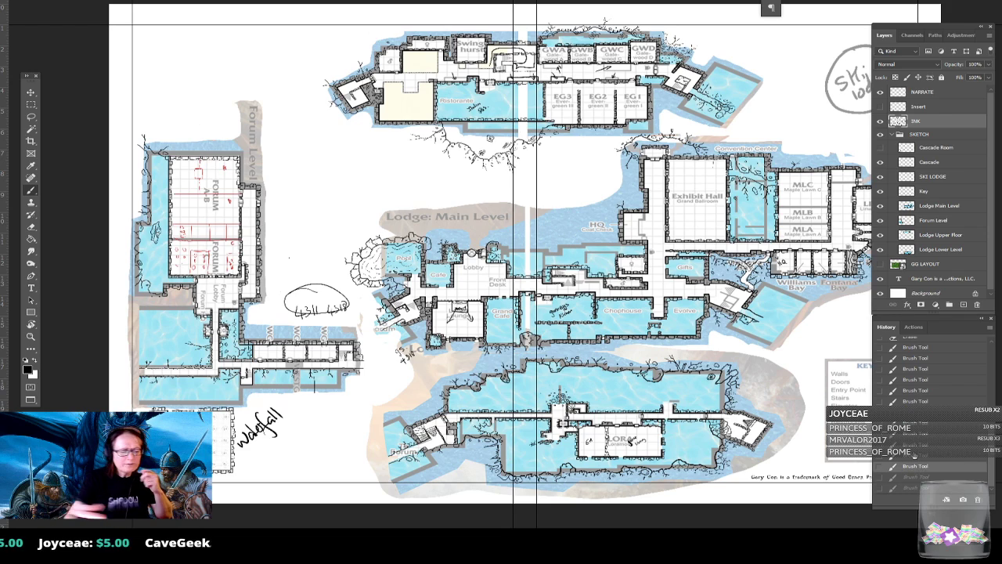
click(915, 455)
mouse_move(358, 452)
mouse_down()
mouse_move(371, 473)
mouse_move(395, 471)
mouse_up()
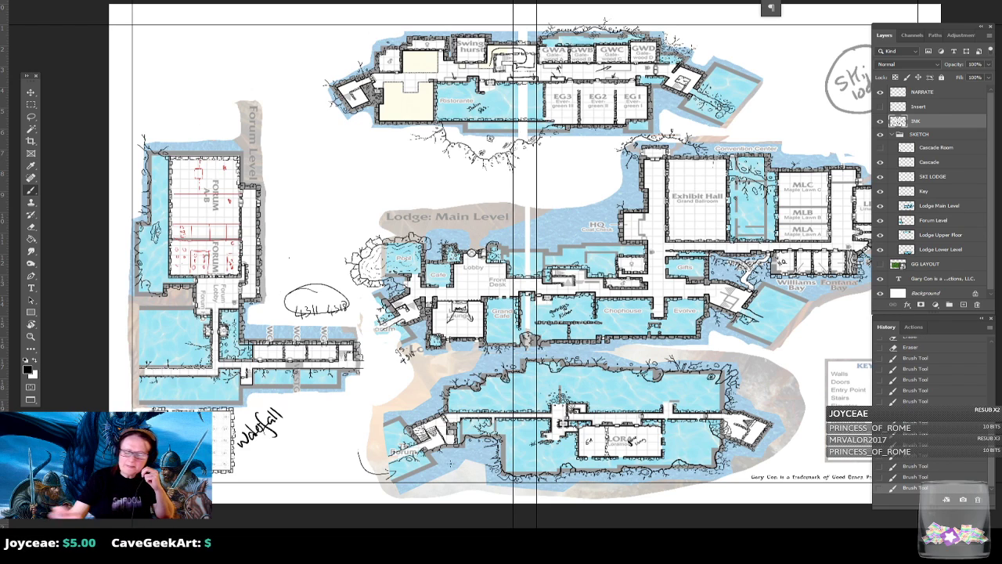
click(916, 466)
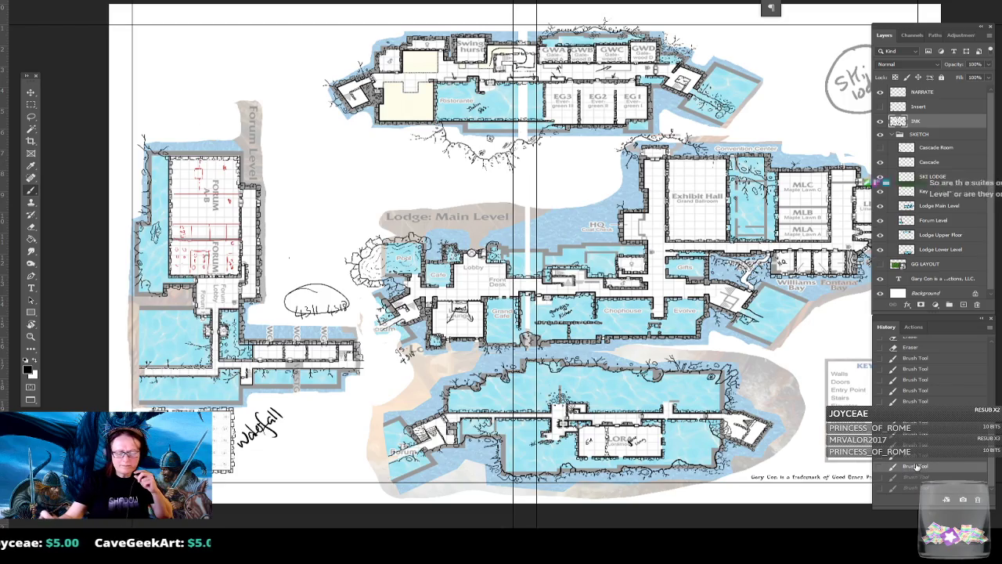
- Sketch a long arrow pointing down beside the Forum Level title and revert it through the history
scroll(501, 282, up, 1)
scroll(502, 282, down, 2)
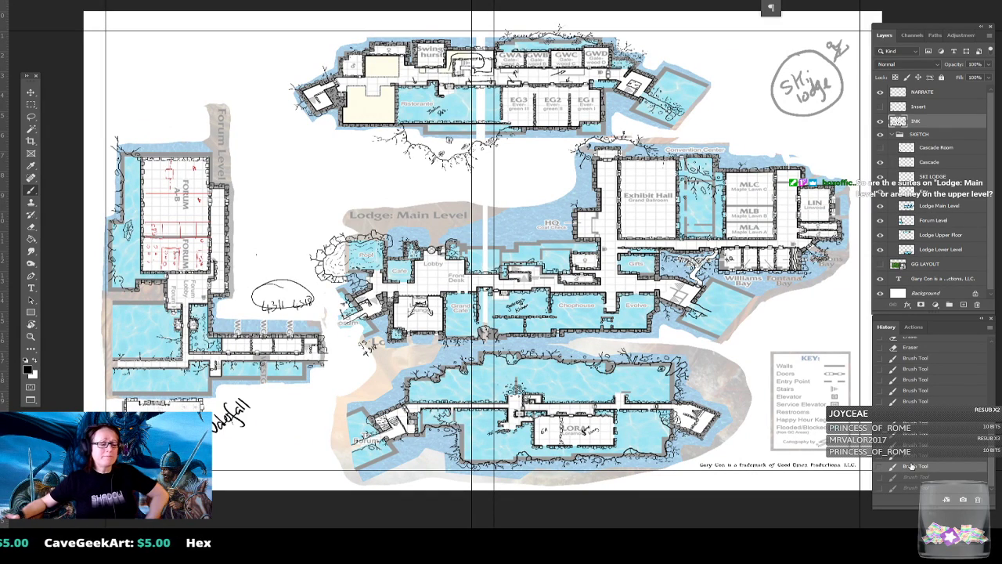
drag(242, 77, 236, 132)
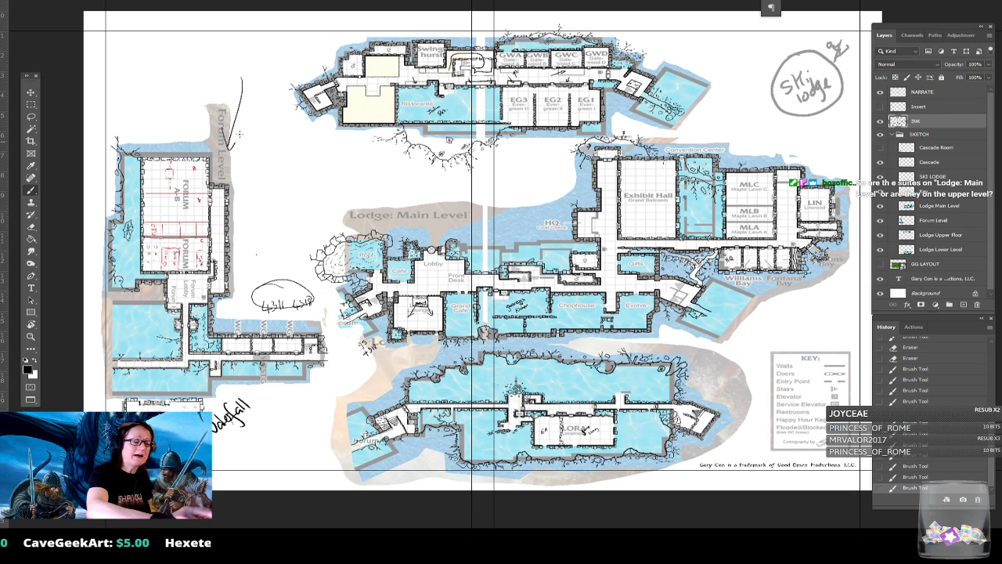
click(917, 477)
click(923, 468)
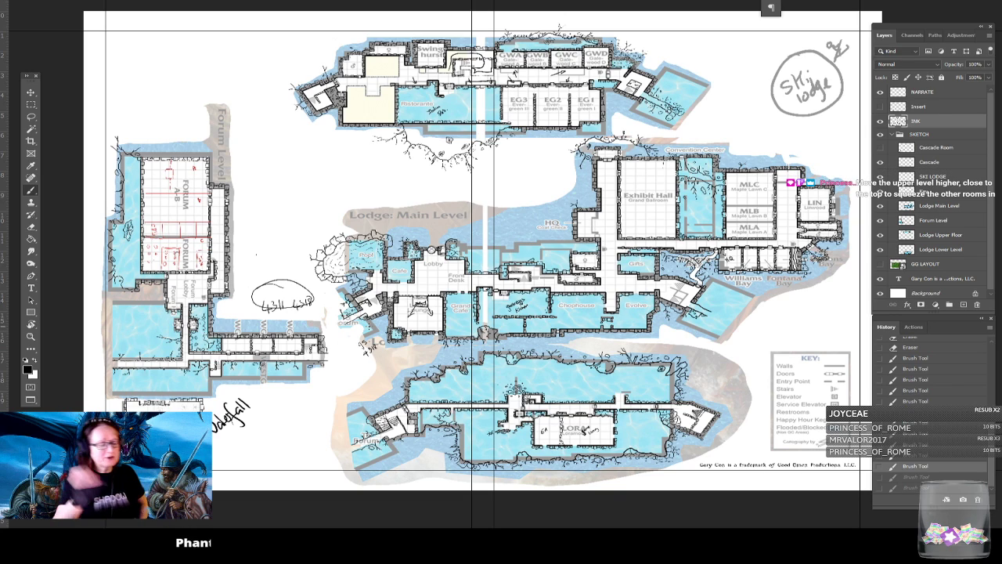
- Try a small circle beside the GS 4318 label and a curved arrow outside the lower level's Forum exit, reverting both
mouse_move(351, 325)
mouse_down()
mouse_move(341, 337)
mouse_move(358, 337)
mouse_move(346, 326)
mouse_move(359, 342)
mouse_move(354, 325)
mouse_up()
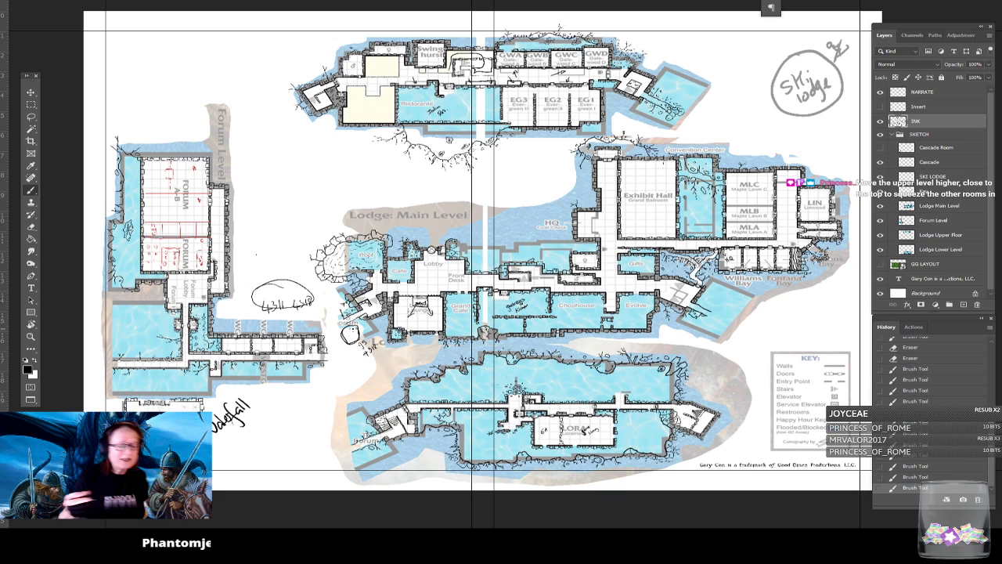
click(915, 477)
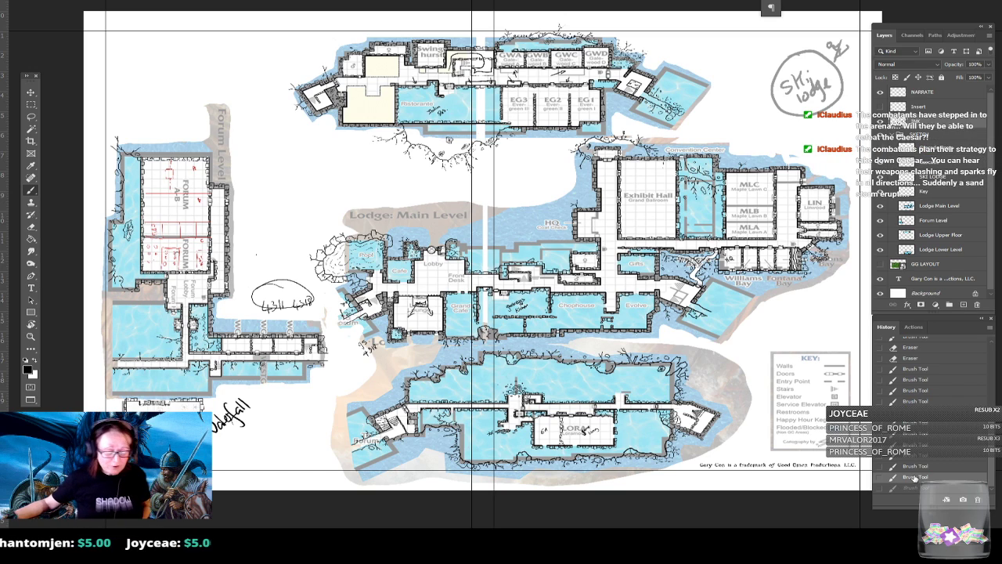
drag(332, 409, 340, 458)
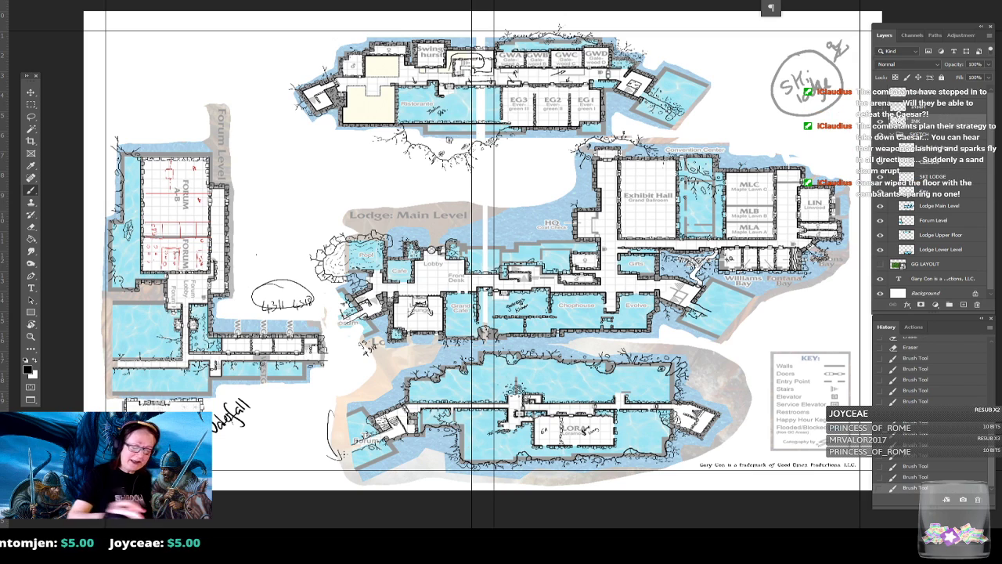
click(918, 466)
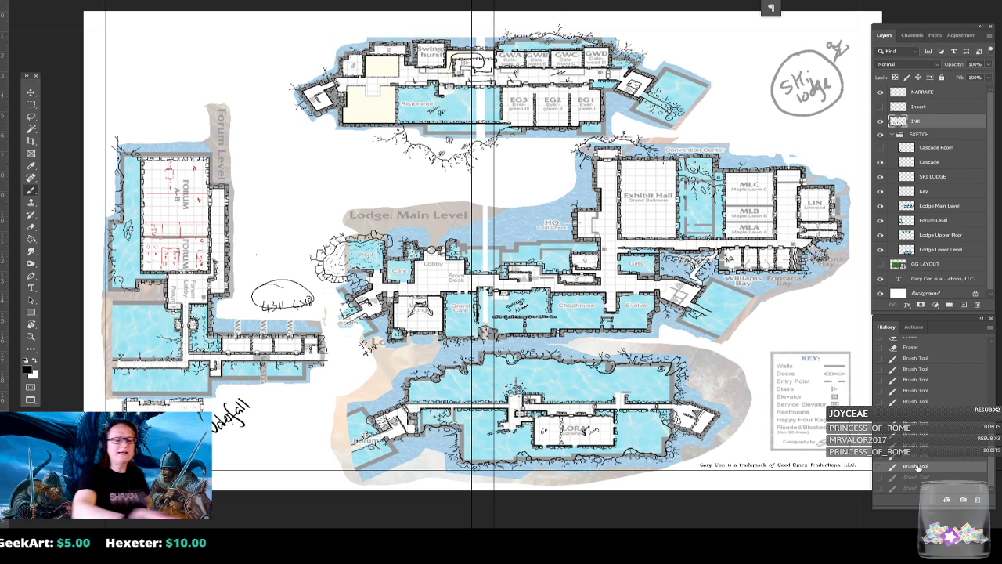
- Erase the stray dot above the oval marked 4311 4318 and a short trial stroke below the Upper Level
drag(339, 141, 342, 150)
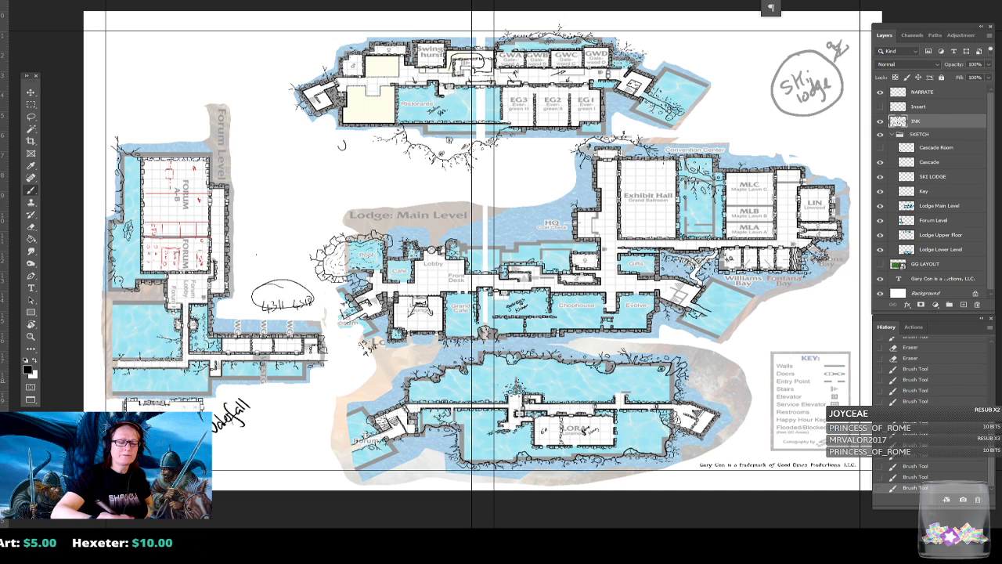
mouse_move(256, 217)
mouse_down()
mouse_move(250, 244)
mouse_move(259, 257)
mouse_up()
mouse_move(352, 172)
mouse_down()
mouse_move(343, 146)
mouse_move(354, 168)
mouse_up()
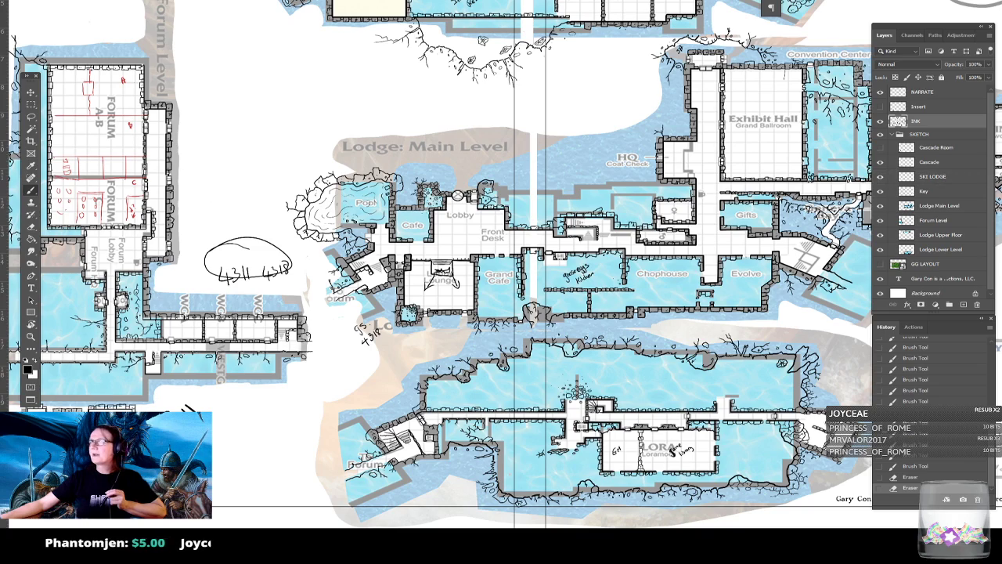
- Switch to Photos, examine the Grand Suite, Forum and Westgate on the Gary Con 2019 Site Map.jpg inset, and move the window aside
click(345, 518)
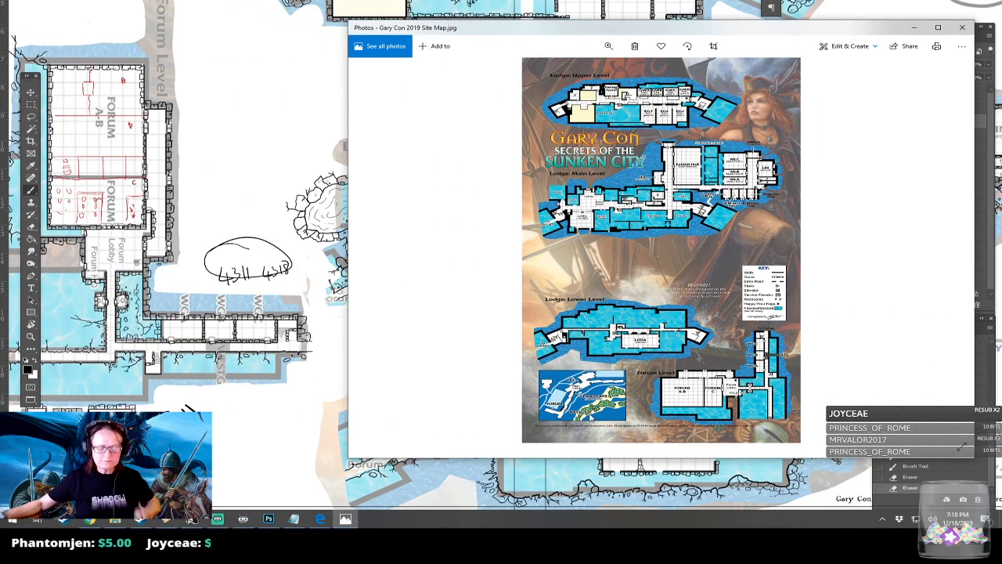
scroll(591, 417, up, 5)
scroll(591, 418, down, 3)
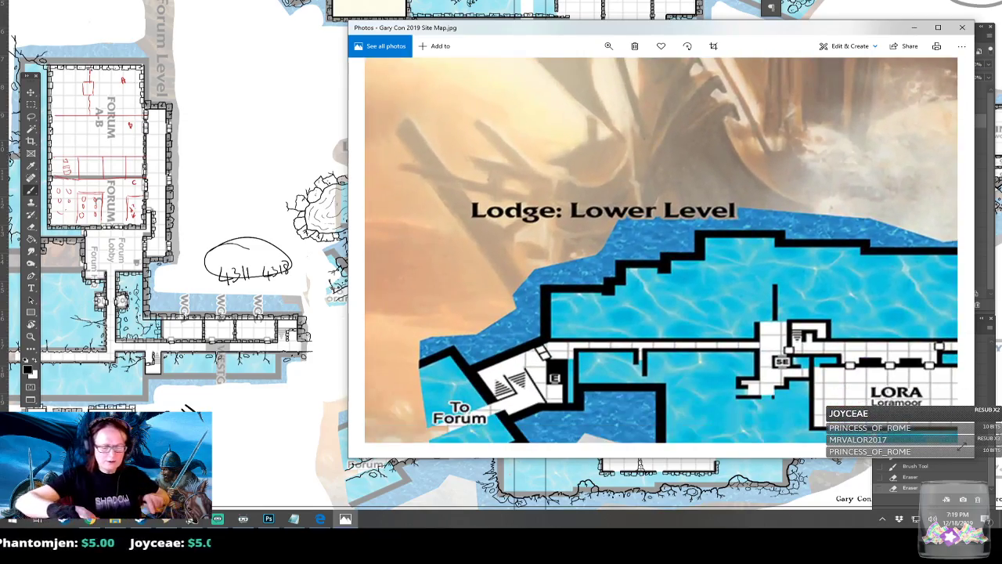
scroll(662, 251, down, 5)
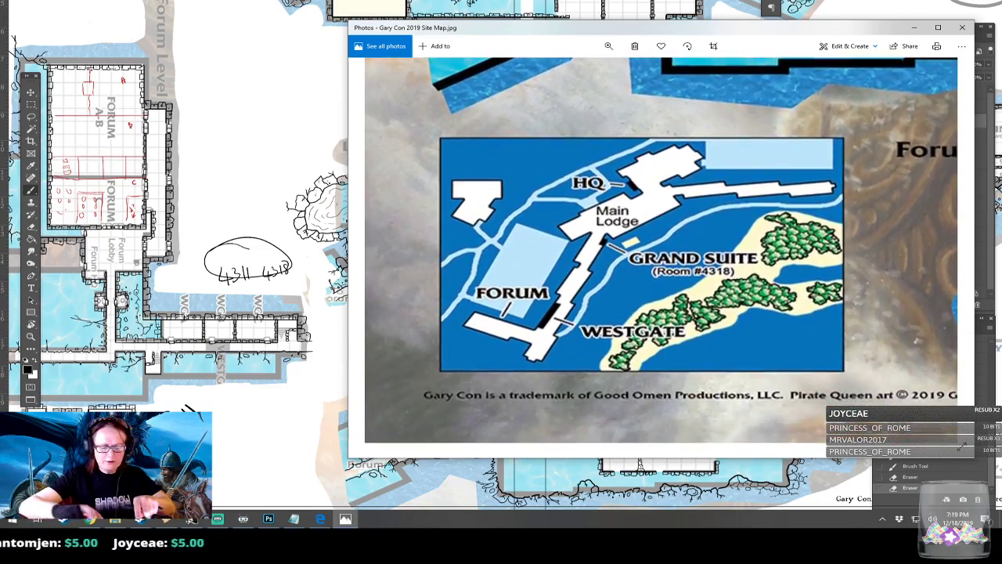
scroll(600, 208, up, 3)
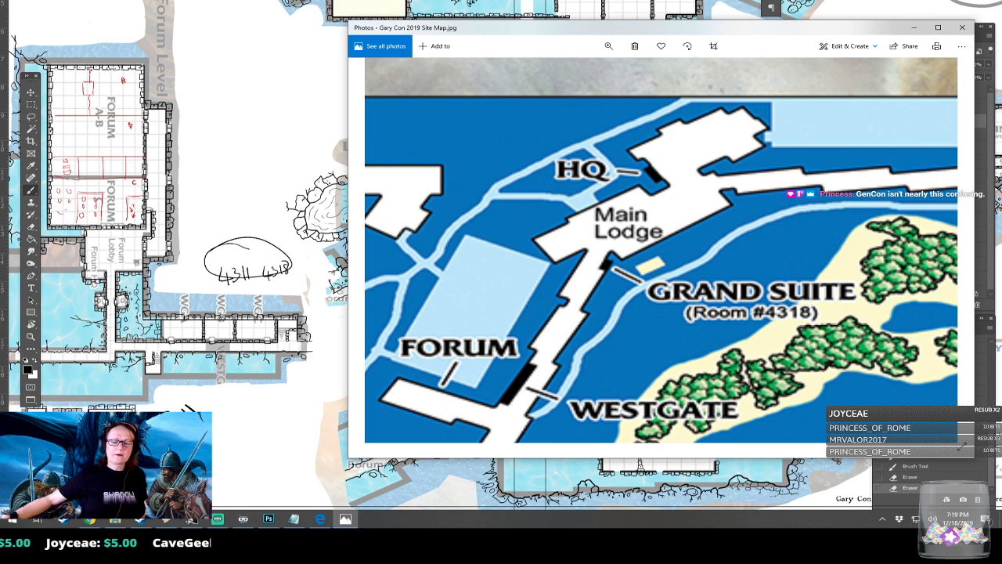
drag(498, 28, 647, 33)
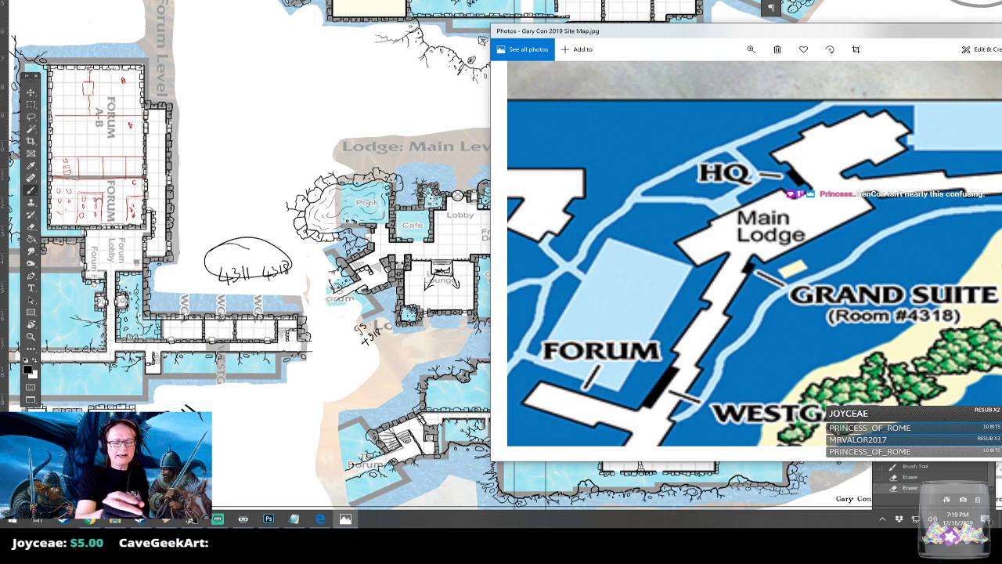
- Switch back to Photoshop and examine the whole lodge map, from the Forum Level across to the Ski Lodge circle
key(alt+Tab)
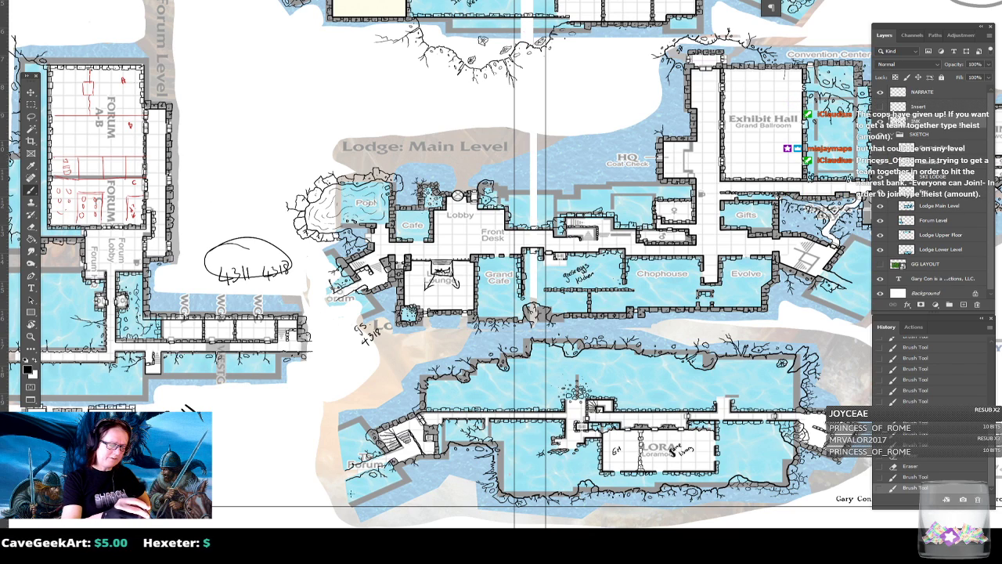
drag(565, 462, 415, 470)
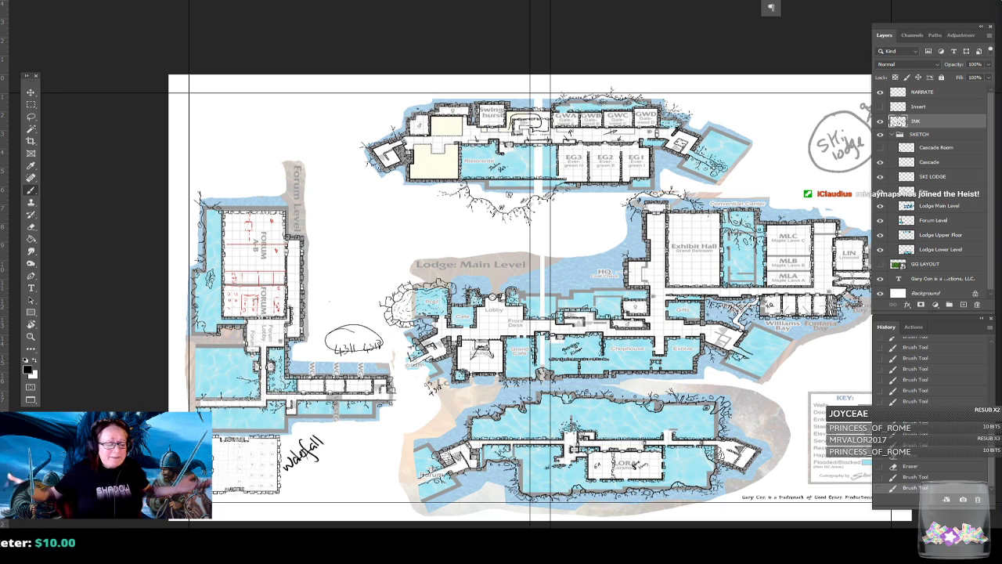
scroll(666, 430, up, 2)
drag(666, 431, 606, 372)
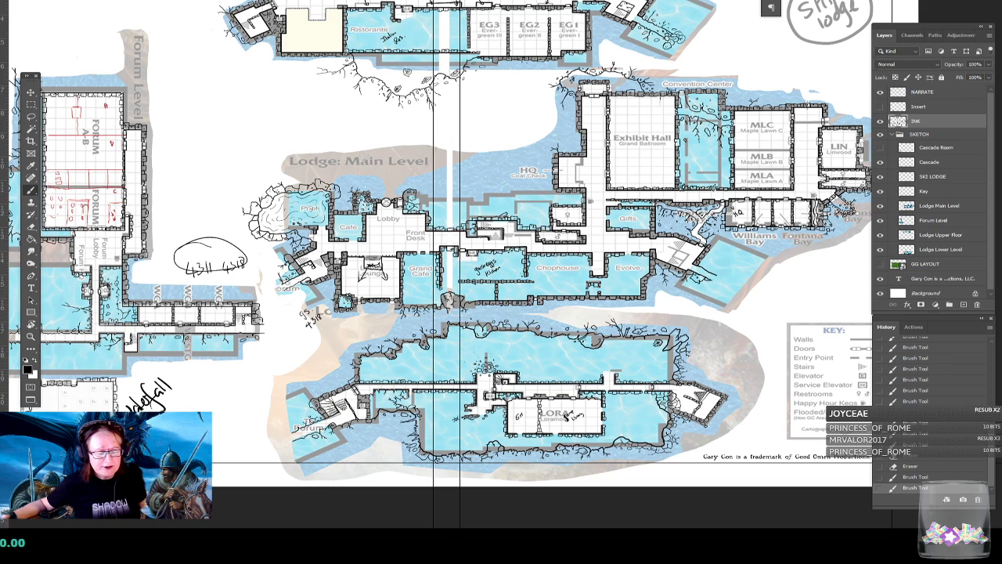
drag(548, 235, 330, 449)
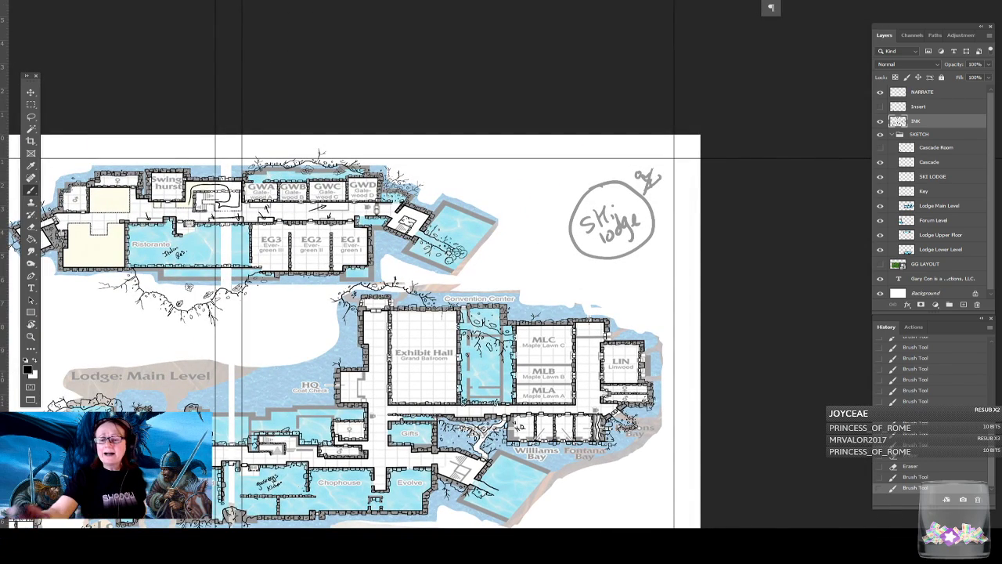
- Make the NARRATE layer active and add a short brush mark at the Ski Lodge circle
key(alt+period)
mouse_move(604, 182)
mouse_down()
mouse_move(604, 209)
mouse_move(623, 233)
mouse_up()
mouse_move(391, 392)
mouse_down()
mouse_move(449, 320)
mouse_move(829, 132)
mouse_up()
mouse_move(385, 377)
mouse_down()
mouse_move(359, 396)
mouse_move(372, 389)
mouse_up()
drag(422, 336, 375, 395)
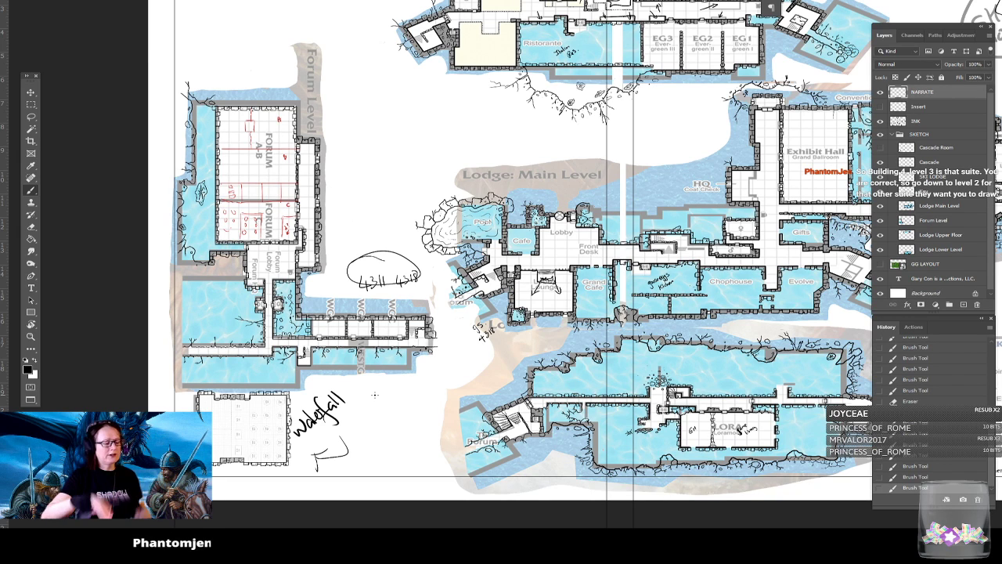
- Circle the end of the Westgate corridor, the main level's Forum exit and the lower level's Forum exit
drag(375, 394, 355, 436)
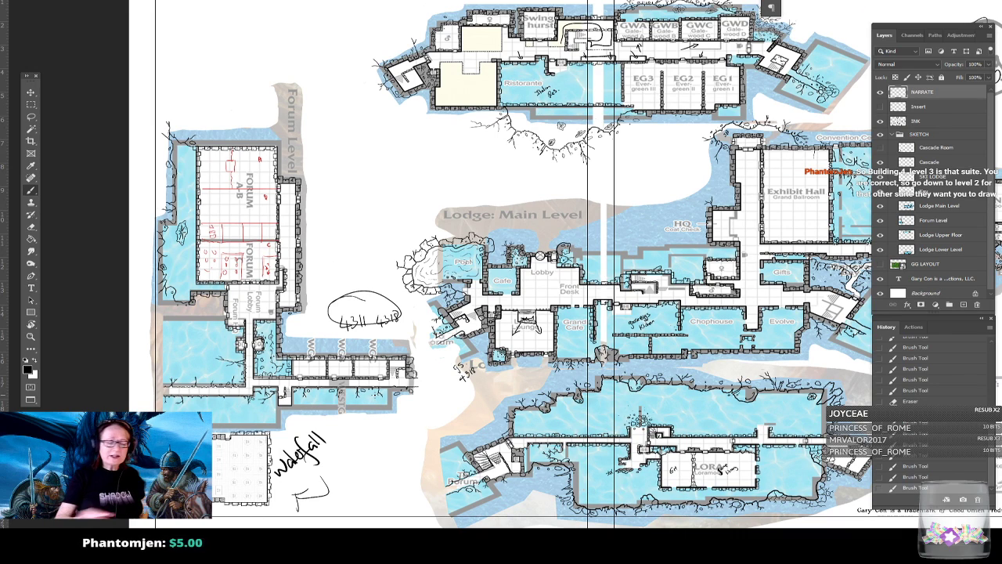
drag(442, 346, 428, 350)
mouse_move(476, 482)
mouse_down()
mouse_move(453, 490)
mouse_move(460, 515)
mouse_up()
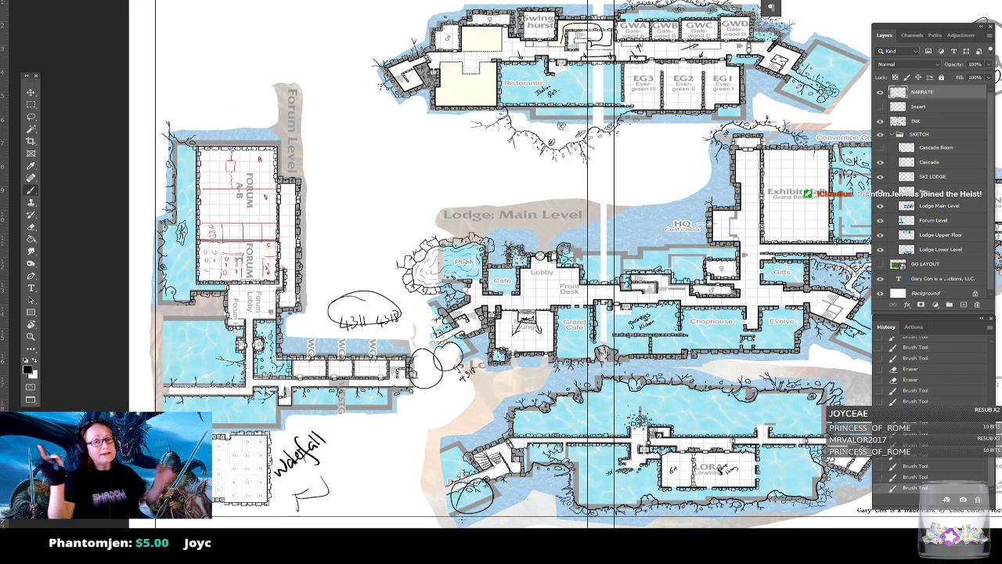
scroll(501, 266, up, 2)
scroll(501, 266, down, 4)
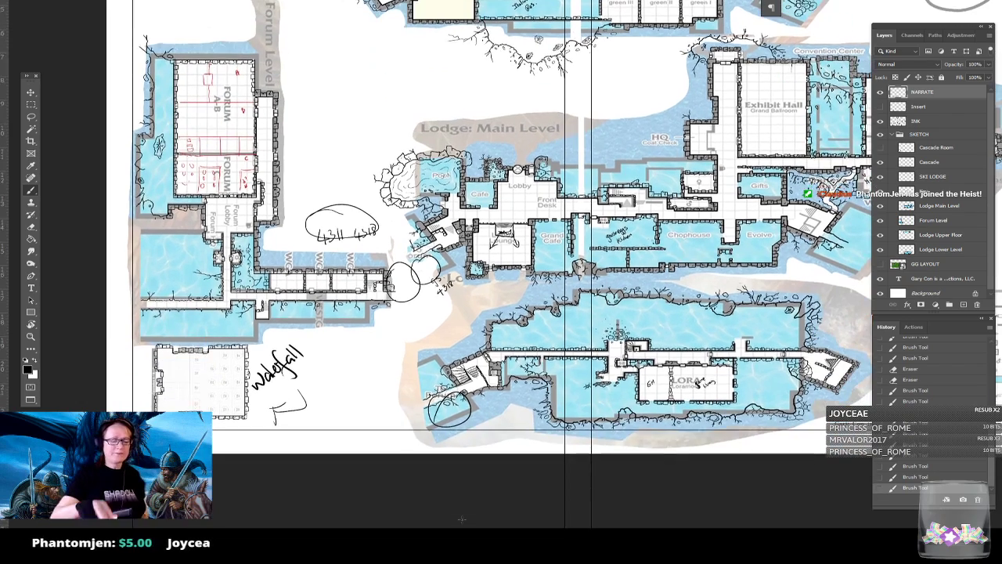
scroll(462, 438, up, 3)
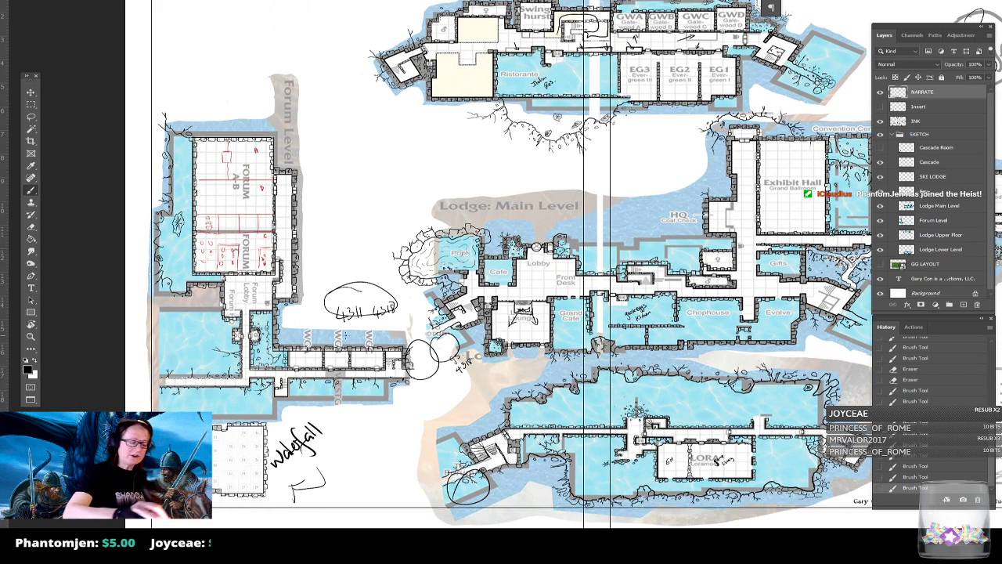
- Sketch a loop around the corridor below the Forum Lobby and an arrow pointing up beside it
mouse_move(326, 329)
mouse_down()
mouse_move(337, 400)
mouse_move(348, 336)
mouse_up()
drag(308, 291, 305, 354)
drag(297, 310, 307, 279)
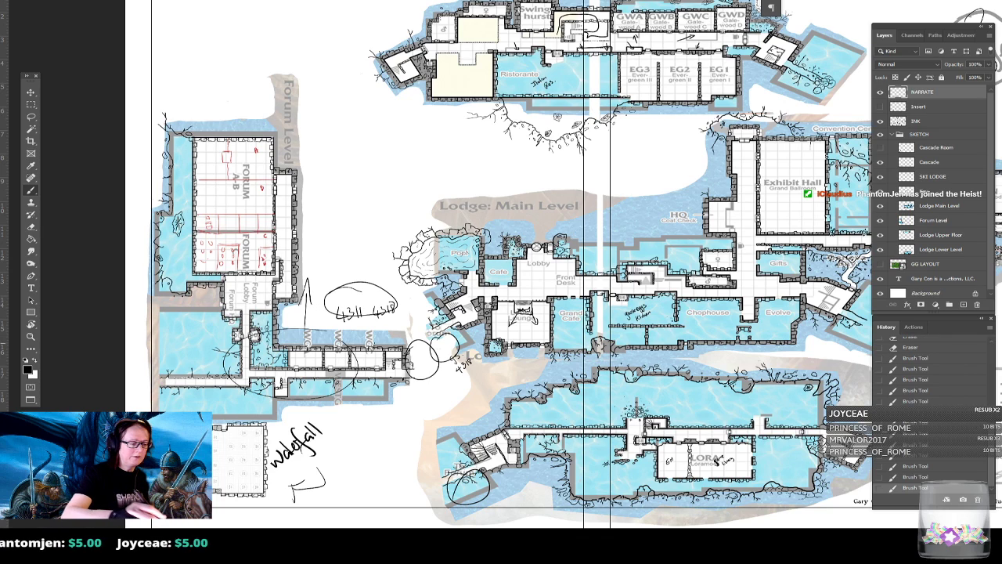
mouse_move(160, 221)
mouse_down()
mouse_move(159, 291)
mouse_move(157, 206)
mouse_up()
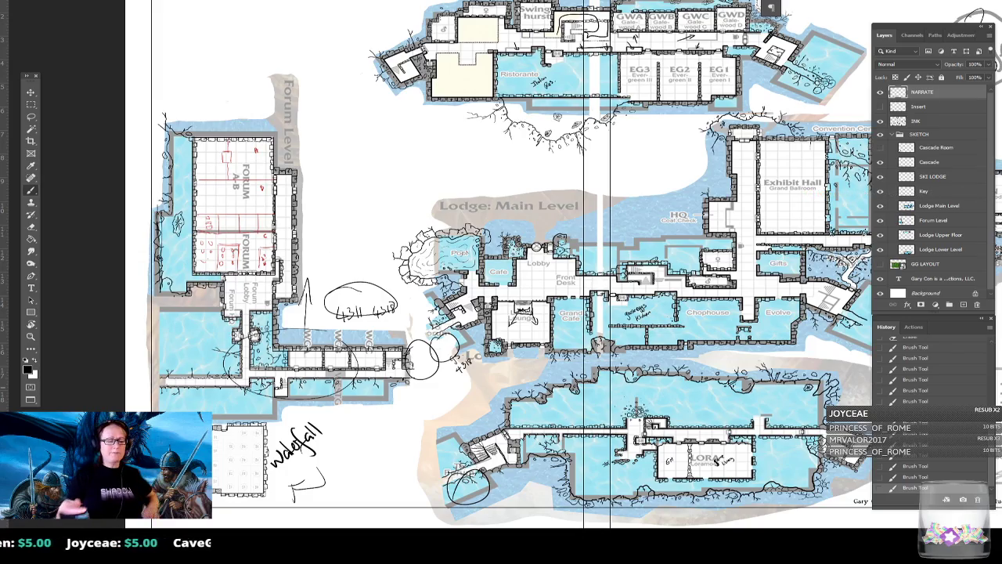
scroll(501, 266, down, 3)
scroll(501, 266, up, 3)
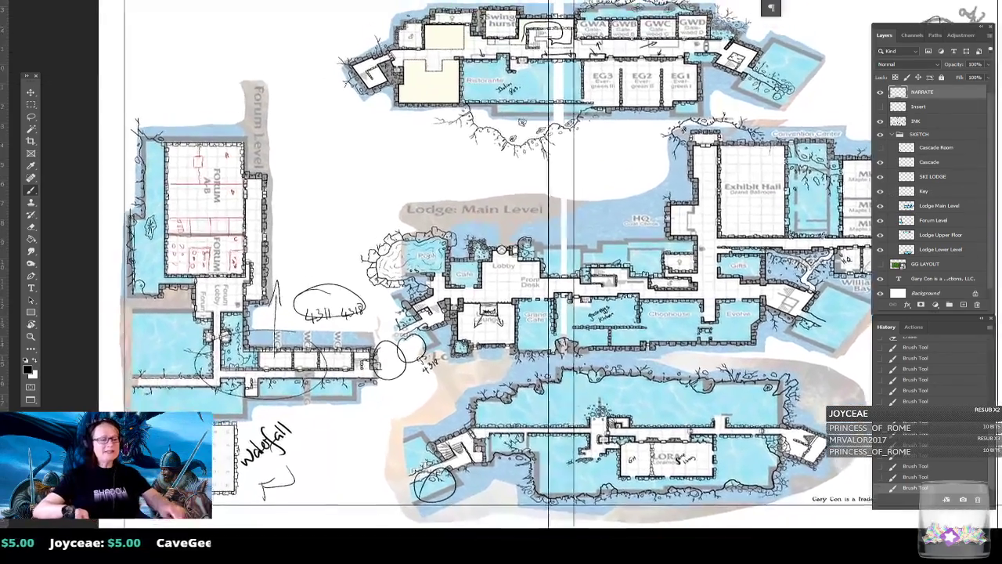
- Draw a downward arrow beside the Forum Level title and several horizontal lines in the blank area above it
mouse_move(292, 126)
mouse_down()
mouse_move(272, 188)
mouse_move(286, 200)
mouse_up()
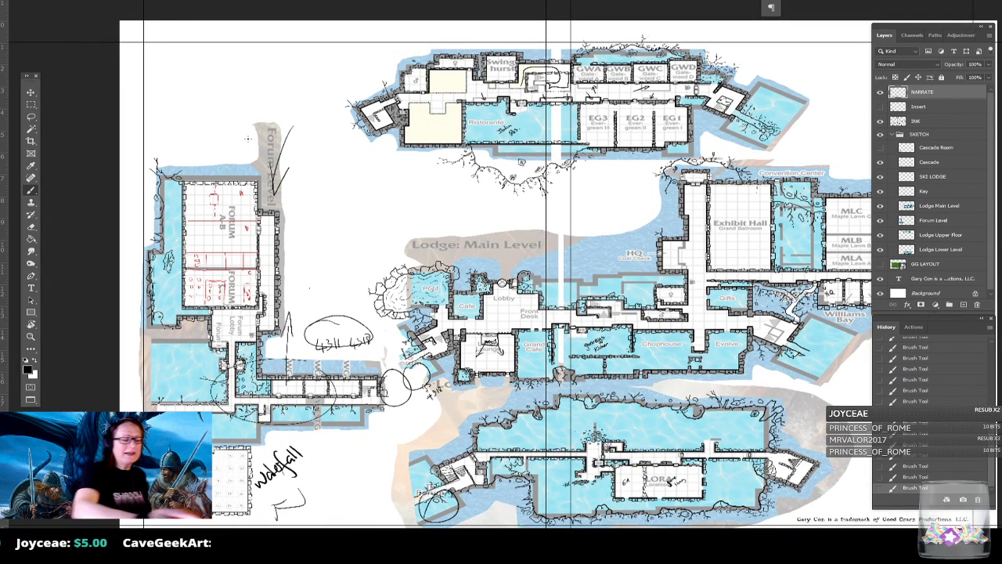
mouse_move(188, 112)
mouse_down()
mouse_move(247, 107)
mouse_move(166, 110)
mouse_move(274, 115)
mouse_move(227, 112)
mouse_up()
drag(124, 116, 326, 115)
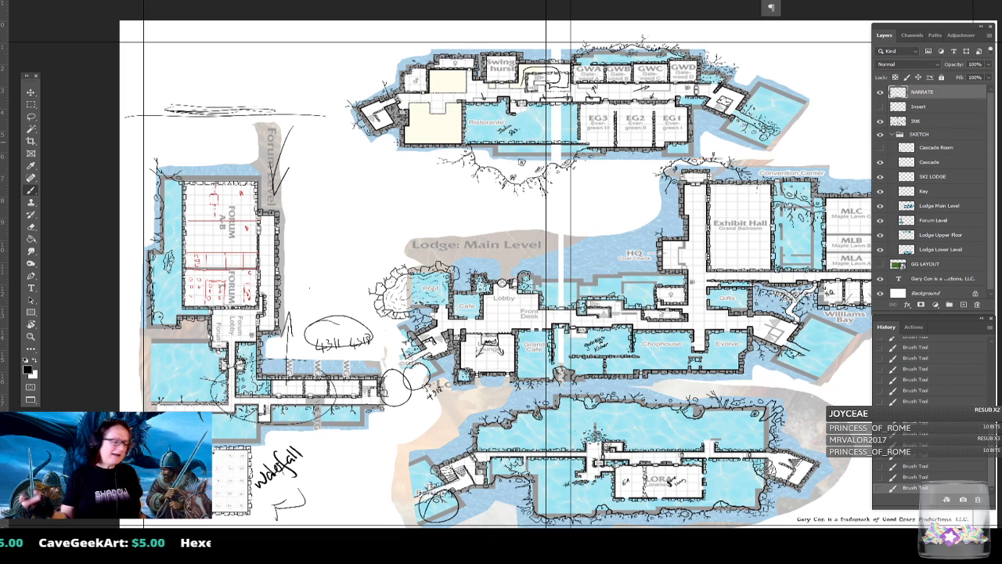
- Draw vertical strokes along the outer edge of the Forum Level and a small loop with a tail under the 4318 label
drag(163, 160, 159, 339)
drag(150, 195, 158, 282)
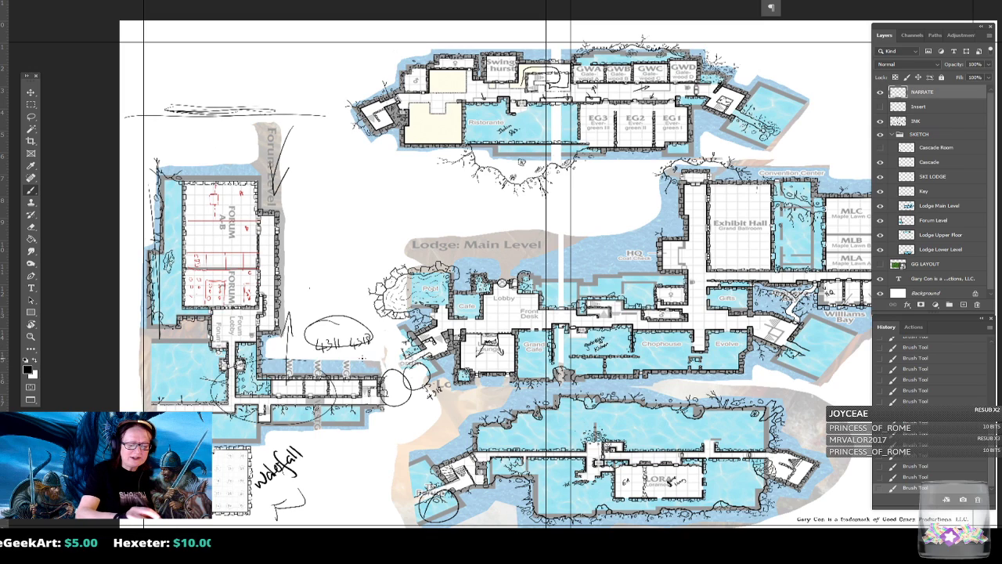
mouse_move(360, 354)
mouse_down()
mouse_move(346, 354)
mouse_move(354, 384)
mouse_up()
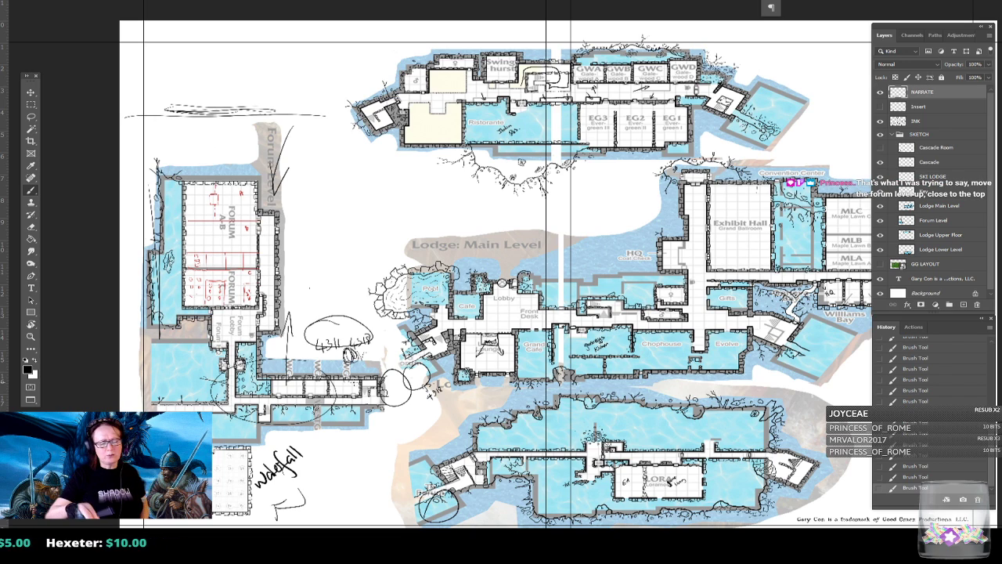
drag(348, 414, 354, 382)
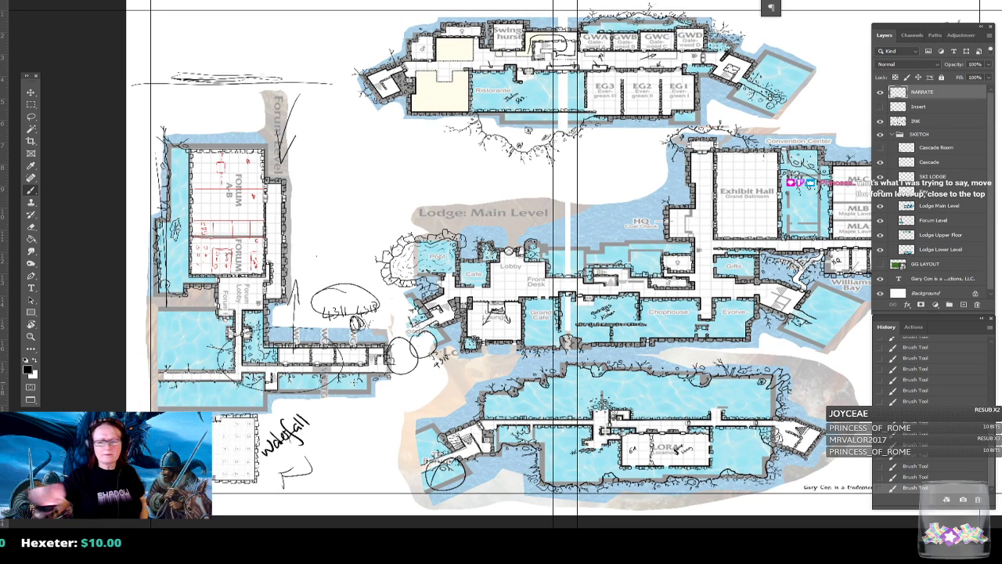
- Hide the NARRATE layer and erase the oval with its 4311 and 4318 labels from the INK layer
click(880, 92)
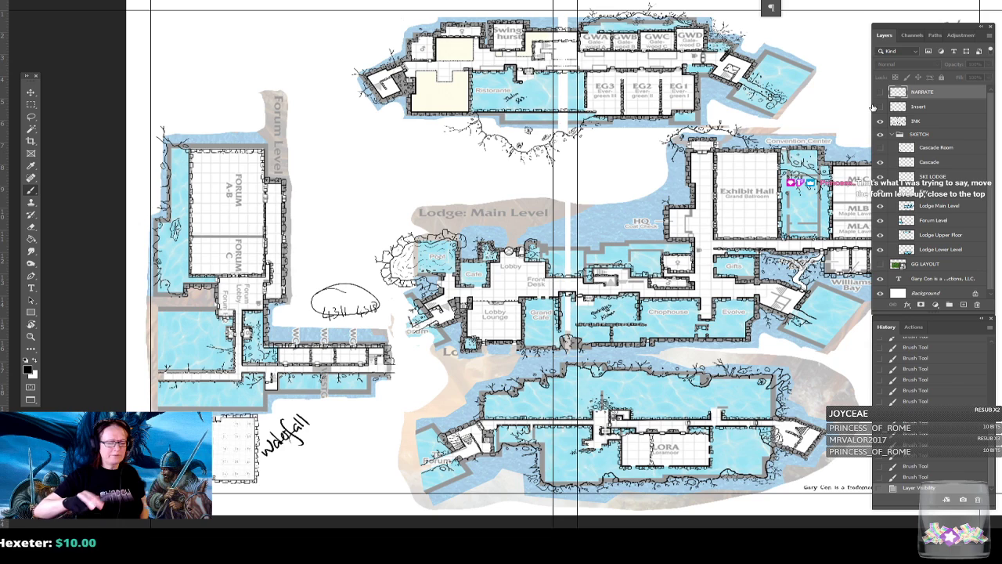
click(924, 122)
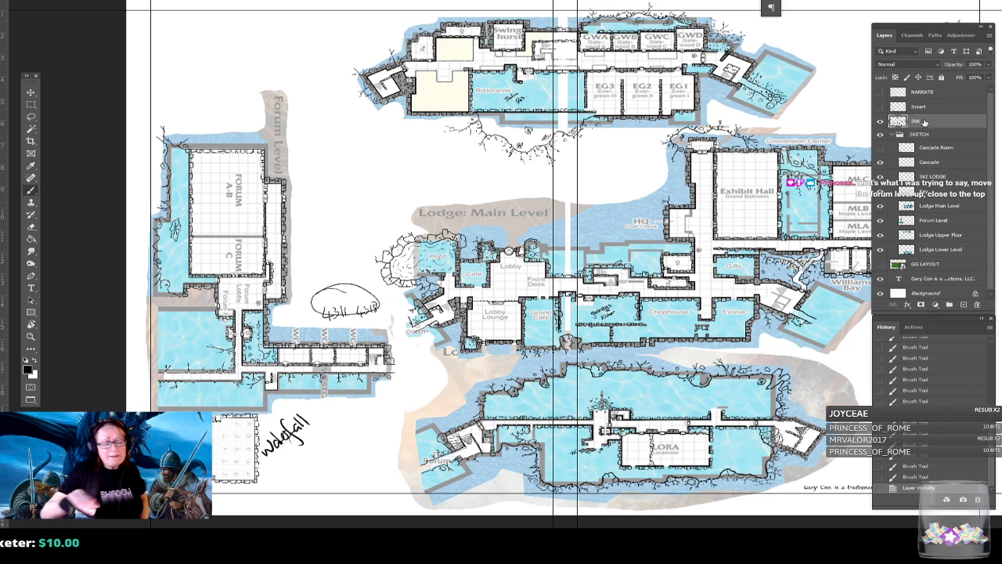
mouse_move(325, 283)
mouse_down()
mouse_move(323, 314)
mouse_move(332, 304)
mouse_move(335, 320)
mouse_move(337, 307)
mouse_move(367, 315)
mouse_move(381, 307)
mouse_move(320, 291)
mouse_move(357, 298)
mouse_up()
mouse_move(394, 334)
mouse_down()
mouse_move(360, 299)
mouse_move(299, 306)
mouse_move(174, 358)
mouse_move(161, 382)
mouse_move(199, 333)
mouse_move(299, 295)
mouse_up()
scroll(360, 299, up, 1)
scroll(243, 457, up, 2)
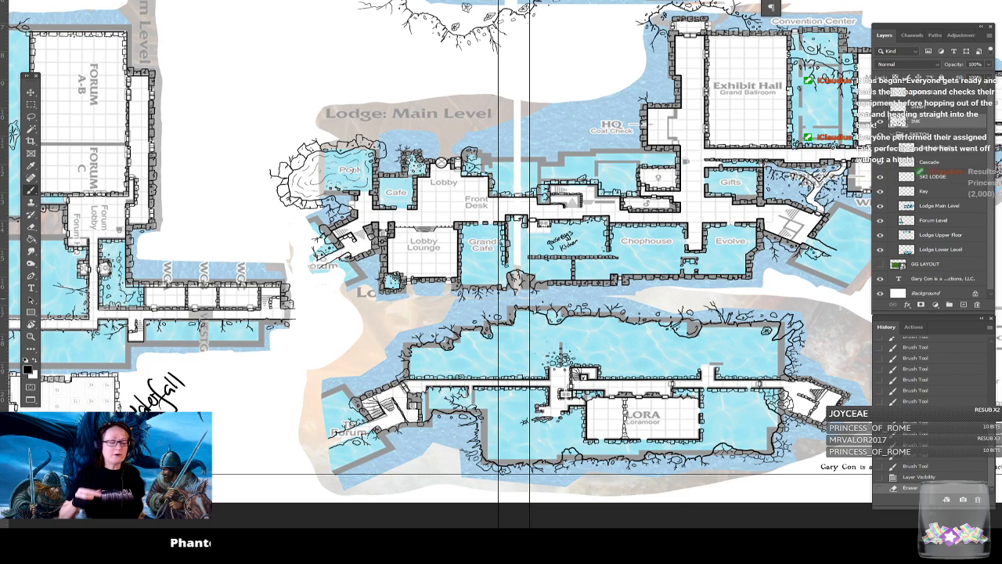
- Review the layout of all the lodge levels, hiding the SKETCH group to check the bare ink and showing it again
drag(502, 282, 537, 293)
scroll(714, 507, down, 2)
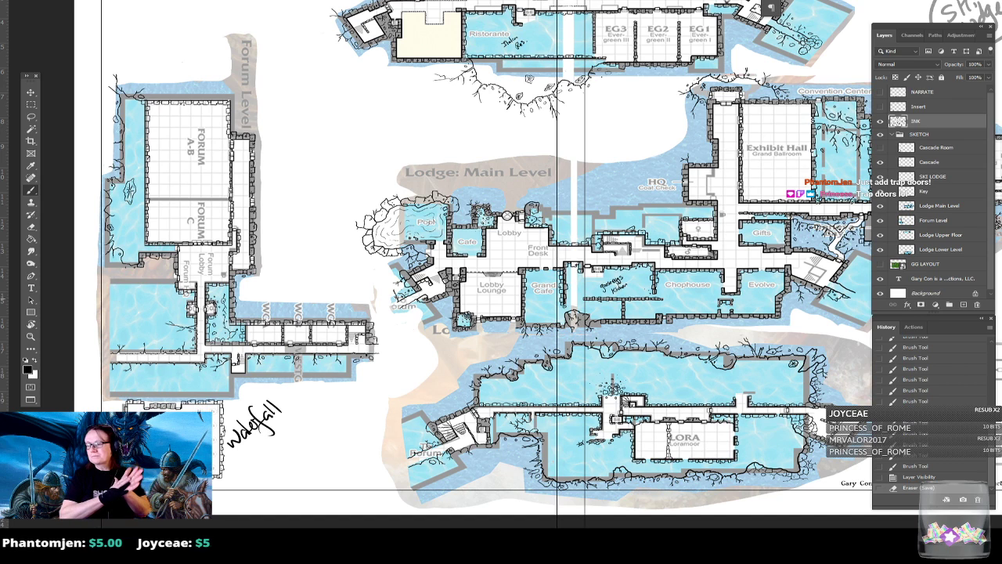
drag(501, 259, 512, 304)
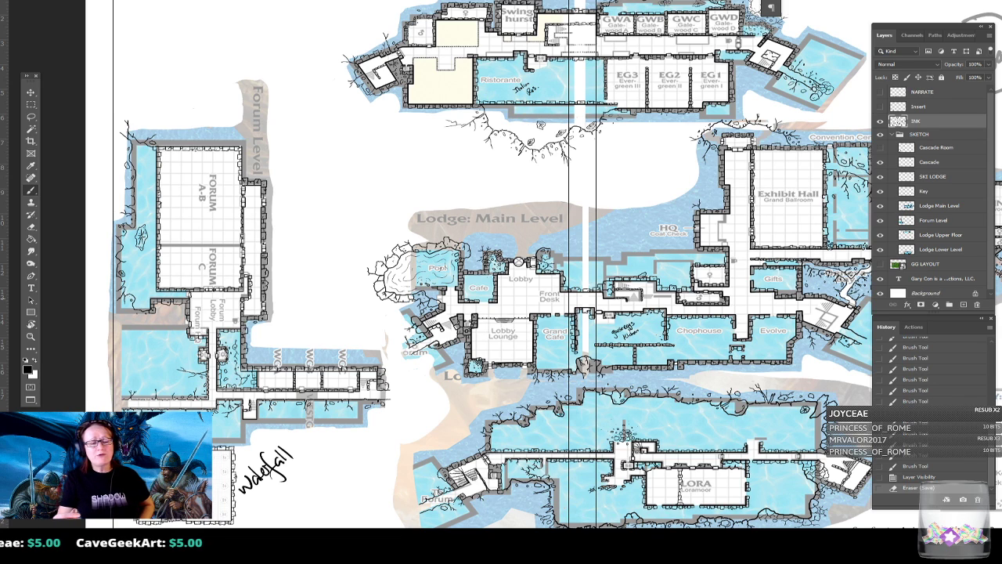
drag(501, 282, 528, 258)
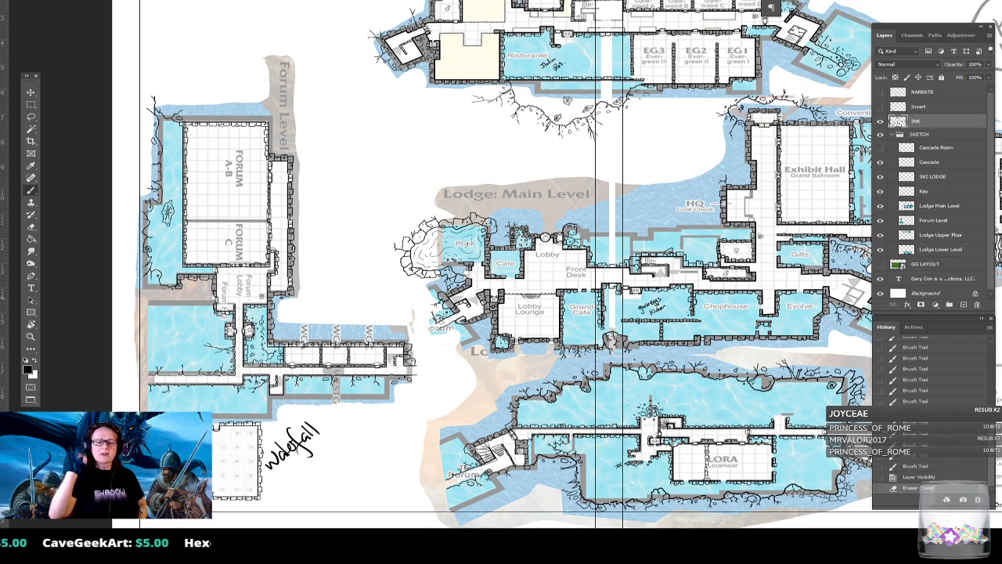
drag(501, 282, 438, 277)
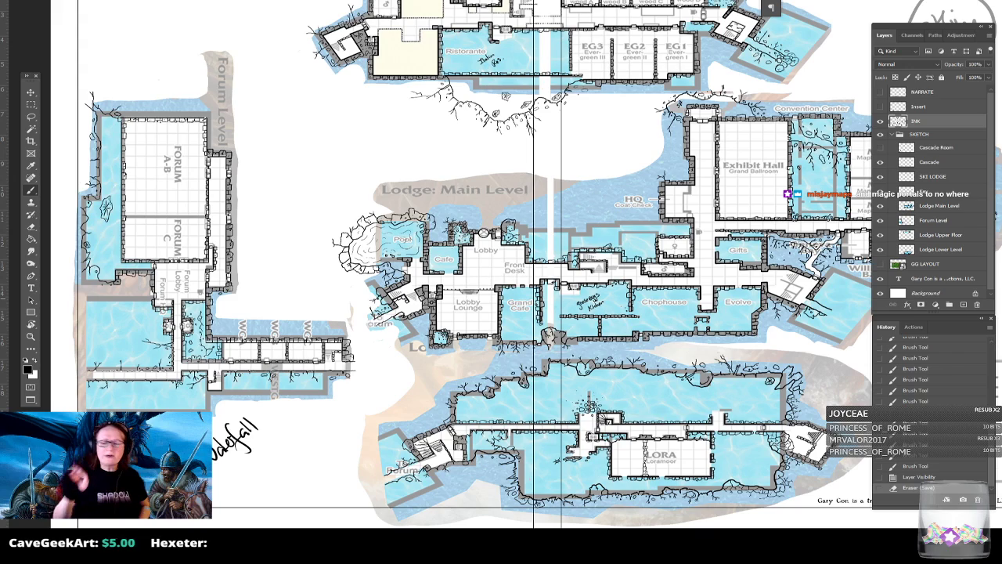
click(881, 134)
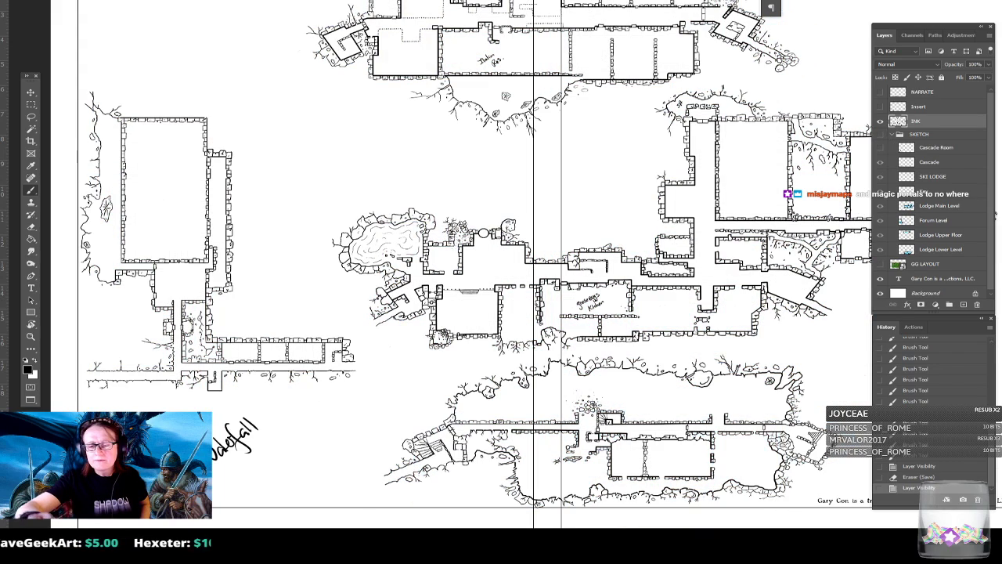
key(ctrl+0)
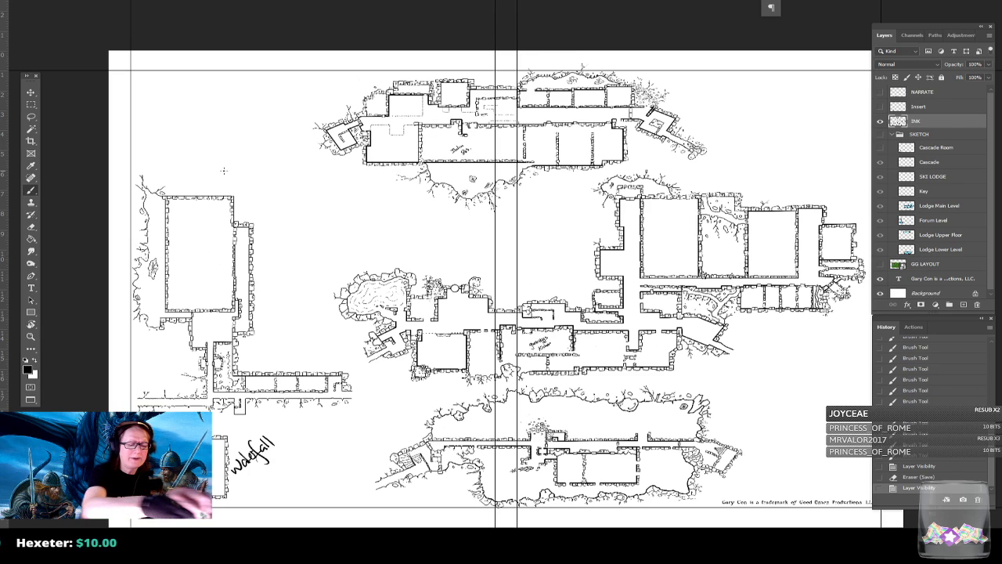
click(880, 135)
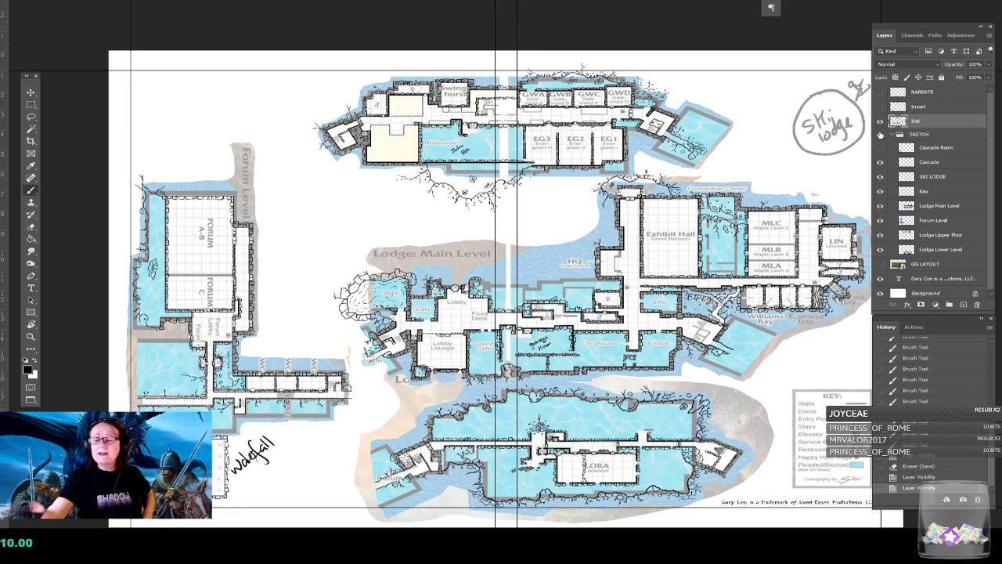
- Lasso the inked Forum Level down to the Westgate corridor and move it up, away from the Waterfall room
scroll(156, 407, up, 3)
scroll(502, 282, left, 3)
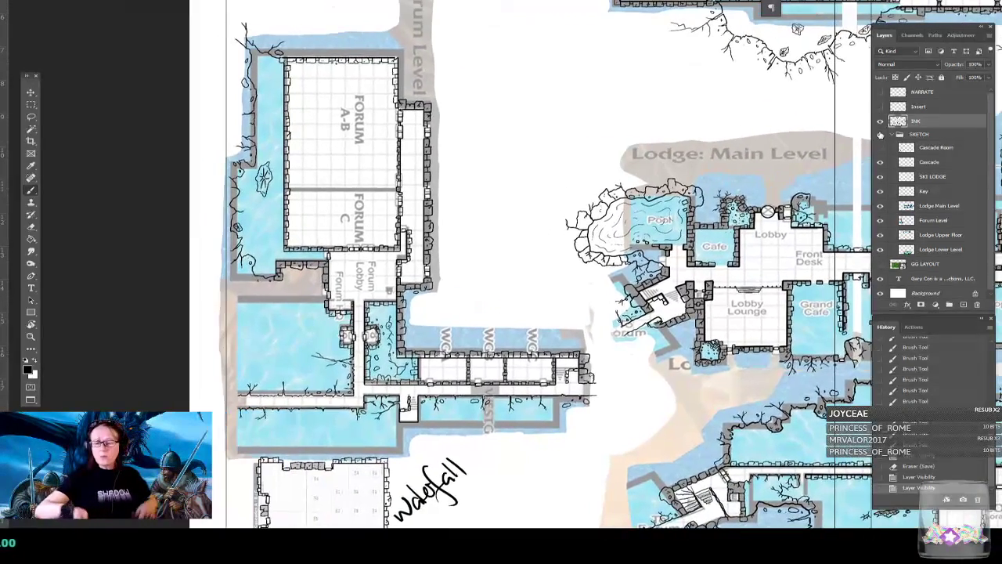
click(32, 118)
mouse_move(339, 25)
mouse_down()
mouse_move(255, 9)
mouse_move(194, 69)
mouse_move(196, 358)
mouse_move(213, 435)
mouse_move(236, 448)
mouse_move(301, 440)
mouse_move(485, 462)
mouse_move(588, 437)
mouse_move(613, 410)
mouse_move(616, 370)
mouse_move(592, 323)
mouse_move(552, 295)
mouse_move(519, 244)
mouse_move(493, 130)
mouse_move(436, 49)
mouse_move(332, 31)
mouse_up()
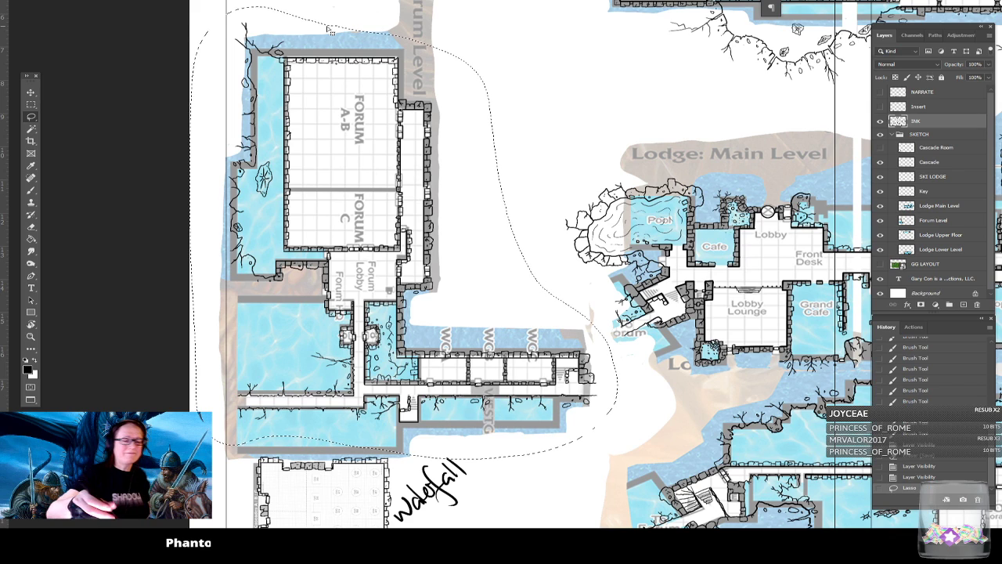
click(31, 91)
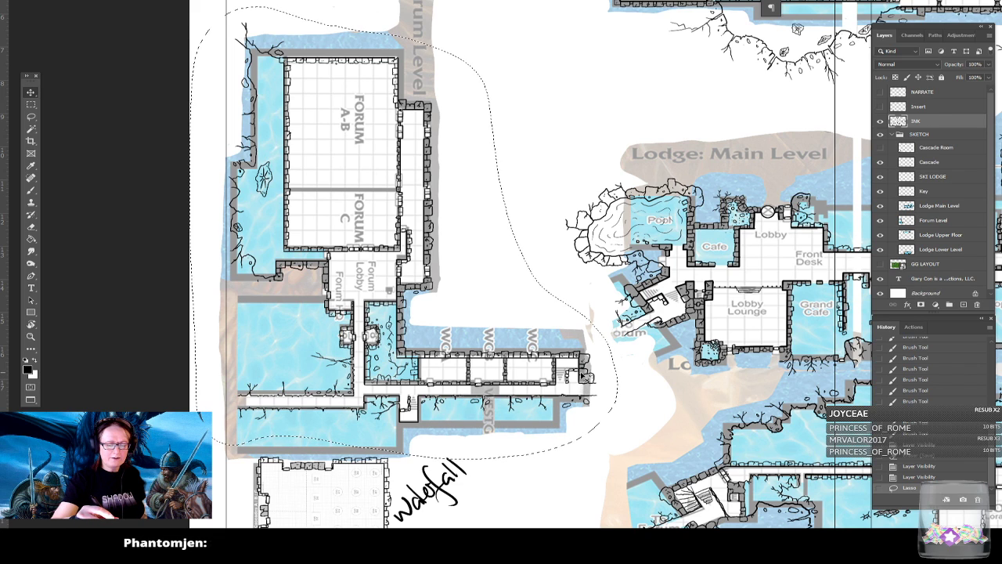
drag(582, 370, 576, 322)
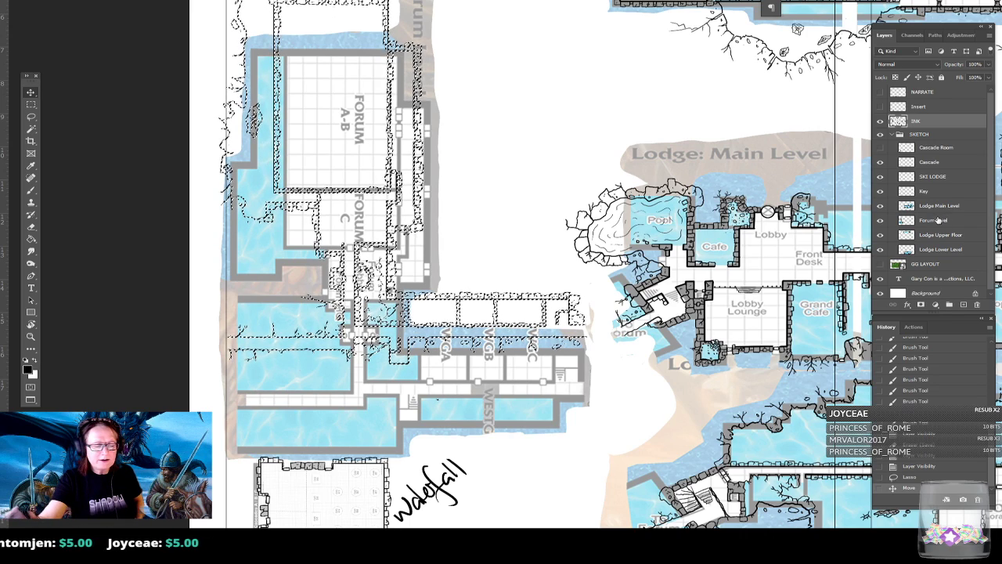
- Deselect the ink and move the Forum Level sketch layer up to line up with the relocated ink walls
click(31, 104)
click(54, 117)
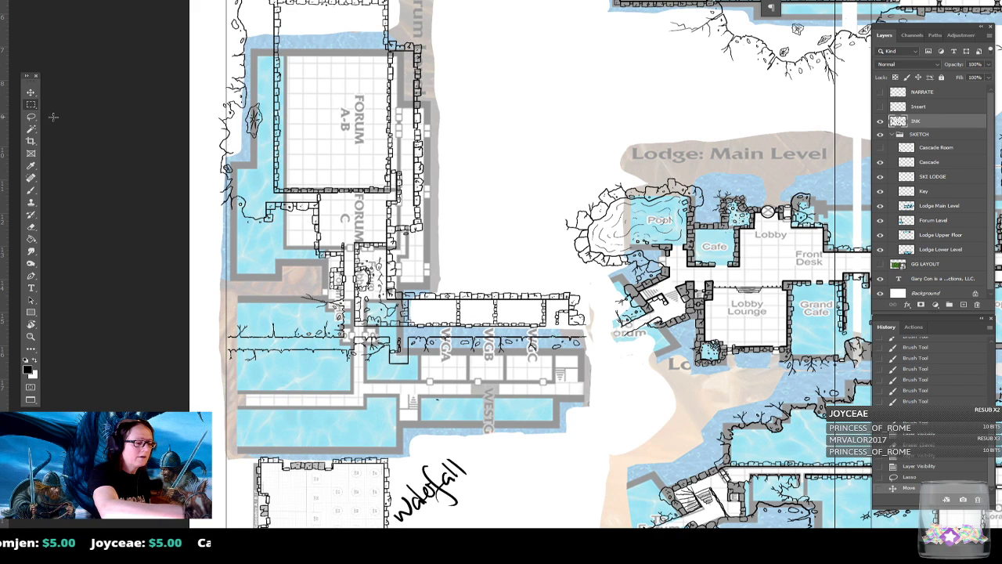
click(30, 93)
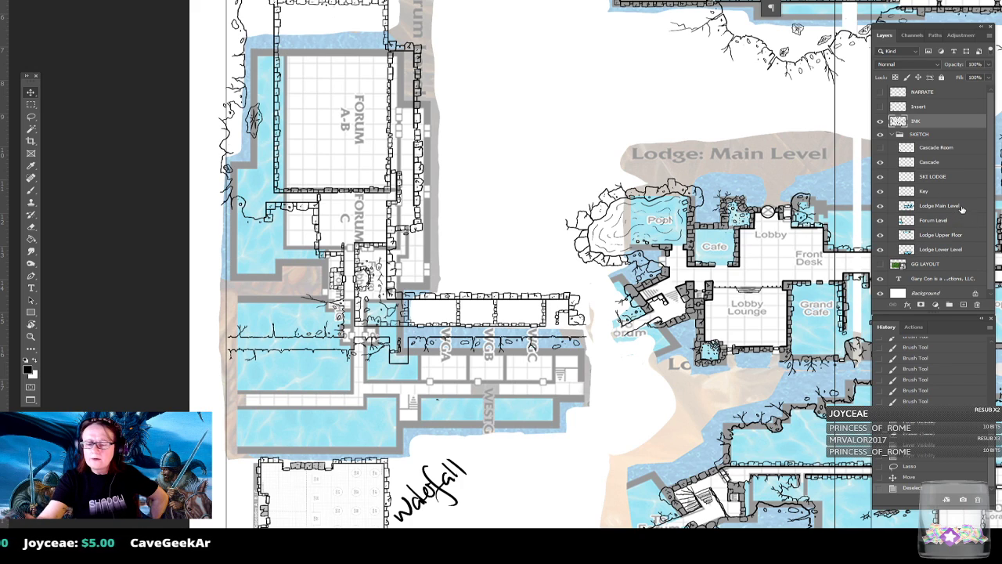
click(944, 220)
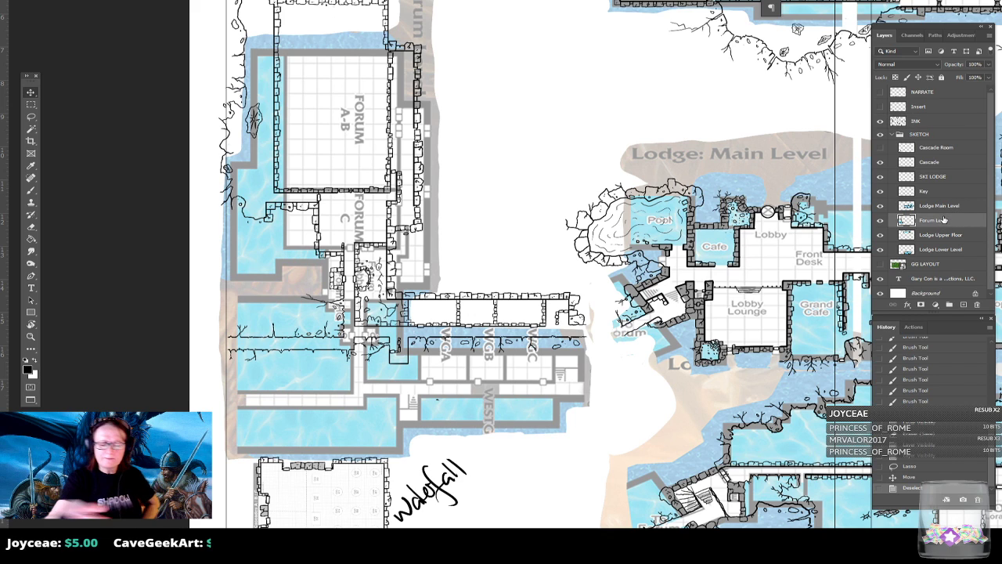
drag(580, 395, 562, 338)
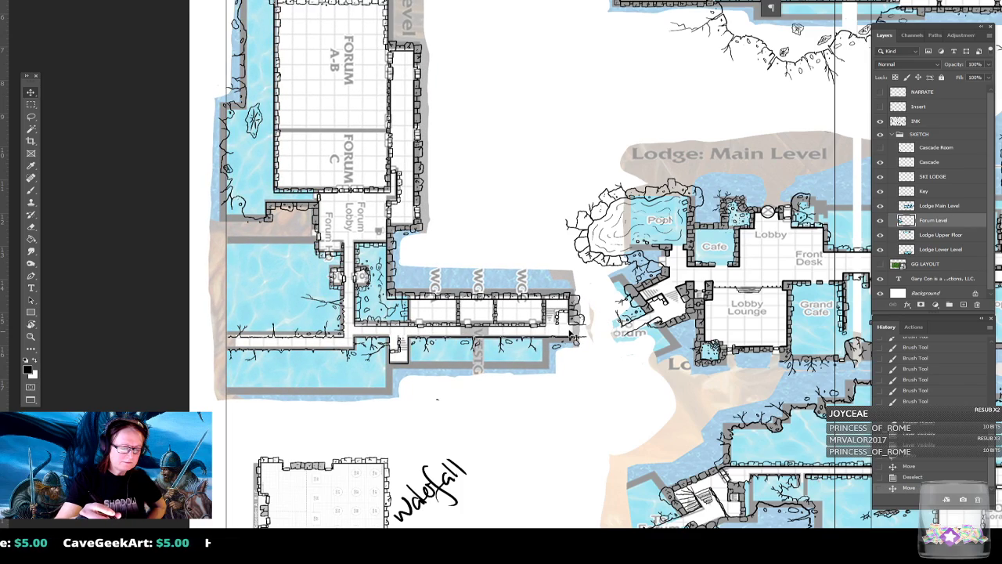
- Erase the stray ink dot below the Westgate corridor from the INK layer
scroll(568, 335, up, 3)
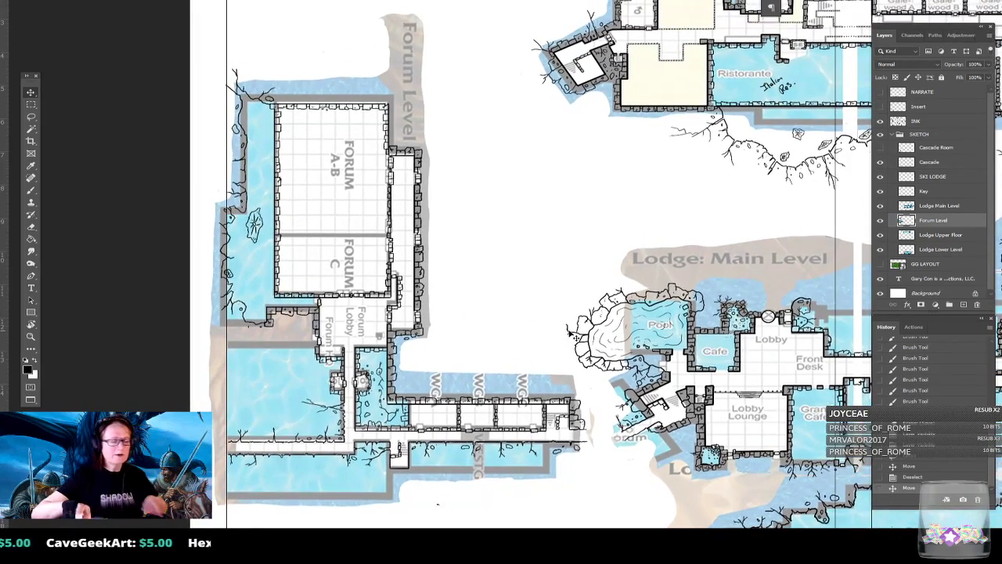
scroll(569, 335, down, 5)
scroll(572, 335, up, 3)
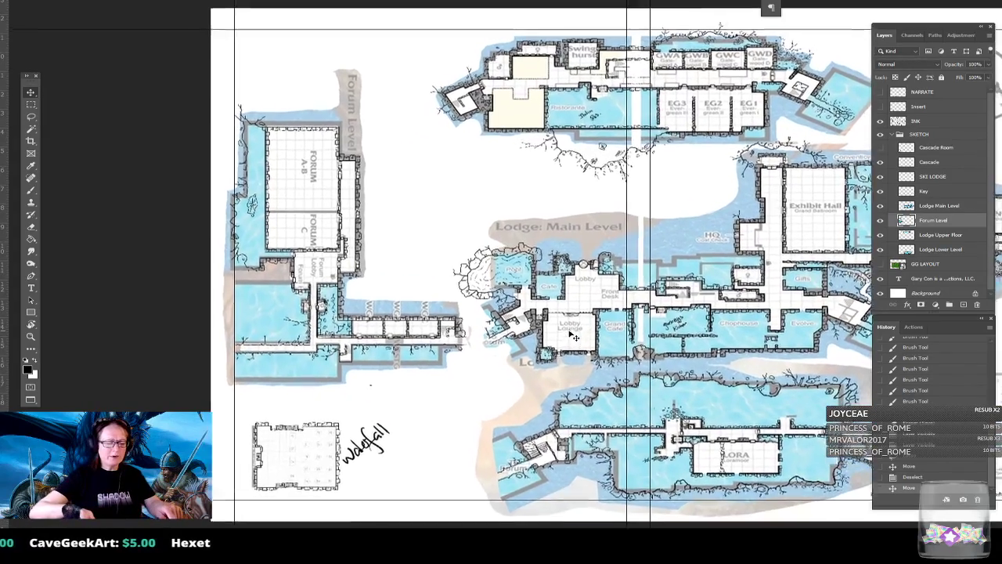
scroll(574, 335, up, 1)
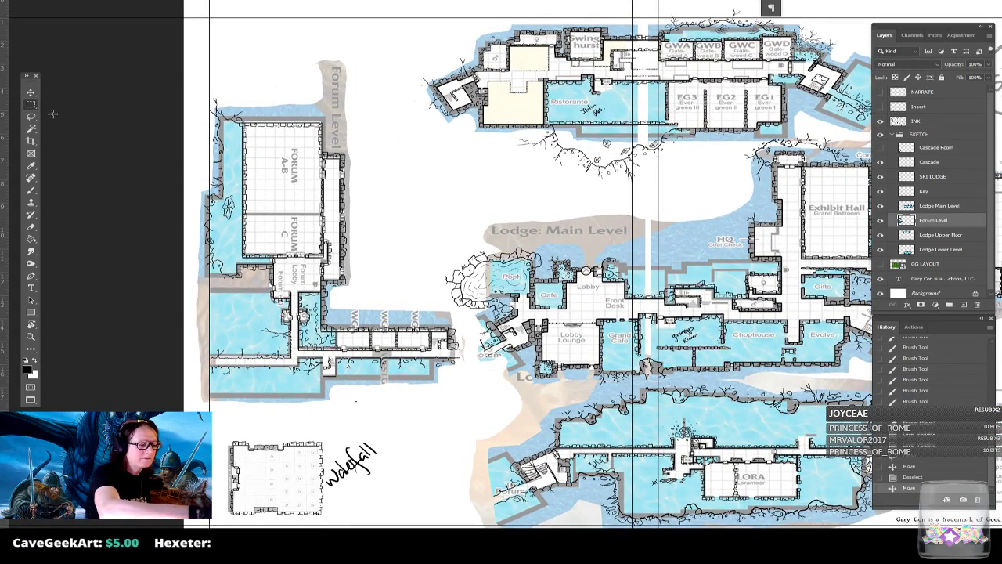
key(ctrl+plus)
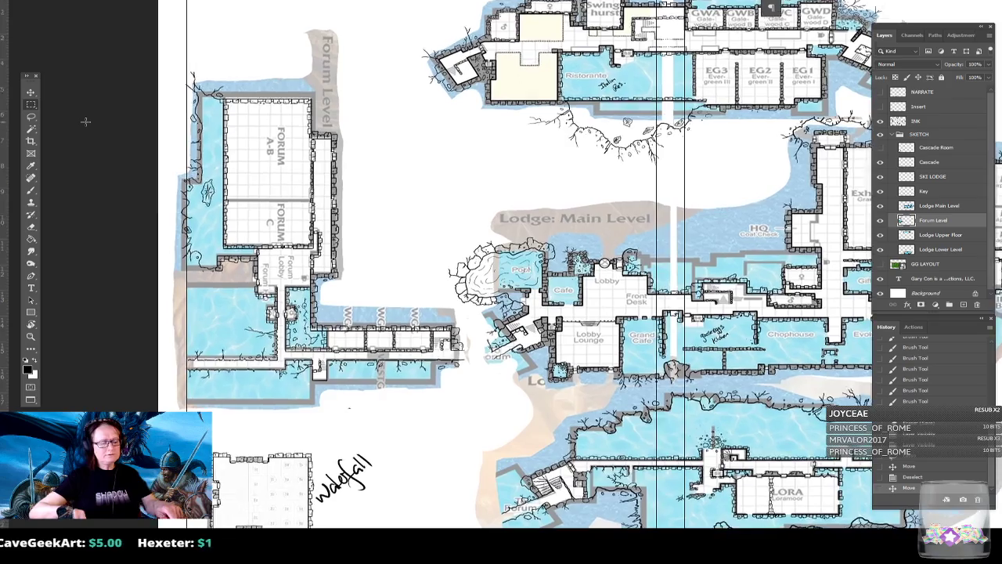
key(ctrl+plus)
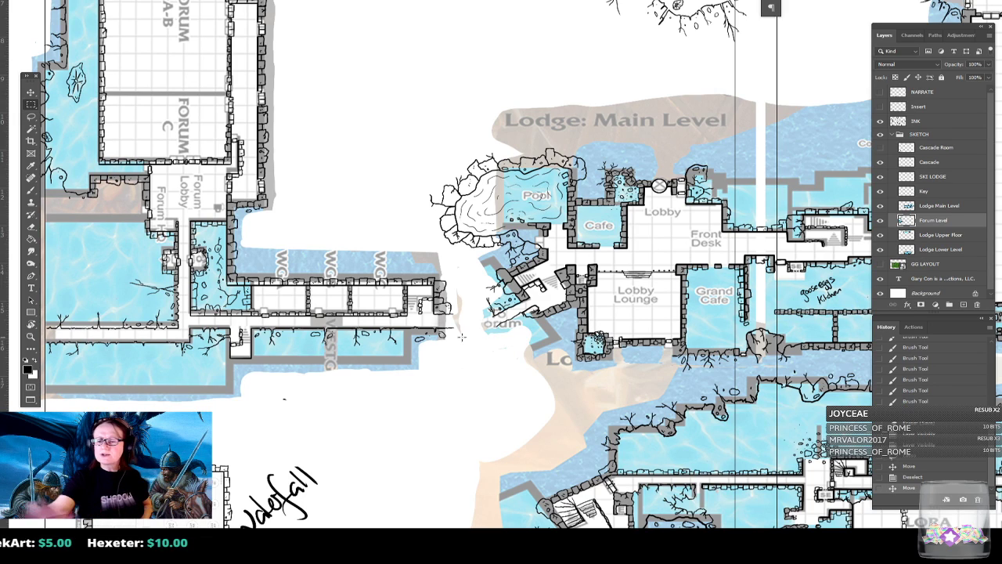
click(927, 117)
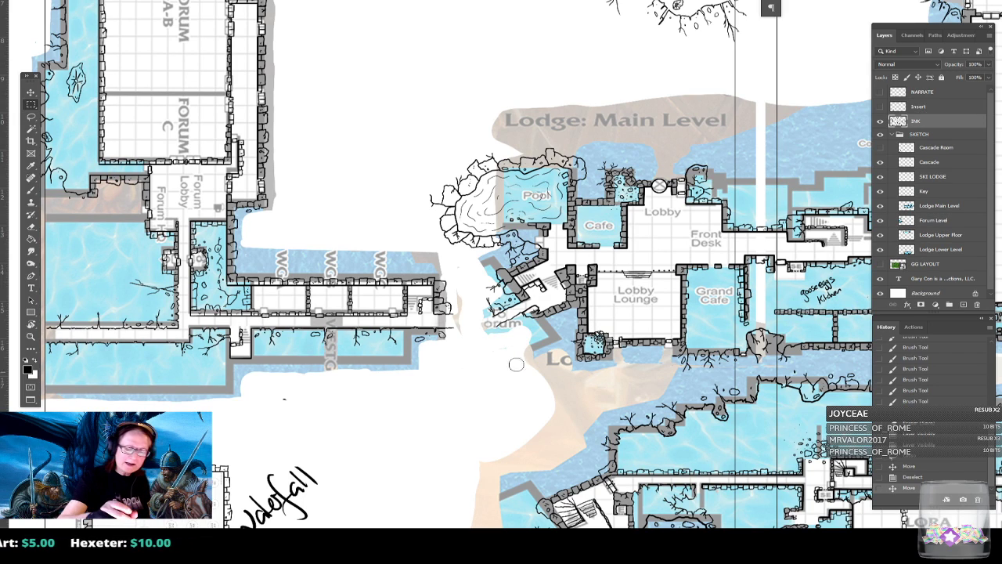
drag(290, 401, 324, 414)
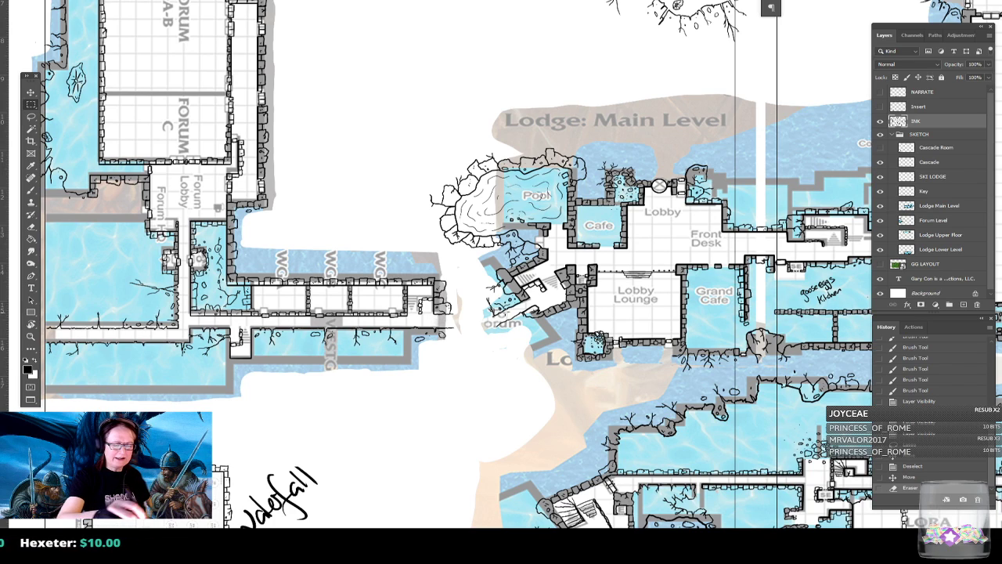
- Mark the empty area above the Forum Level with a rectangular selection and undo it
key(ctrl+minus)
key(ctrl+minus)
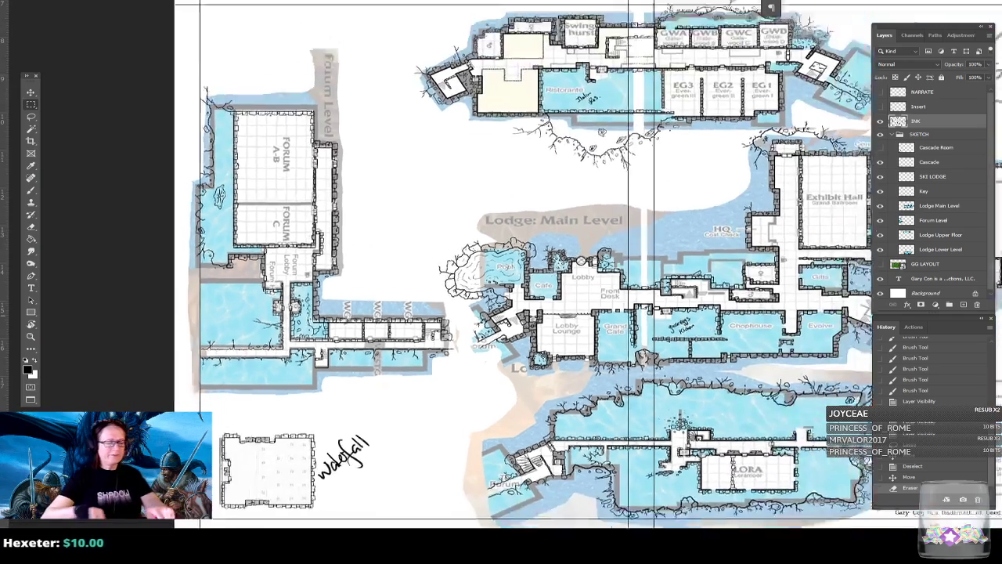
key(ctrl+0)
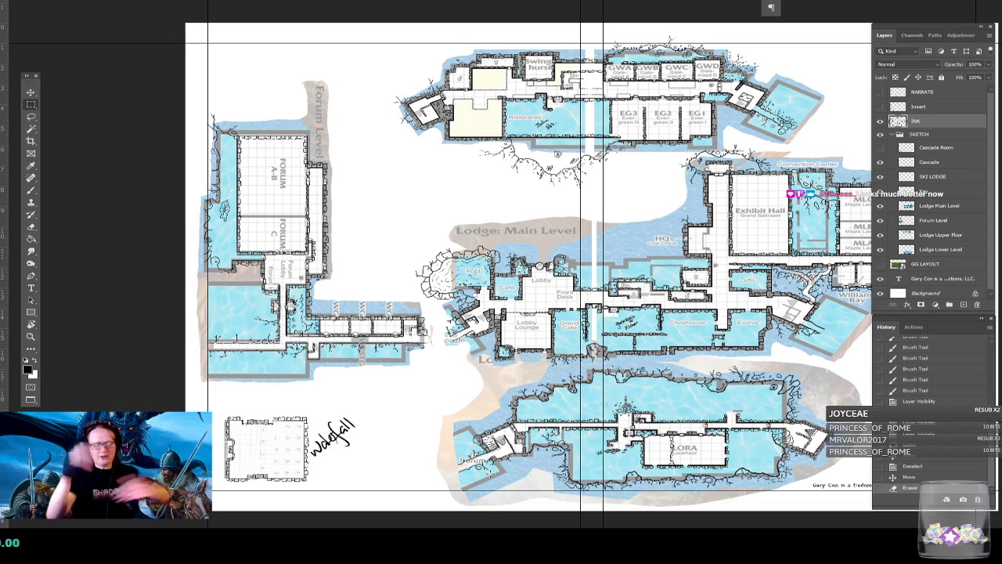
scroll(259, 519, down, 2)
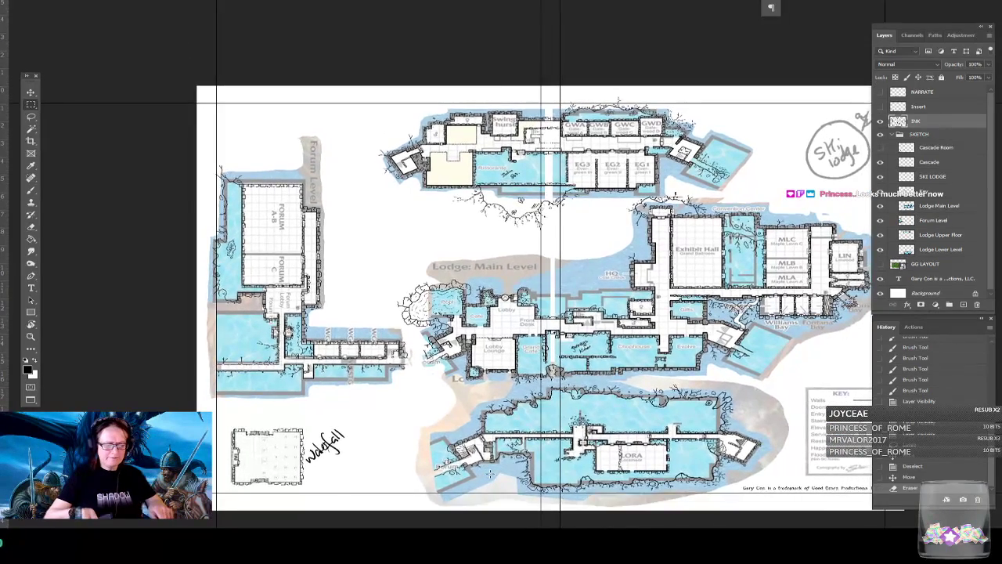
drag(490, 474, 437, 477)
drag(177, 121, 322, 153)
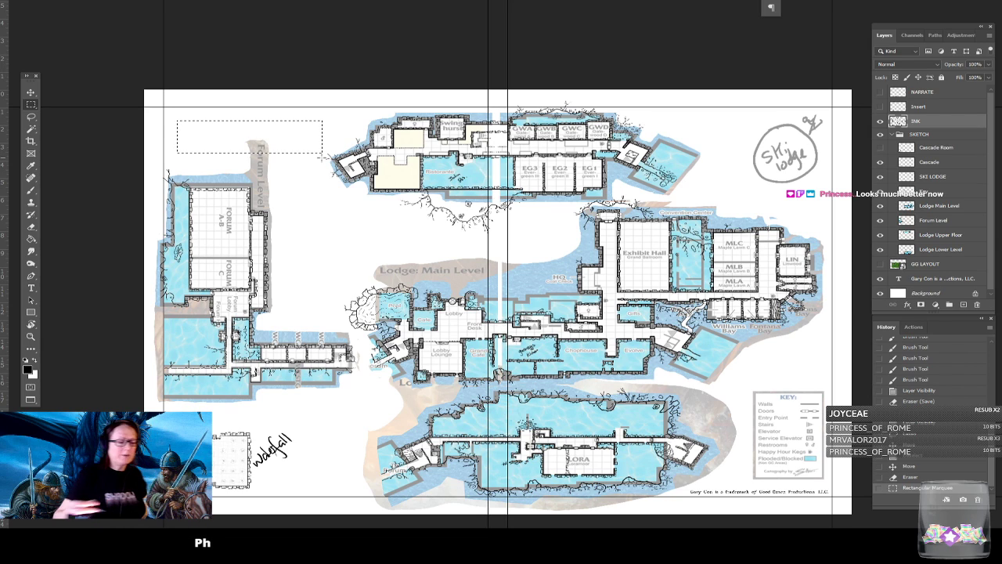
key(ctrl+z)
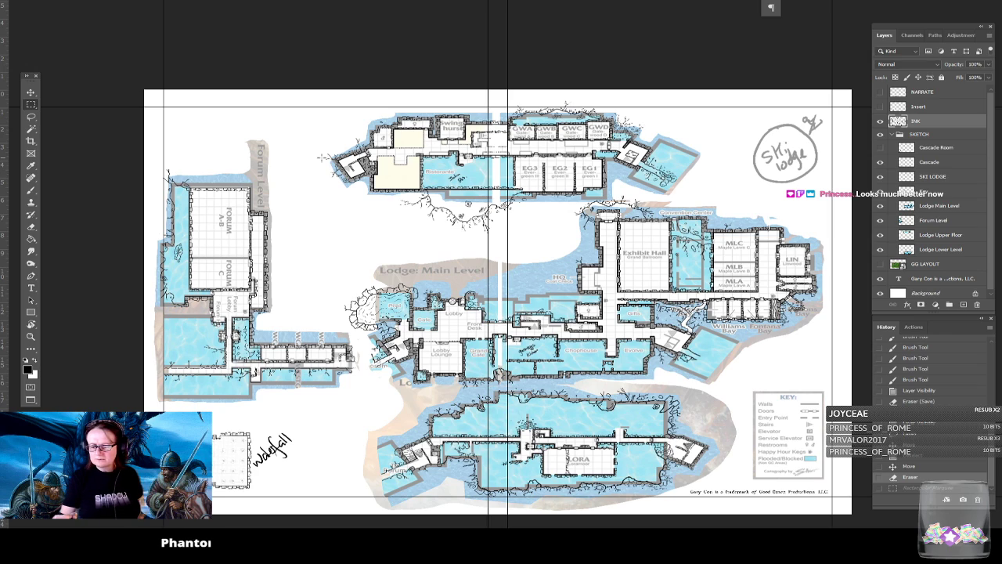
- Hide the SKETCH group to leave only the inked map showing, and save the document
key(b)
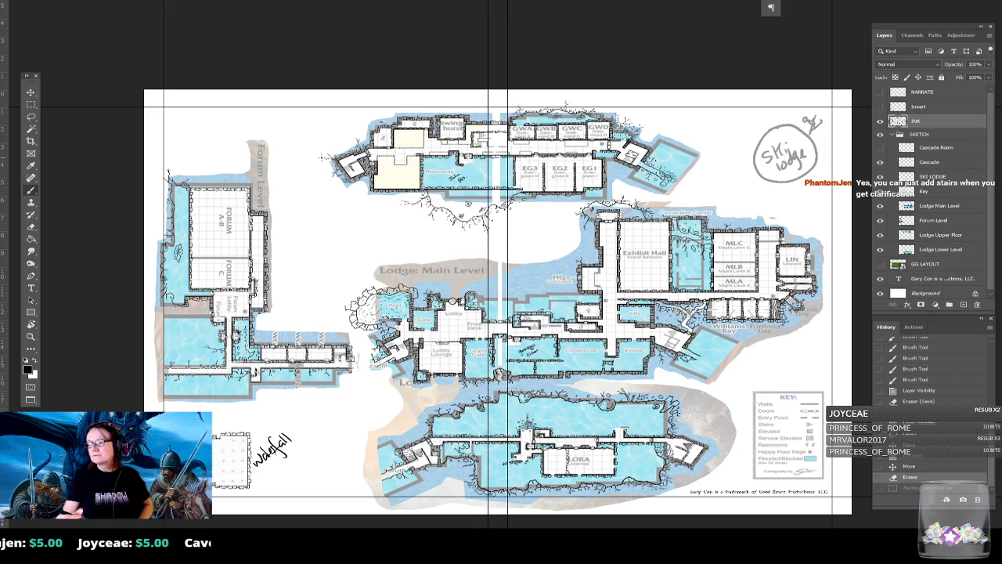
scroll(519, 505, up, 2)
drag(518, 505, 599, 531)
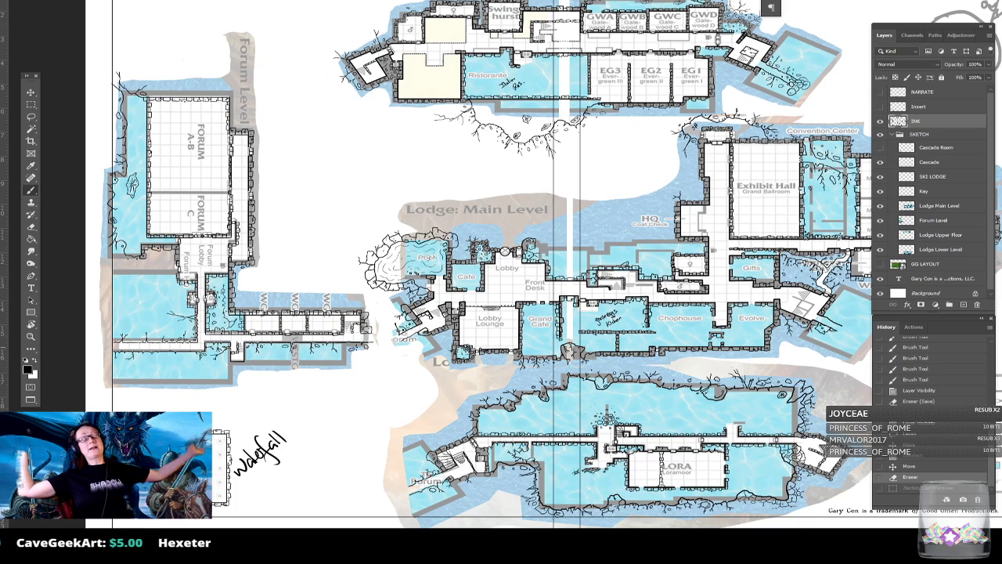
key(ctrl+0)
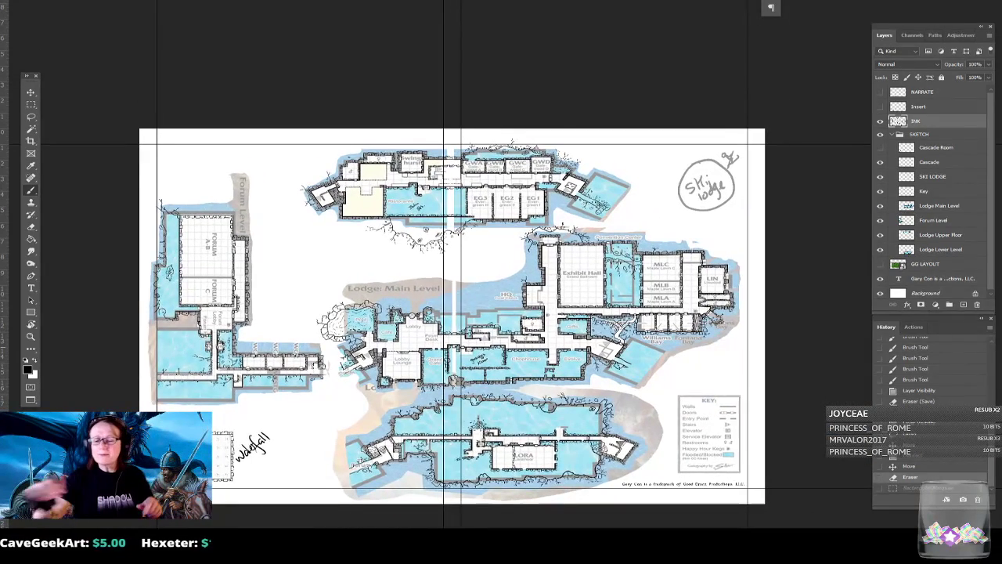
click(880, 134)
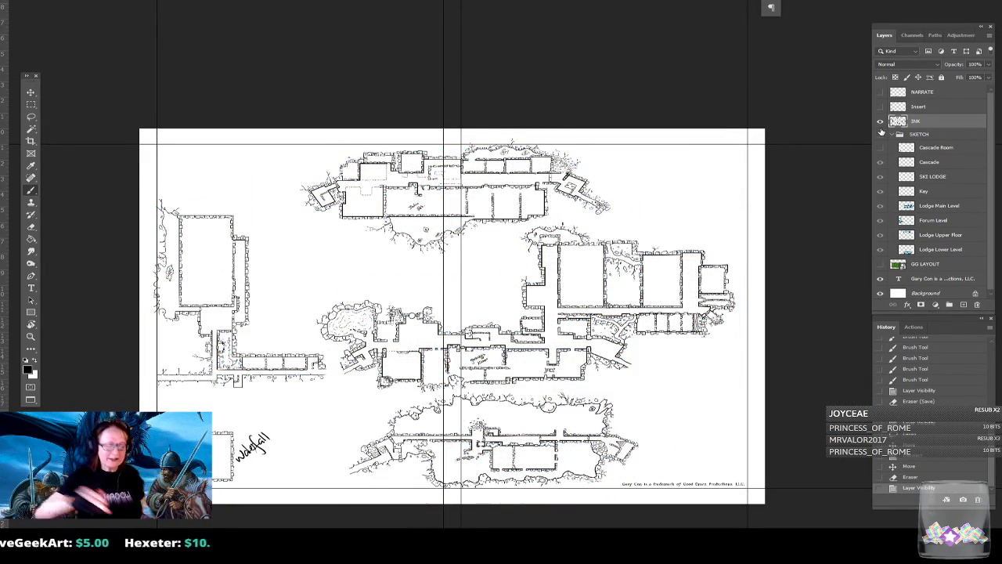
key(ctrl+s)
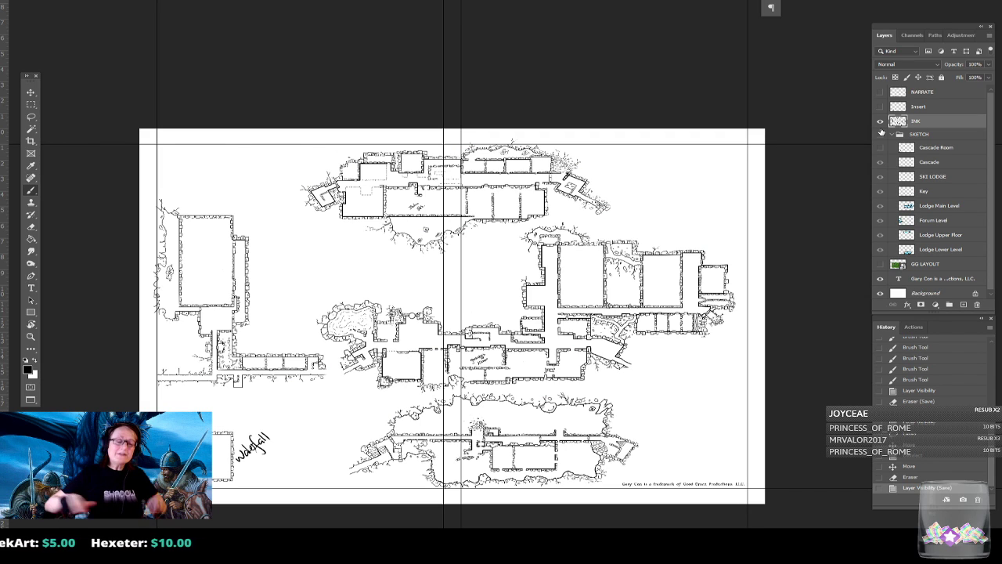
scroll(455, 304, down, 1)
scroll(455, 304, up, 3)
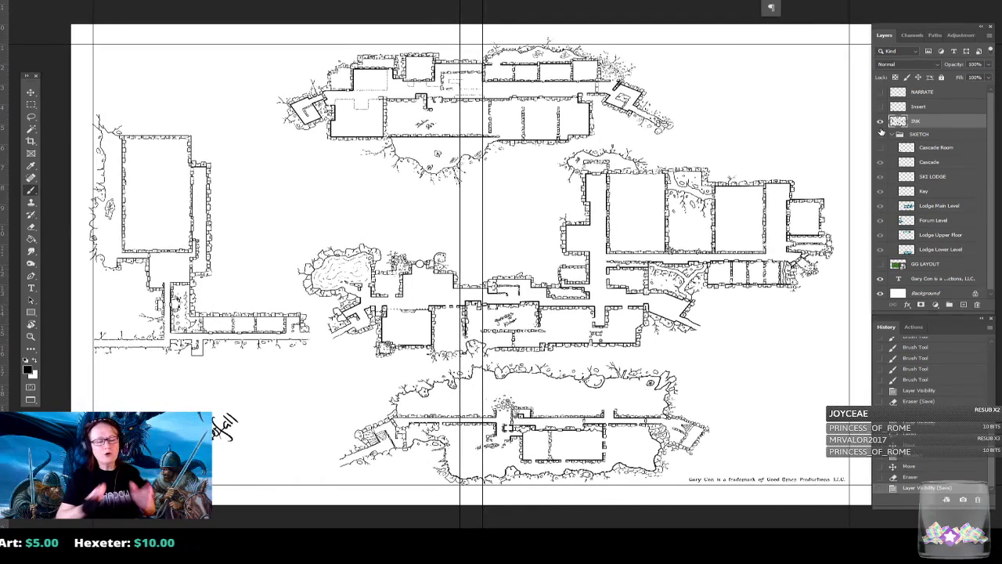